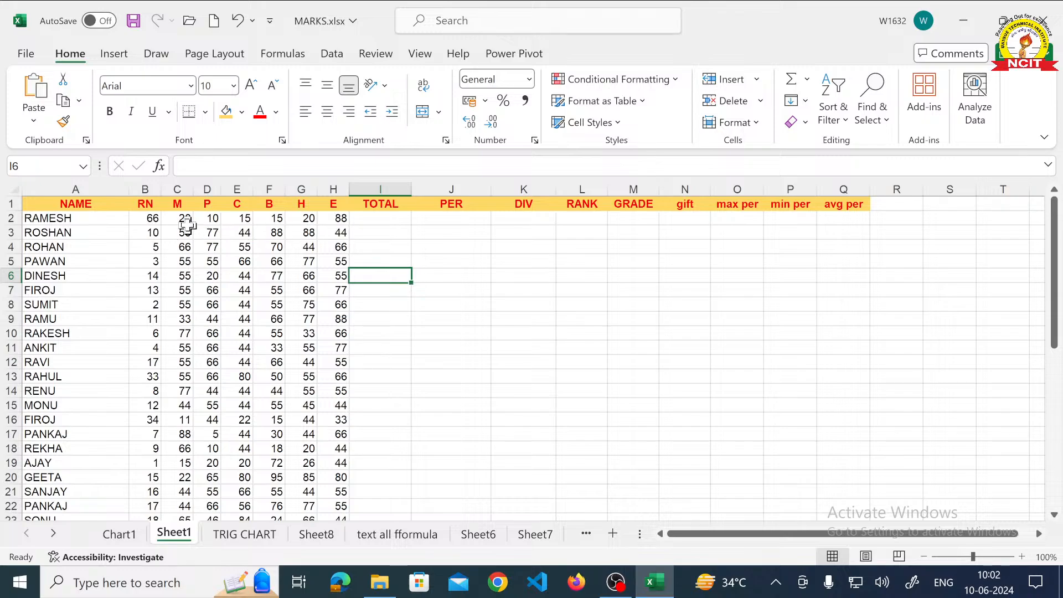
pyautogui.click(374, 220)
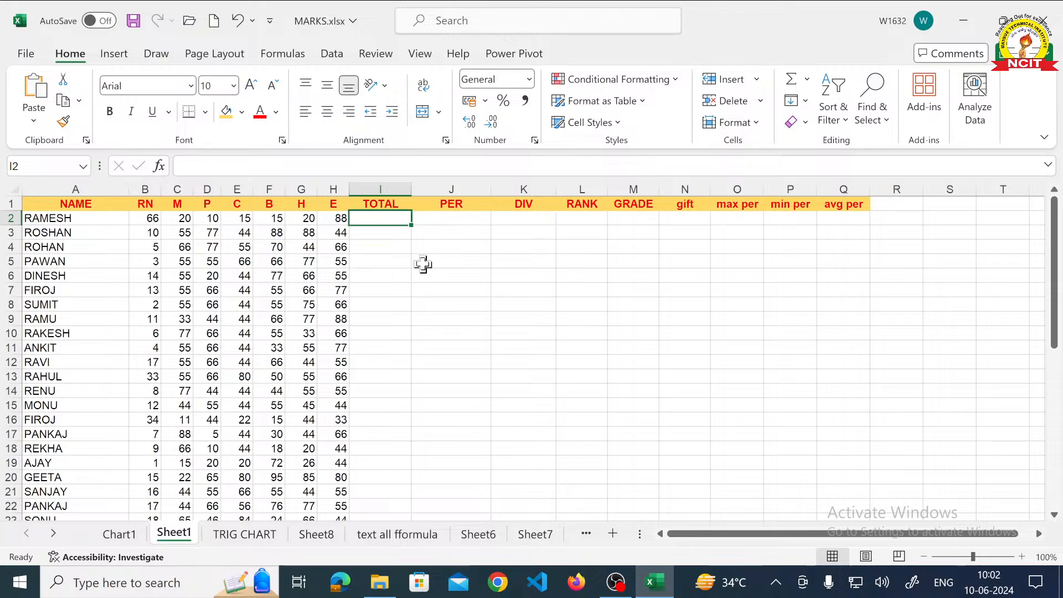
pyautogui.write('=')
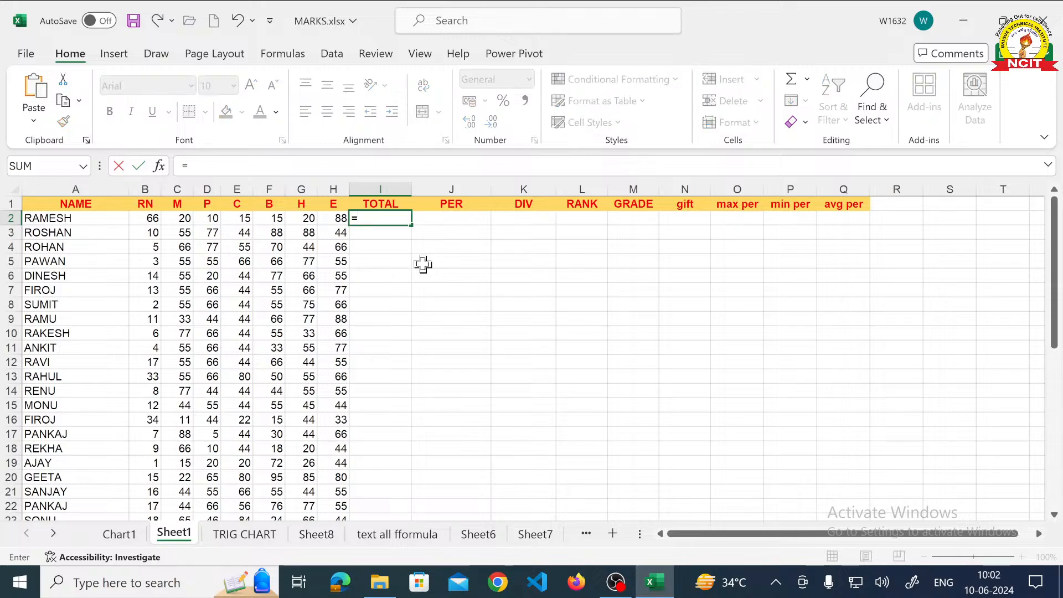
pyautogui.press('BackSpace')
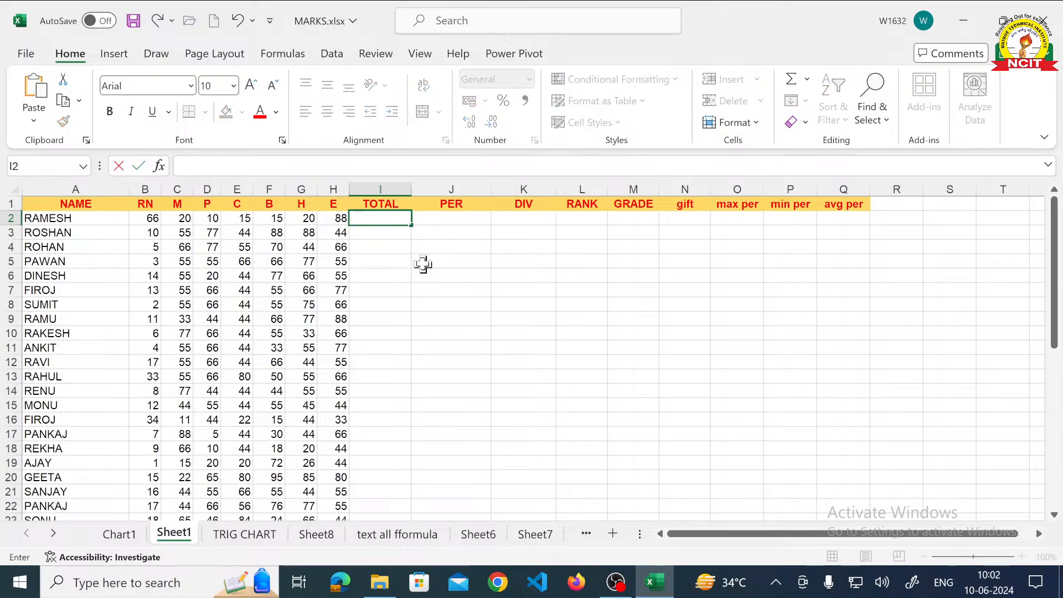
pyautogui.click(417, 247)
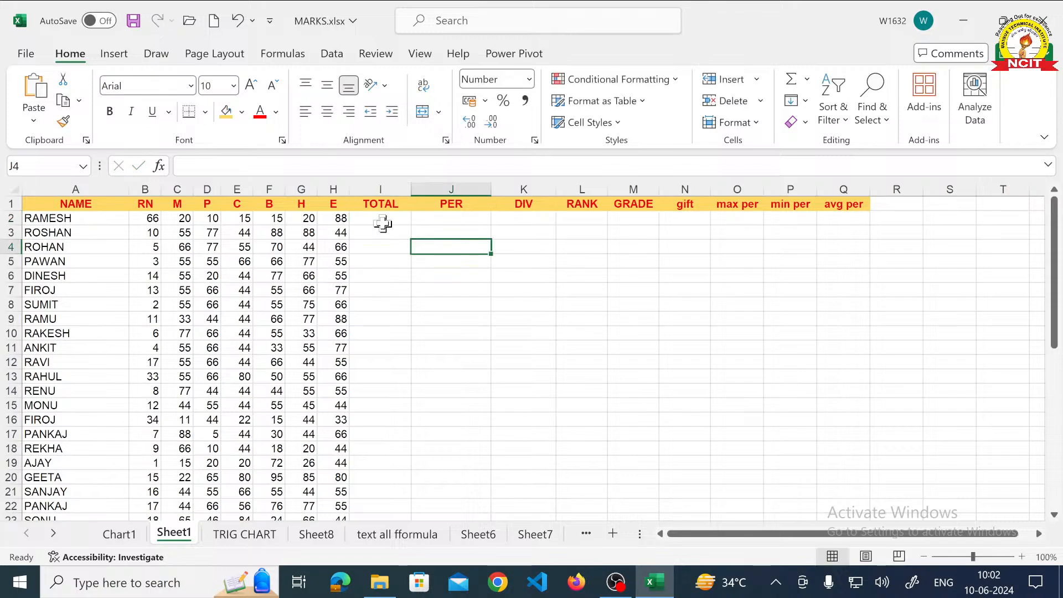
# - Total the first student's subject marks in cell I2 with the range formula =SUM(C2:H2)
pyautogui.scroll(3, 382, 223)
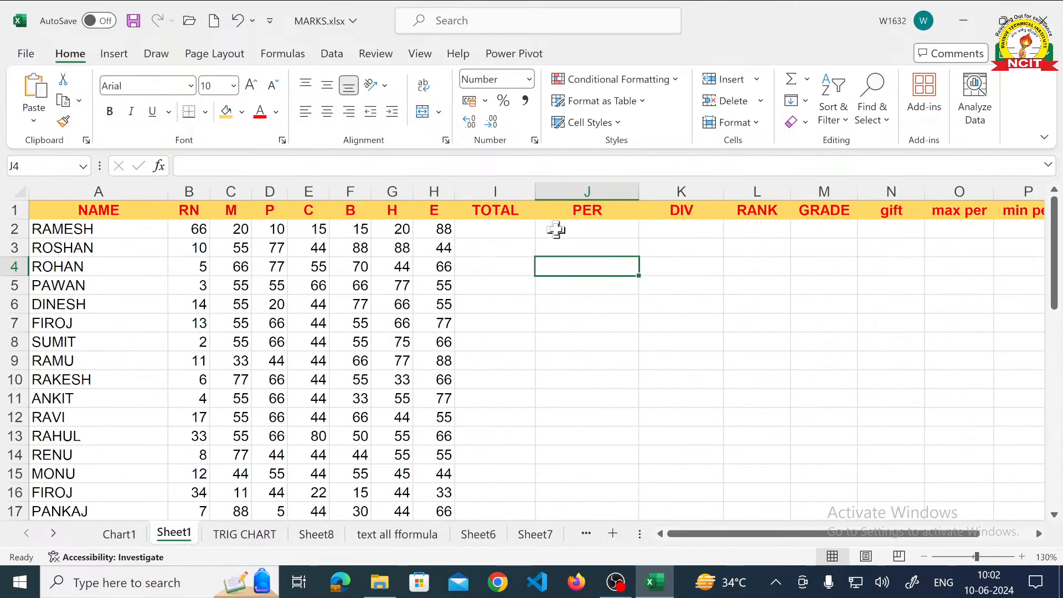
pyautogui.scroll(2, 509, 223)
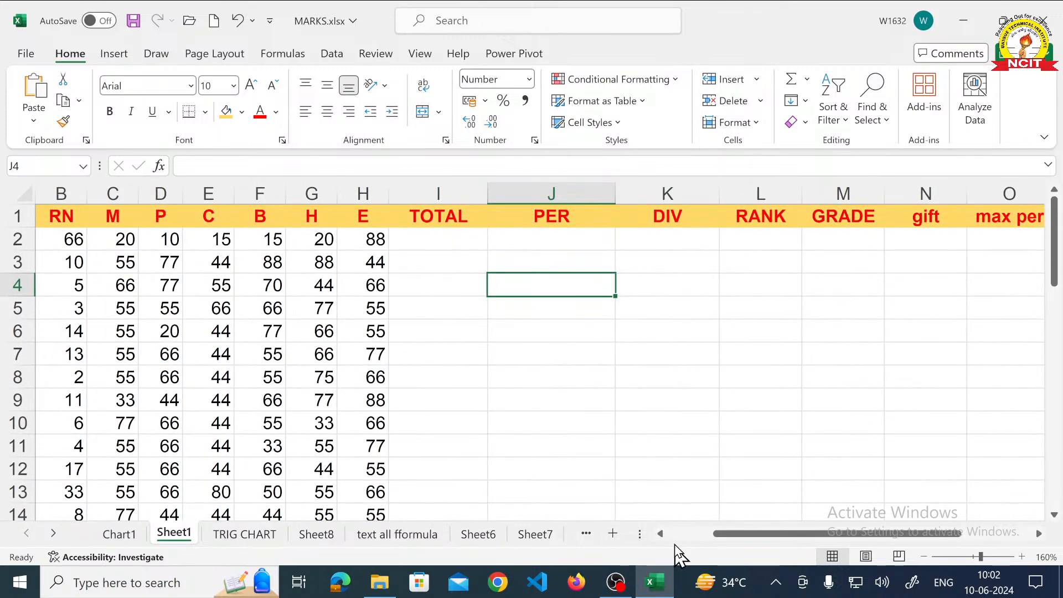
pyautogui.click(433, 245)
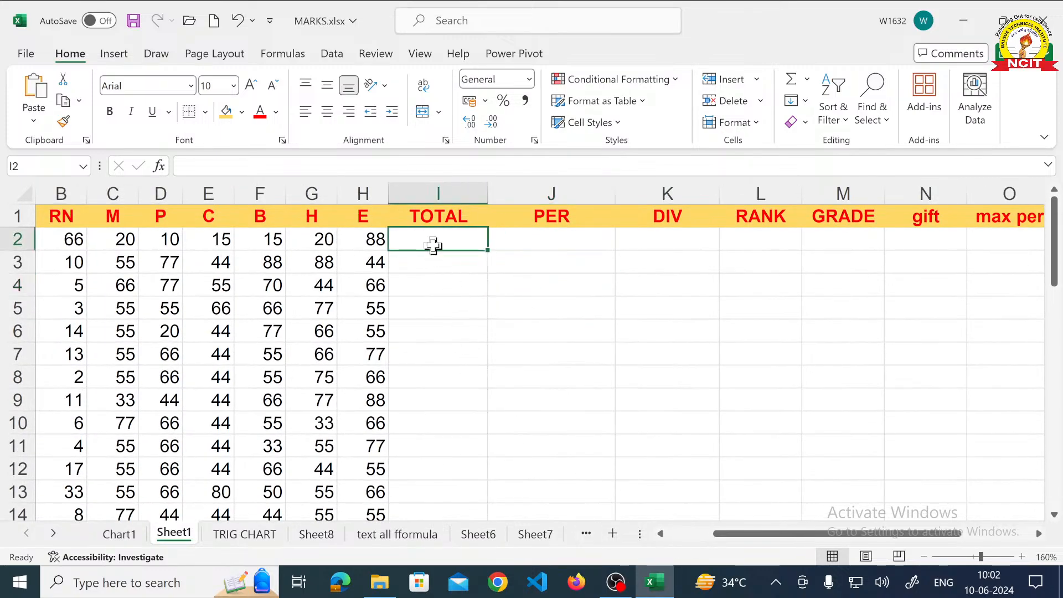
pyautogui.write('=')
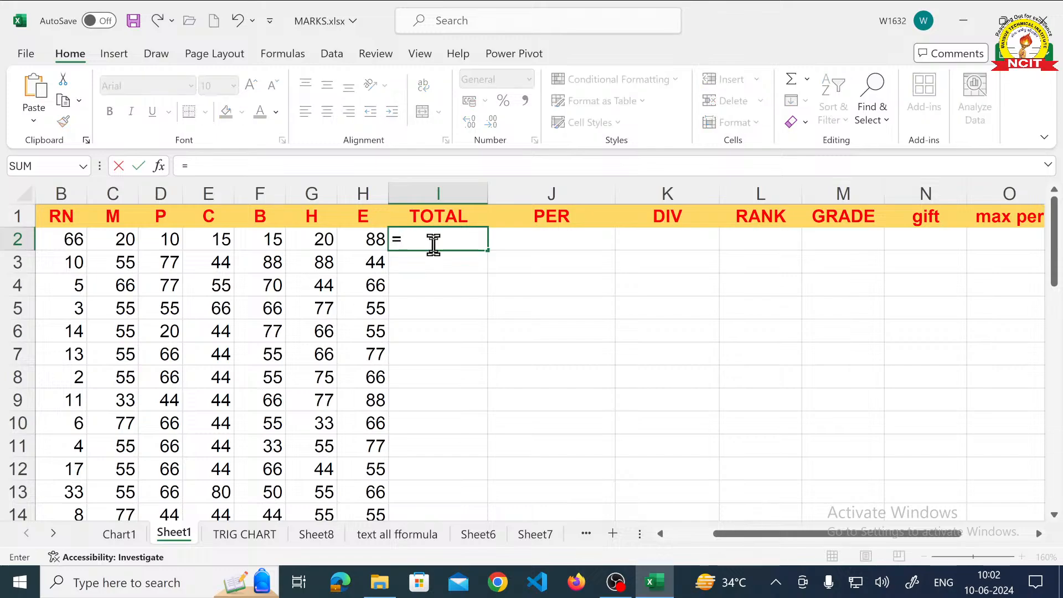
pyautogui.write('SUM')
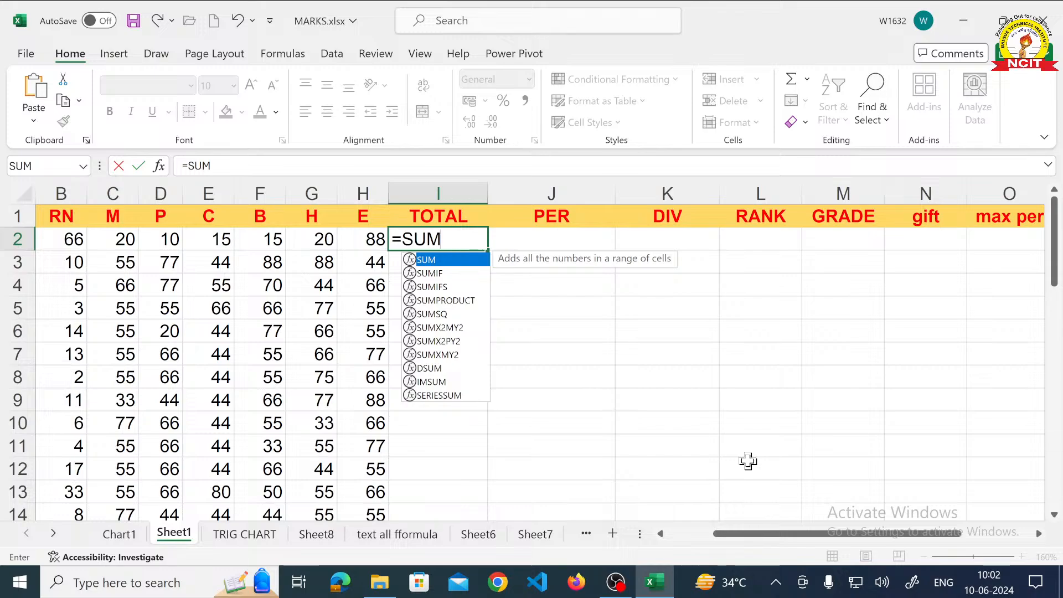
pyautogui.write('(')
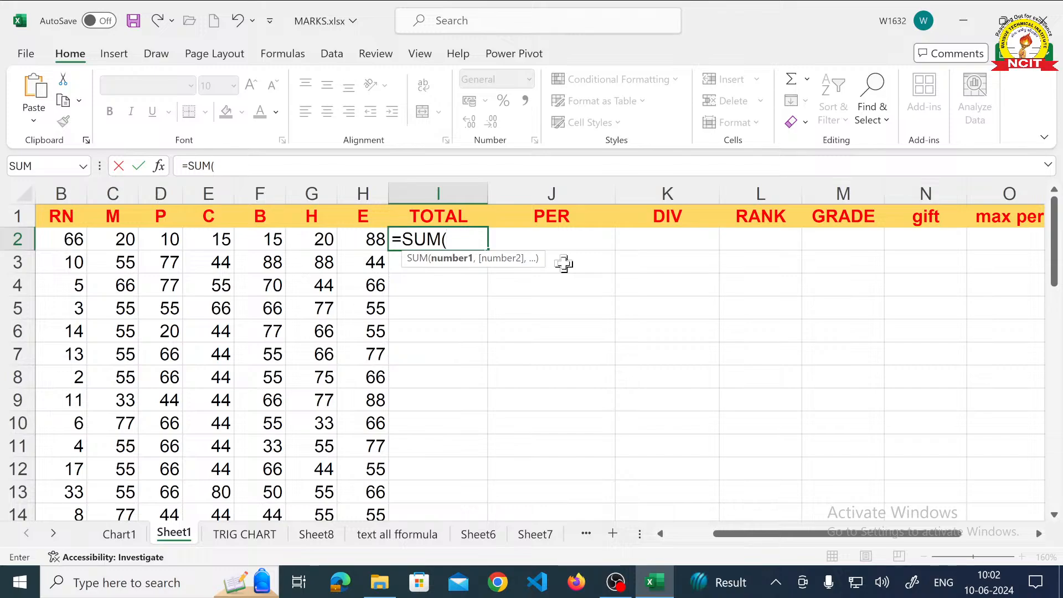
pyautogui.click(123, 240)
pyautogui.moveTo(123, 240); pyautogui.dragTo(353, 231)
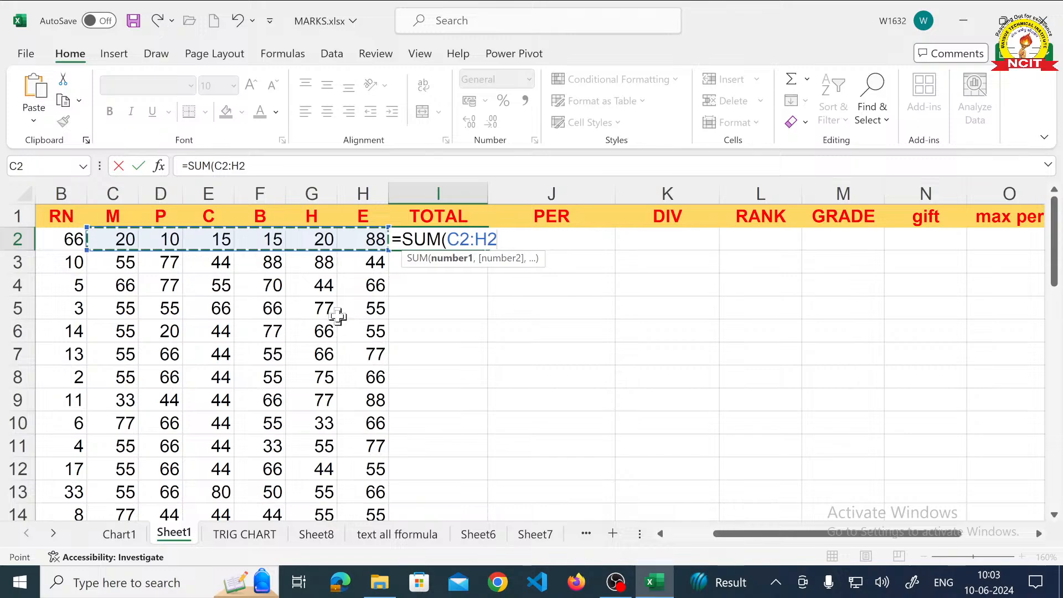
pyautogui.write(')')
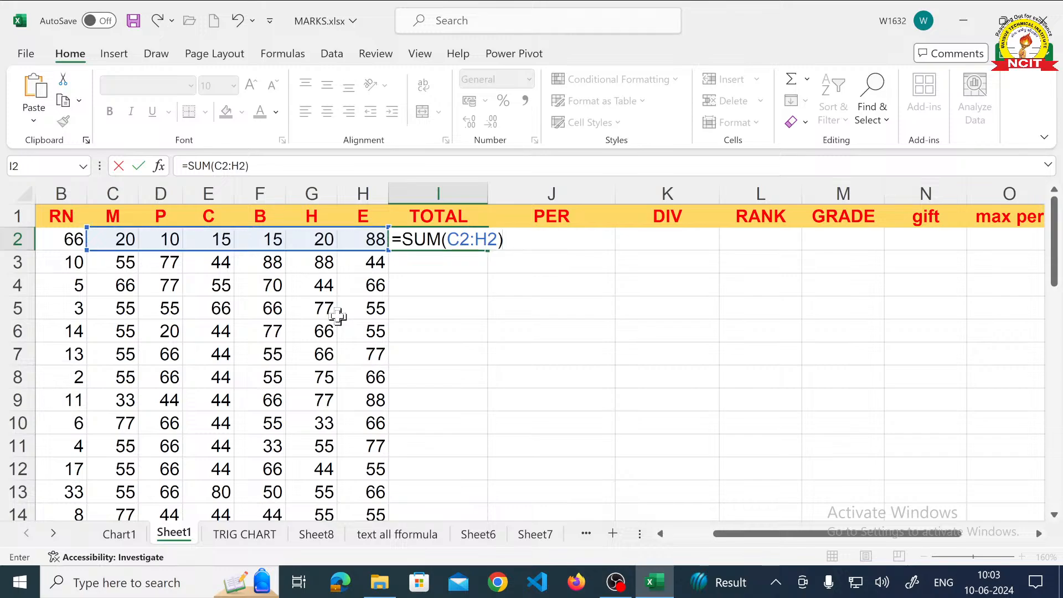
pyautogui.press('Return')
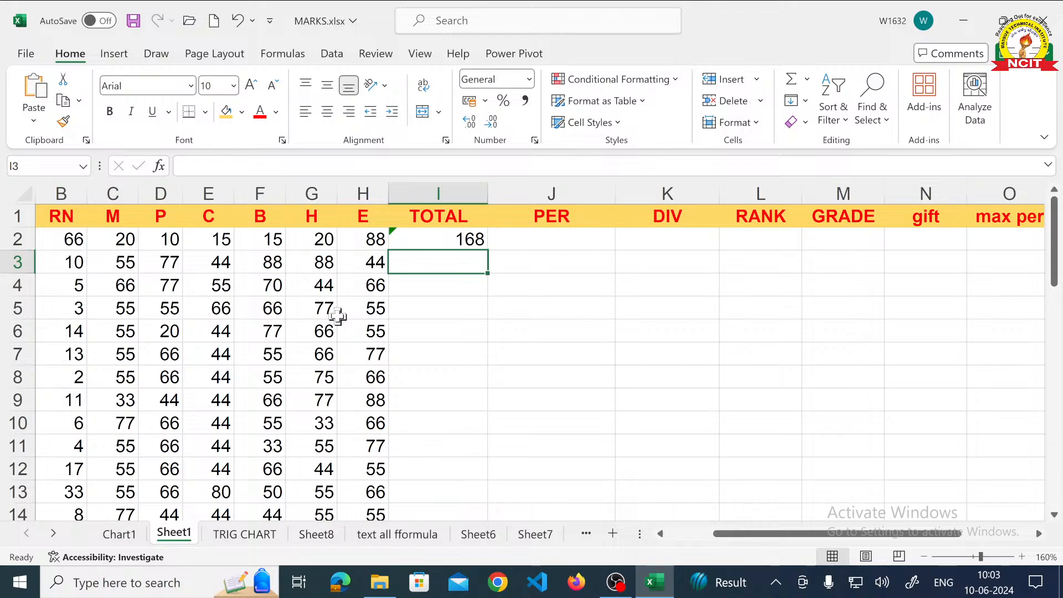
# - Replace the total in cell I2 with a formula listing each mark separately, =SUM(C2,D2,E2,F2,G2,H2)
pyautogui.press('Up')
pyautogui.press('Delete')
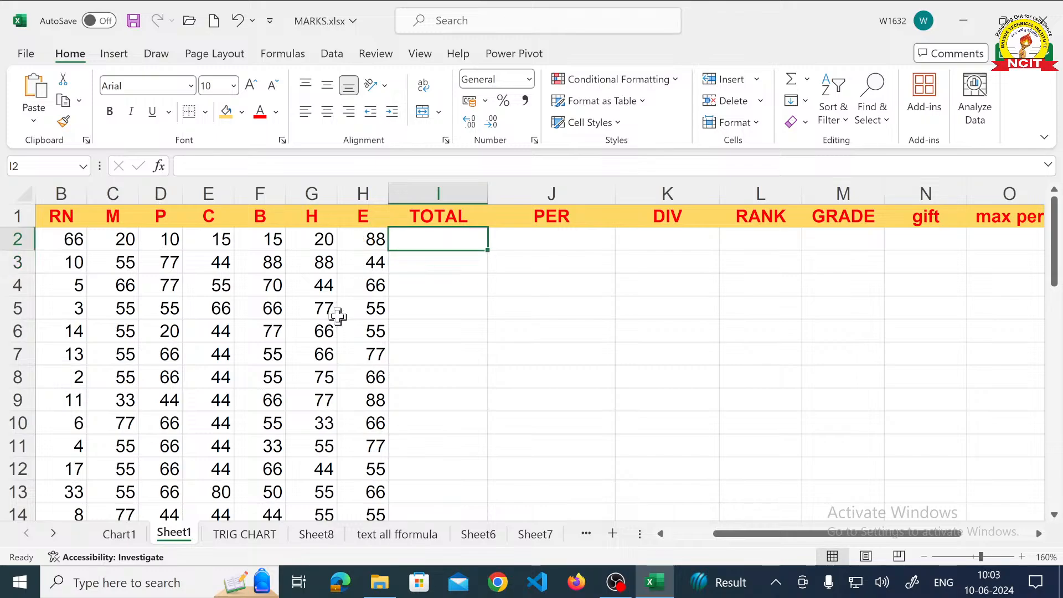
pyautogui.write('=SUM')
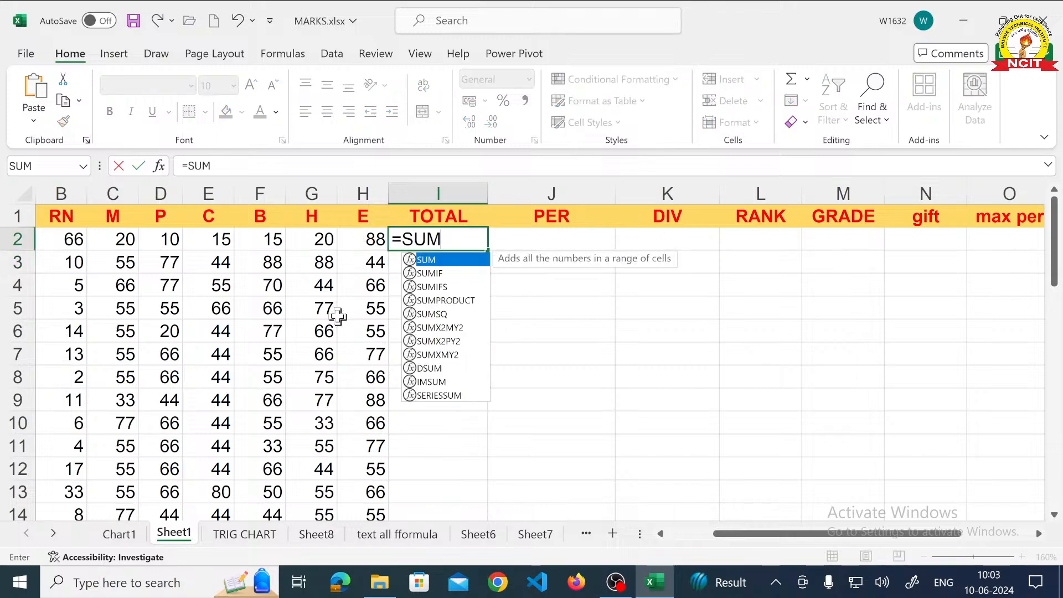
pyautogui.write('(')
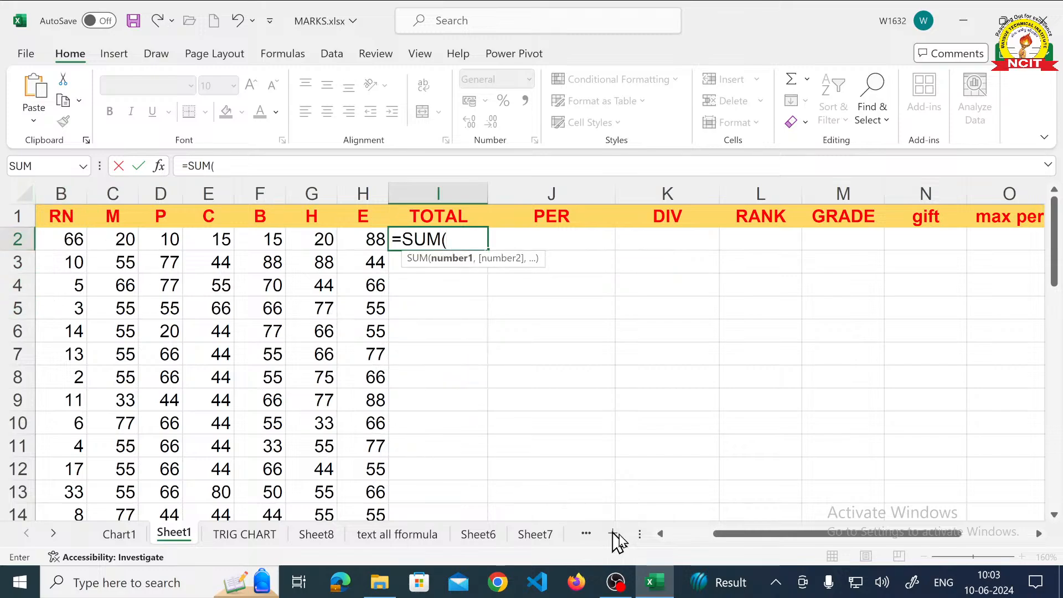
pyautogui.click(660, 533)
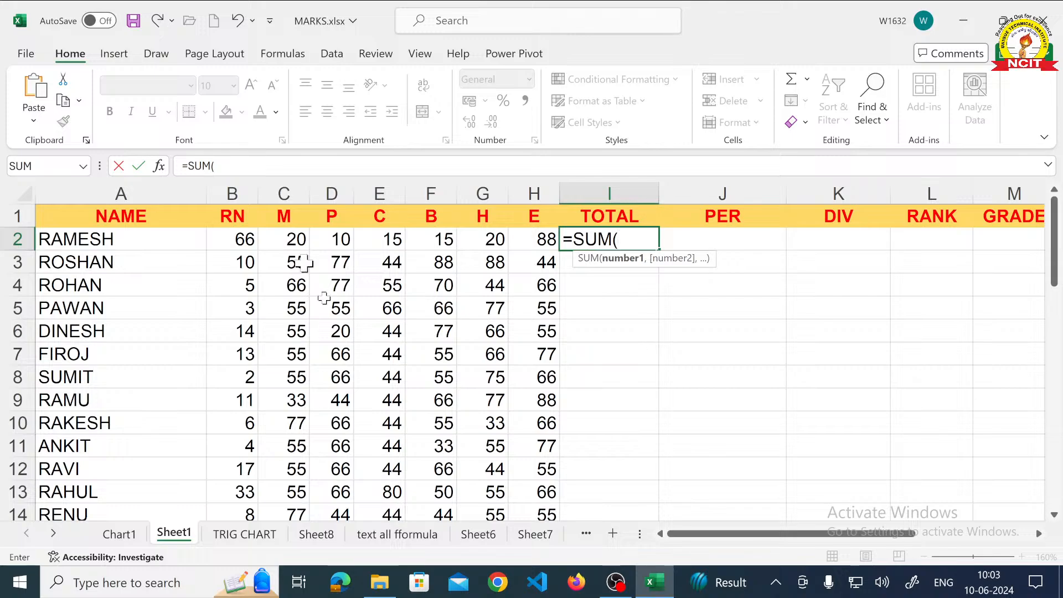
pyautogui.write('C2,')
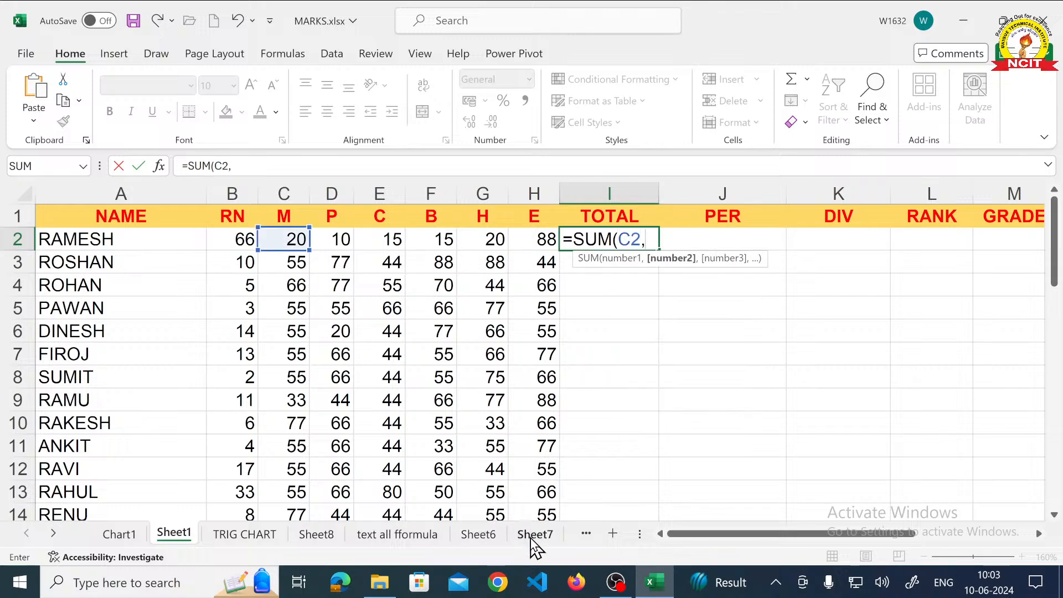
pyautogui.write('D2')
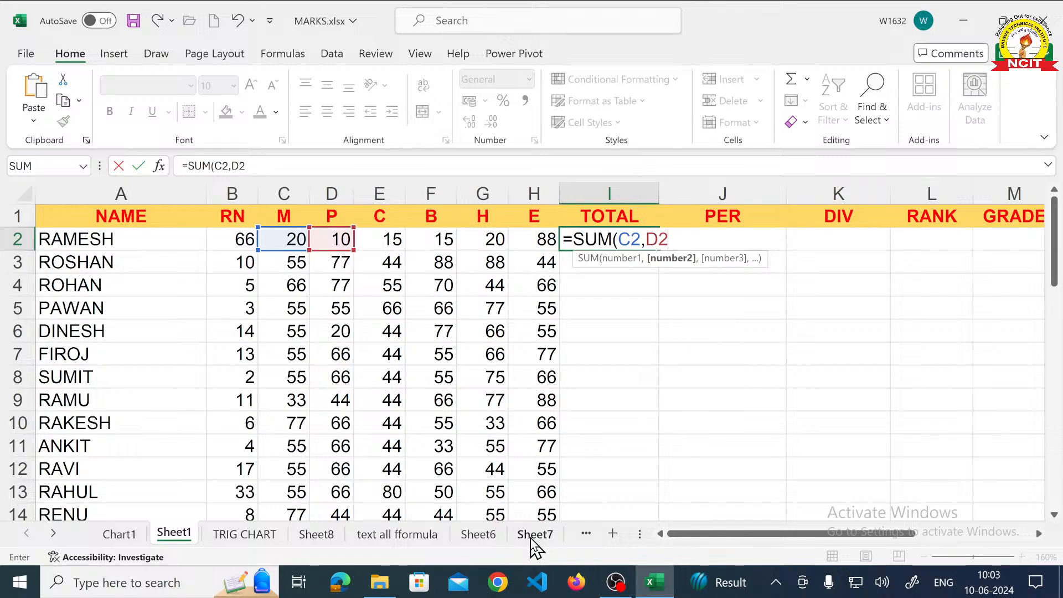
pyautogui.write(',E2,')
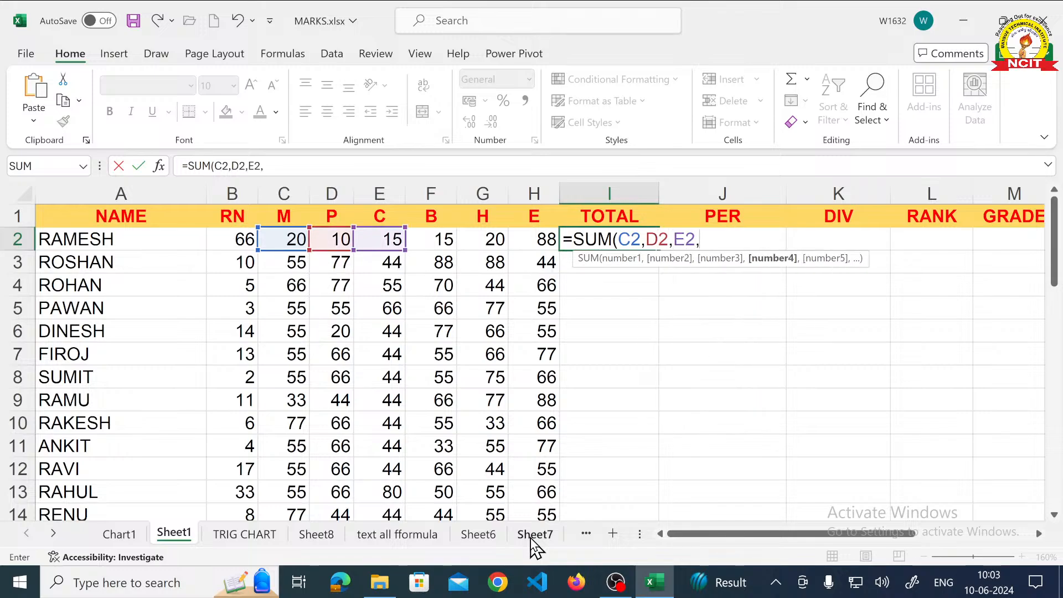
pyautogui.write('F2')
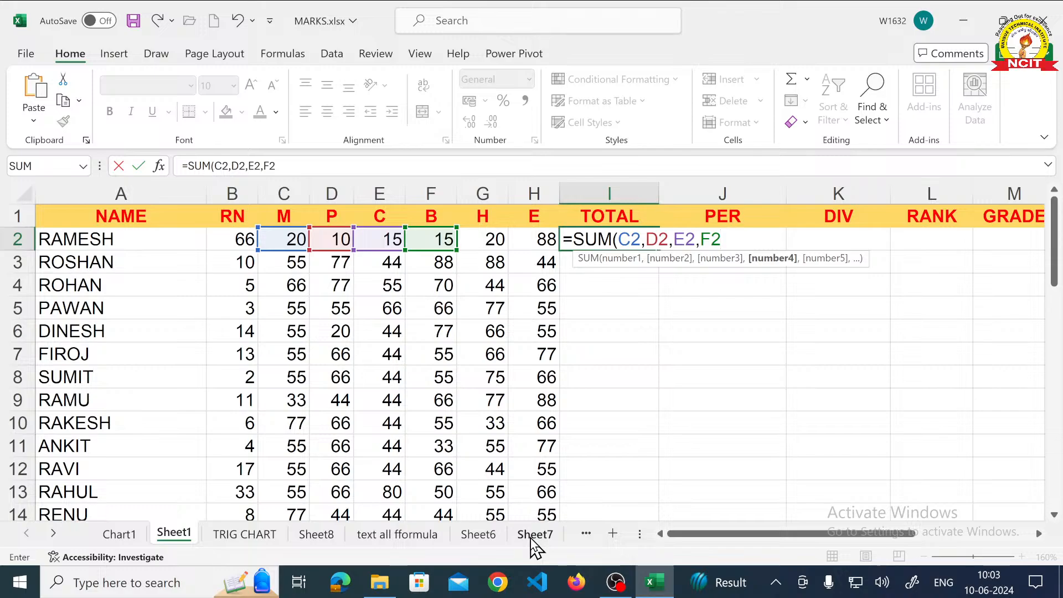
pyautogui.write('G2,')
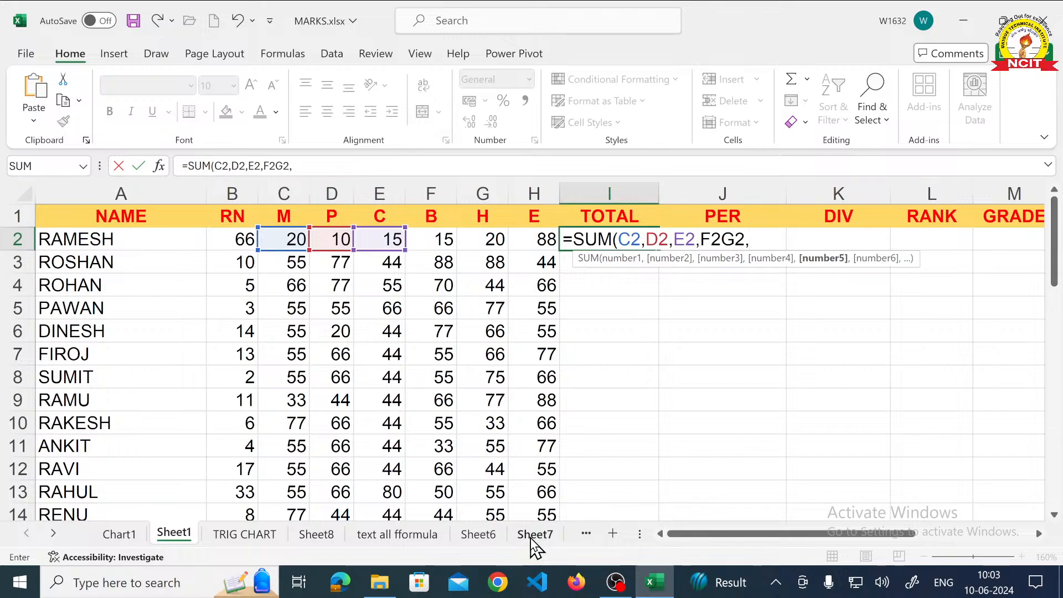
pyautogui.press('BackSpace')
pyautogui.press('BackSpace')
pyautogui.press('BackSpace')
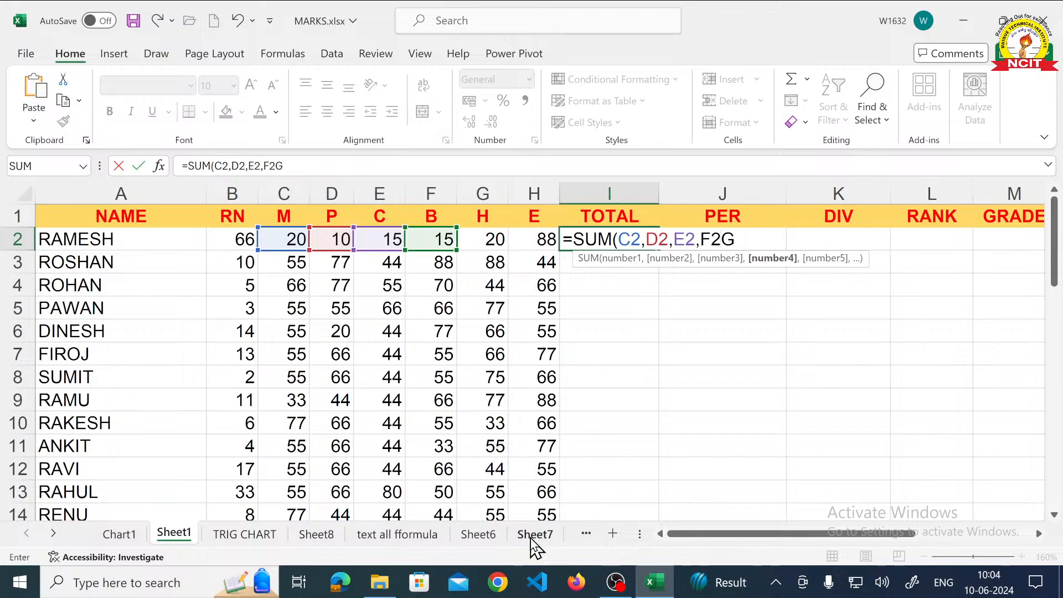
pyautogui.write(',G2')
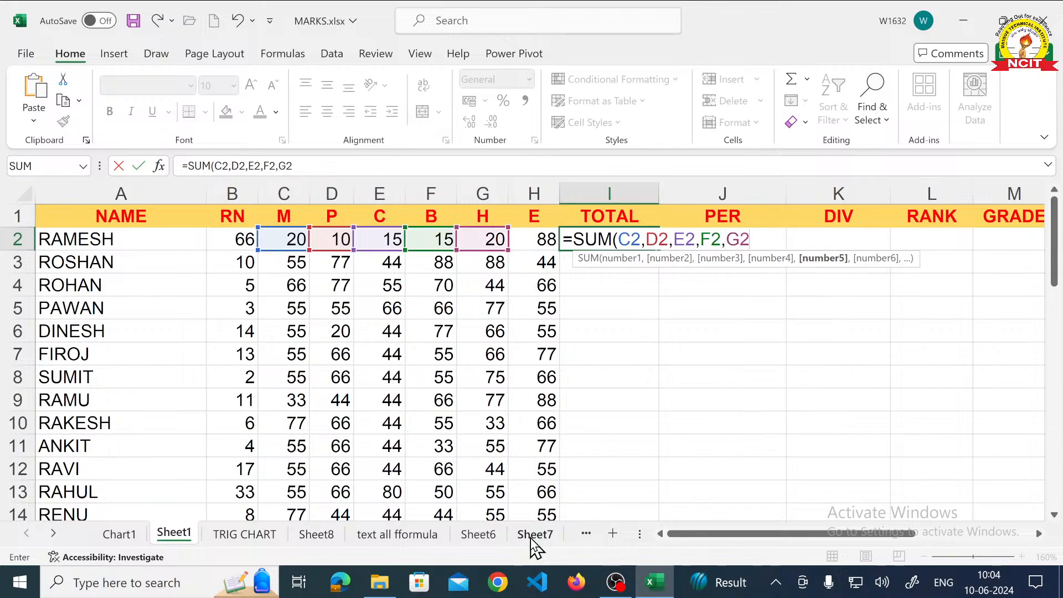
pyautogui.write(',H')
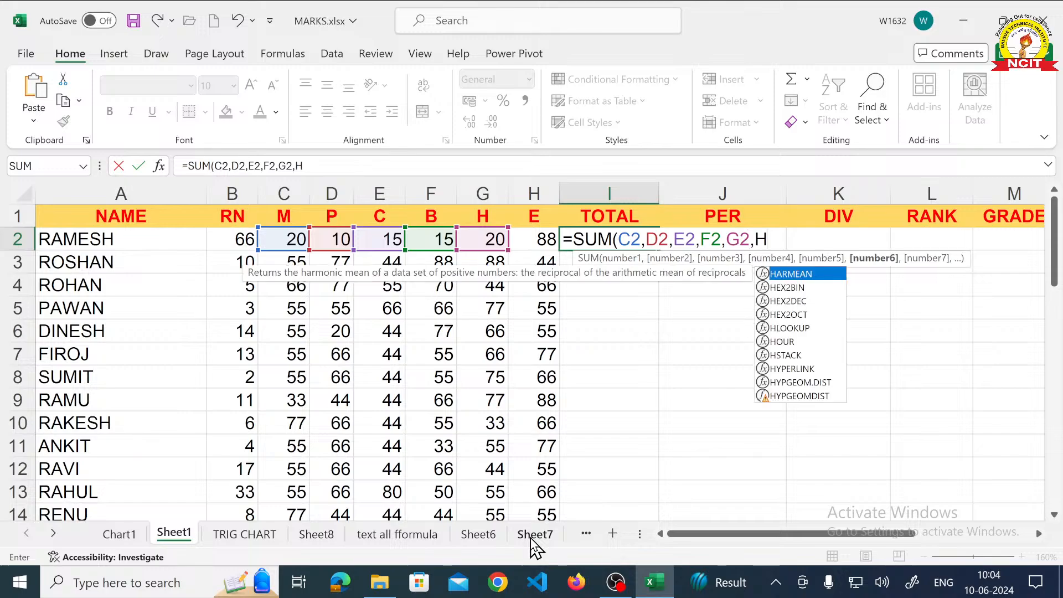
pyautogui.write('2)')
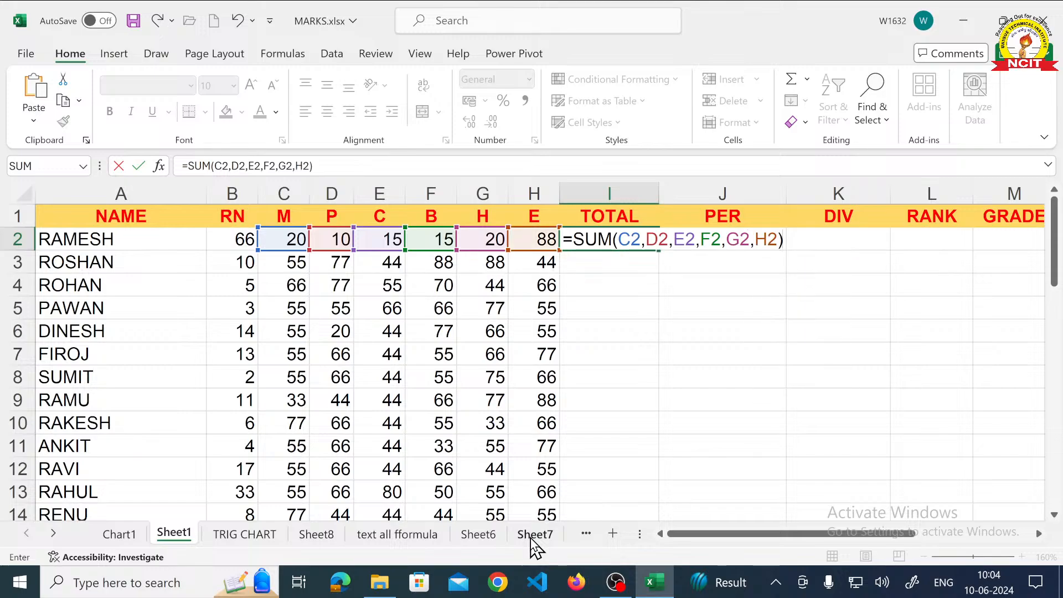
pyautogui.press('Return')
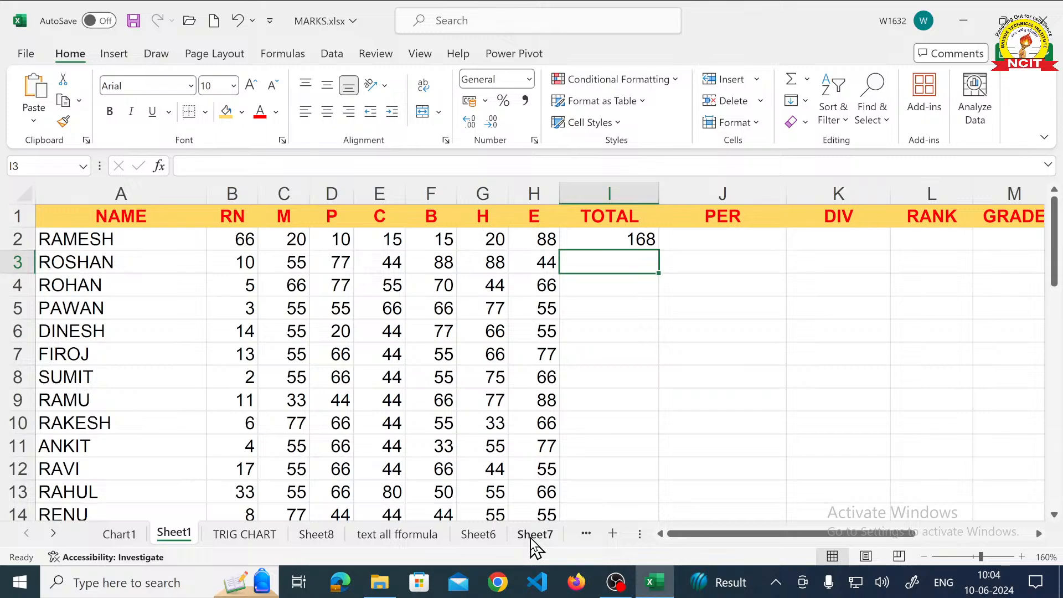
# - Clear the total in cell I2 and re-enter it with double-dot range notation as =SUM(C2..H2)
pyautogui.press('Up')
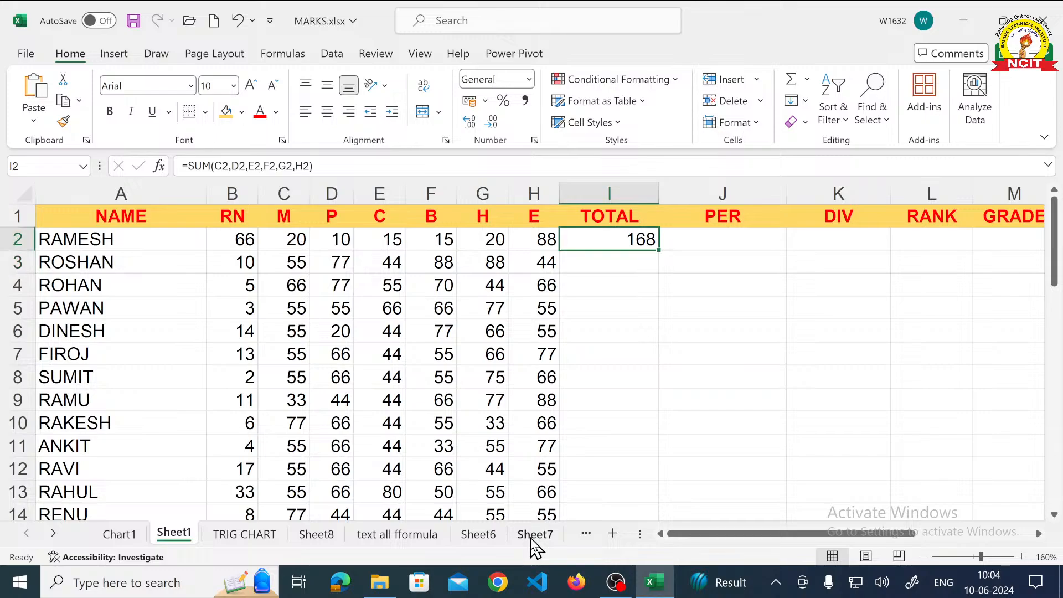
pyautogui.press('Delete')
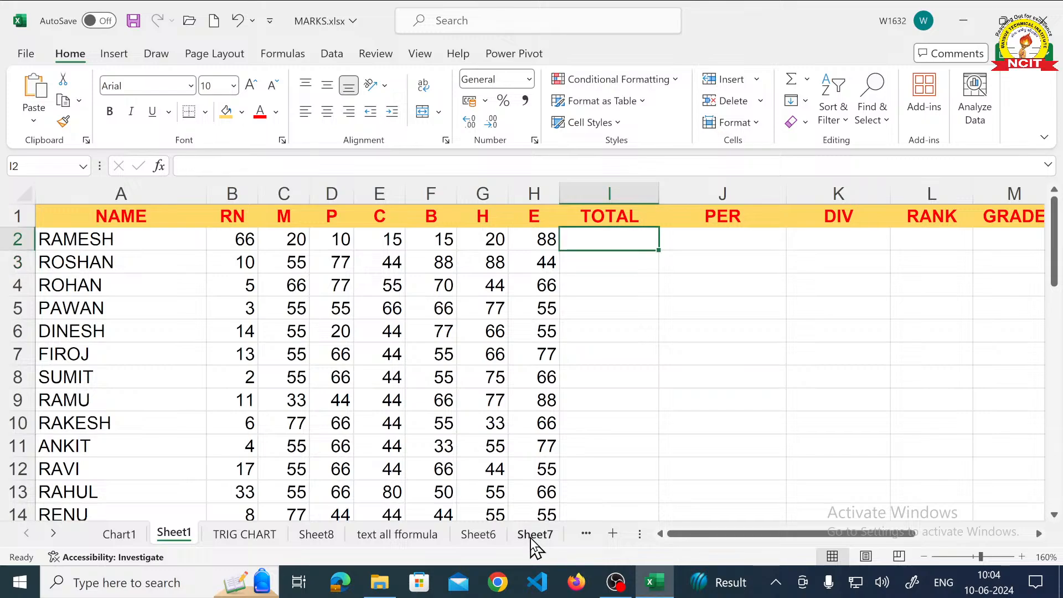
pyautogui.write('=SUM')
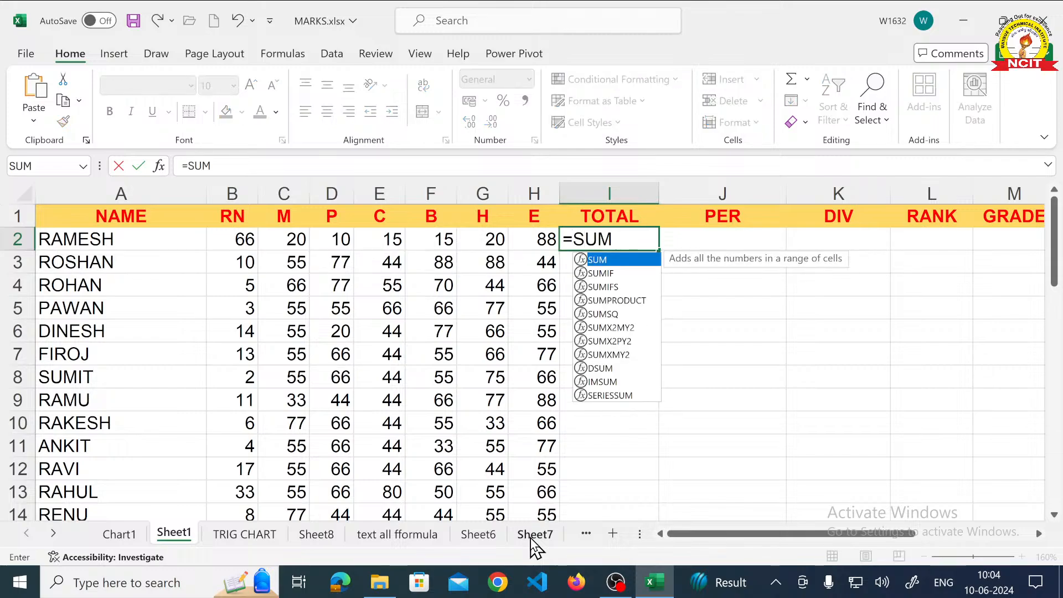
pyautogui.write('(C2')
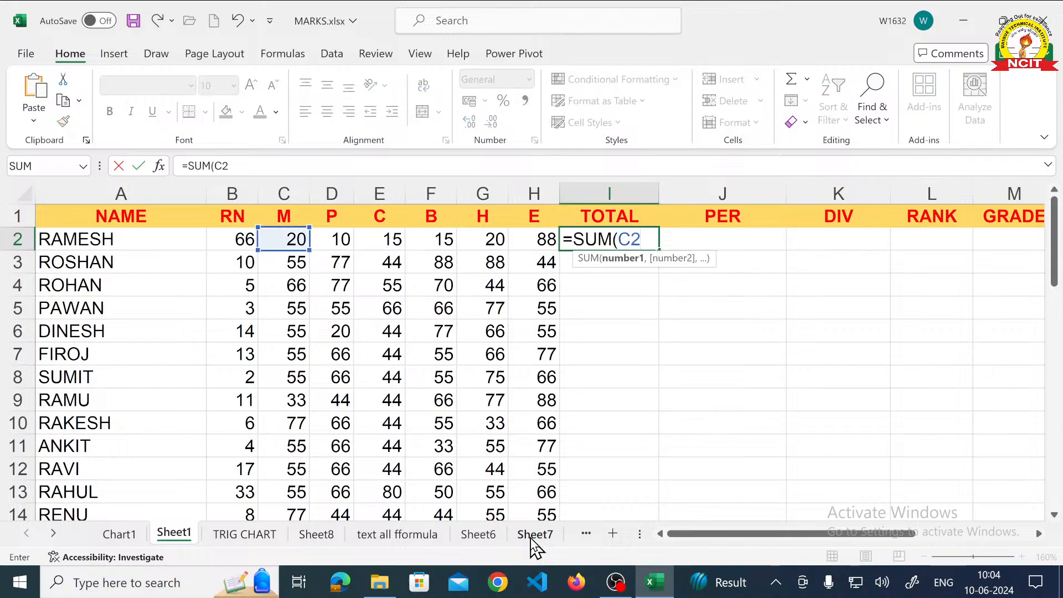
pyautogui.write('..')
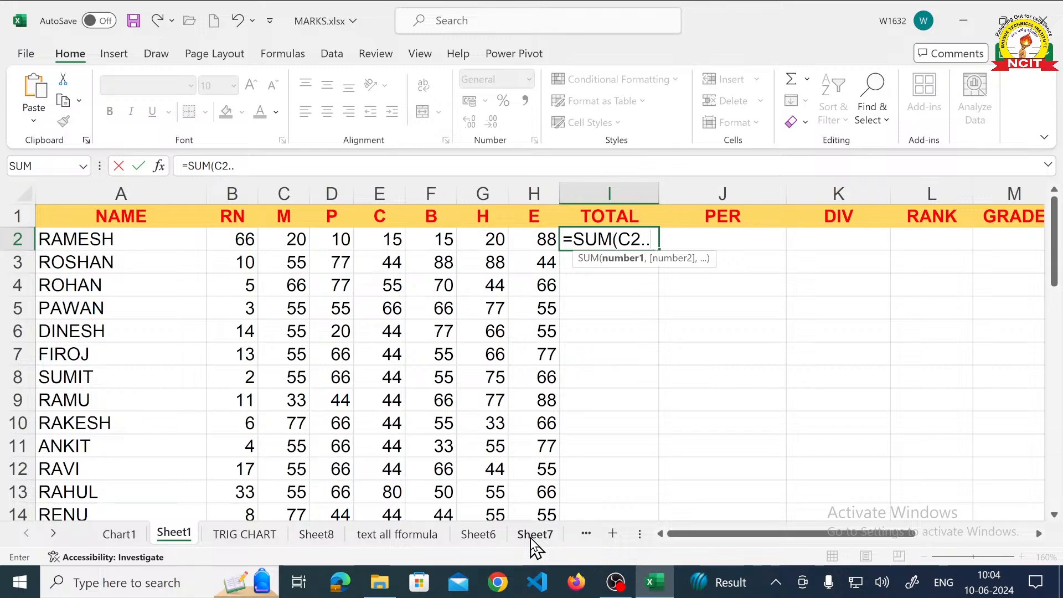
pyautogui.write('H2')
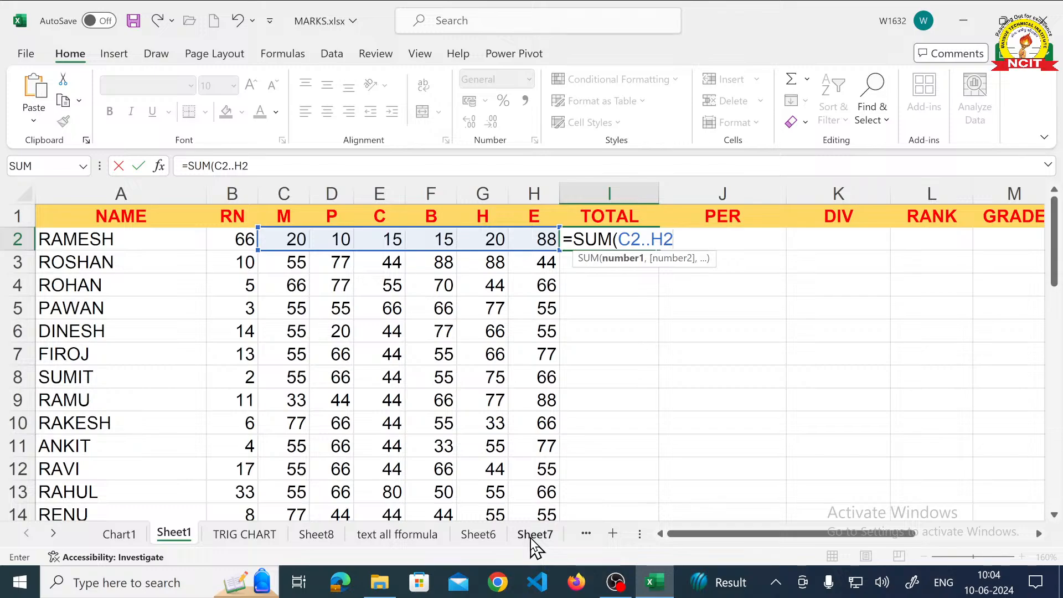
pyautogui.write(')')
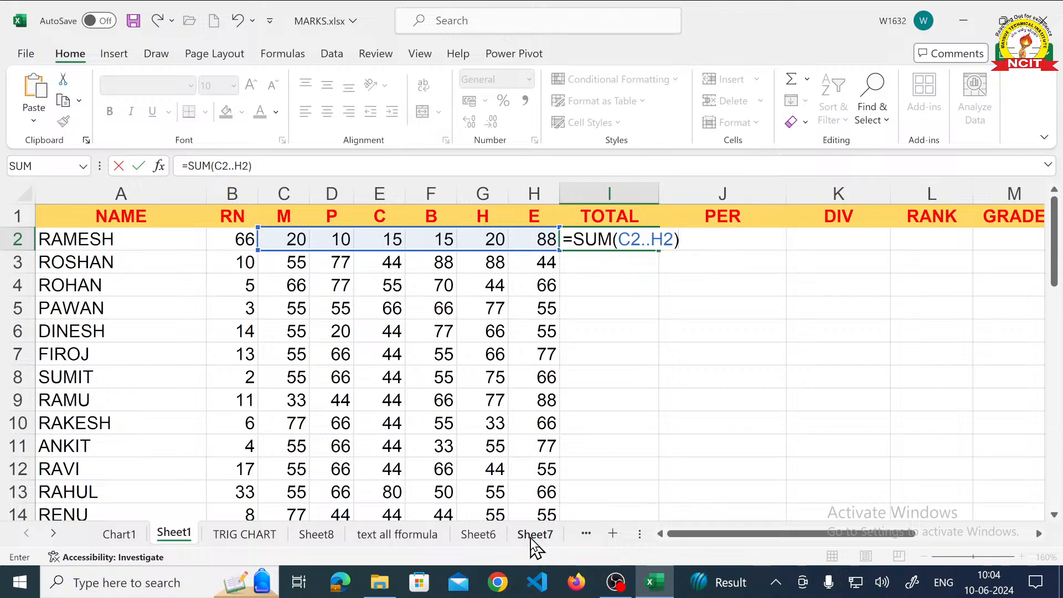
pyautogui.press('Return')
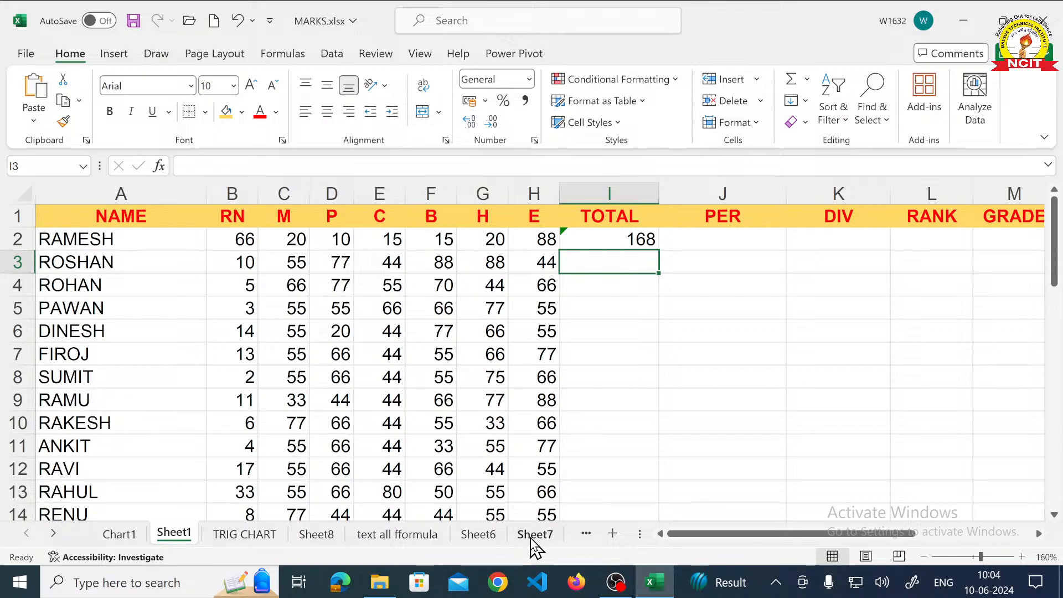
# - Clear the total in cell I2 and recalculate it by applying AutoSum to the marks in C2:H2
pyautogui.press('Up')
pyautogui.press('Delete')
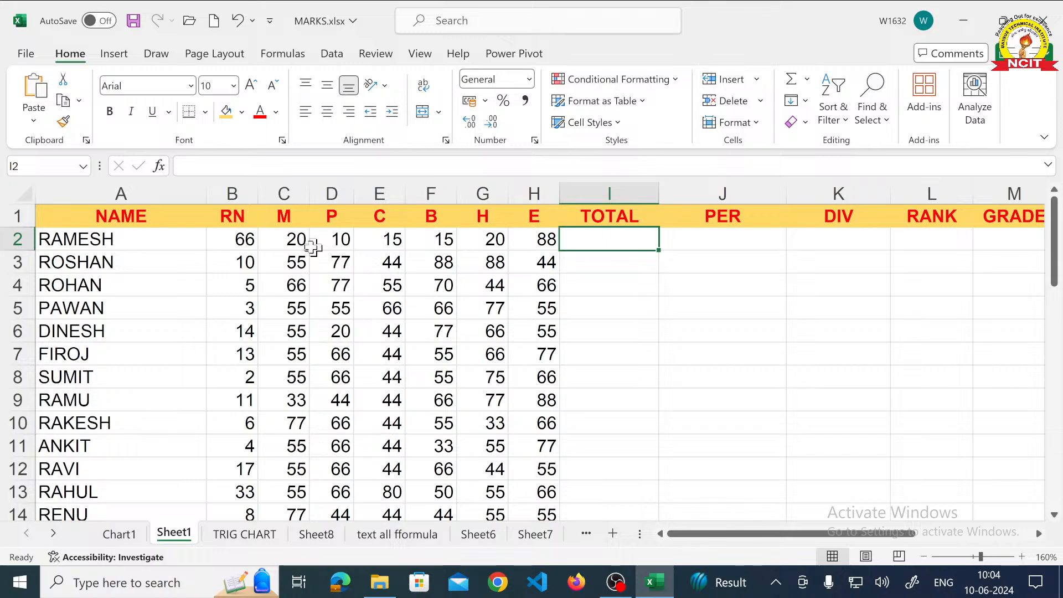
pyautogui.moveTo(290, 240); pyautogui.dragTo(525, 240)
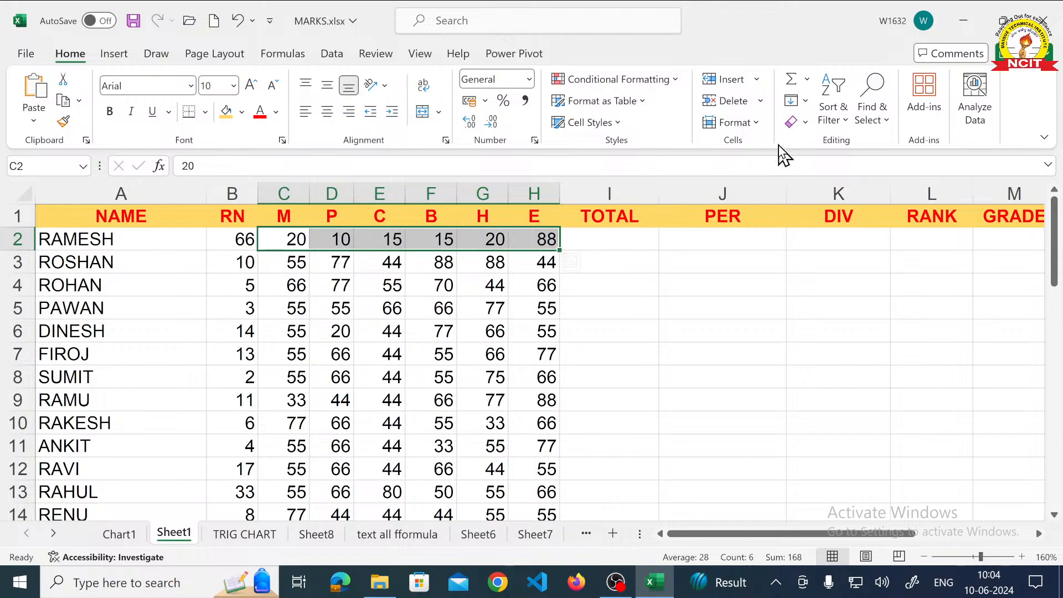
pyautogui.click(791, 81)
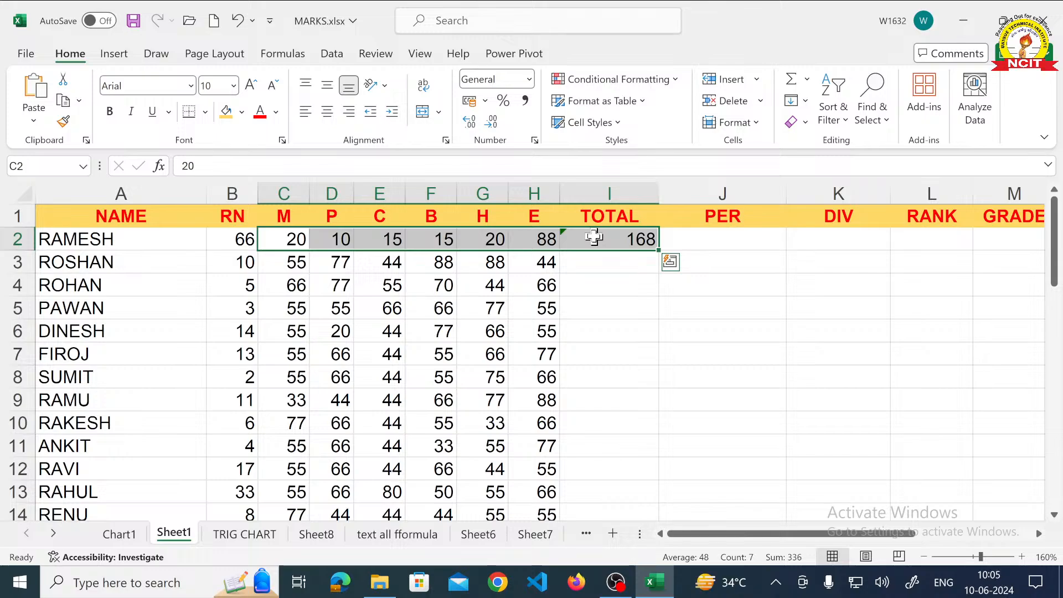
# - Fill the total formula from cell I2 down through I23 for all students
pyautogui.click(594, 237)
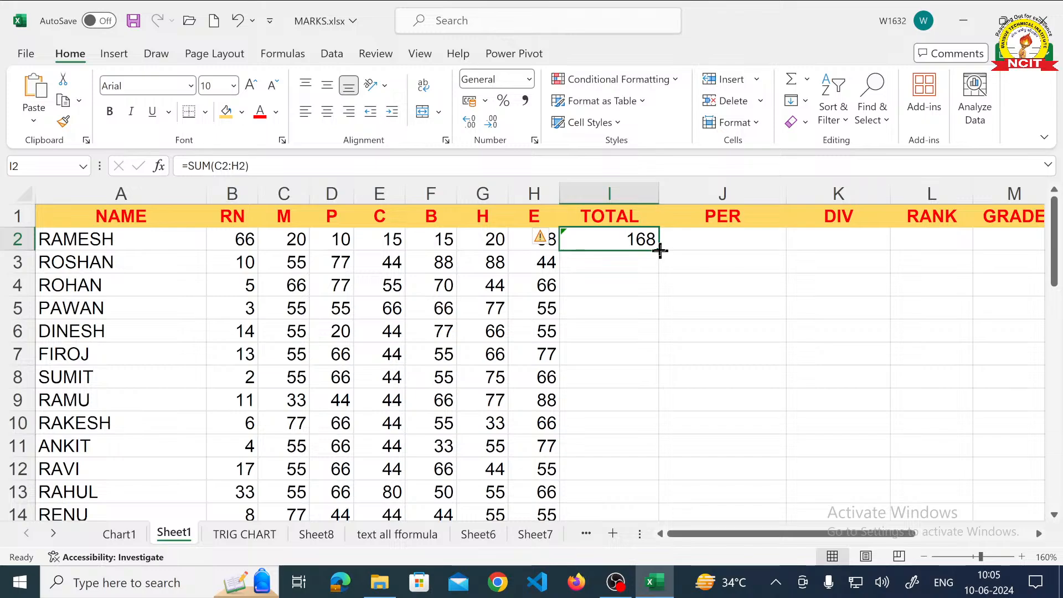
pyautogui.moveTo(660, 251); pyautogui.dragTo(655, 488)
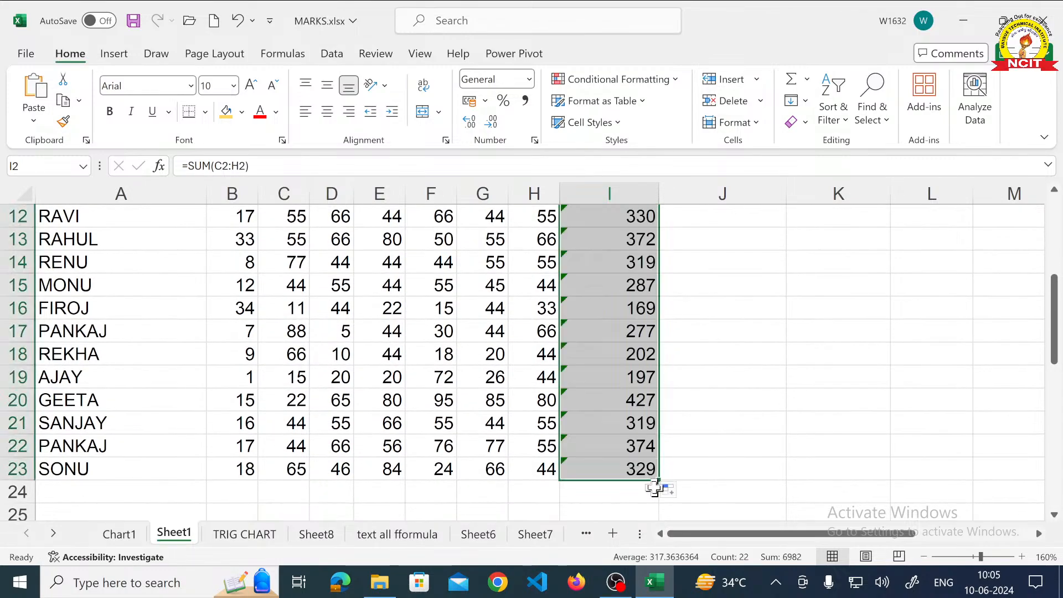
pyautogui.scroll(3, 671, 454)
pyautogui.scroll(2, 671, 454)
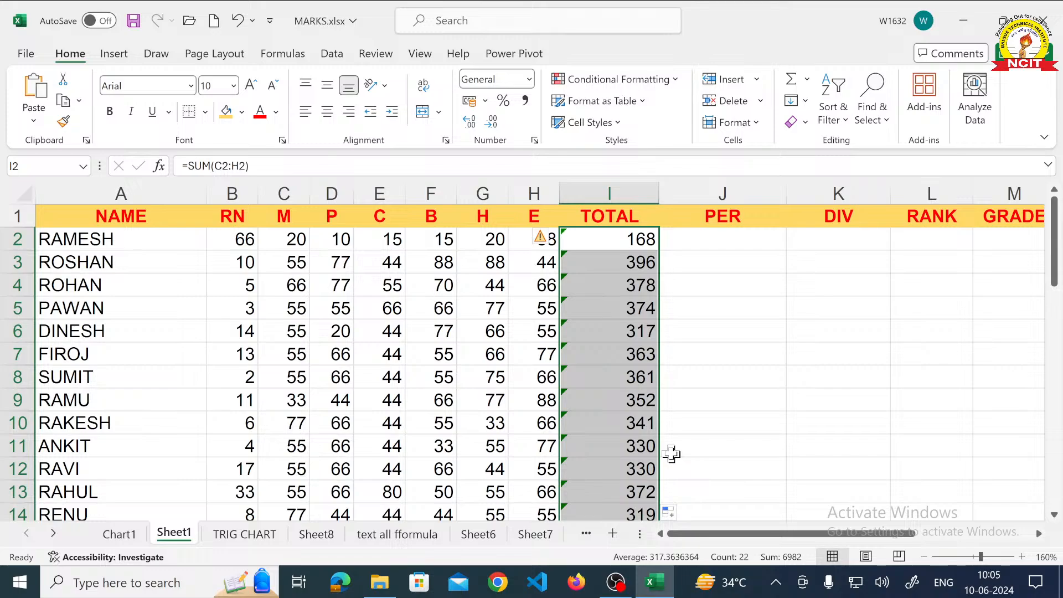
# - Clear the filled totals and enter =SUM(C2..H2) into the whole range I2:I23 at once
pyautogui.press('Delete')
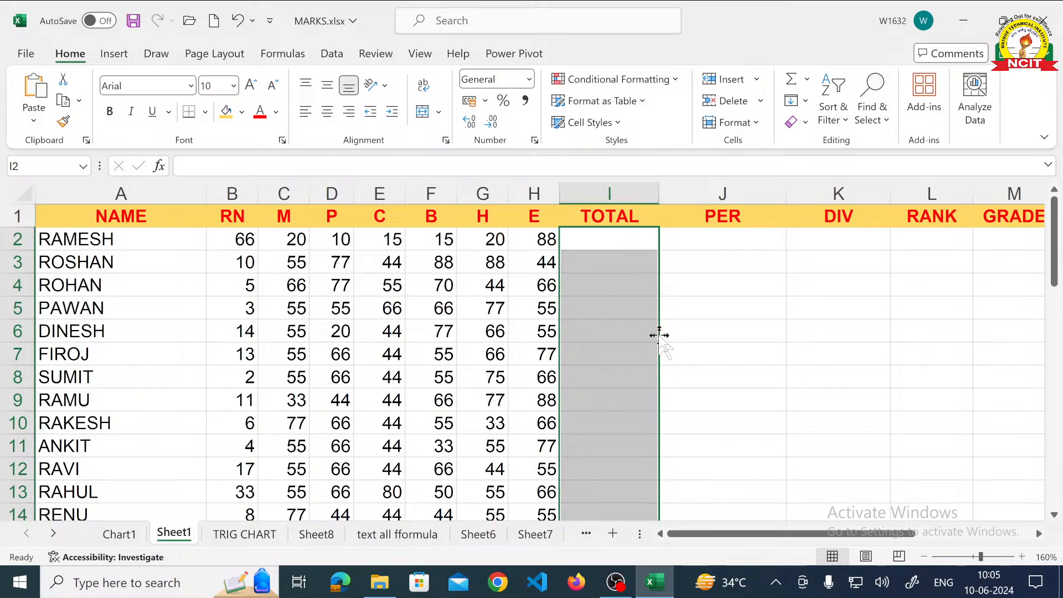
pyautogui.click(692, 325)
pyautogui.moveTo(620, 238); pyautogui.dragTo(614, 476)
pyautogui.scroll(4, 613, 476)
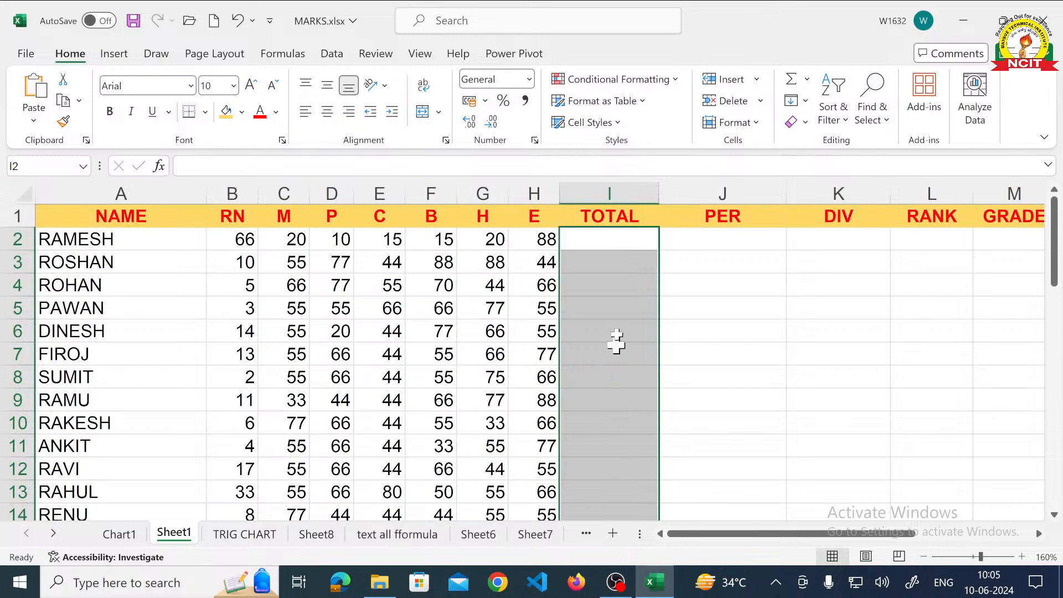
pyautogui.write('=')
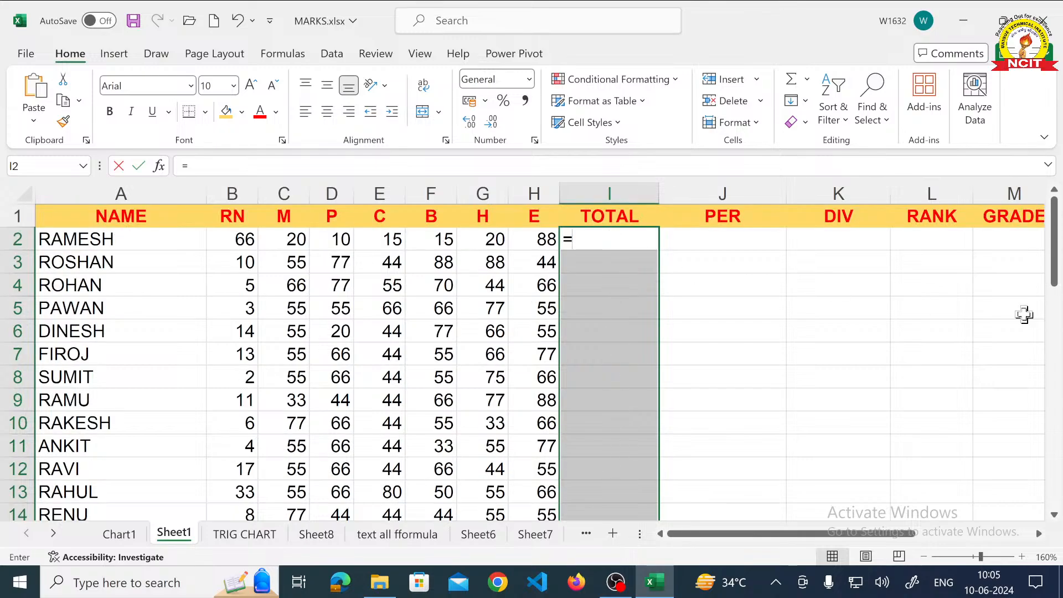
pyautogui.write('SUM')
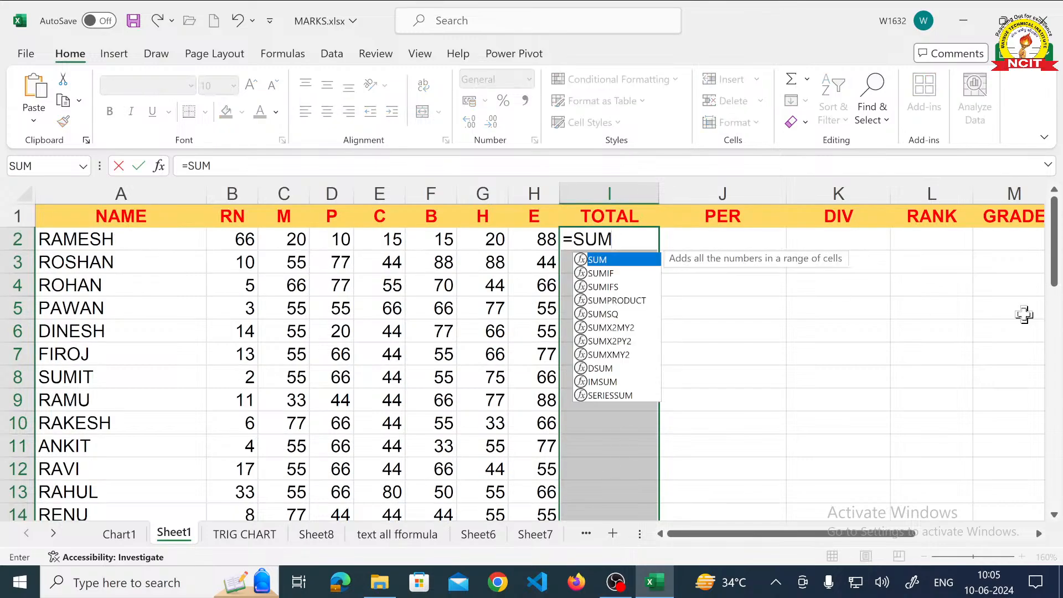
pyautogui.write('(')
pyautogui.press('Left')
pyautogui.press('Left')
pyautogui.press('Left')
pyautogui.press('Left')
pyautogui.press('Left')
pyautogui.press('Left')
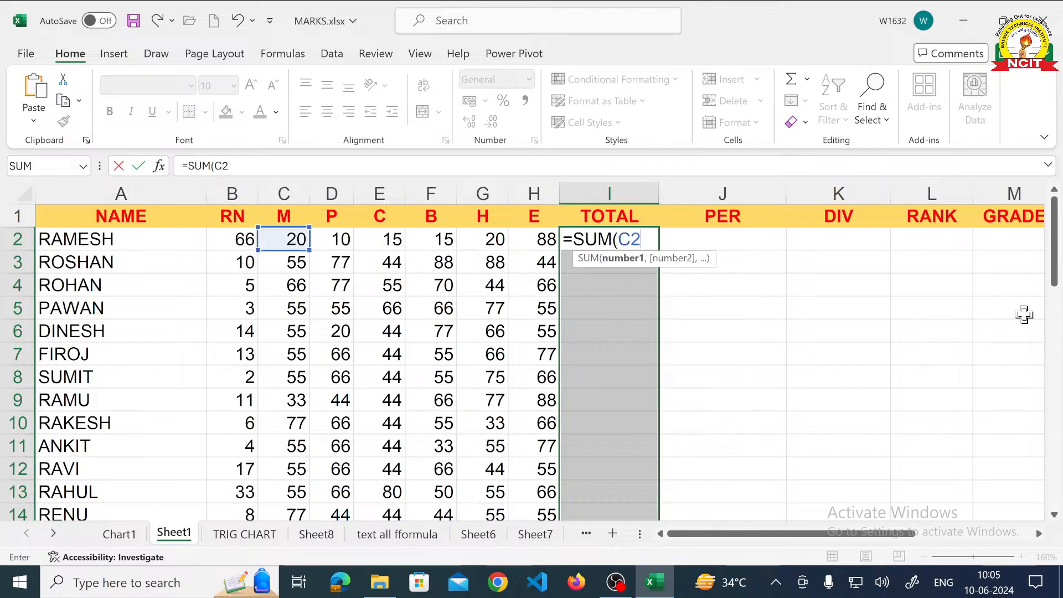
pyautogui.write('..H')
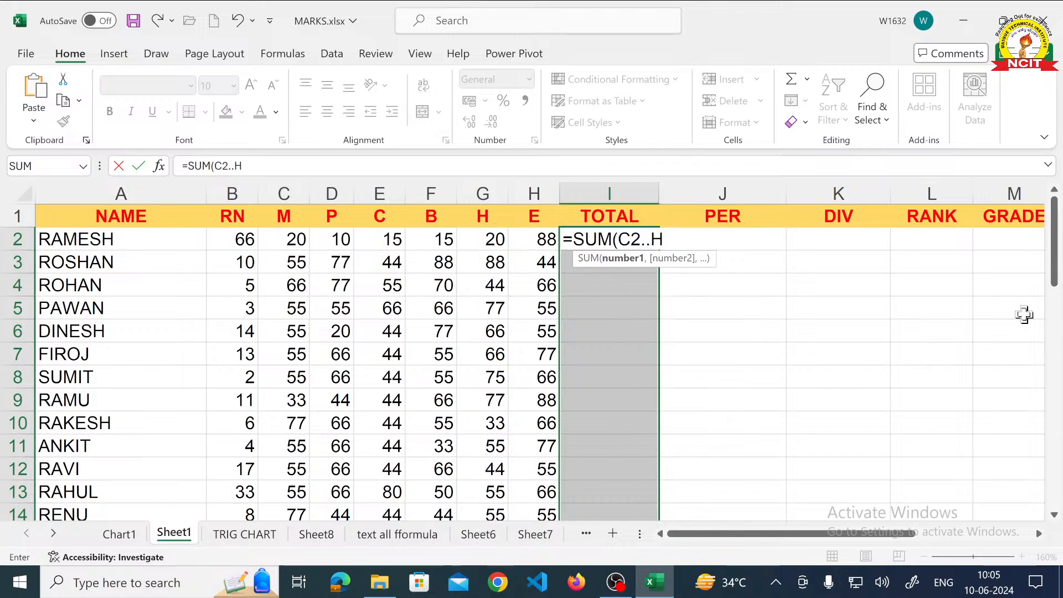
pyautogui.write('2)')
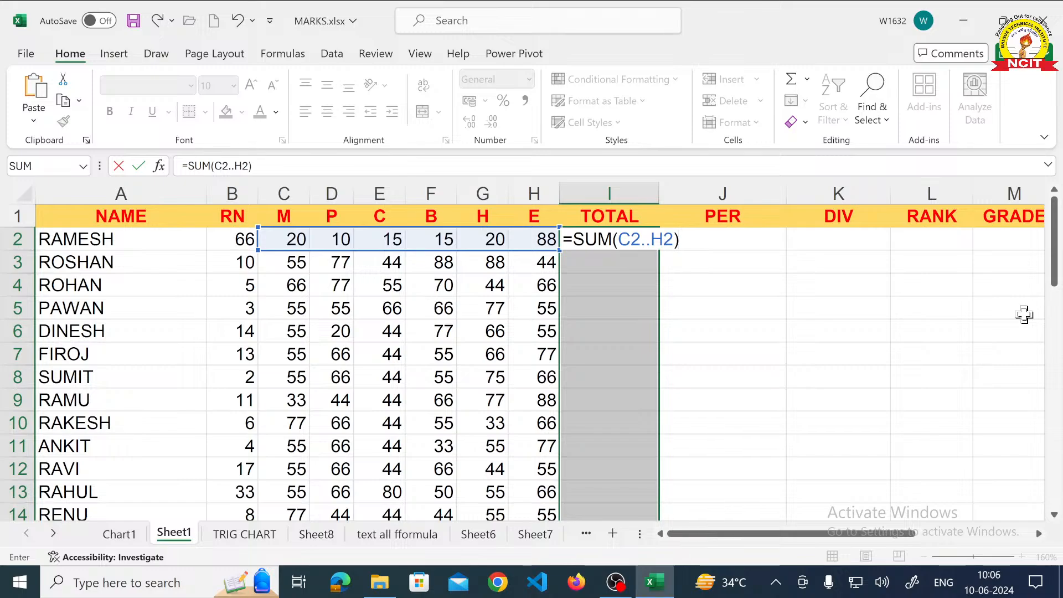
pyautogui.hotkey('ctrl', 'Return')
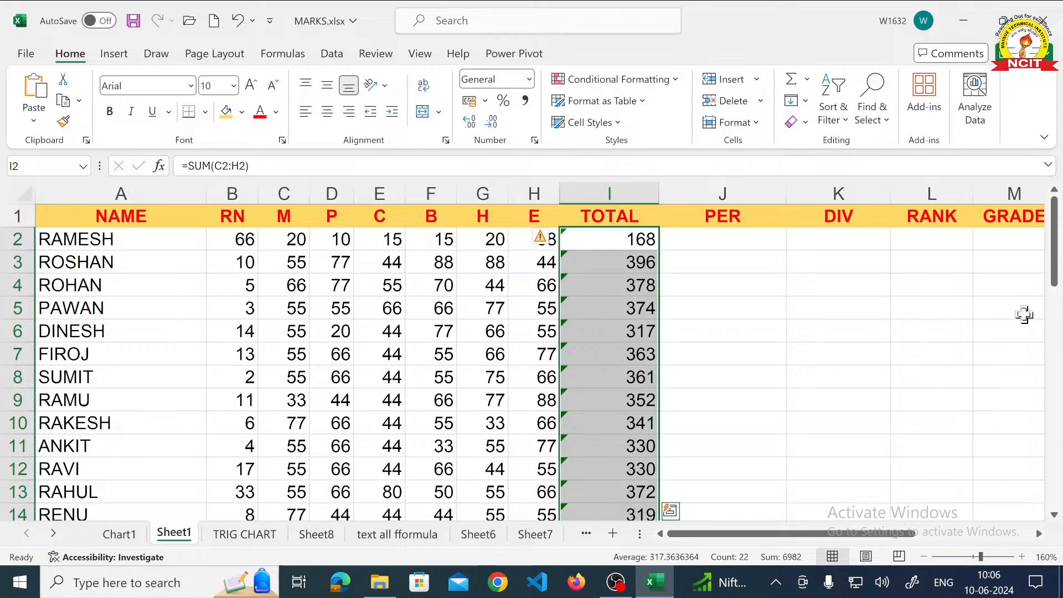
# - Replace the TOTAL column by entering =SUM(C2..H2) in cell I2 and auto-filling it down to the last student
pyautogui.press('Delete')
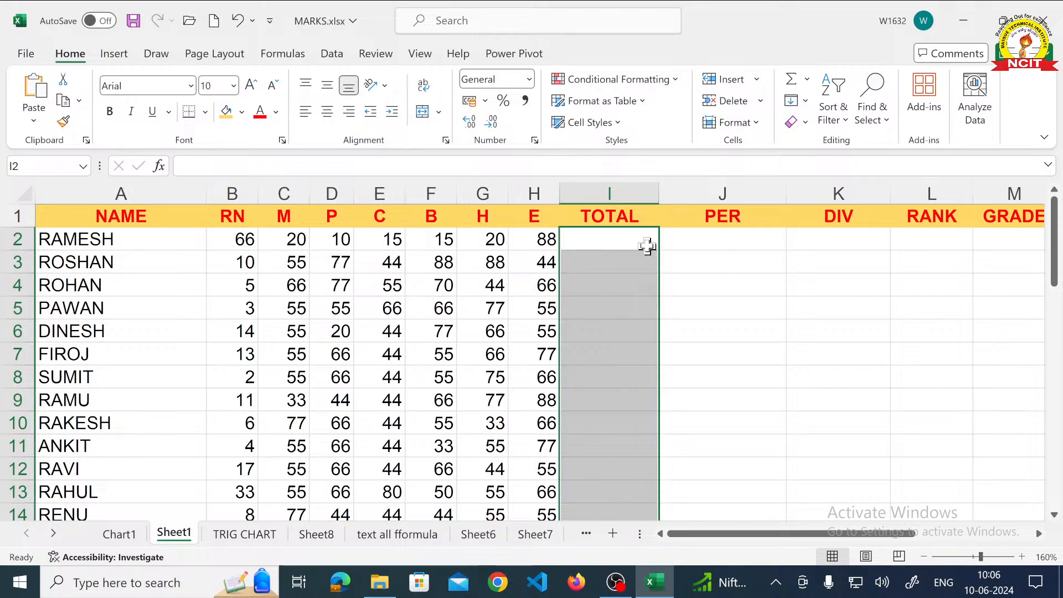
pyautogui.click(647, 245)
pyautogui.write('=S')
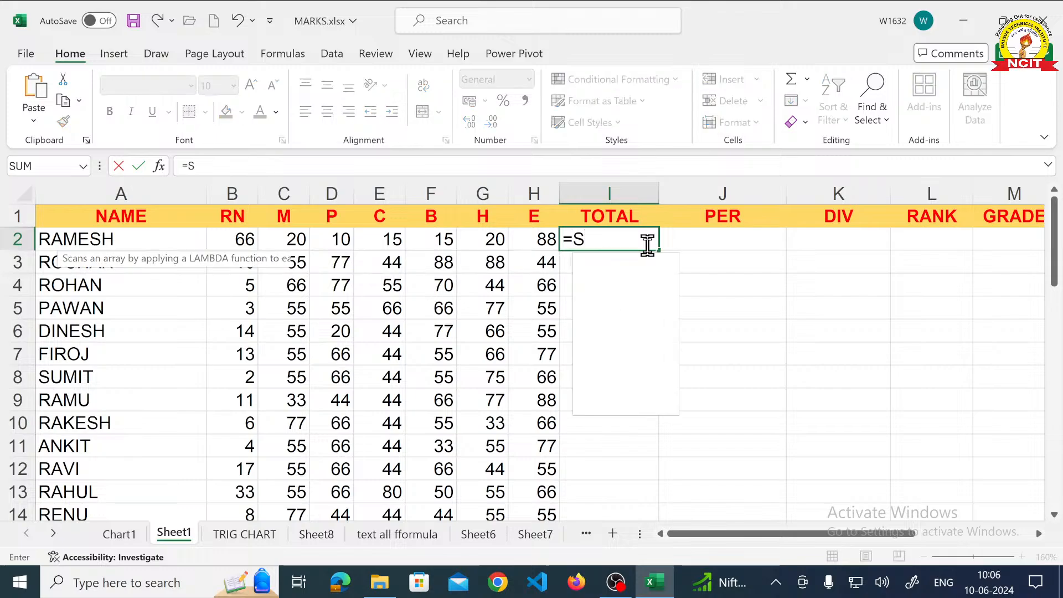
pyautogui.write('UM(C2')
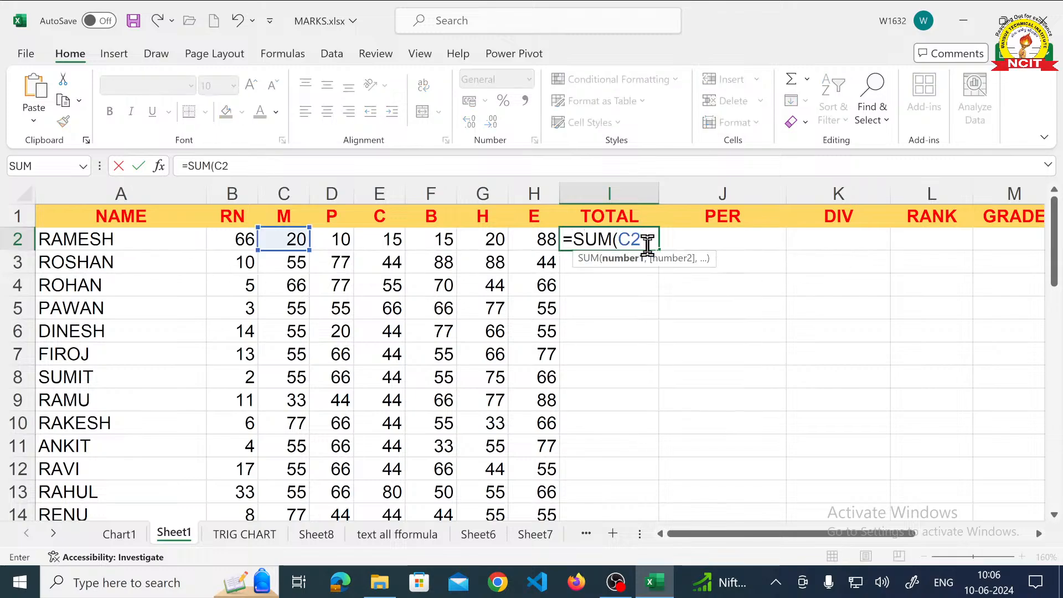
pyautogui.write('..H2)')
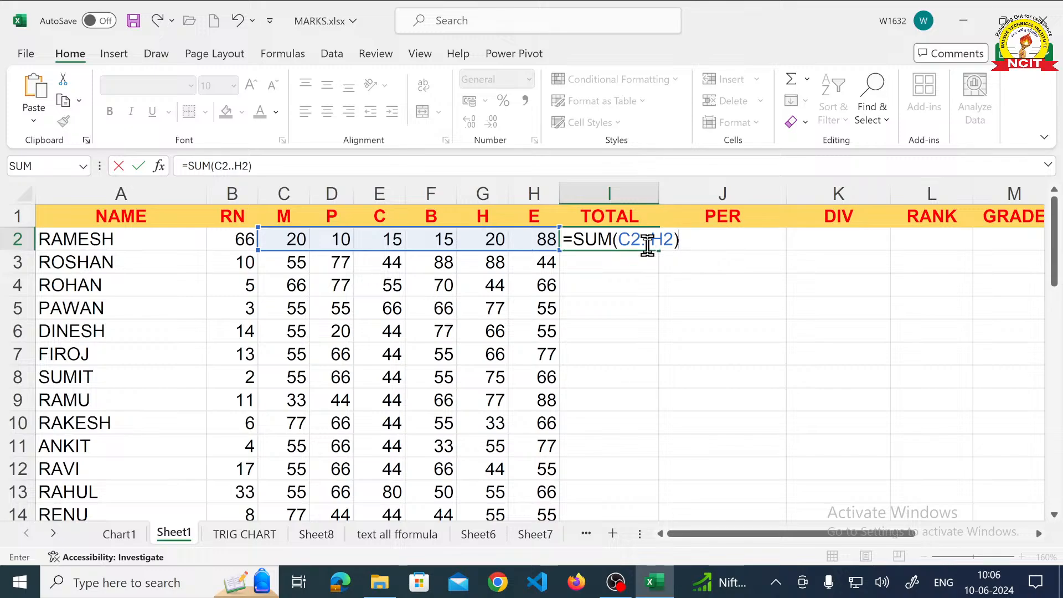
pyautogui.press('Return')
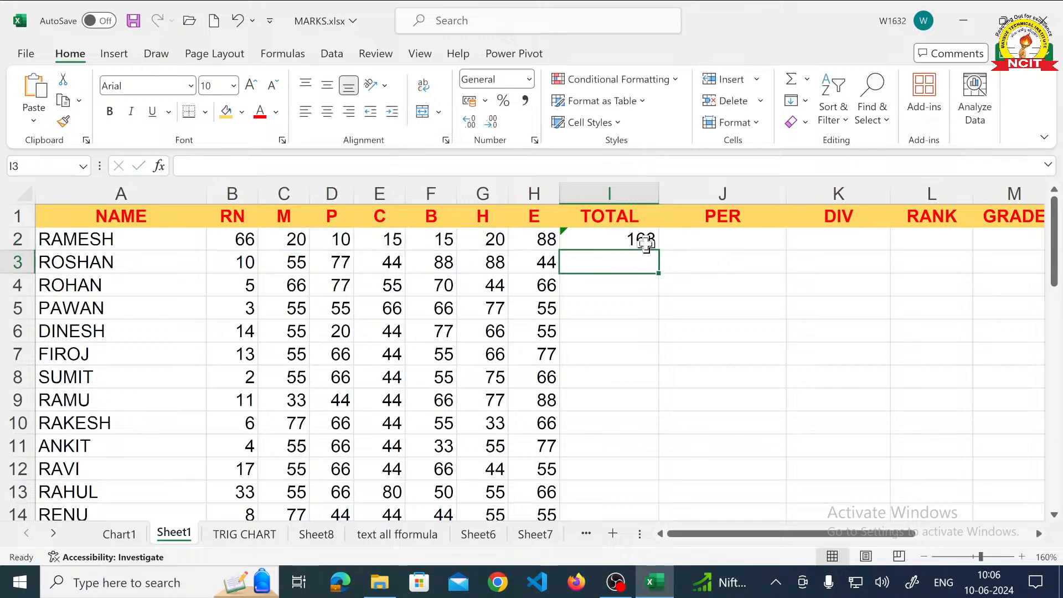
pyautogui.click(646, 240)
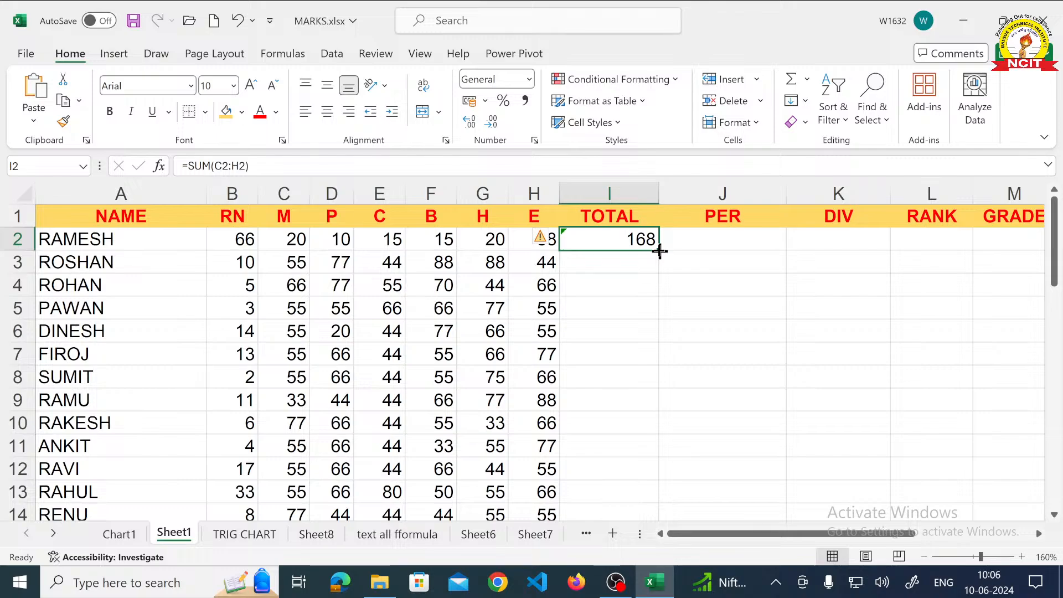
pyautogui.doubleClick(660, 251)
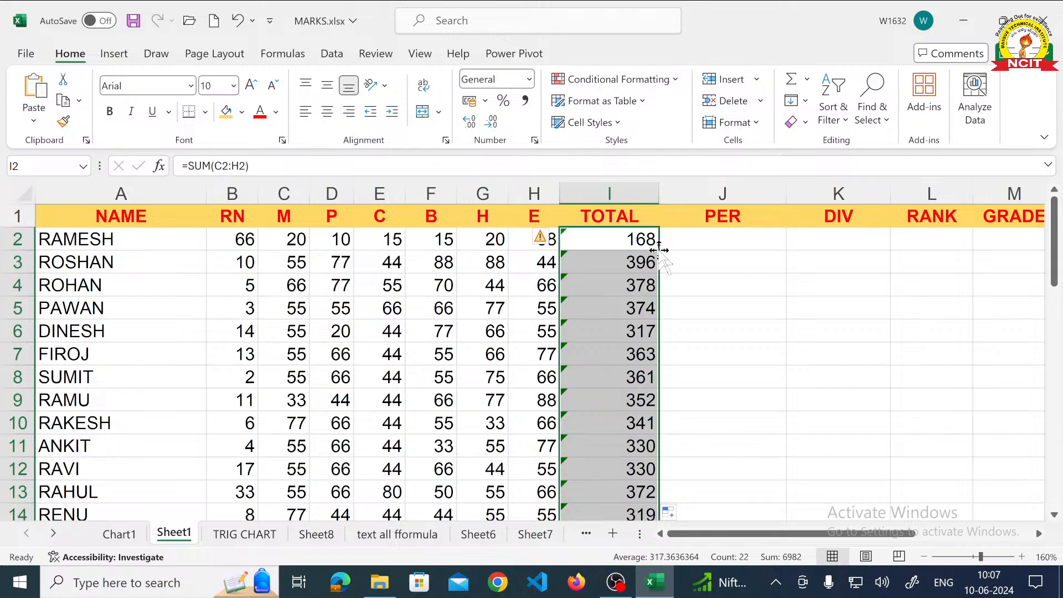
# - Calculate the first student's percentage in cell J2 with the formula =I2*100/600
pyautogui.click(715, 242)
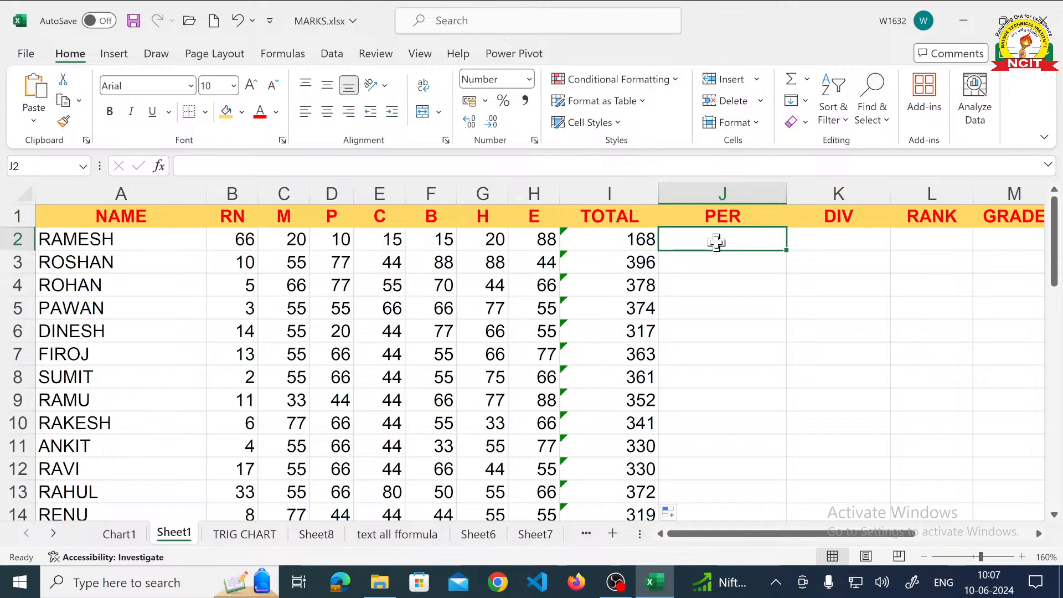
pyautogui.write('=')
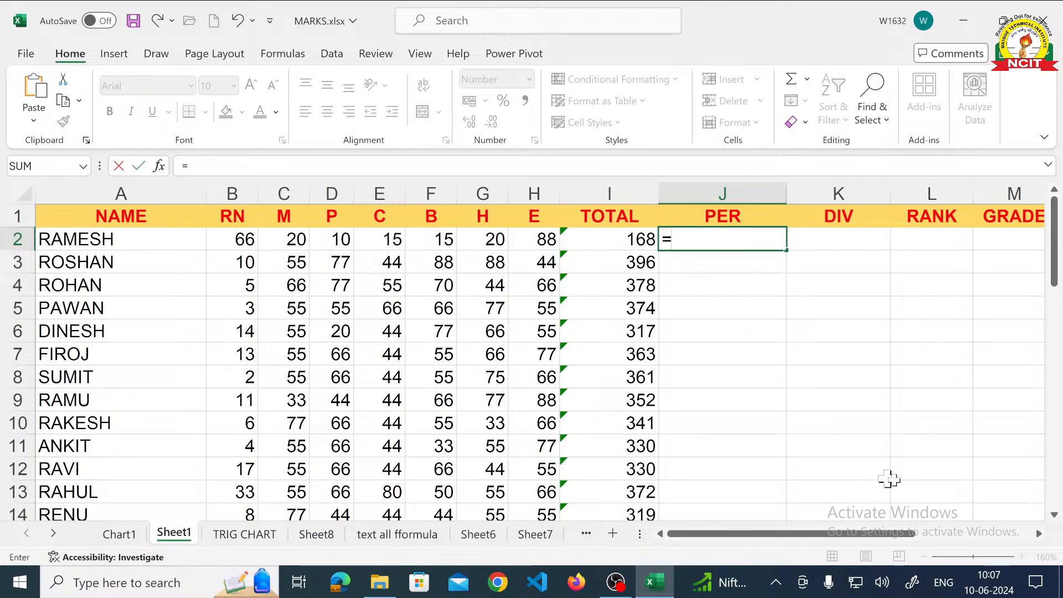
pyautogui.write('I2')
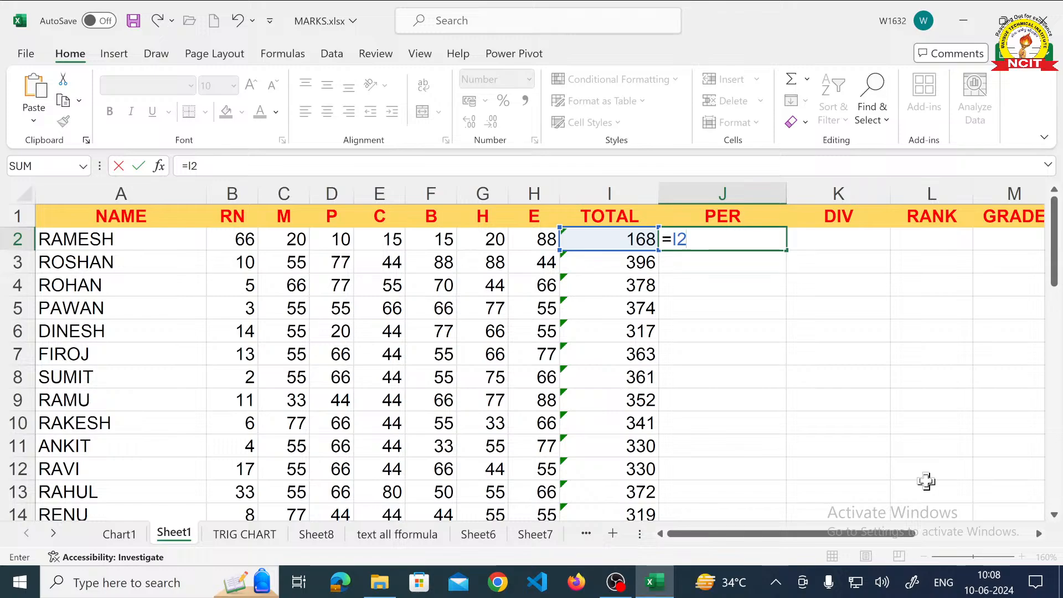
pyautogui.write('*100')
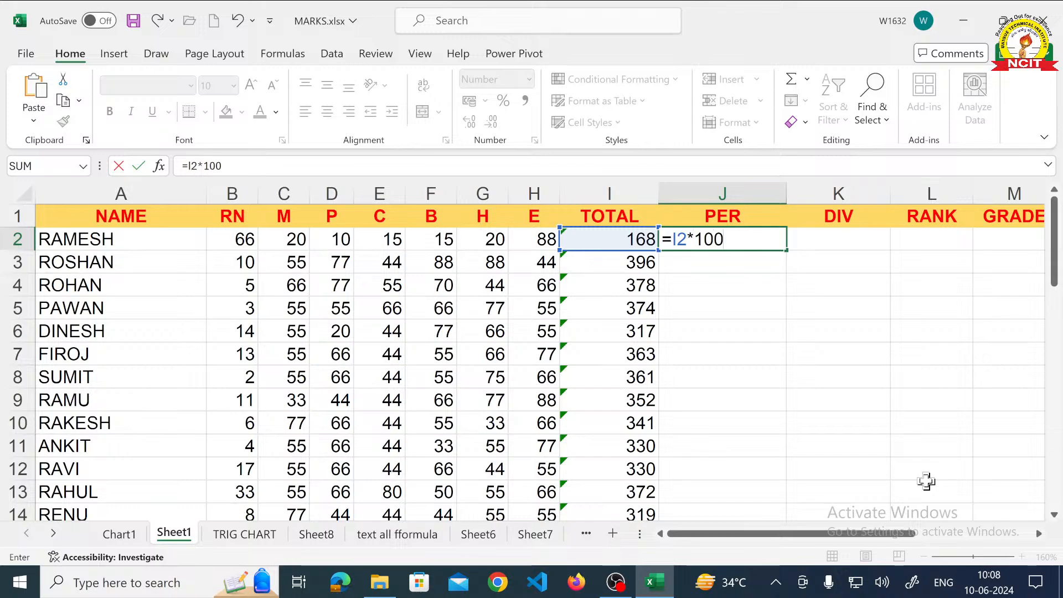
pyautogui.write('/600')
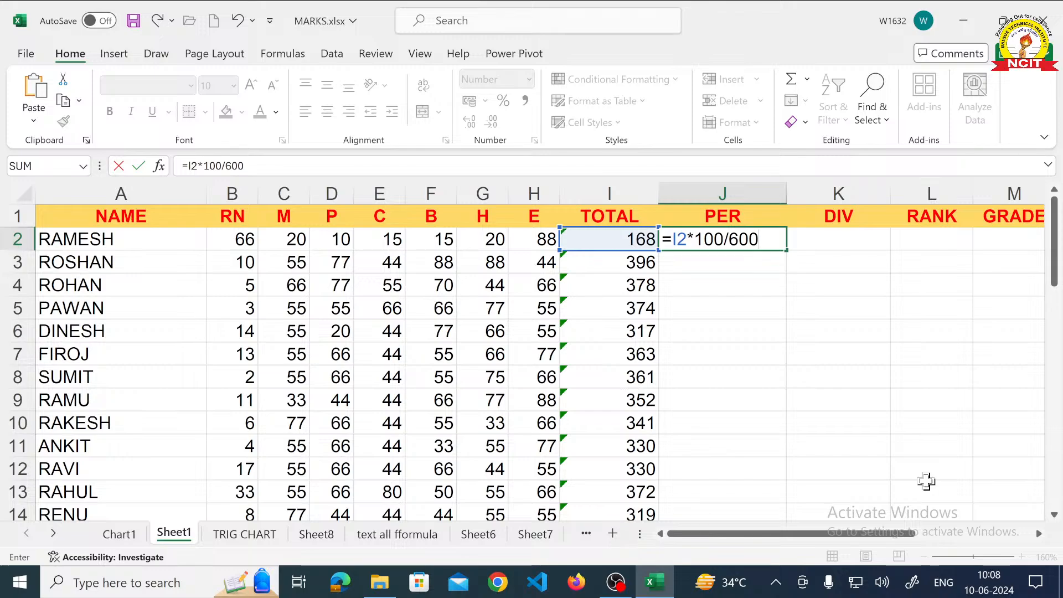
pyautogui.press('Return')
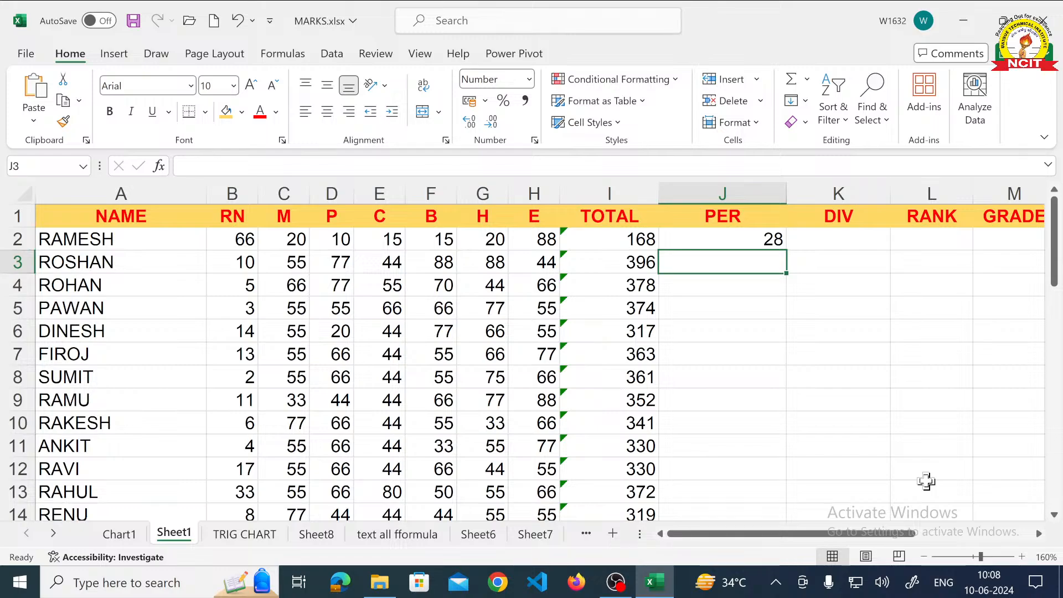
# - Auto-fill the percentage formula from cell J2 down the PER column to the last student and check the filled rows
pyautogui.click(752, 239)
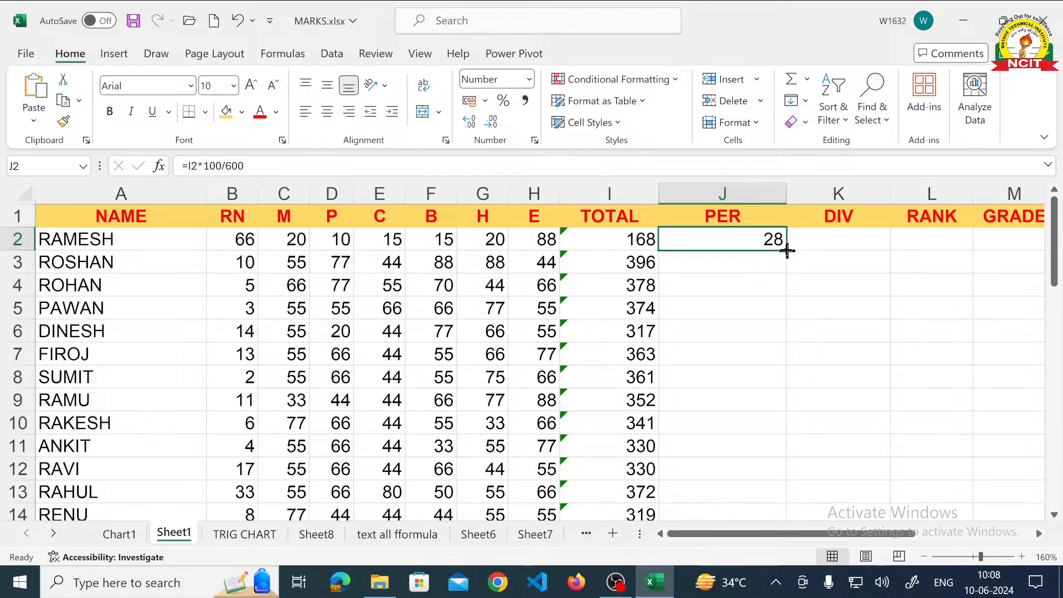
pyautogui.doubleClick(786, 251)
pyautogui.scroll(-3, 880, 289)
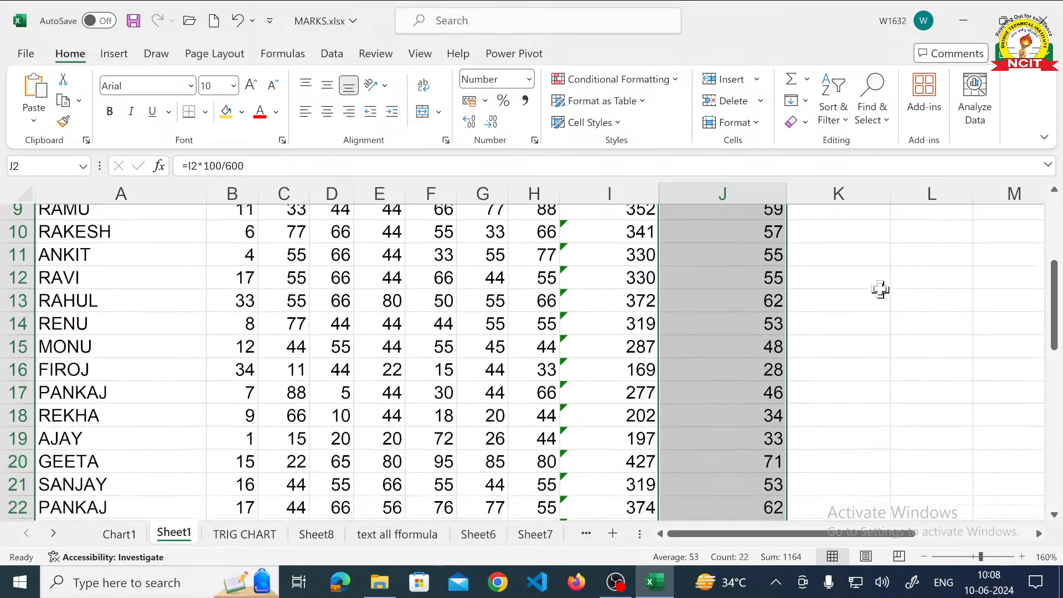
pyautogui.scroll(-3, 880, 289)
pyautogui.scroll(4, 880, 289)
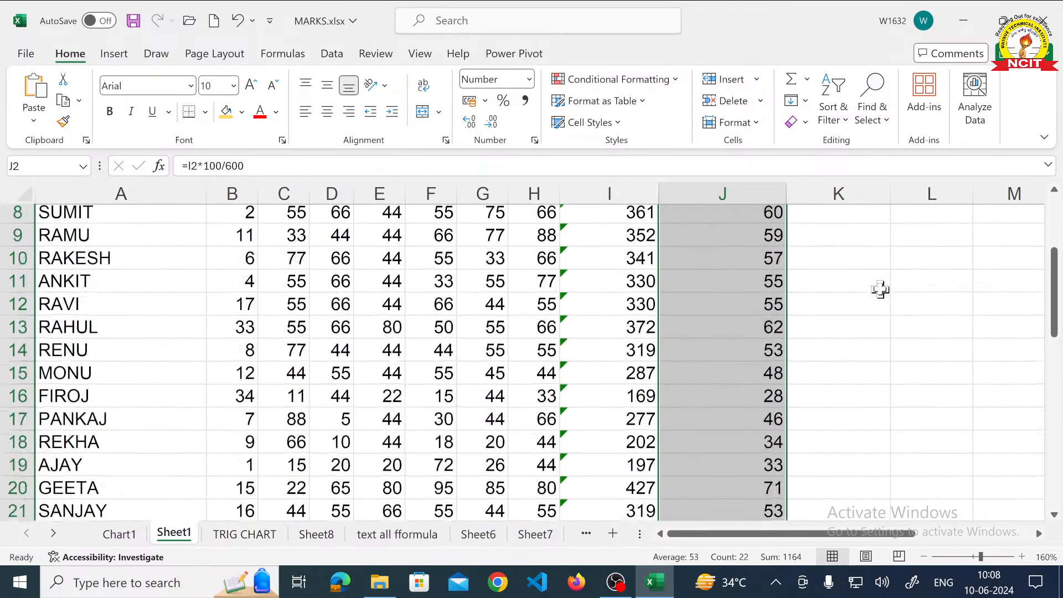
pyautogui.scroll(3, 880, 289)
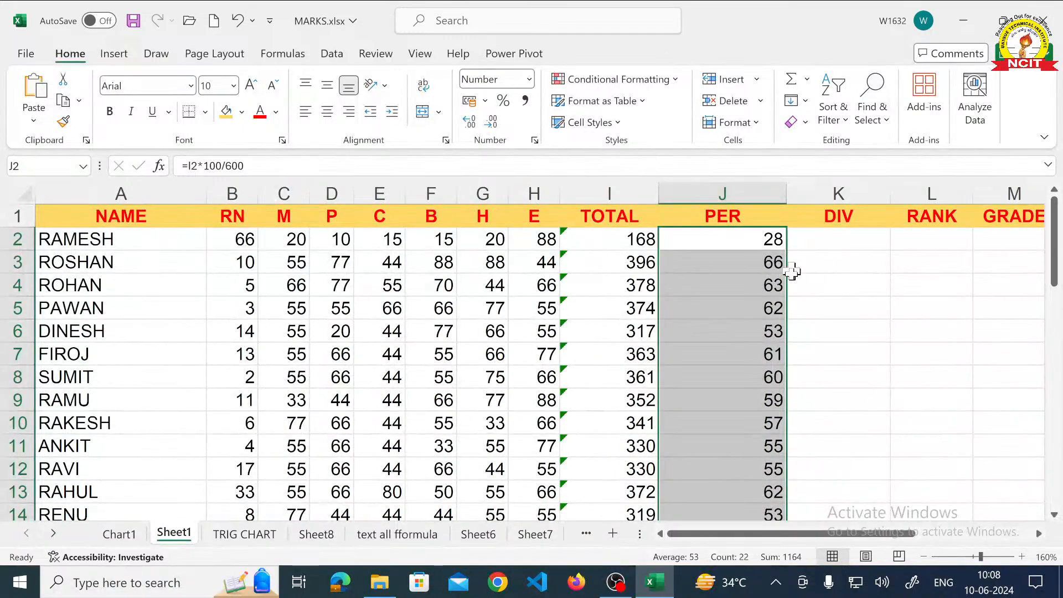
# - Add two decimal places to the percentages in the PER column and remove them again
pyautogui.click(471, 122)
pyautogui.click(473, 122)
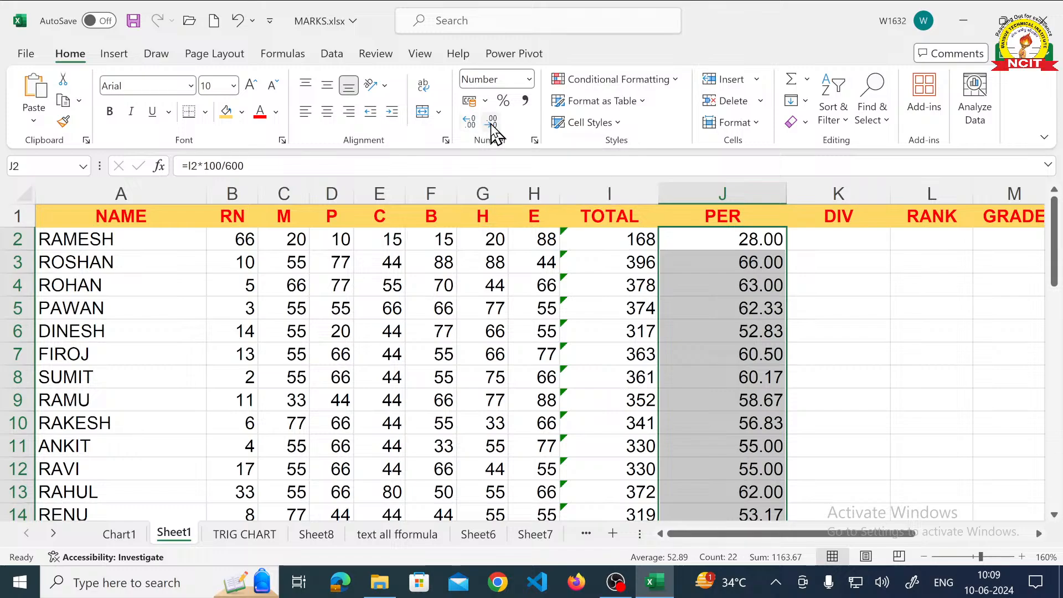
pyautogui.click(491, 126)
pyautogui.click(491, 126)
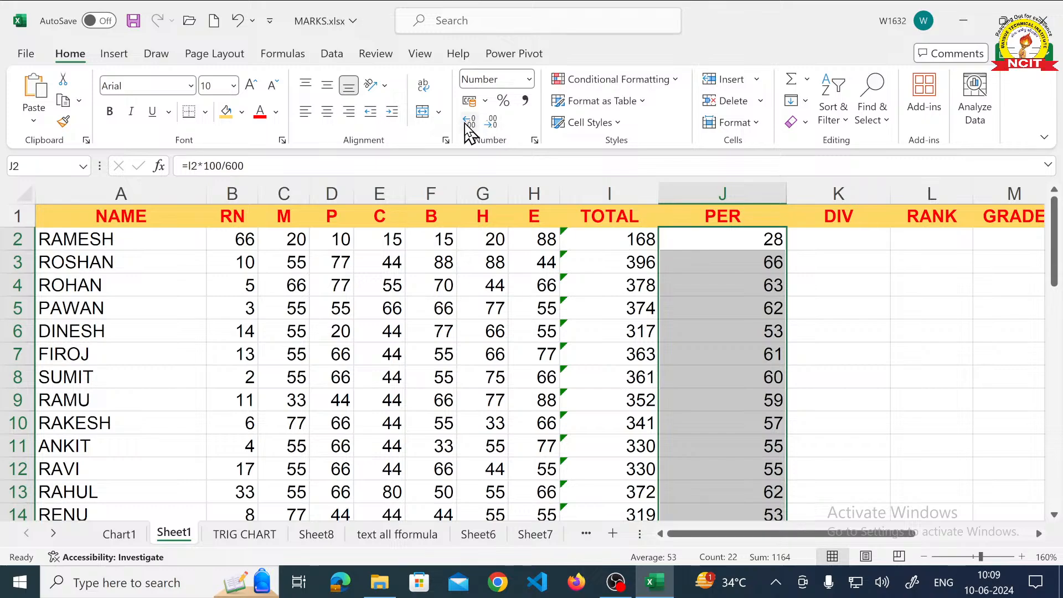
# - Display the percentages in the PER column with two decimal places and deselect the range
pyautogui.click(467, 124)
pyautogui.click(466, 124)
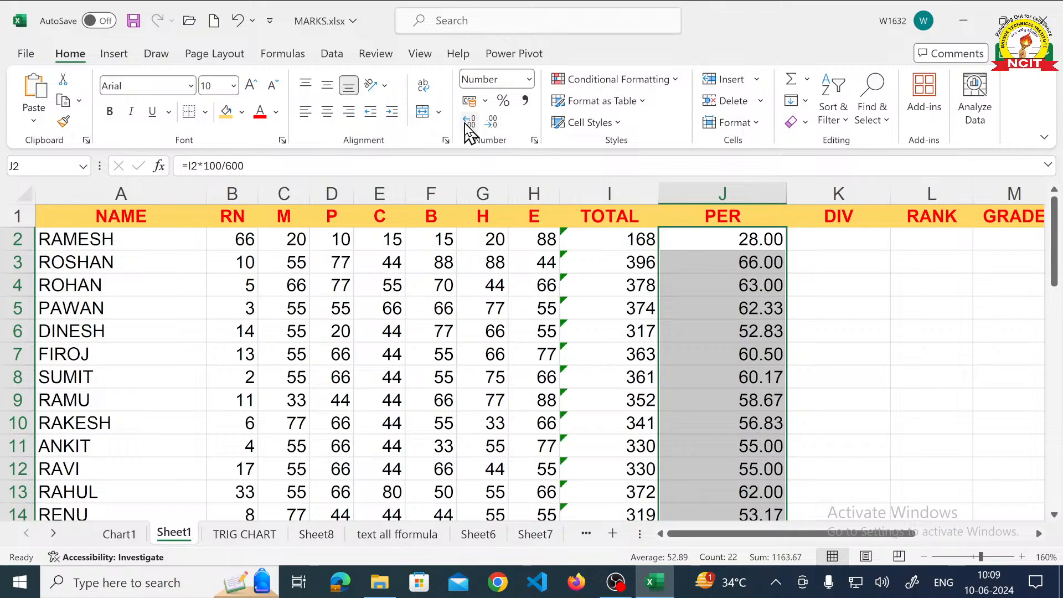
pyautogui.click(830, 273)
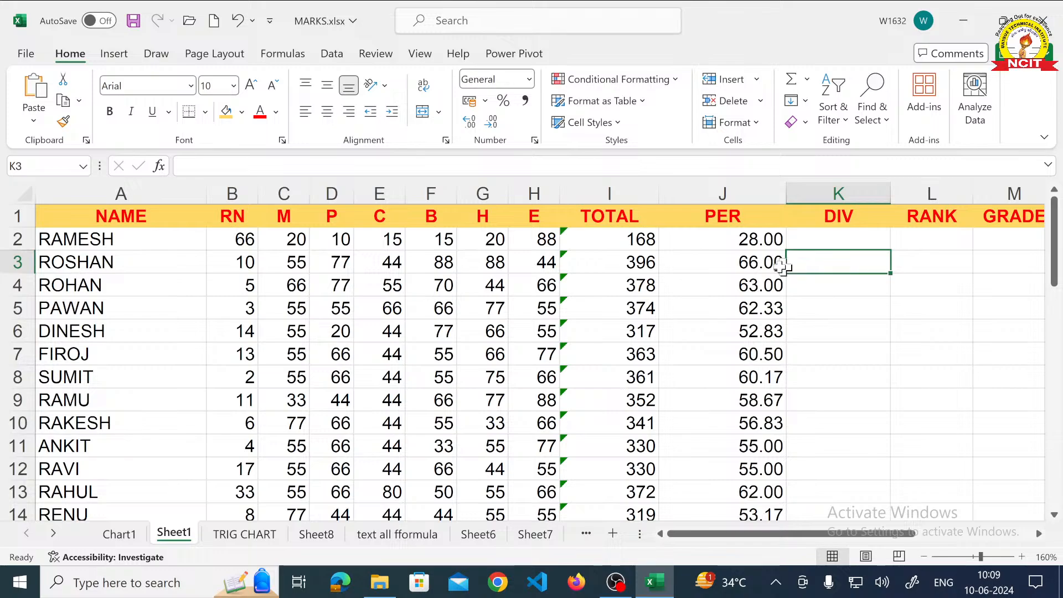
# - Clear all the percentages in the PER column from J2 down to the last student in row 23
pyautogui.scroll(-5, 727, 246)
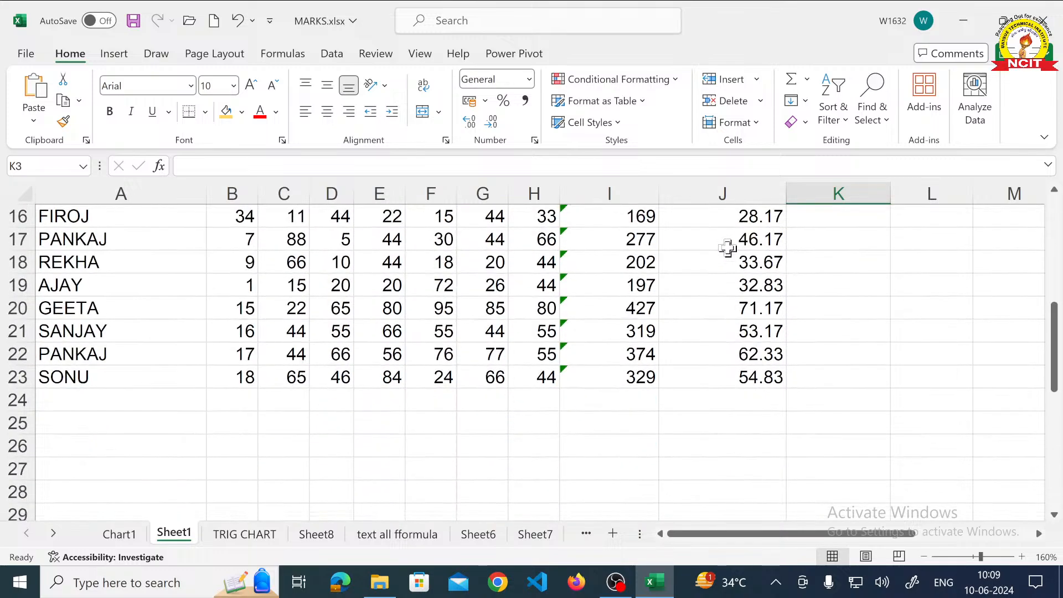
pyautogui.scroll(5, 727, 248)
pyautogui.moveTo(724, 239); pyautogui.dragTo(739, 470)
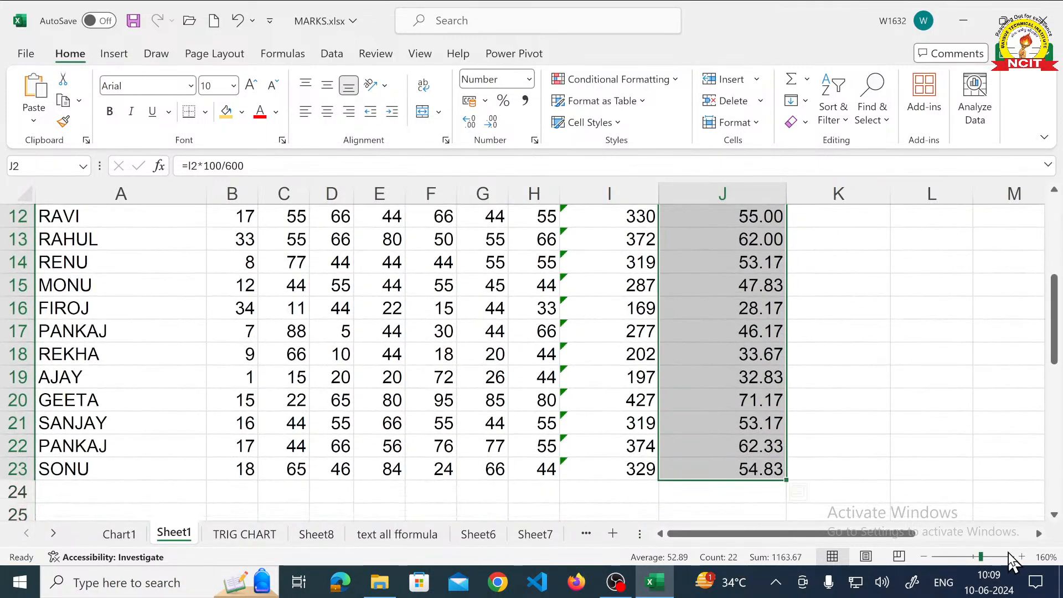
pyautogui.hotkey('ctrl', 'z')
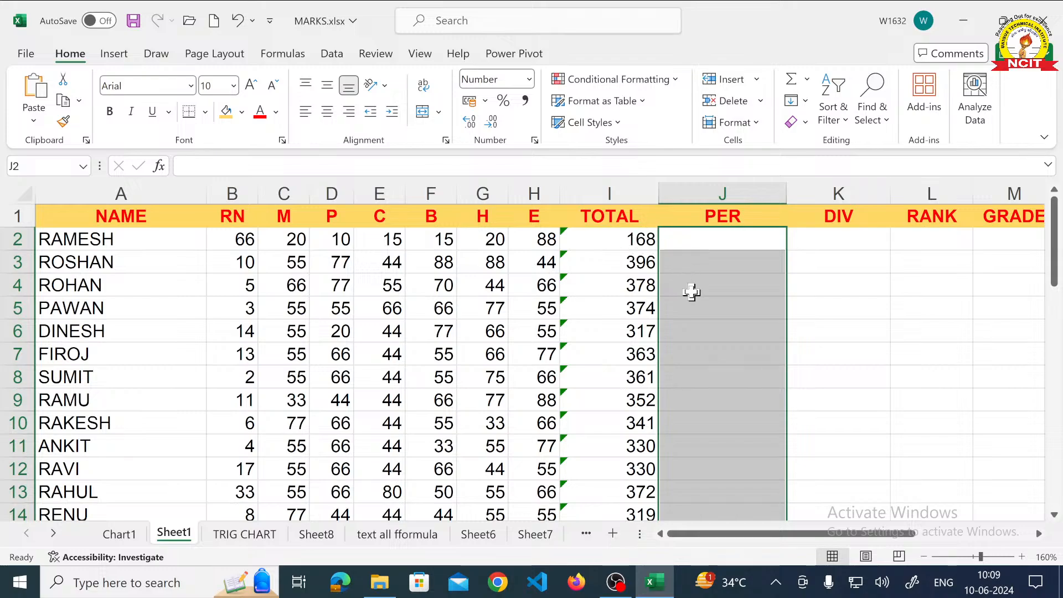
# - Enter the percentage formula =168*100/600 in cell J2, using the typed total instead of a cell reference
pyautogui.click(687, 238)
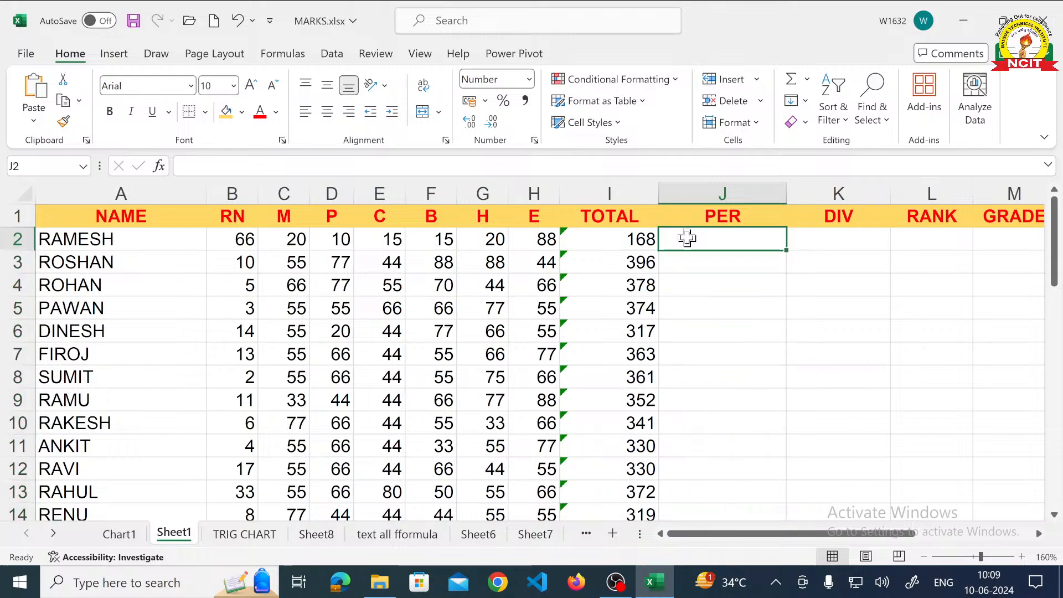
pyautogui.write('=')
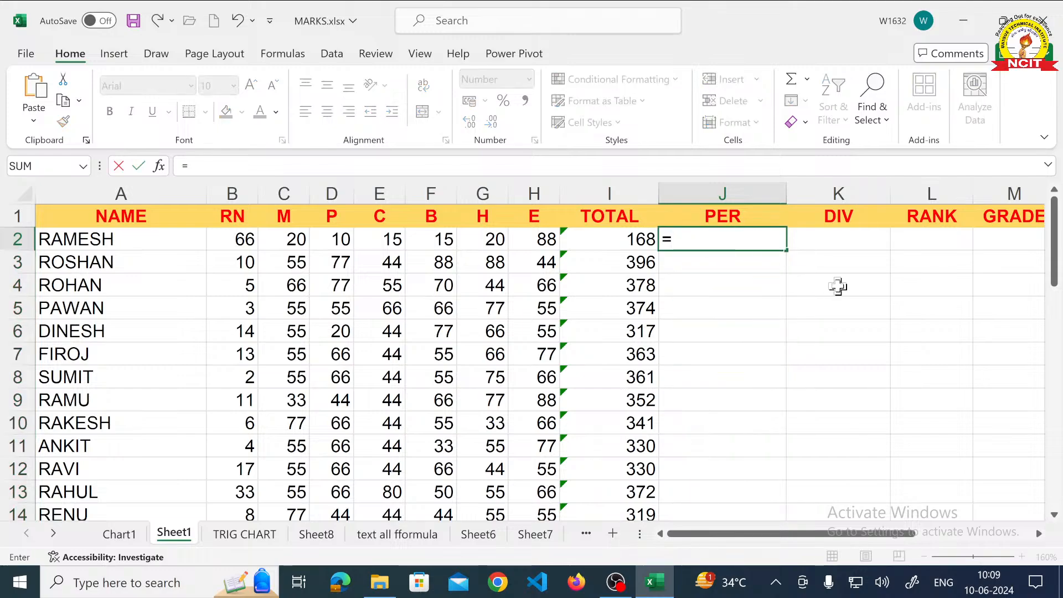
pyautogui.write('168*100')
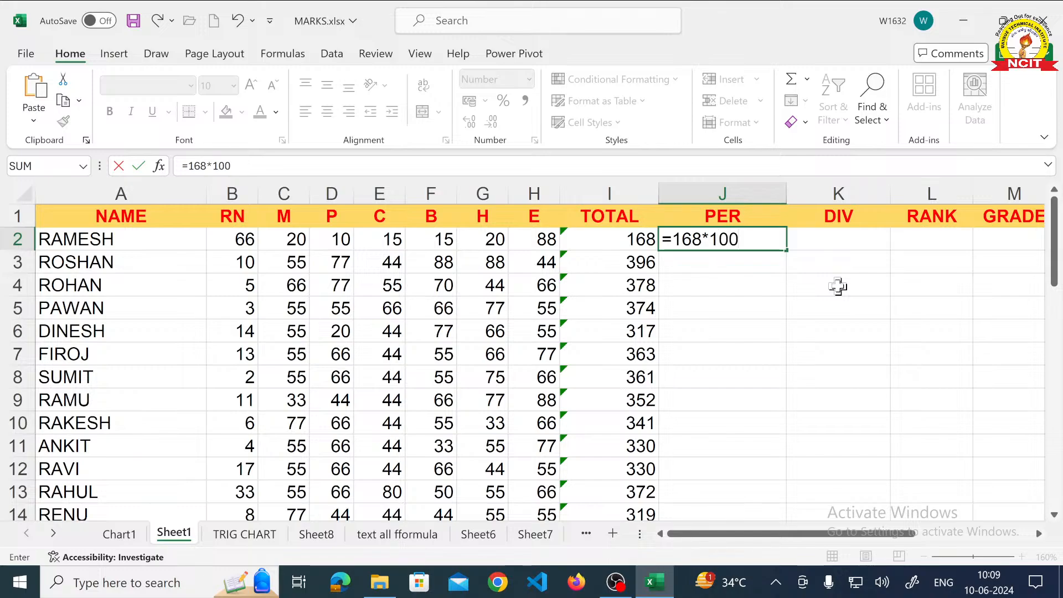
pyautogui.write('/600')
pyautogui.press('Return')
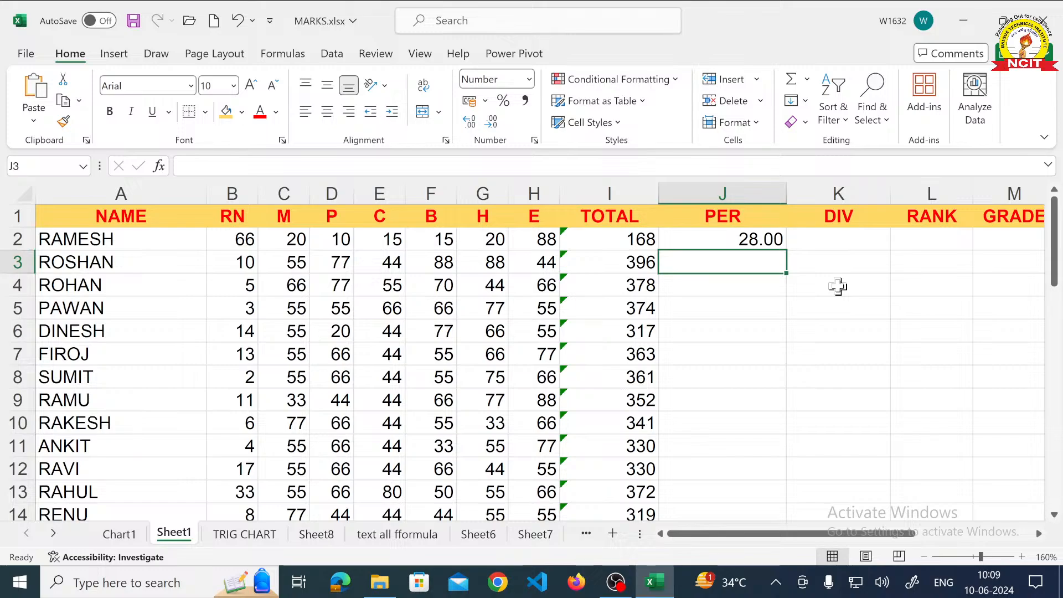
# - Fill the fixed-number percentage formula from cell J2 down to J3 and on to J4
pyautogui.click(755, 240)
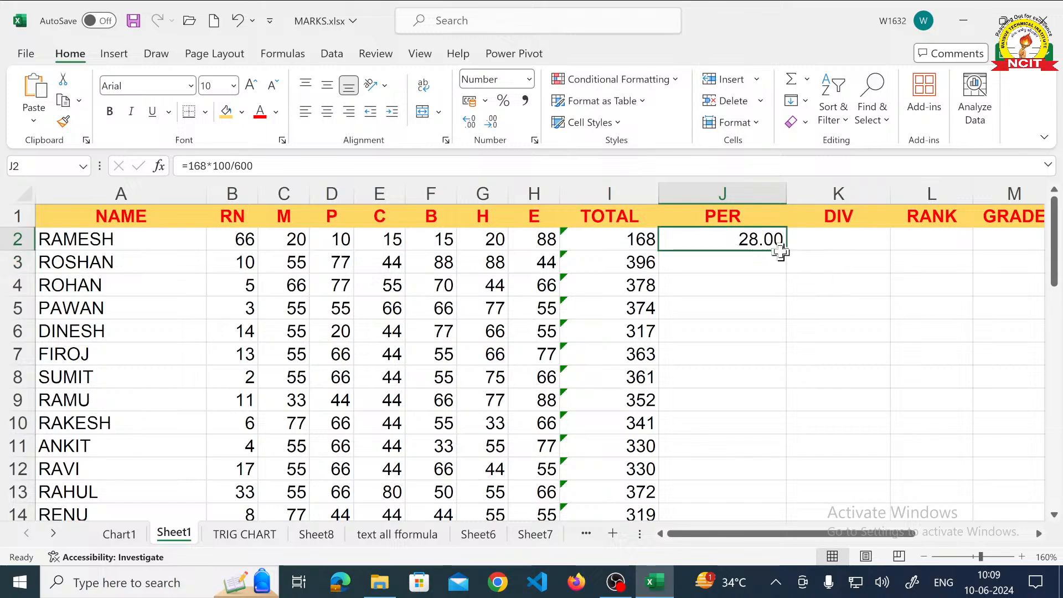
pyautogui.moveTo(787, 252); pyautogui.dragTo(786, 269)
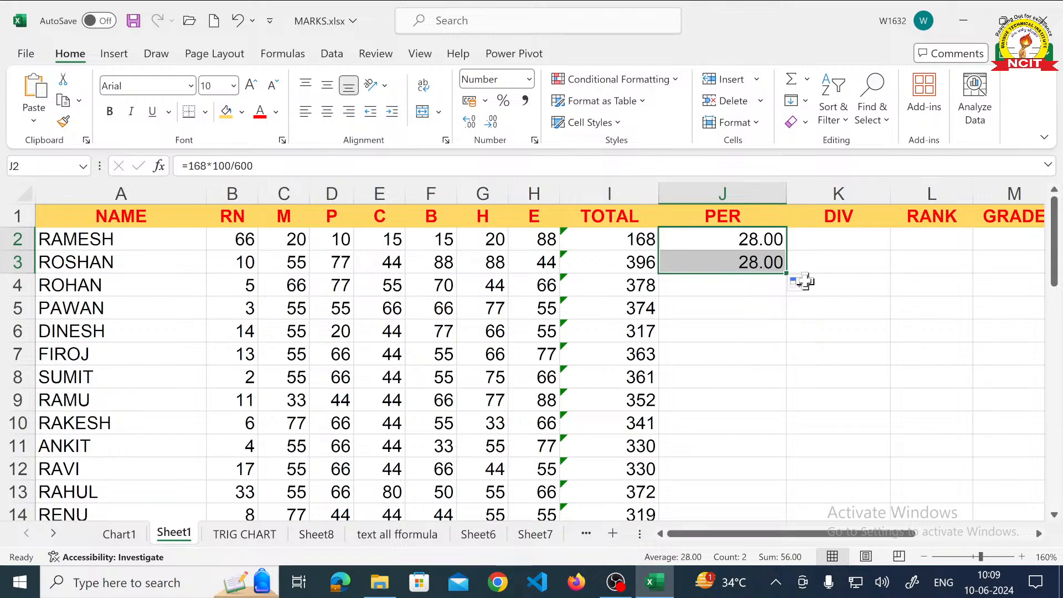
pyautogui.moveTo(788, 273); pyautogui.dragTo(786, 299)
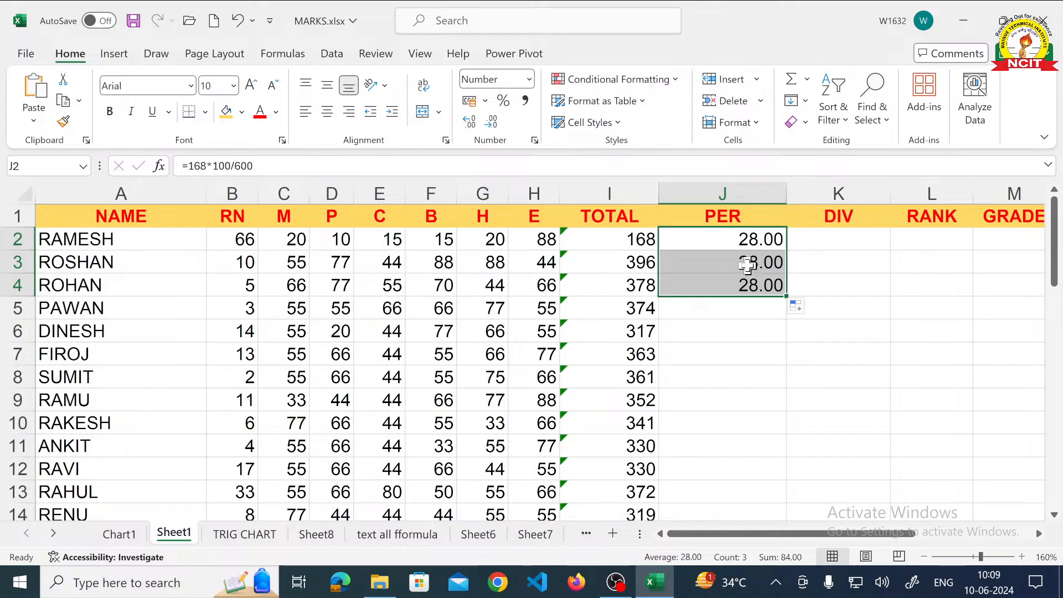
# - Delete the copied percentages in J3:J4 and the fixed-number formula in J2
pyautogui.moveTo(750, 264); pyautogui.dragTo(751, 285)
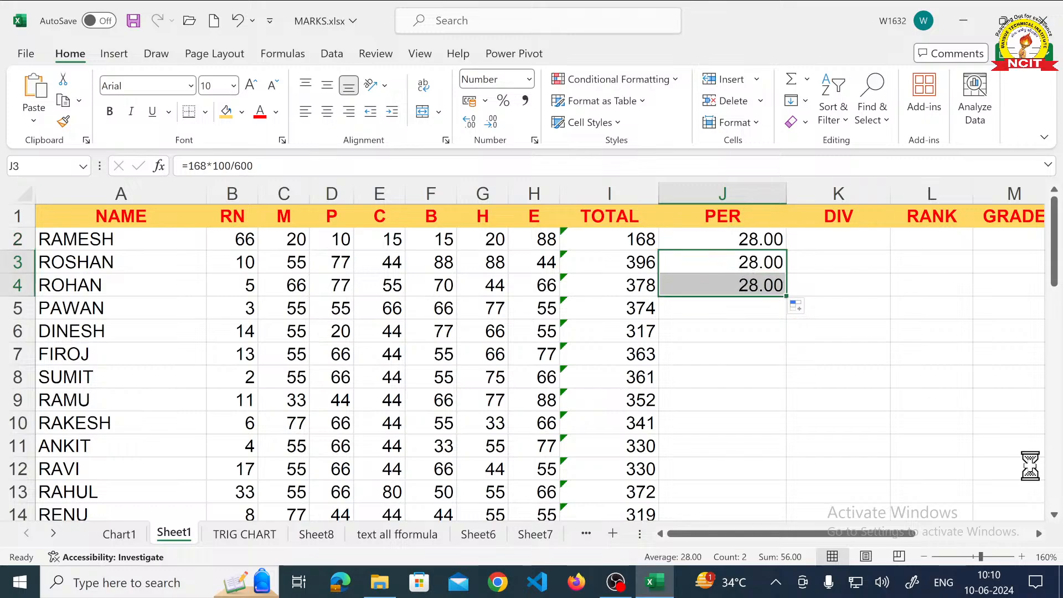
pyautogui.press('Delete')
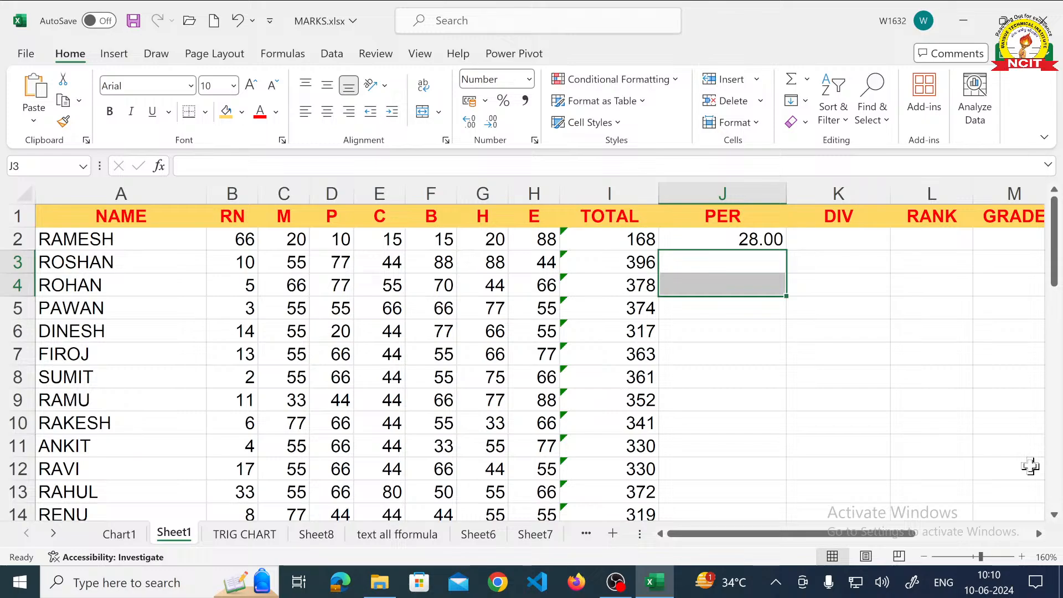
pyautogui.press('Up')
pyautogui.press('Delete')
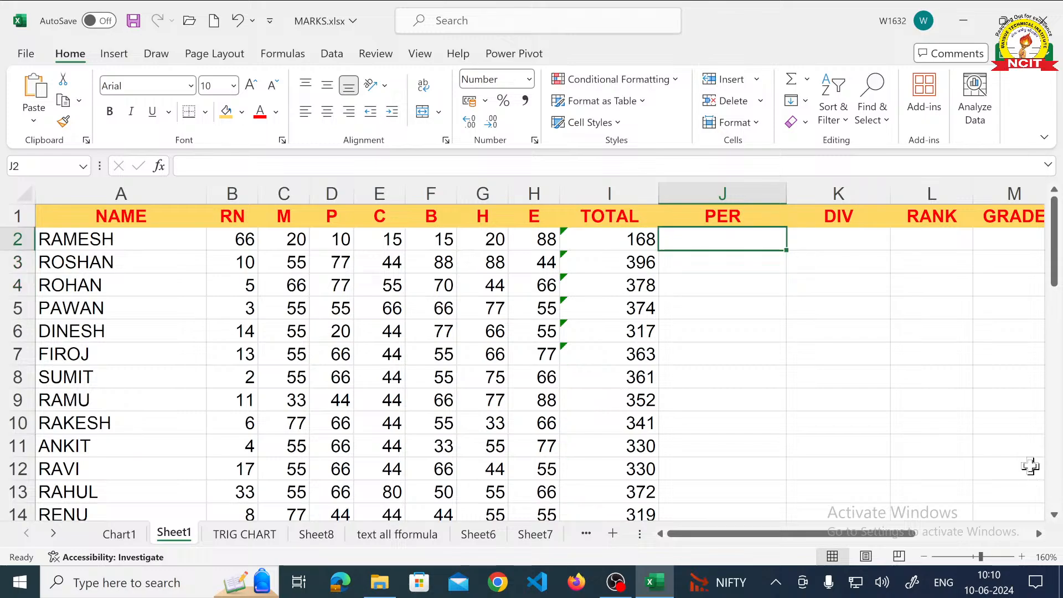
# - Calculate the first student's percentage in cell J2 with the cell-reference formula =I2*100/600
pyautogui.write('=')
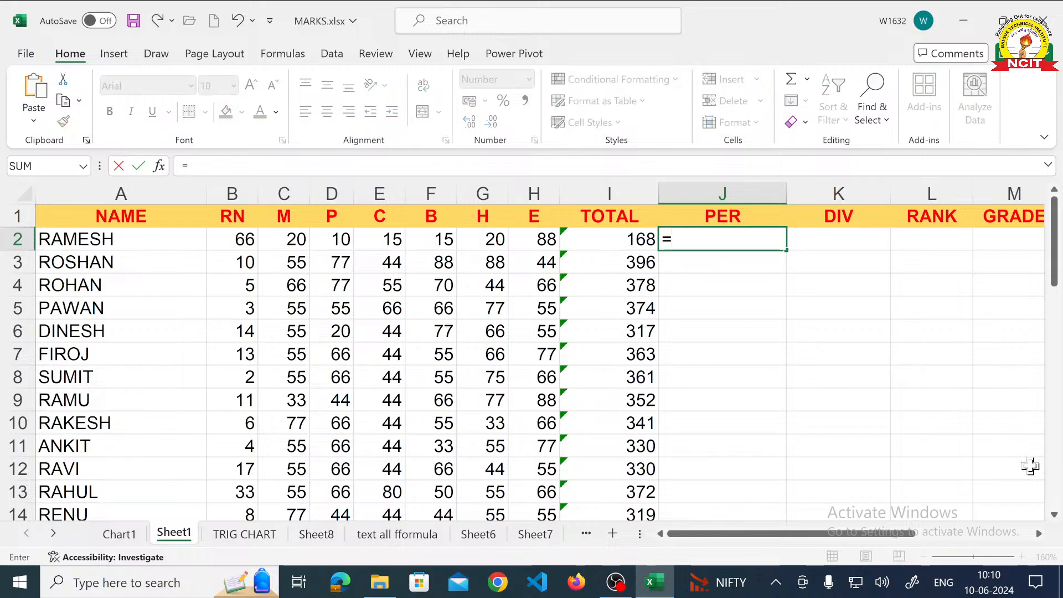
pyautogui.write('I2')
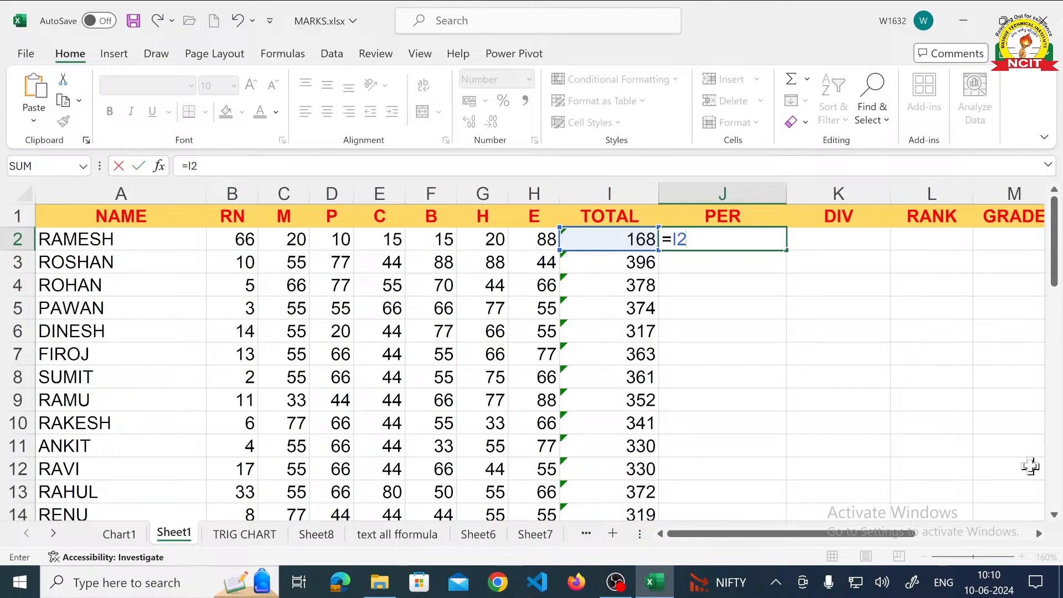
pyautogui.write('*100')
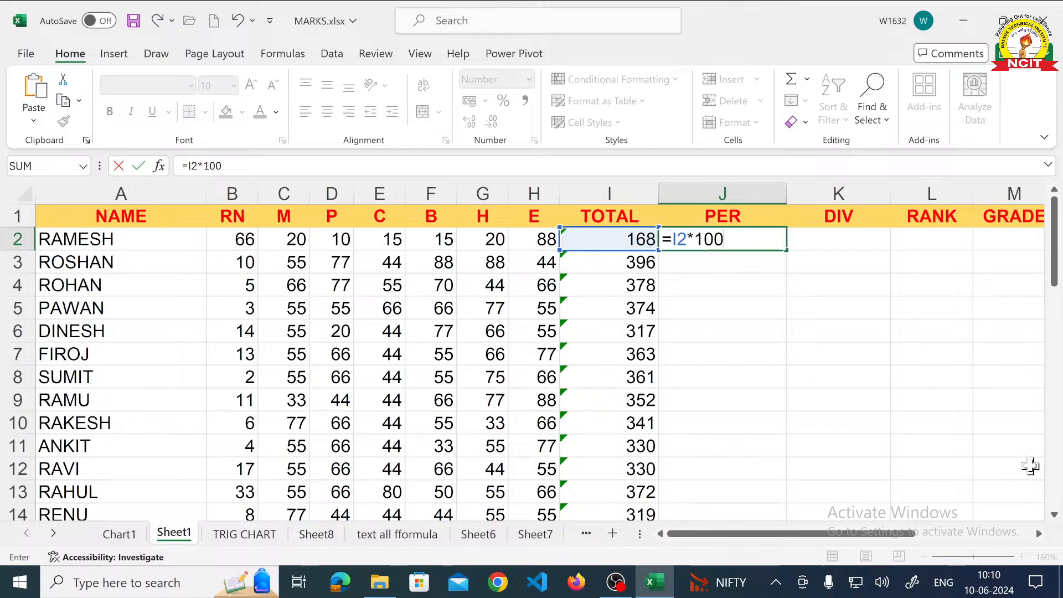
pyautogui.write('/600')
pyautogui.press('Return')
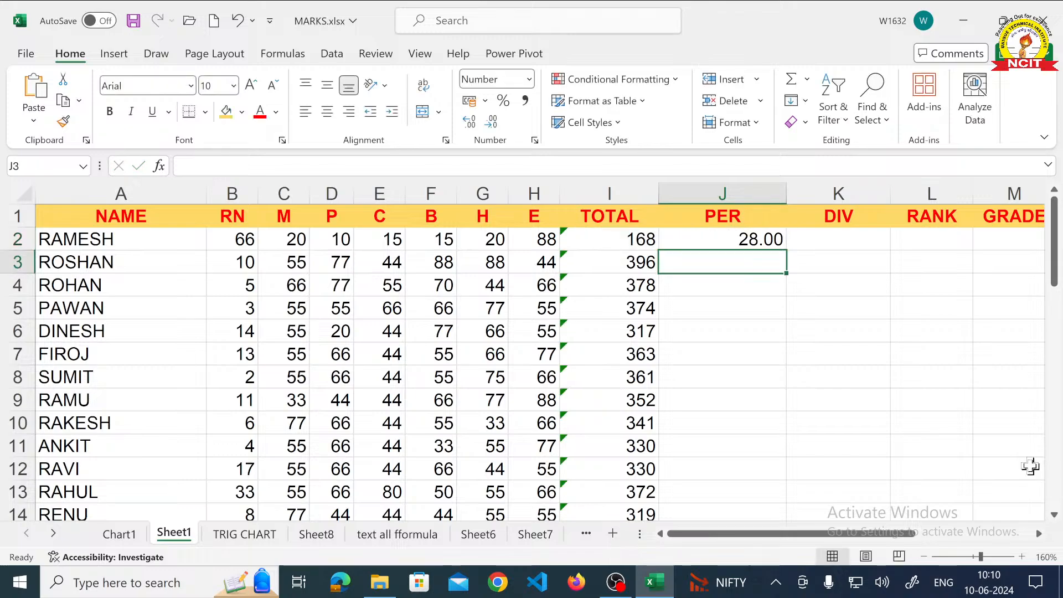
# - Fill the percentage formula from J2 down to J3 and inspect the row reference in the copied formula
pyautogui.click(767, 245)
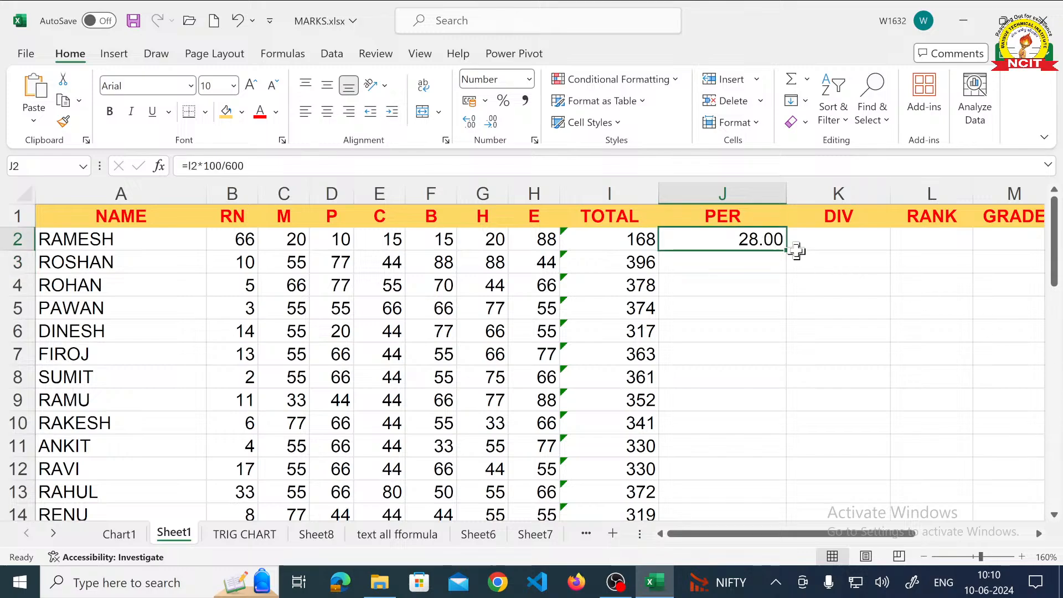
pyautogui.moveTo(786, 250); pyautogui.dragTo(787, 268)
pyautogui.click(727, 267)
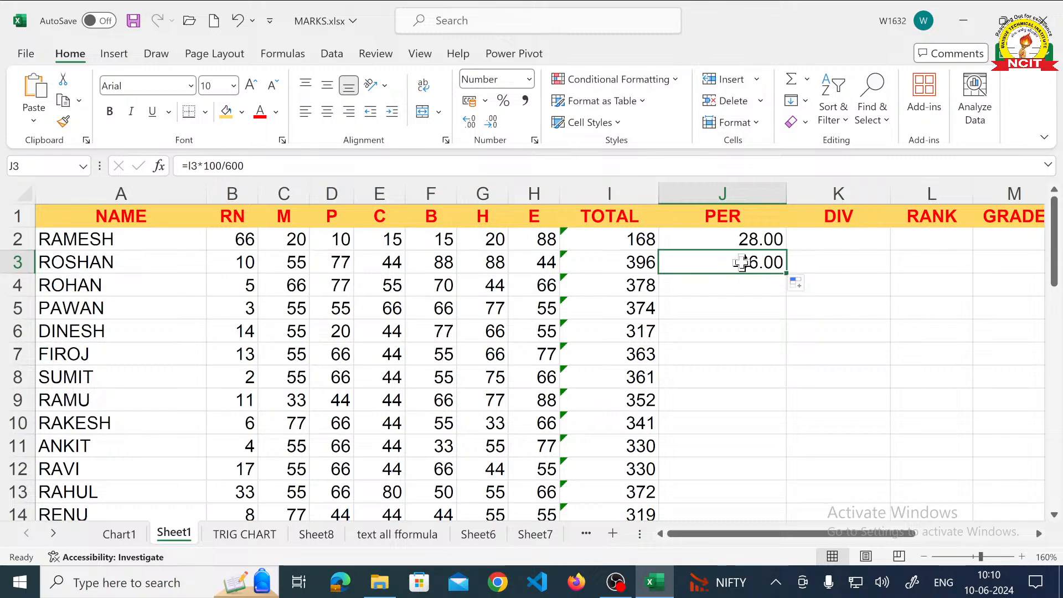
pyautogui.doubleClick(742, 262)
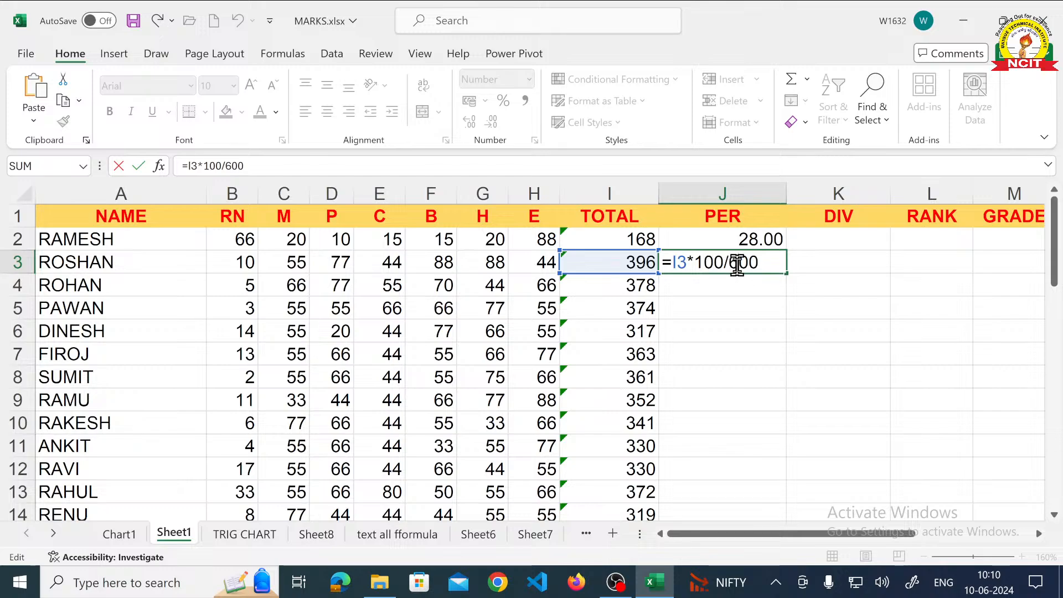
pyautogui.press('Return')
# - Fill the percentage formula from J3 down to J4 and open the copied formula to check its reference
pyautogui.click(766, 263)
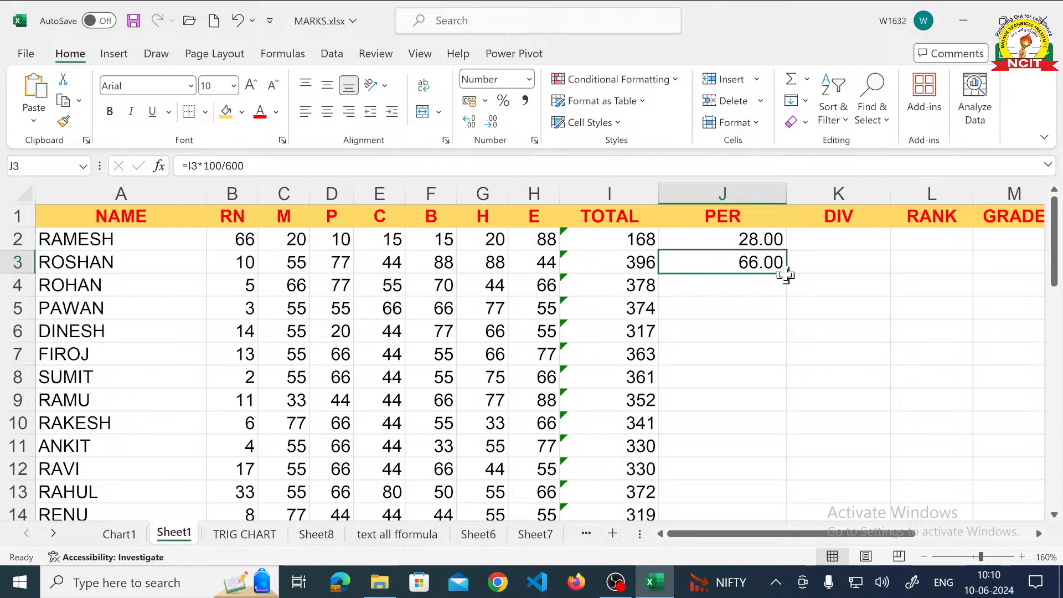
pyautogui.moveTo(787, 273); pyautogui.dragTo(785, 294)
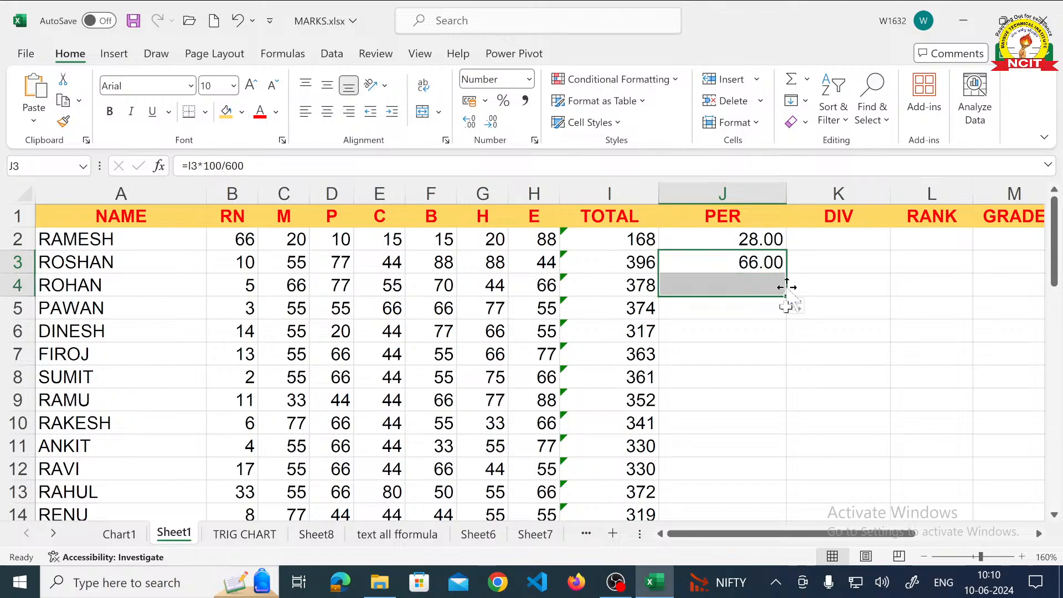
pyautogui.doubleClick(750, 287)
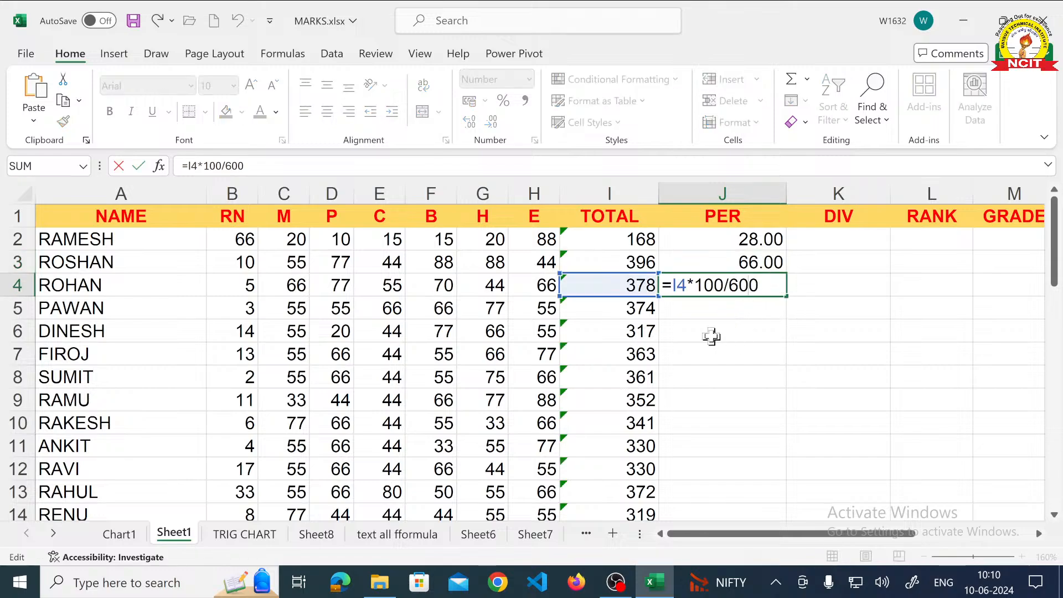
# - Clear the copied percentages in cells J3:J4
pyautogui.click(739, 264)
pyautogui.moveTo(740, 273); pyautogui.dragTo(739, 284)
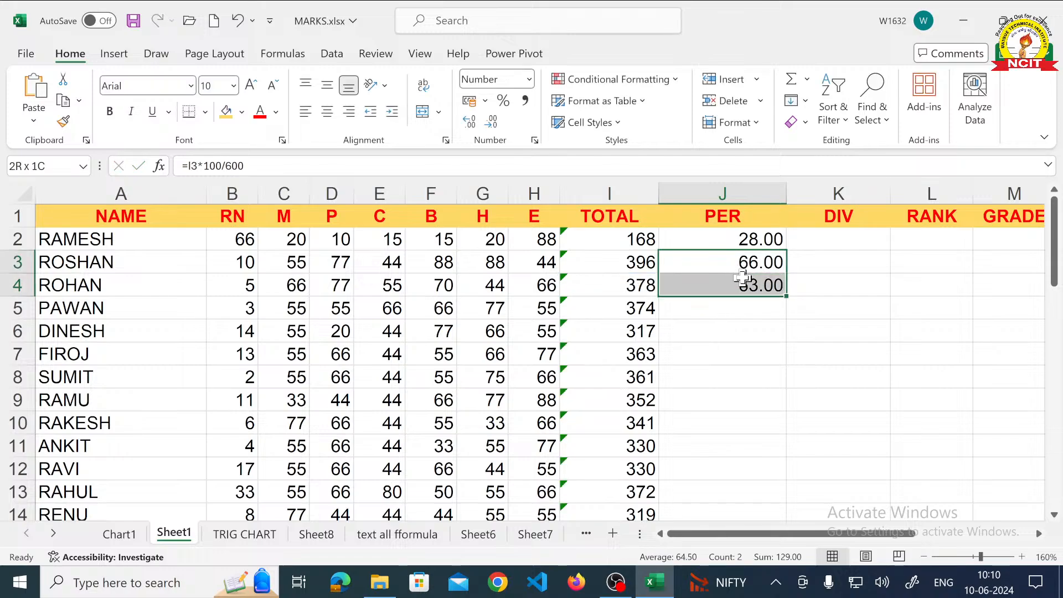
pyautogui.press('Delete')
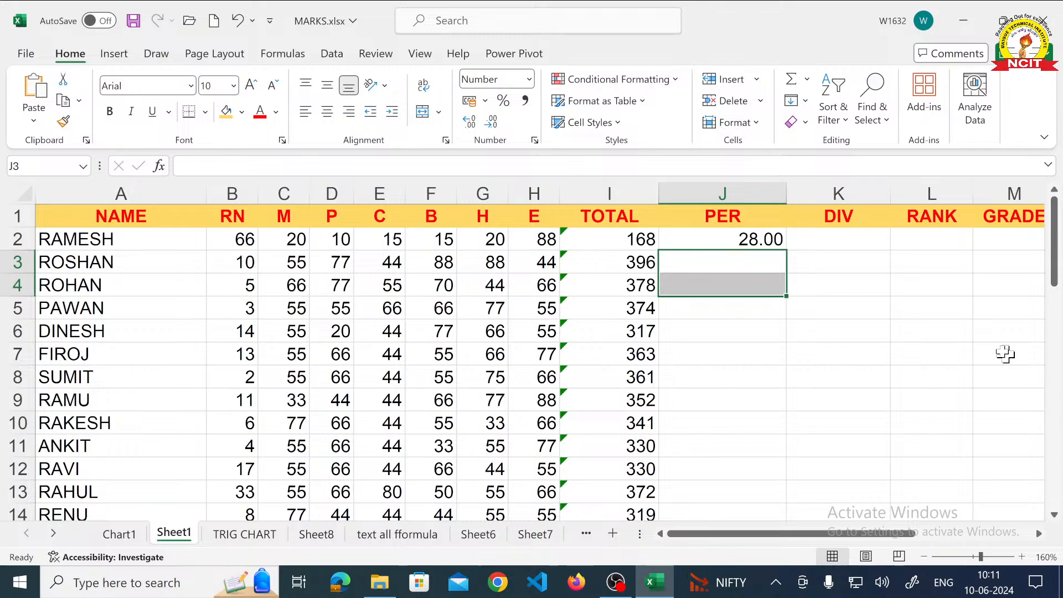
# - Auto-fill the percentage formula from cell J2 down the PER column to the last student
pyautogui.click(762, 239)
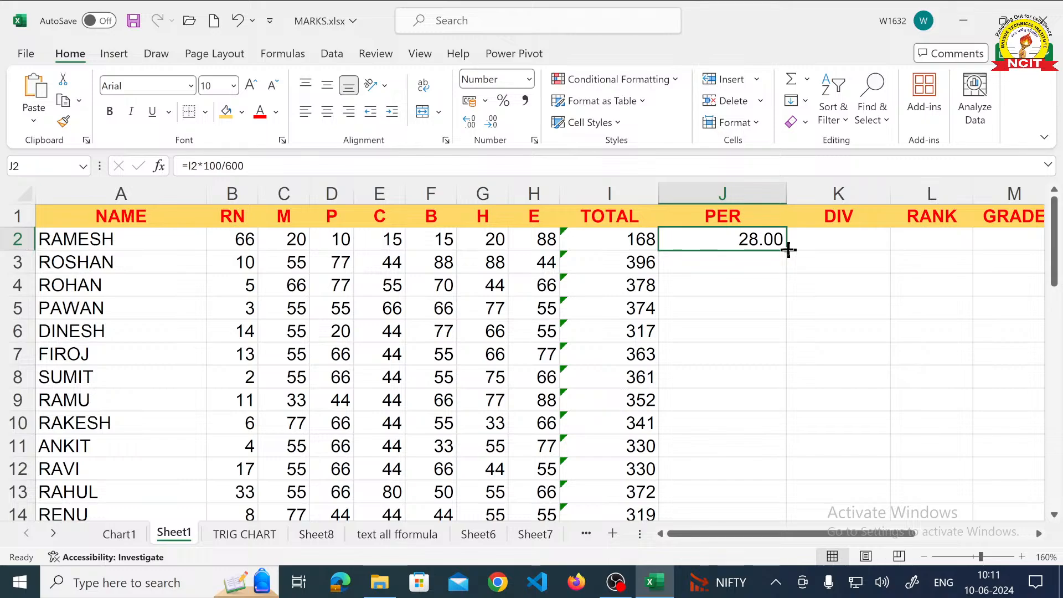
pyautogui.doubleClick(788, 250)
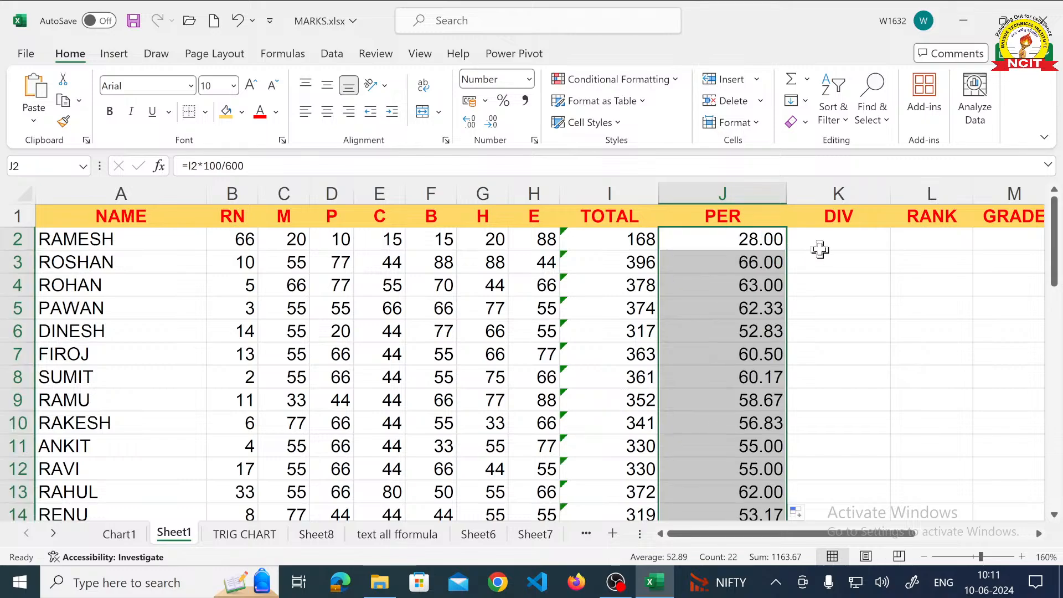
# - Start an IF formula in cell K2 that returns "FIRST" when J2>=60
pyautogui.click(822, 245)
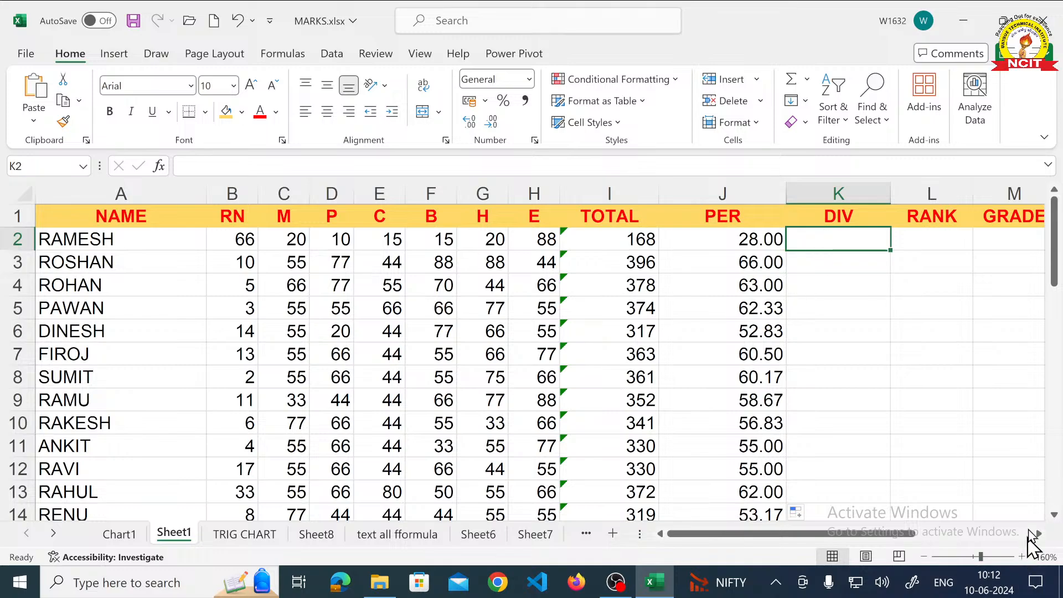
pyautogui.click(1038, 534)
pyautogui.click(1038, 534)
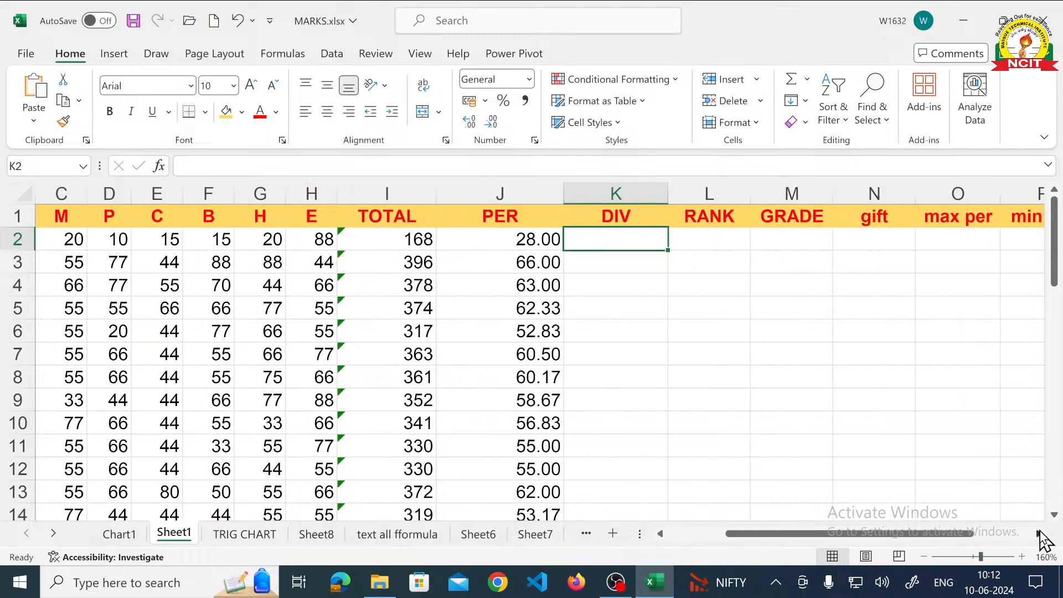
pyautogui.click(1039, 534)
pyautogui.click(1039, 534)
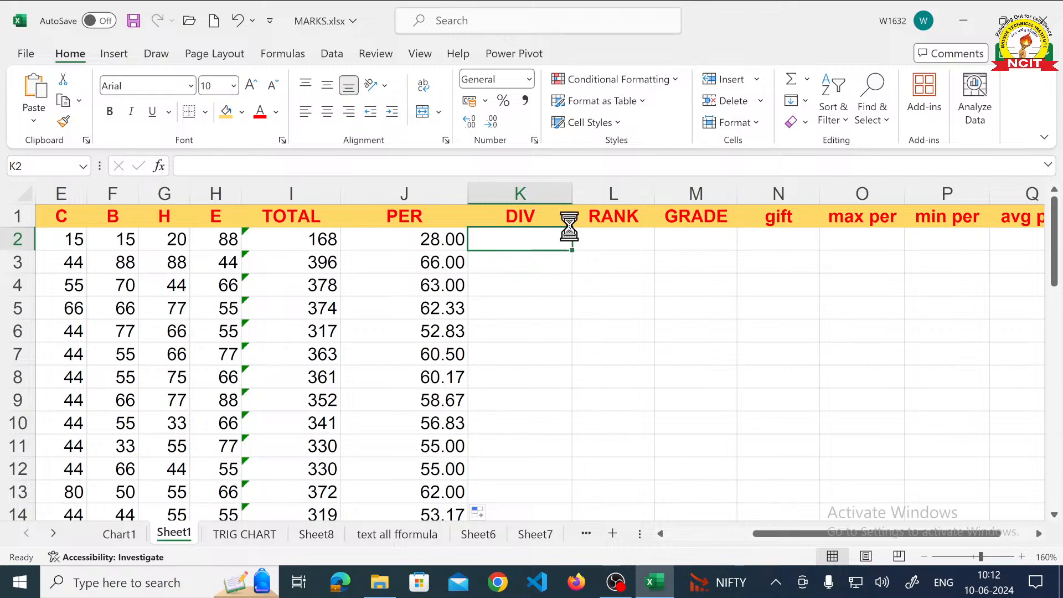
pyautogui.scroll(1, 569, 226)
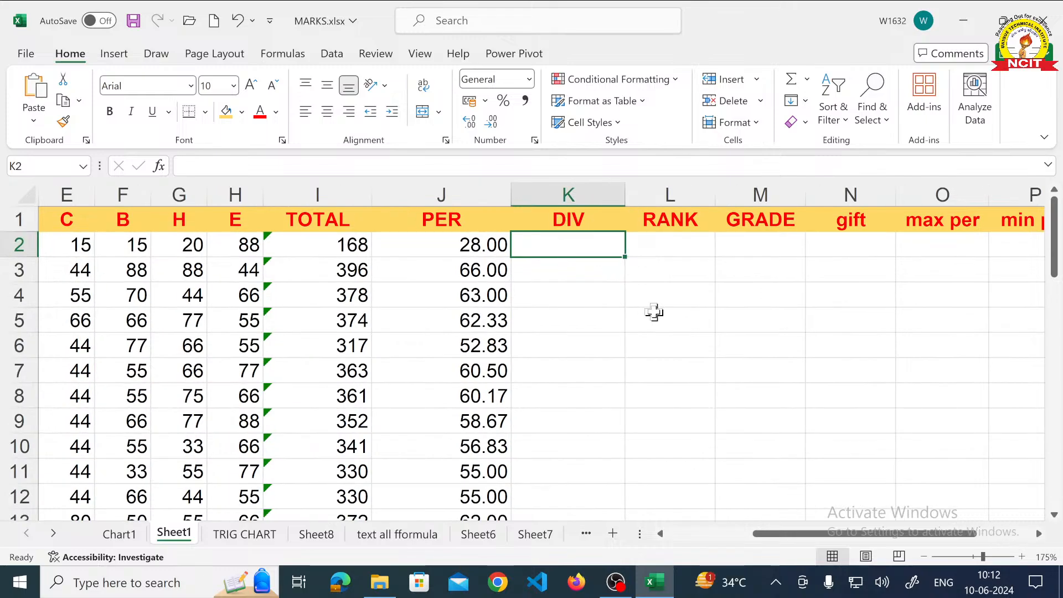
pyautogui.write('=')
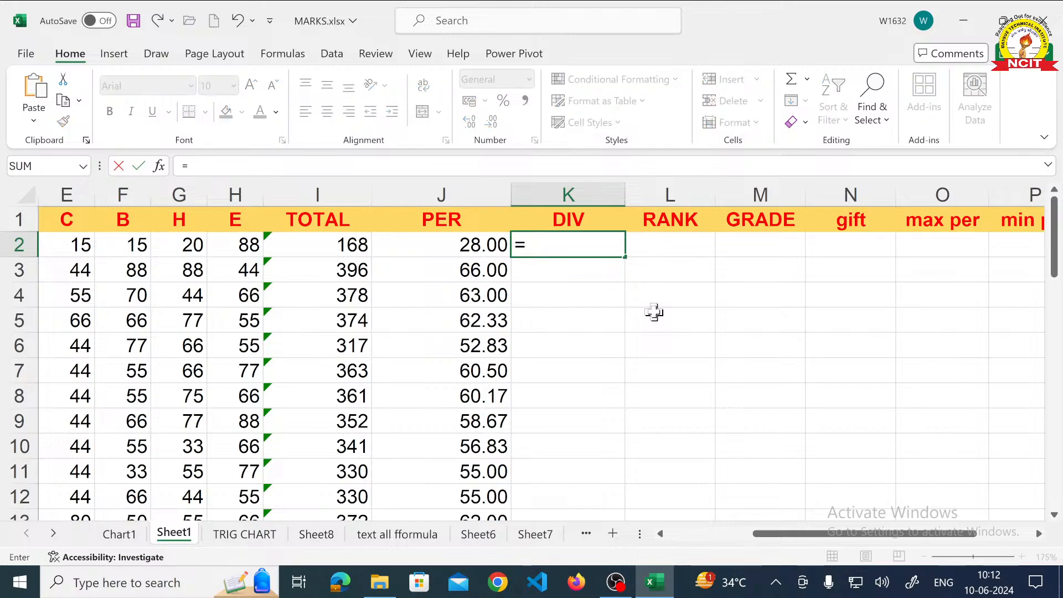
pyautogui.write('IF')
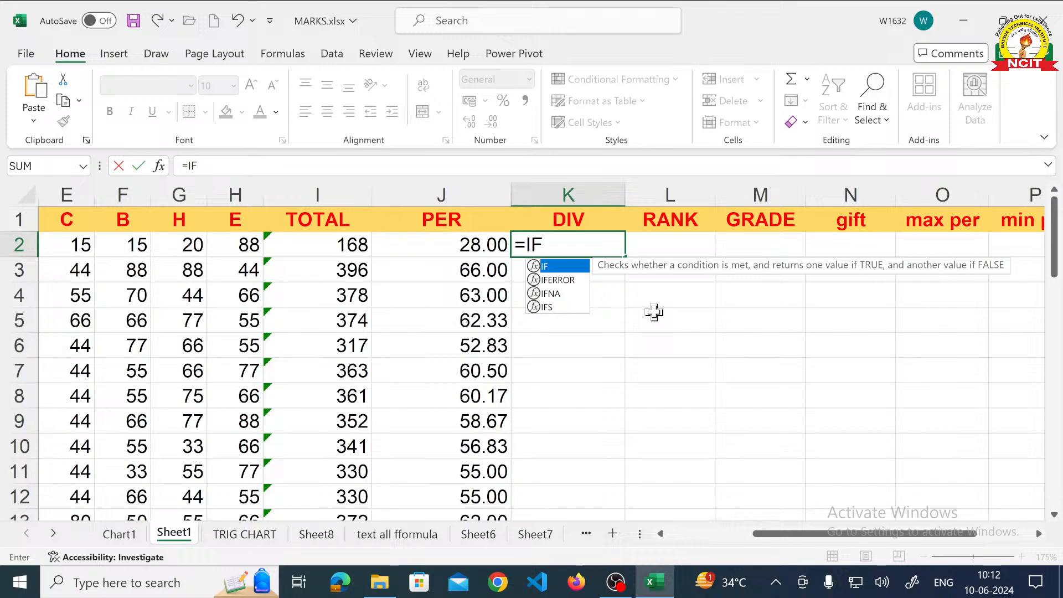
pyautogui.write('(')
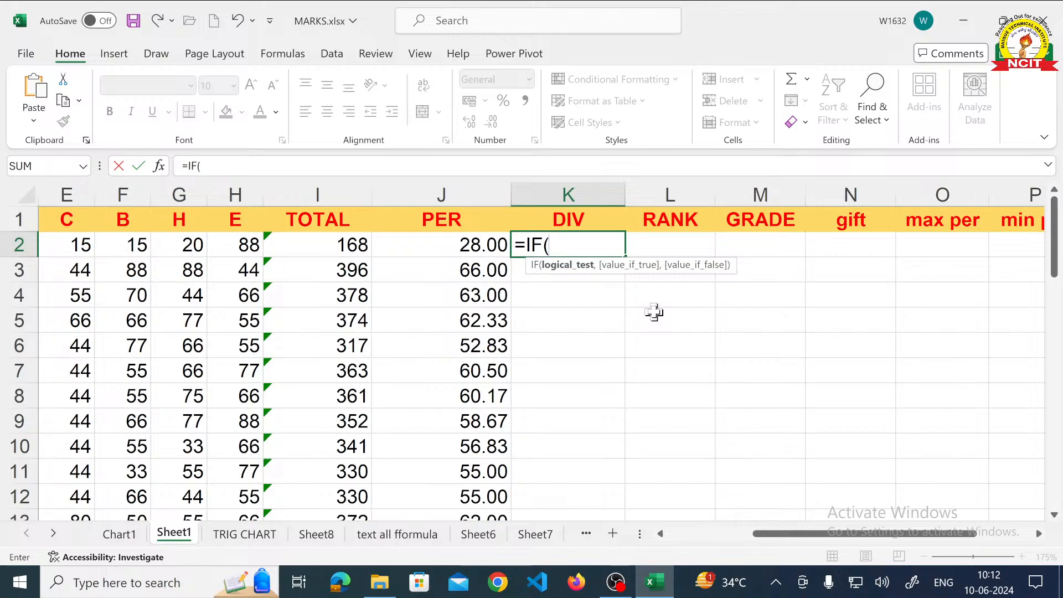
pyautogui.write('J2')
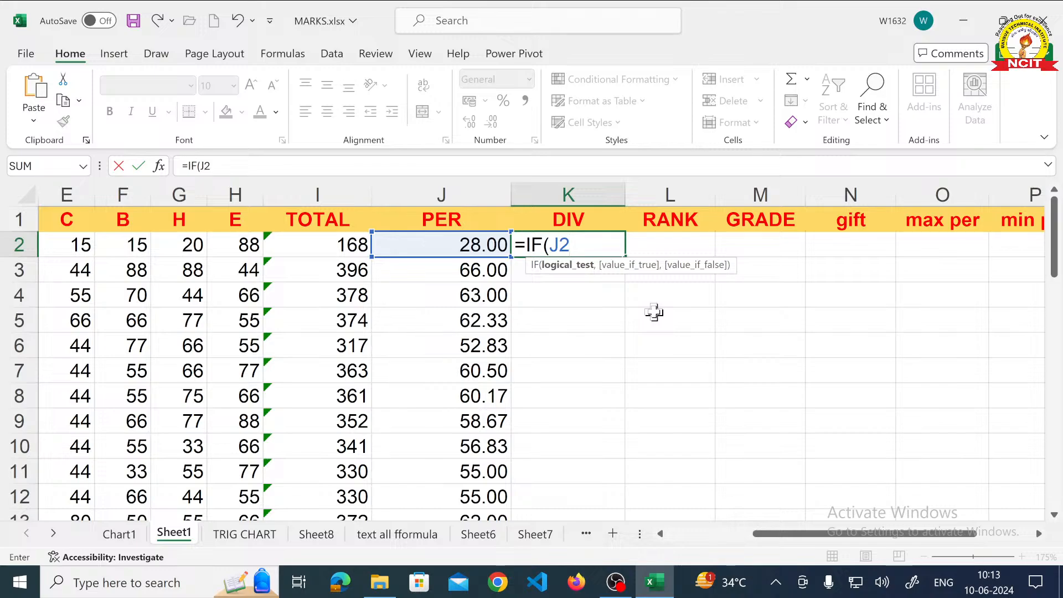
pyautogui.write('>=60,"')
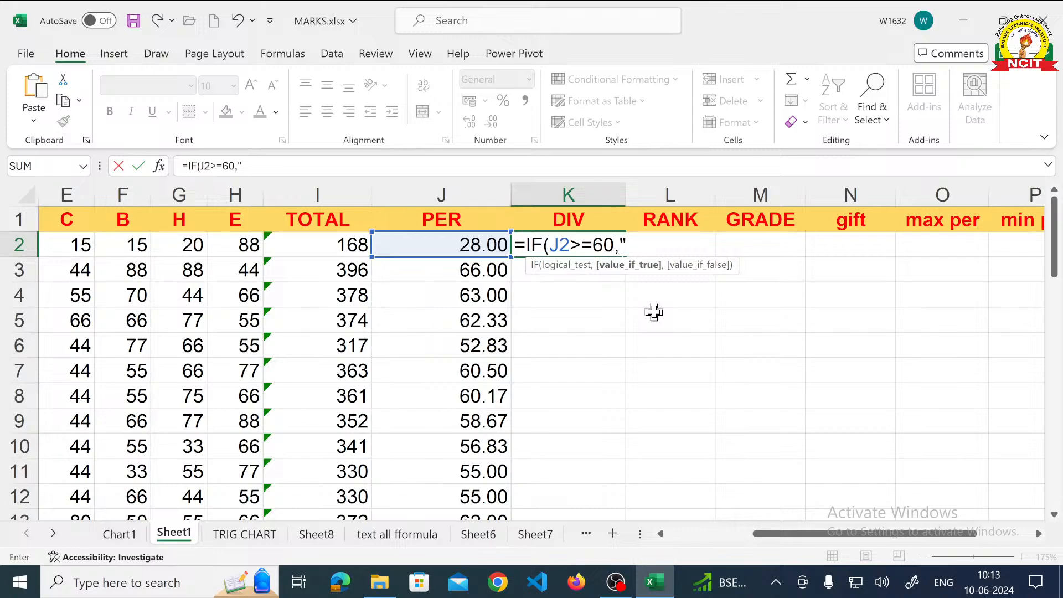
pyautogui.write('FIRST')
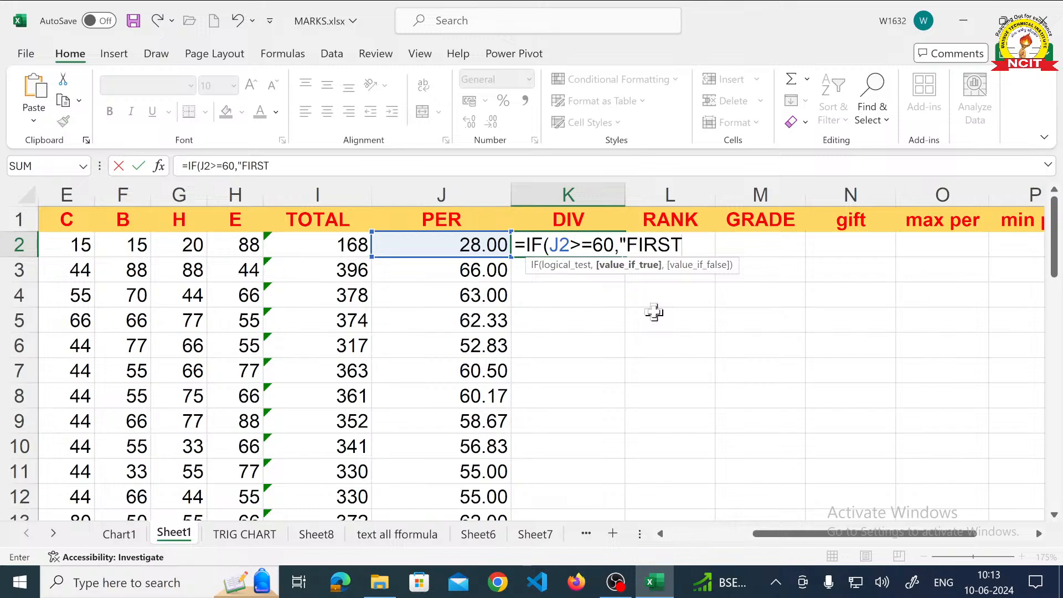
pyautogui.write('"')
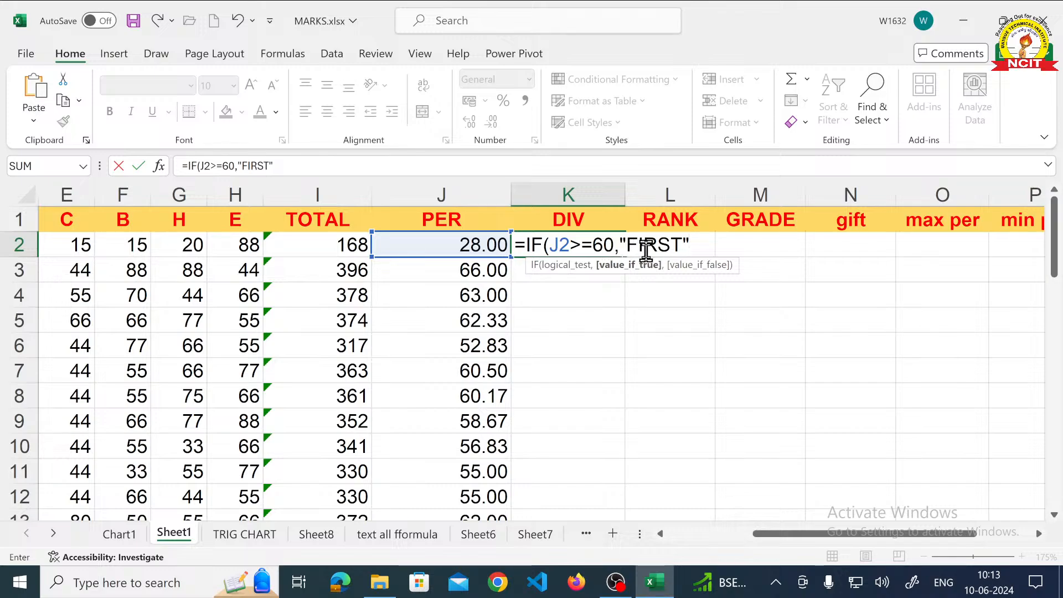
# - Add a nested IF as the false value in K2's formula, returning "SECOND" when J2>=45
pyautogui.write(',IF')
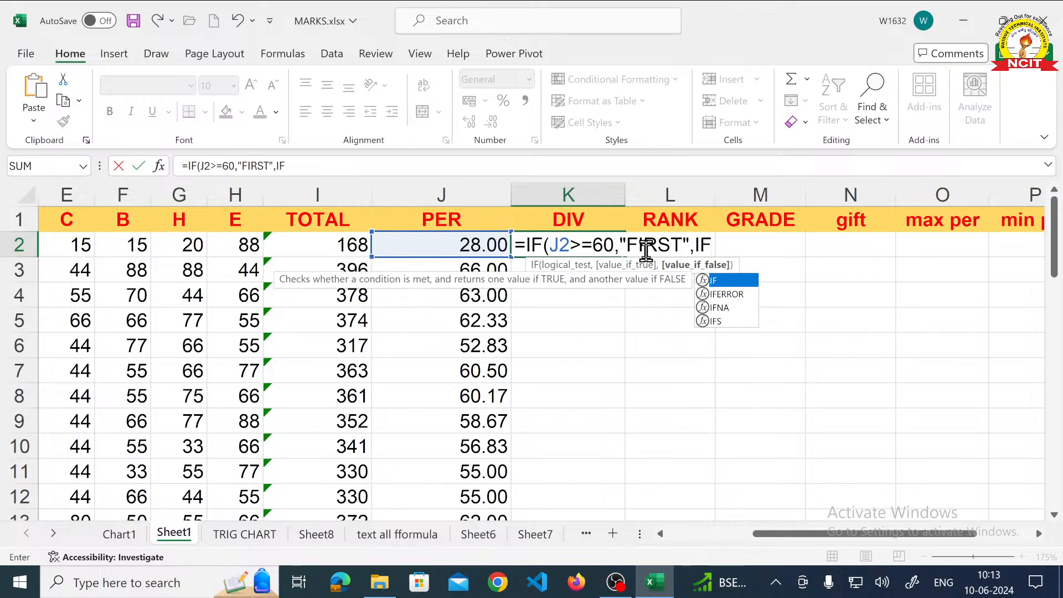
pyautogui.write('(J')
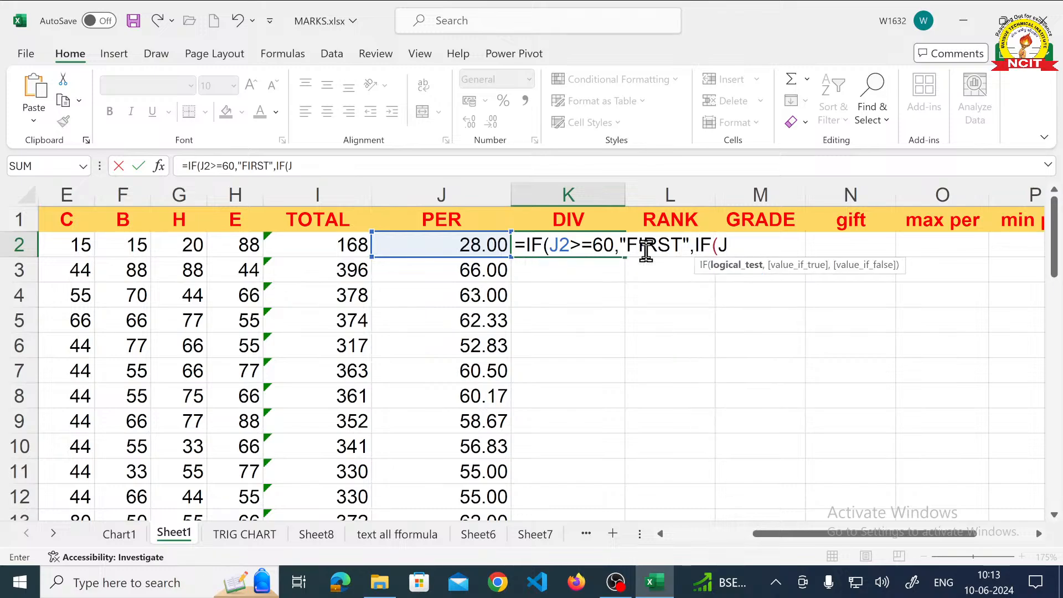
pyautogui.write('2>=')
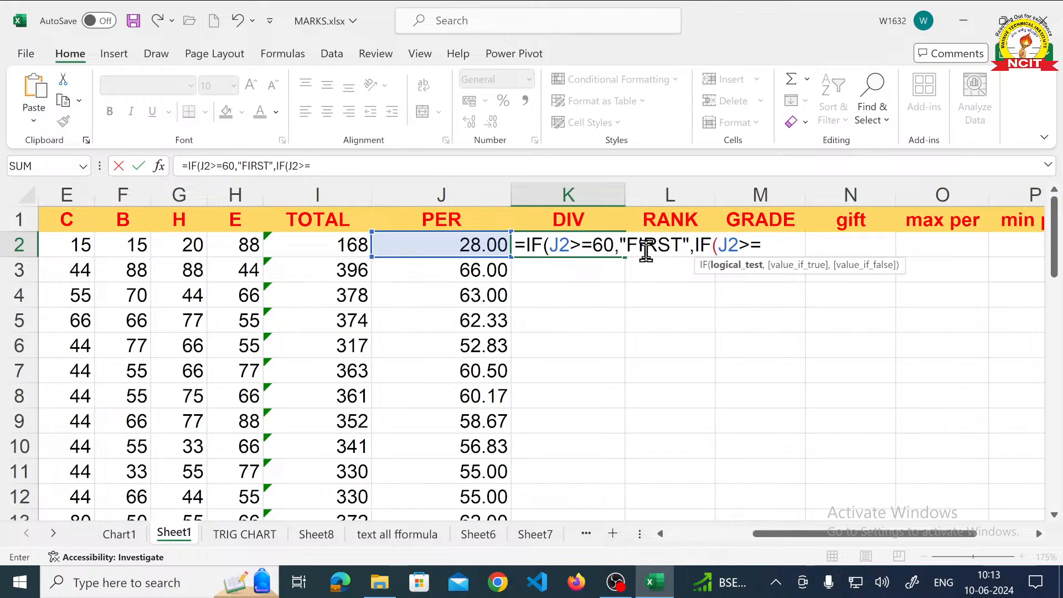
pyautogui.write('45,"')
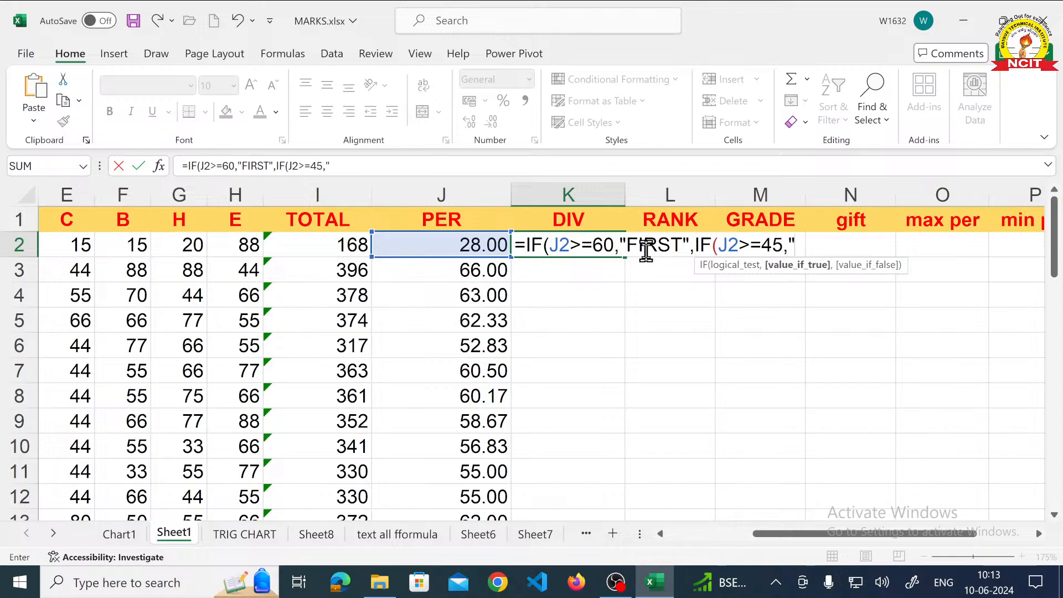
pyautogui.write('SECOND')
pyautogui.write('",I')
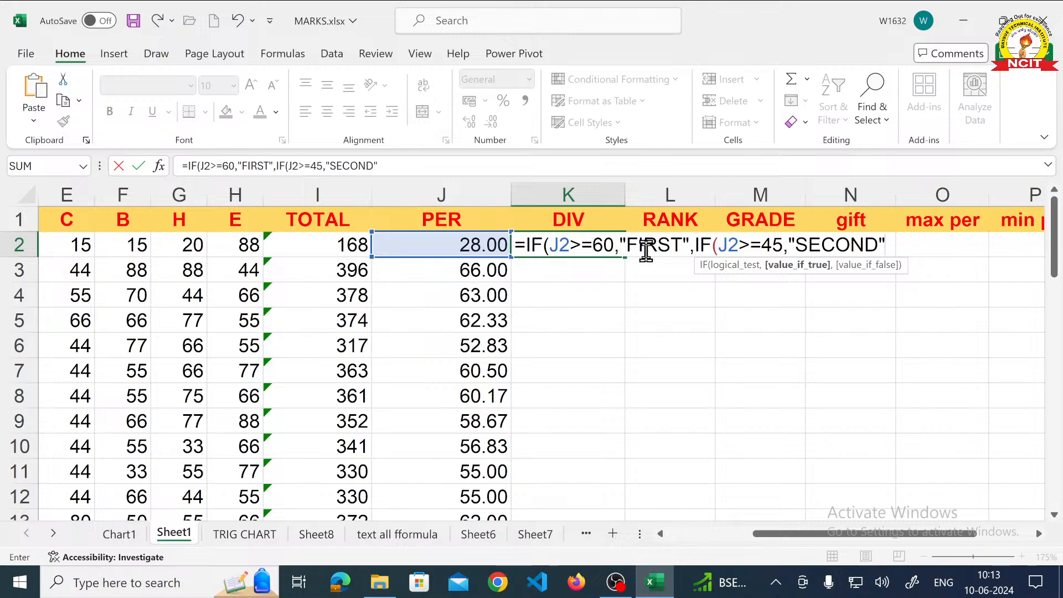
pyautogui.write('F(J2')
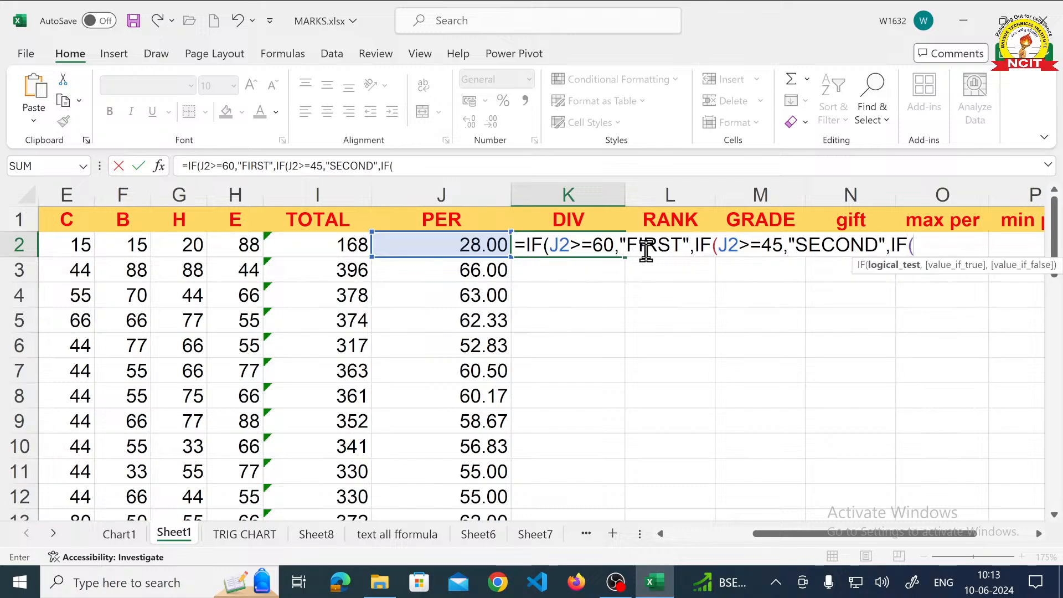
pyautogui.write('>=')
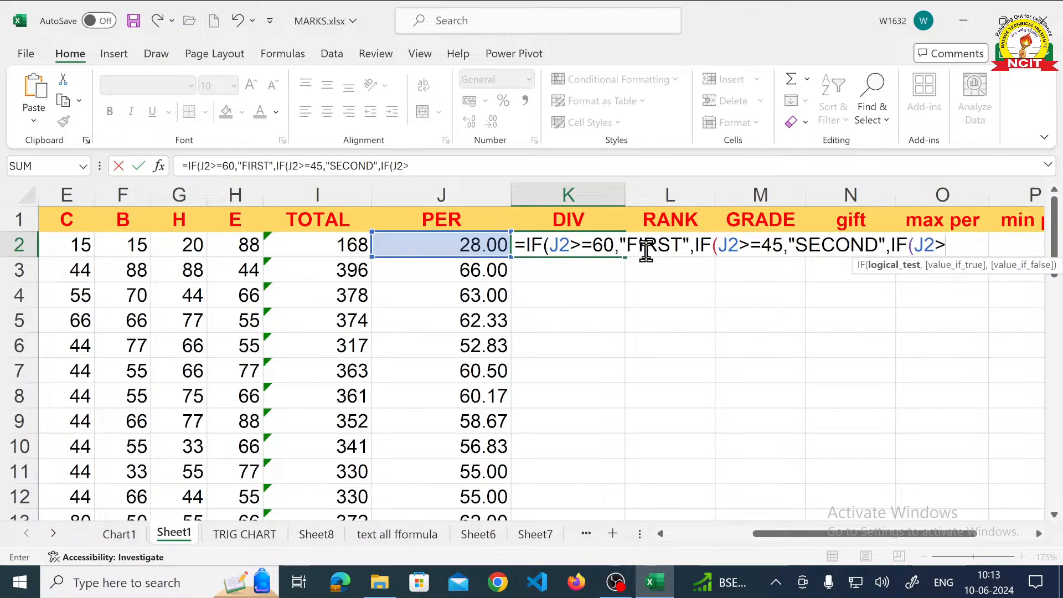
pyautogui.write('33,"')
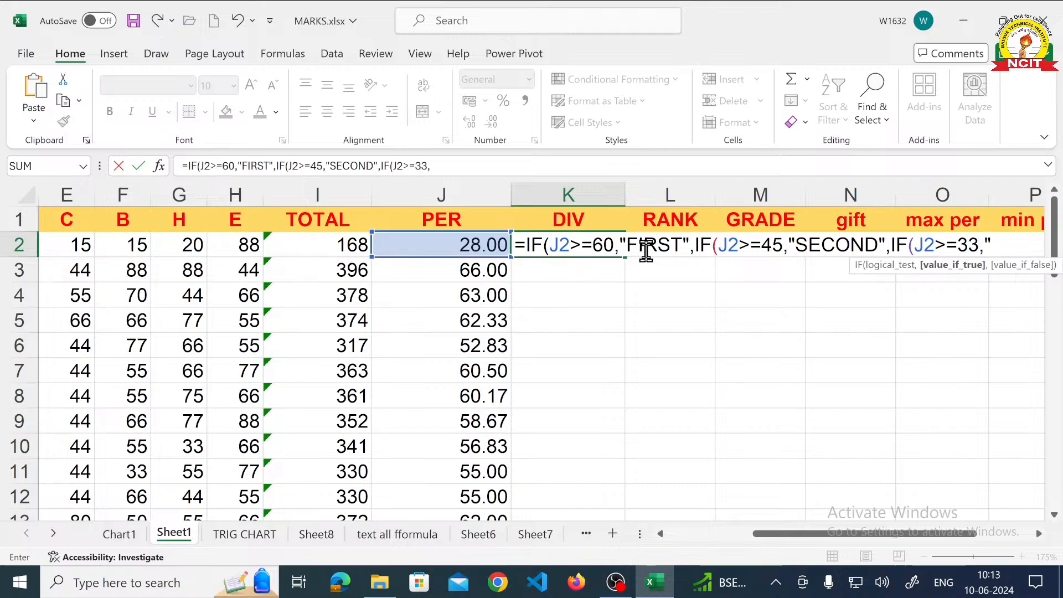
pyautogui.write('THIRD,"')
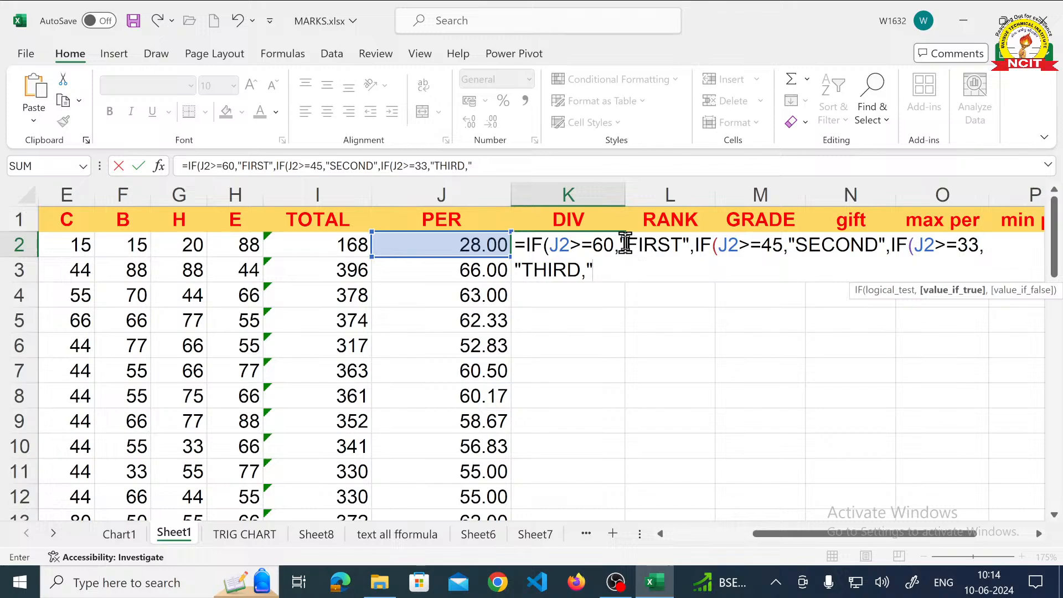
# - Correct the punctuation after THIRD in the K2 formula so the closing quotation mark comes before the comma
pyautogui.moveTo(620, 243); pyautogui.dragTo(689, 245)
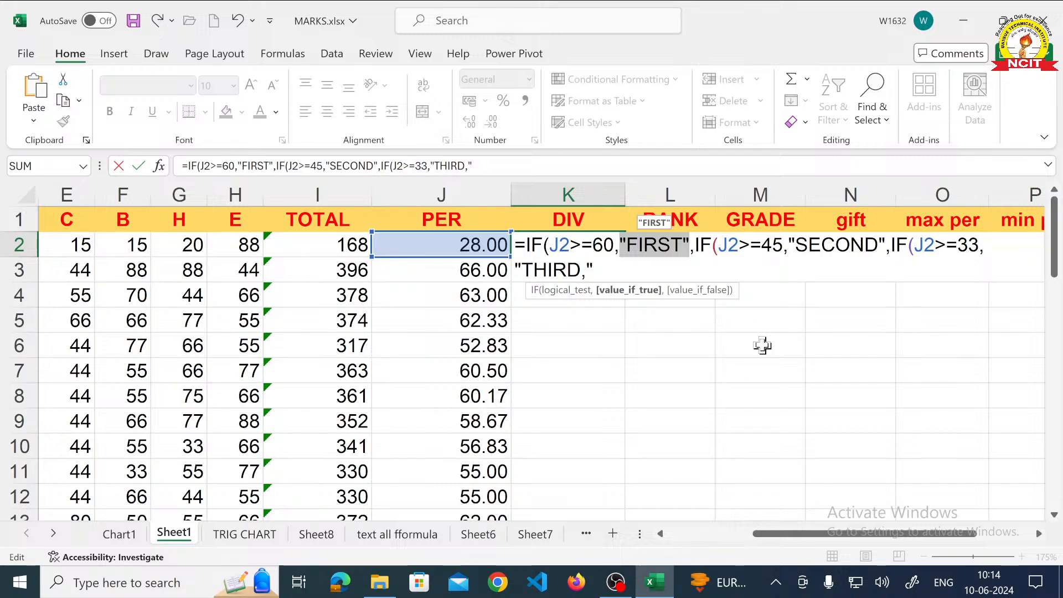
pyautogui.click(697, 249)
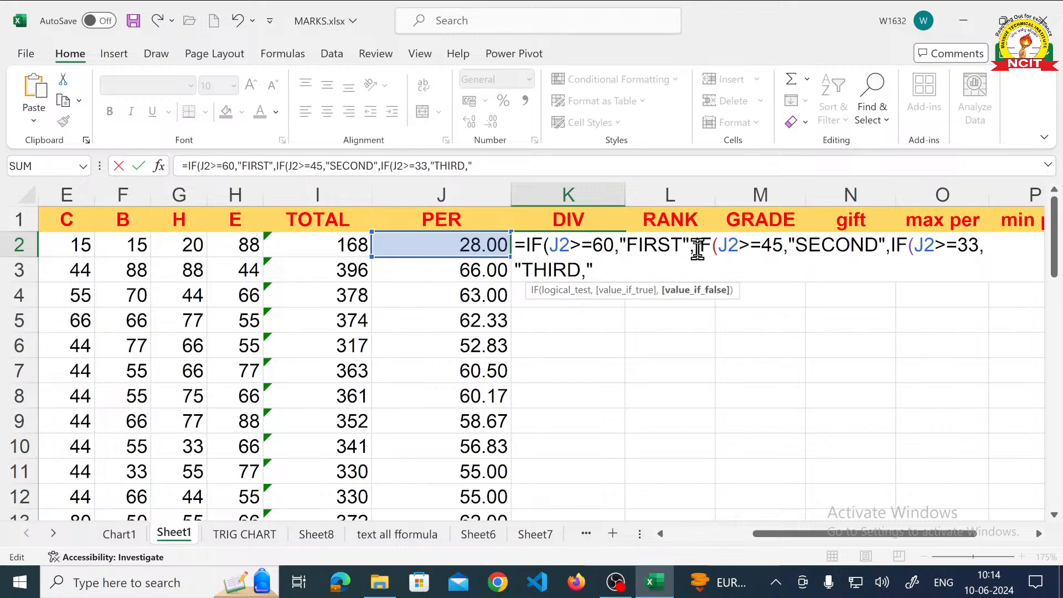
pyautogui.click(601, 266)
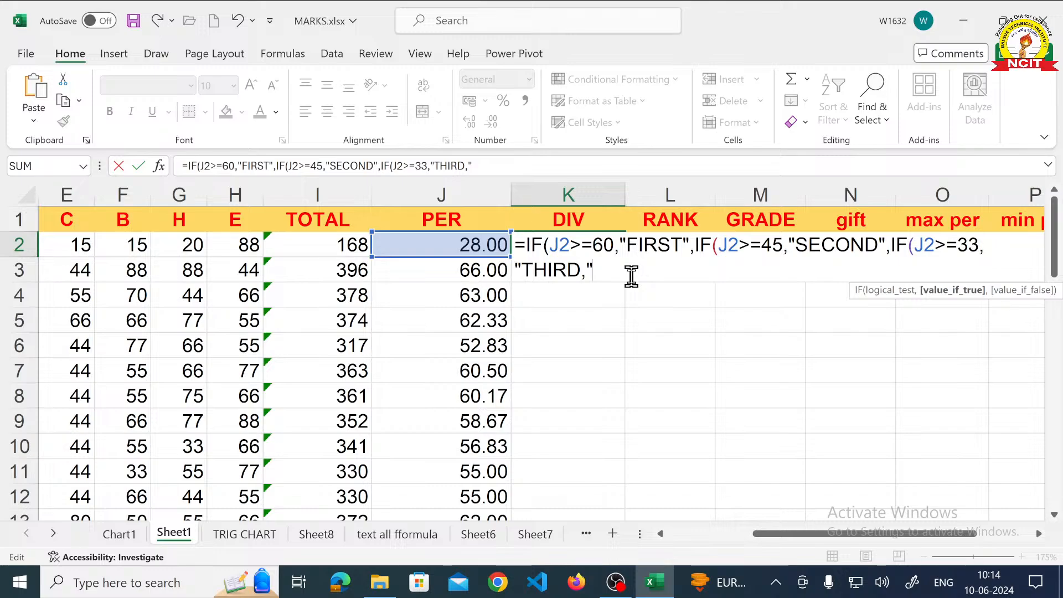
pyautogui.press('BackSpace')
pyautogui.press('BackSpace')
pyautogui.write('",')
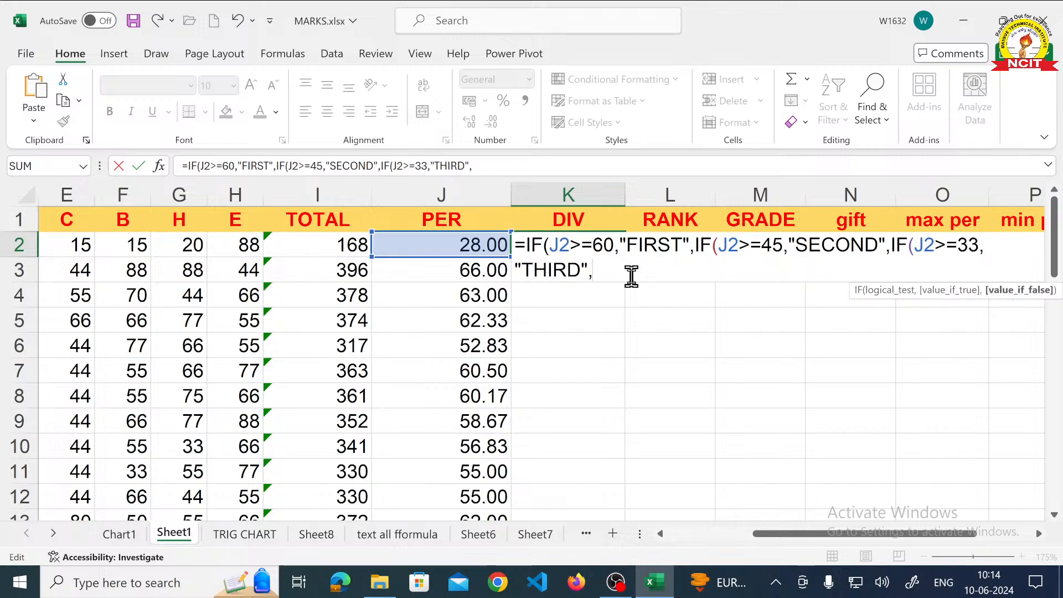
pyautogui.write('IF(')
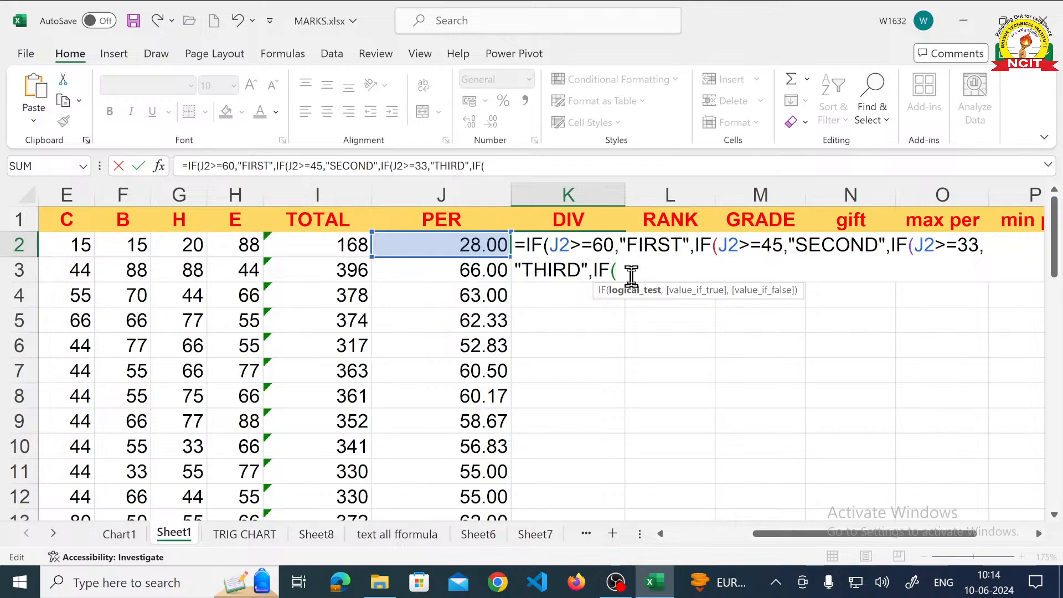
pyautogui.write('J2<')
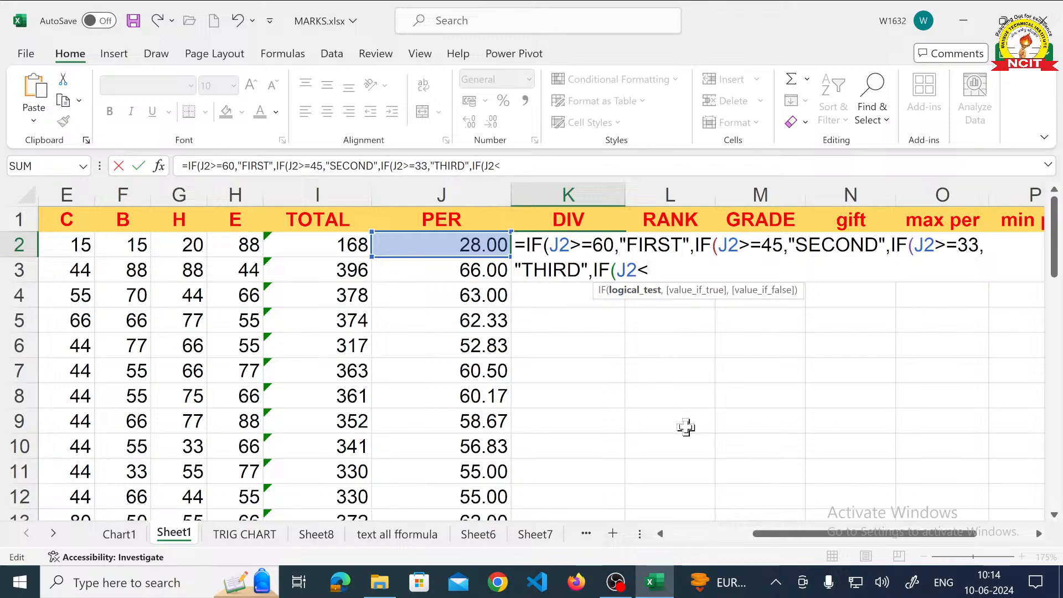
pyautogui.write('33')
# - Complete the K2 formula with a last nested IF returning "FAIL" when J2<33, close all four parentheses and enter it
pyautogui.write(',')
pyautogui.write('"FA')
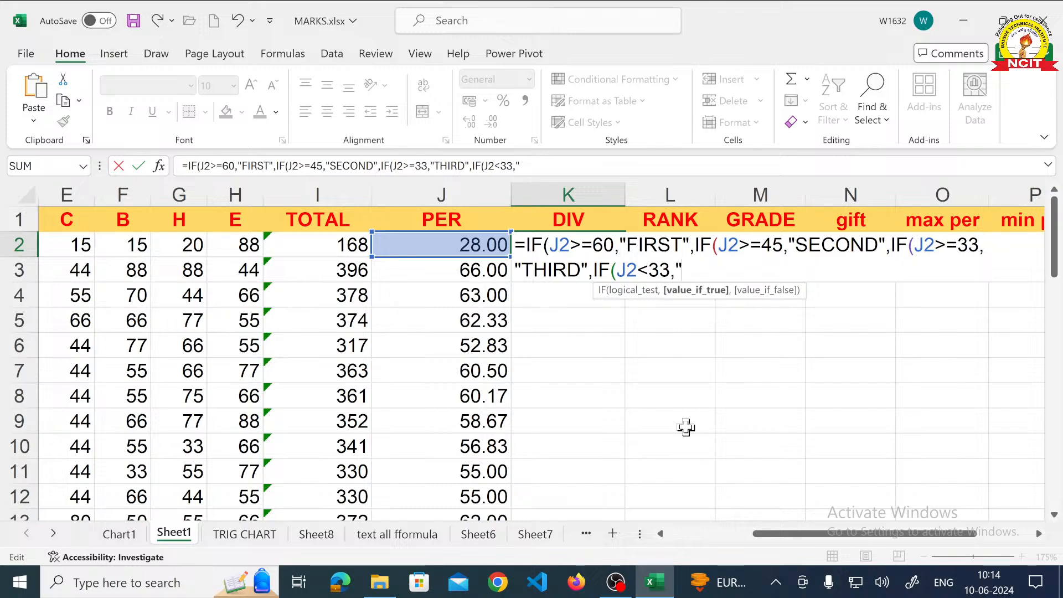
pyautogui.write('IL')
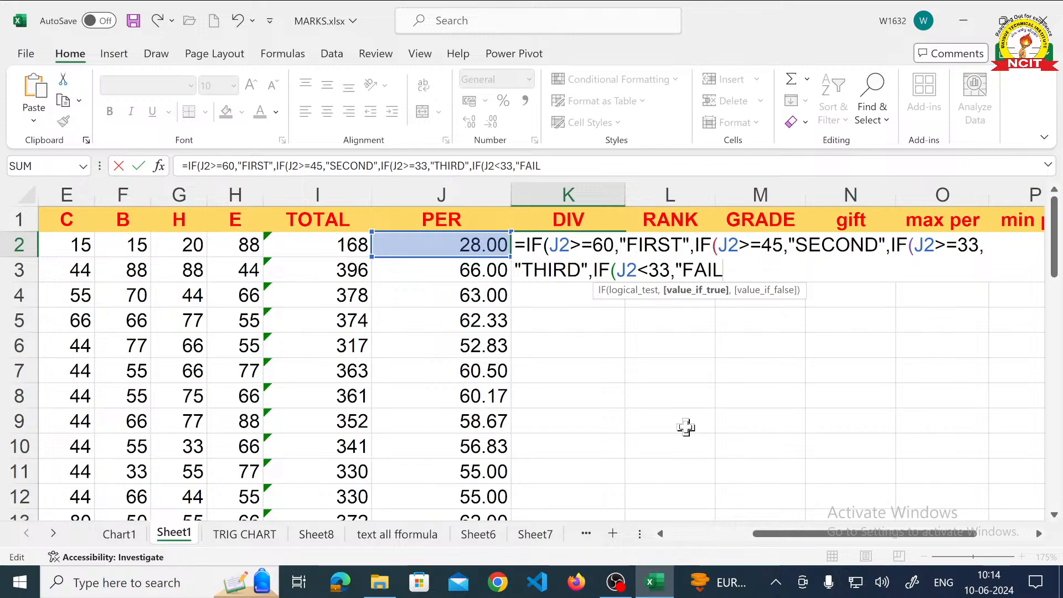
pyautogui.write('"')
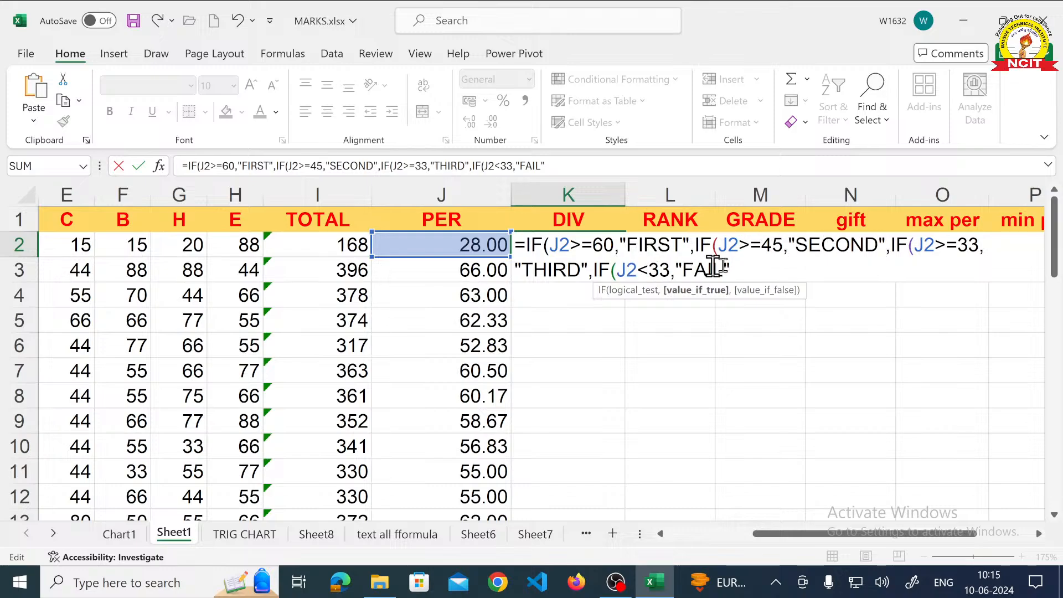
pyautogui.write('))))')
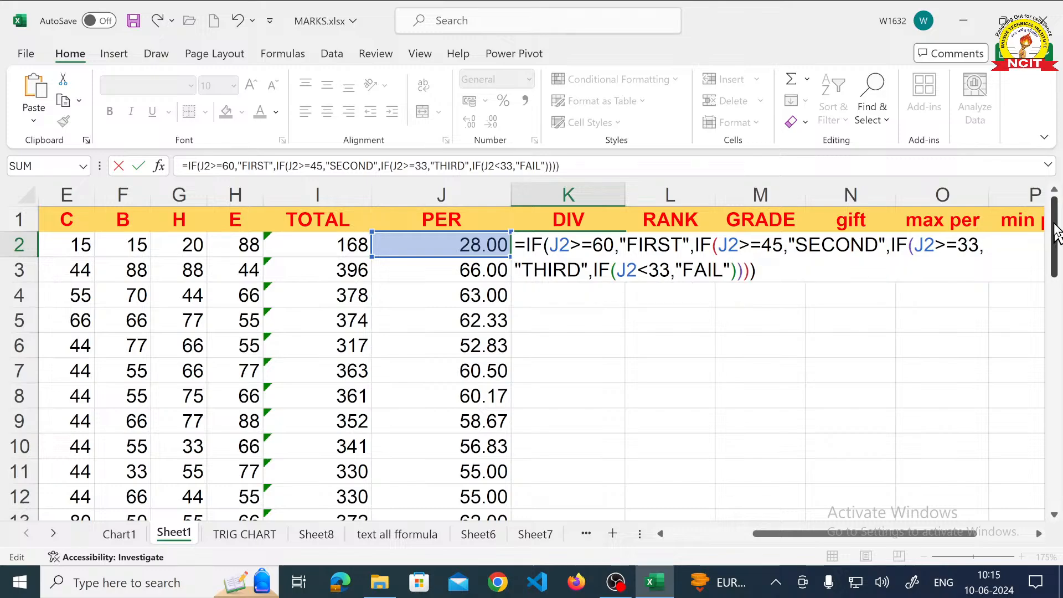
pyautogui.press('Return')
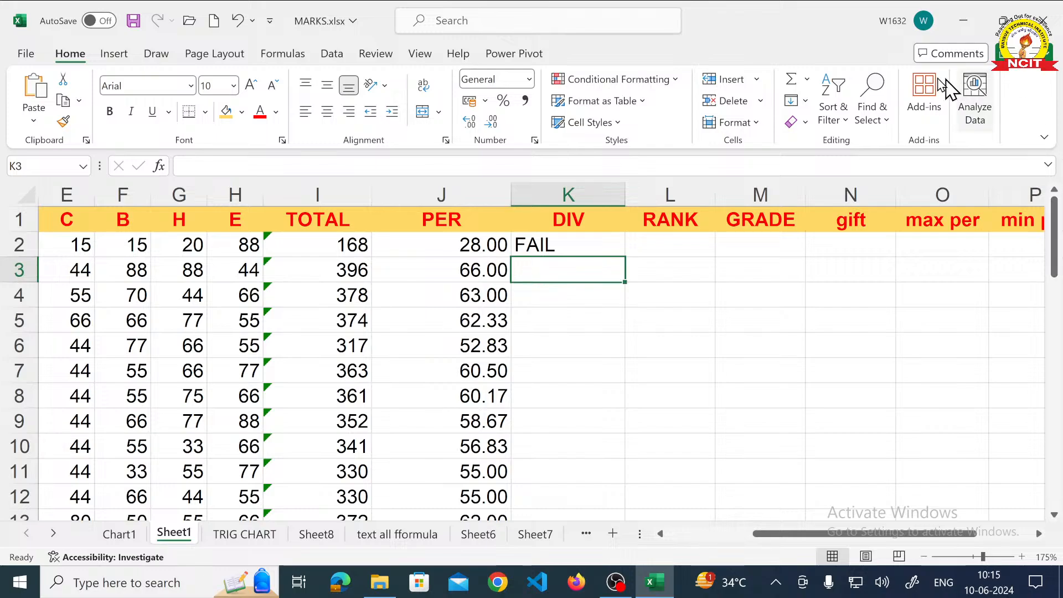
# - Fill the division formula from cell K2 down the DIV column to the last student
pyautogui.click(564, 239)
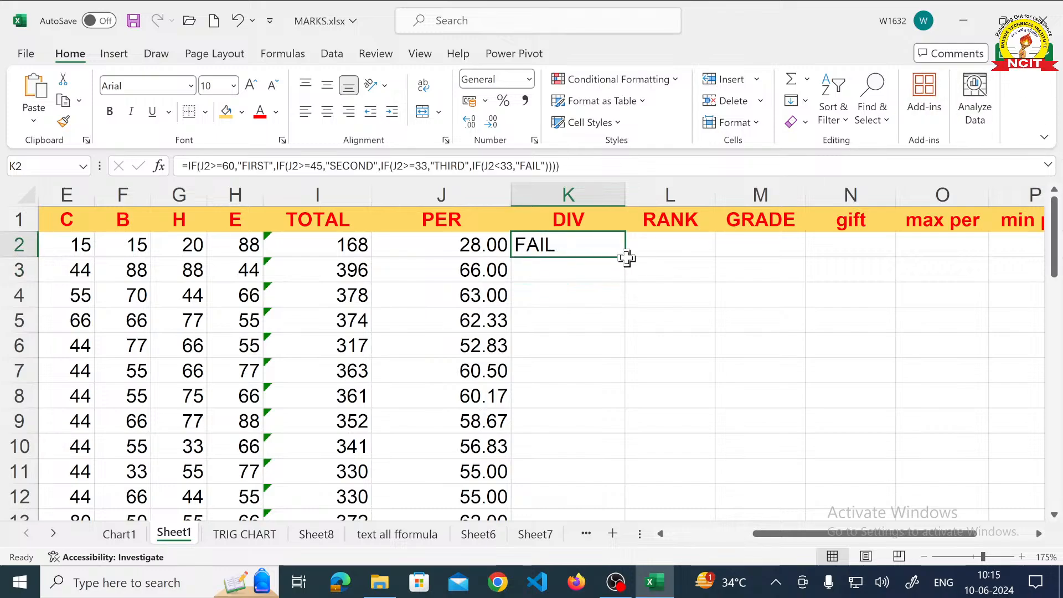
pyautogui.moveTo(625, 258); pyautogui.dragTo(626, 270)
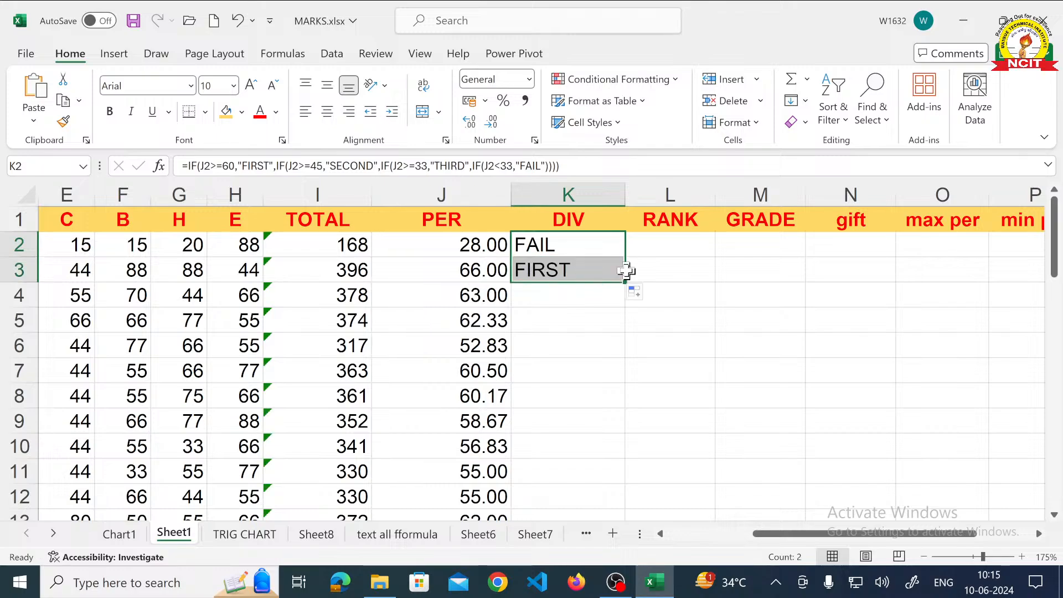
pyautogui.moveTo(627, 282); pyautogui.dragTo(630, 300)
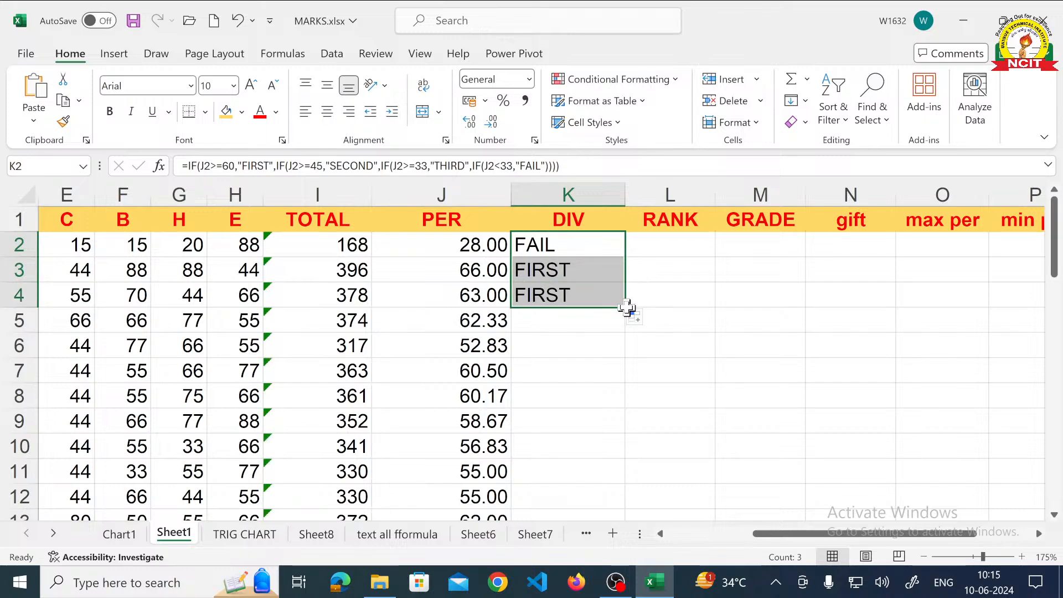
pyautogui.doubleClick(628, 308)
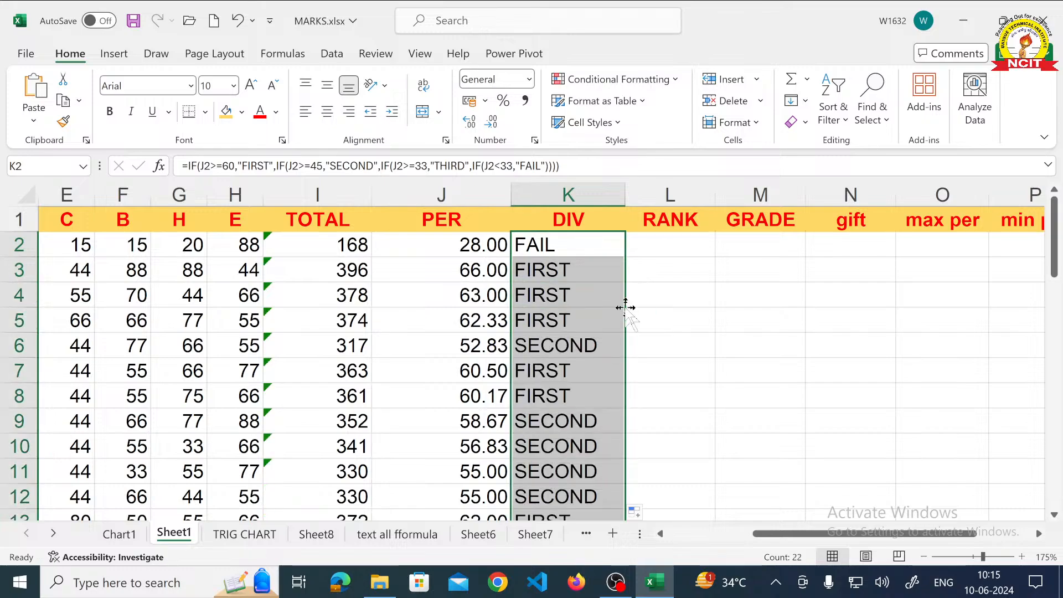
# - Set the first student's M mark in cell C2 to 40
pyautogui.scroll(-4, 626, 307)
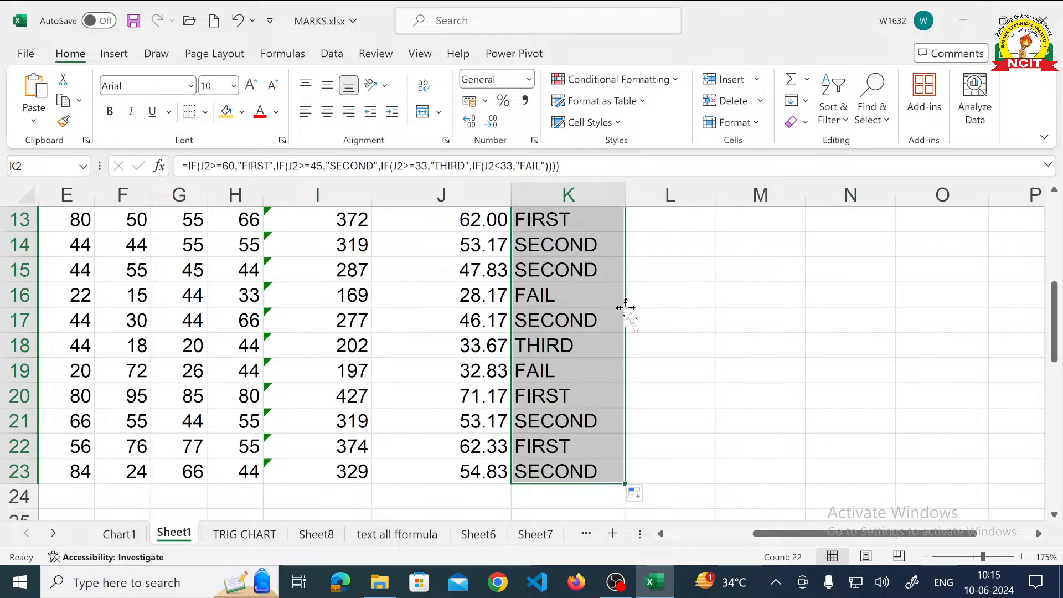
pyautogui.scroll(4, 625, 308)
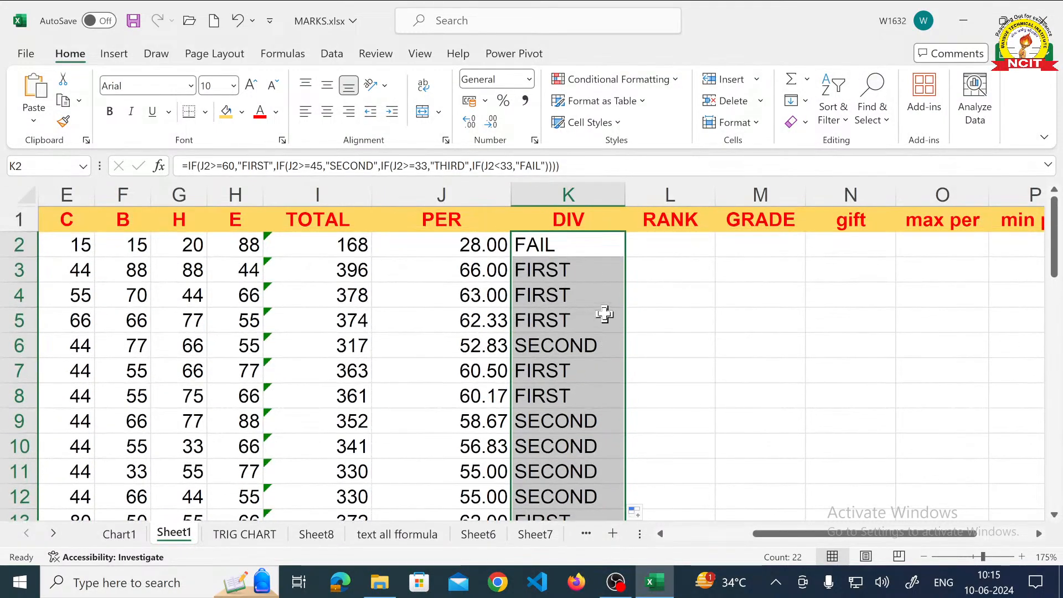
pyautogui.click(659, 533)
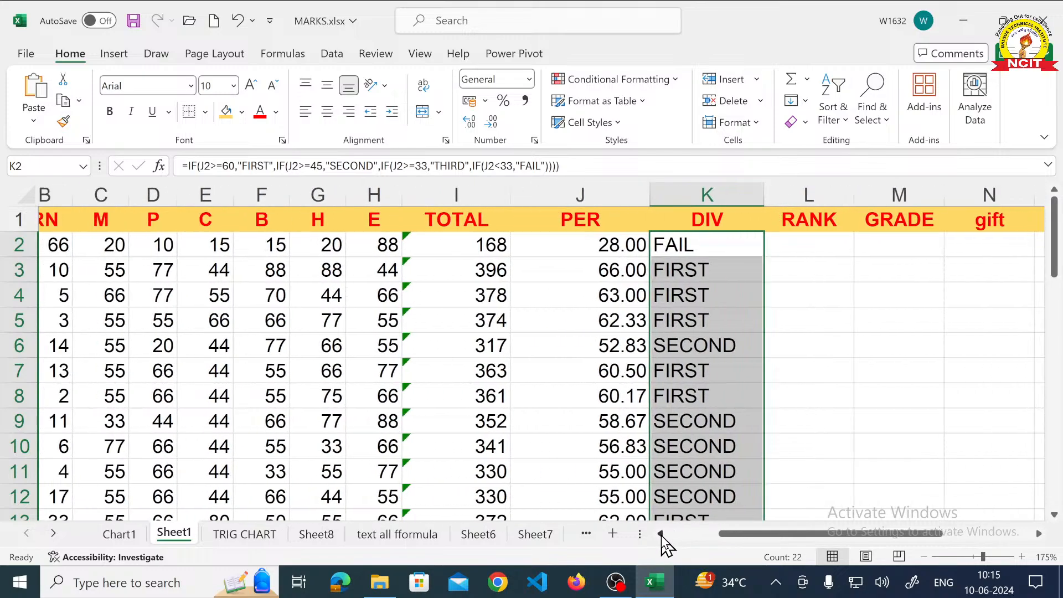
pyautogui.click(659, 534)
pyautogui.click(660, 534)
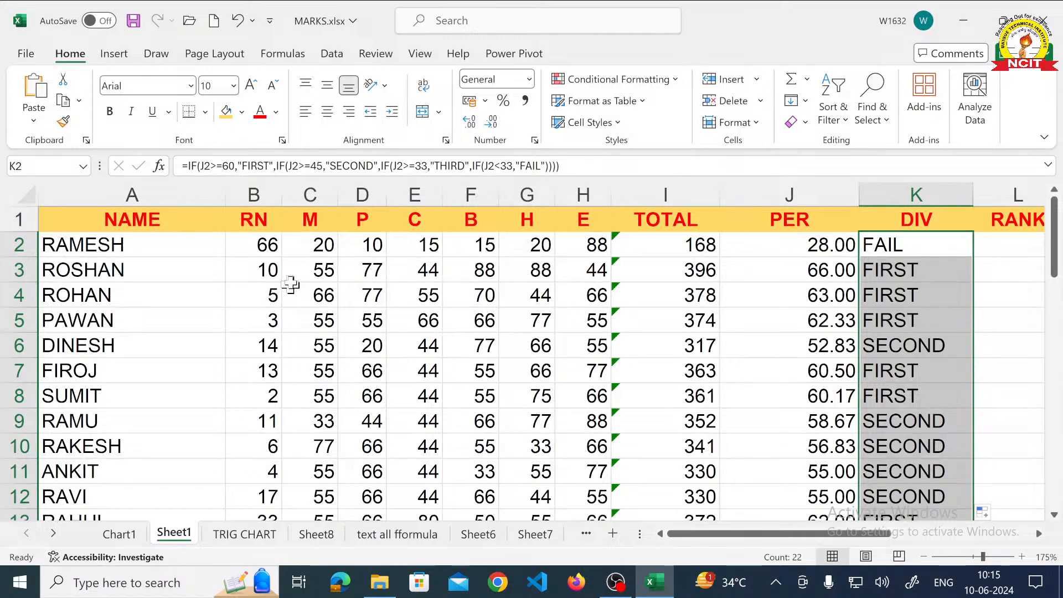
pyautogui.click(320, 246)
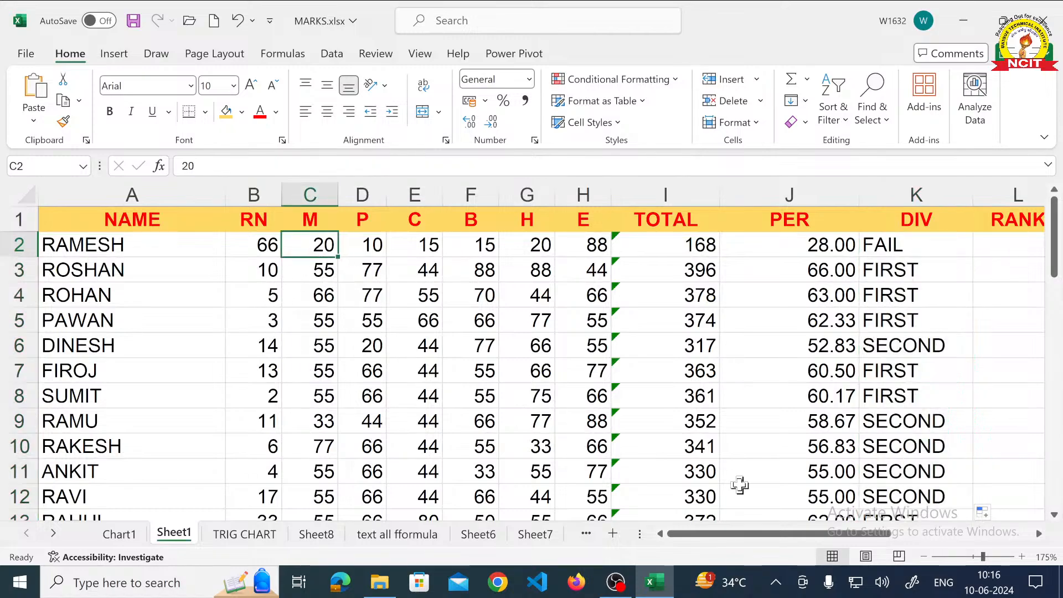
pyautogui.write('40')
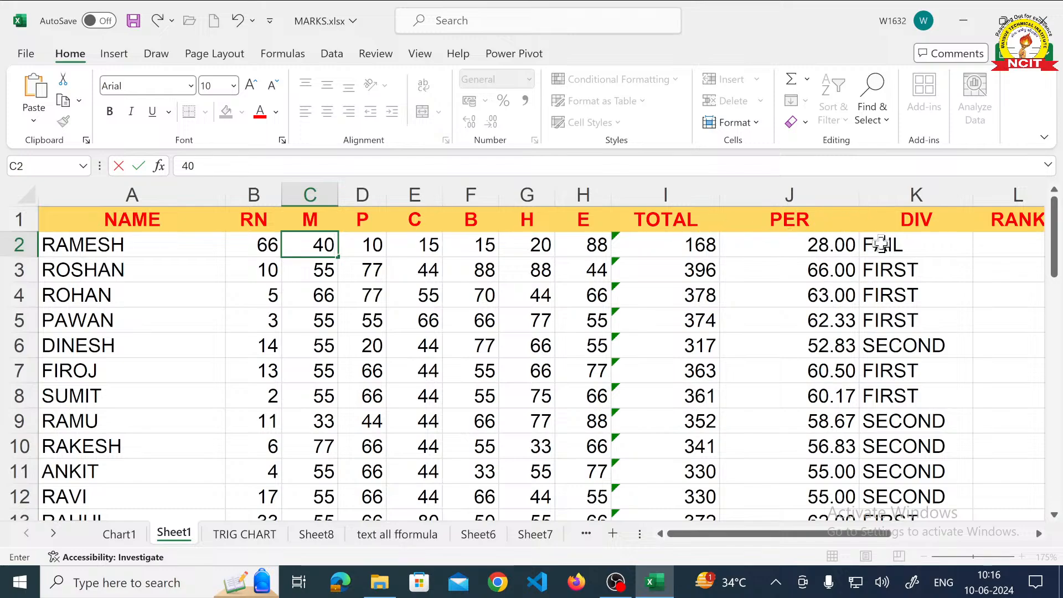
pyautogui.press('Return')
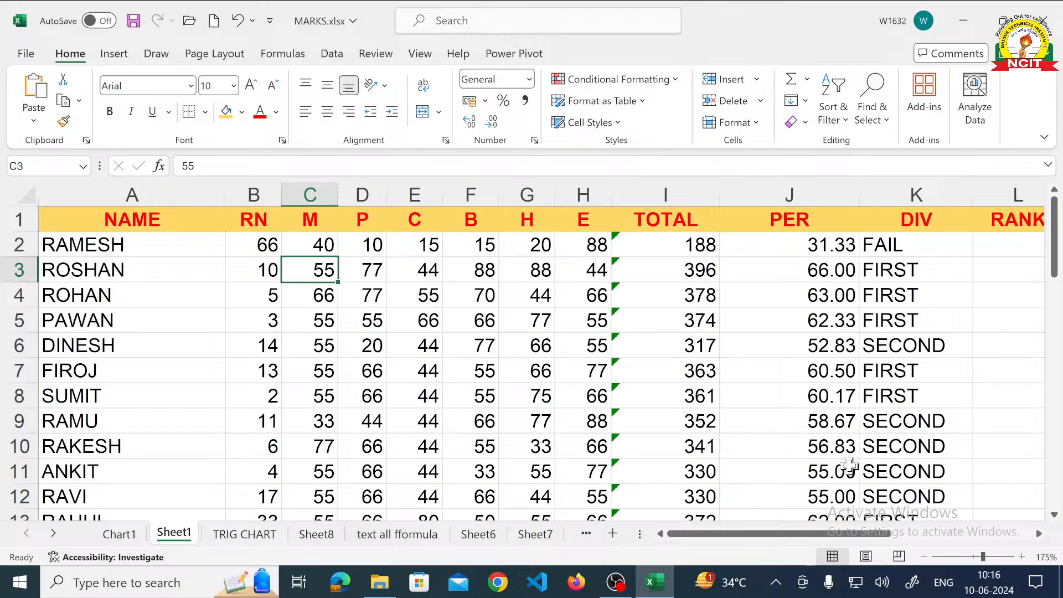
# - Set the first student's P mark in cell D2 to 50
pyautogui.click(352, 242)
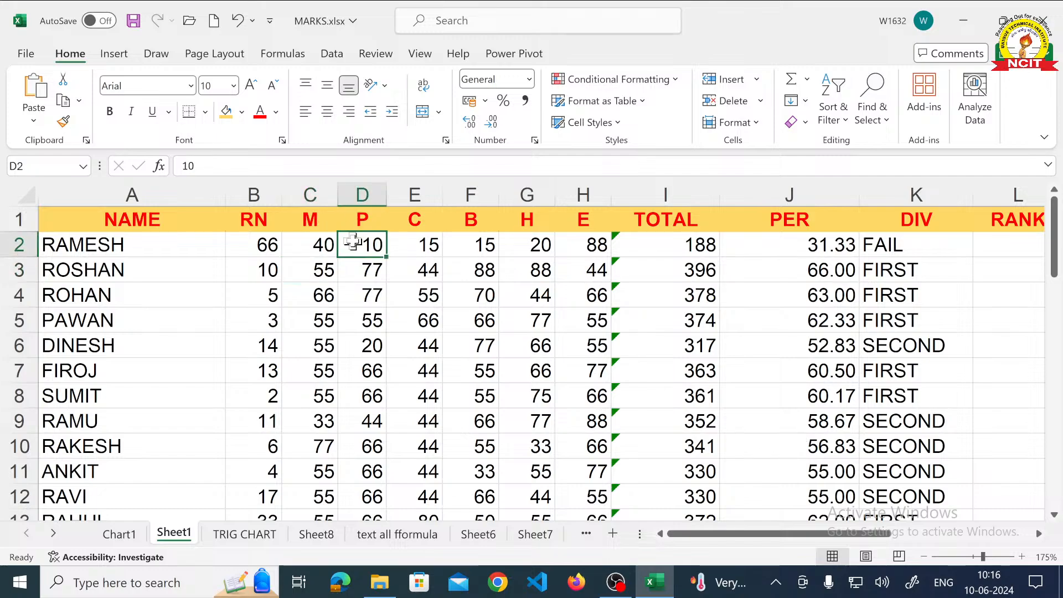
pyautogui.write('5')
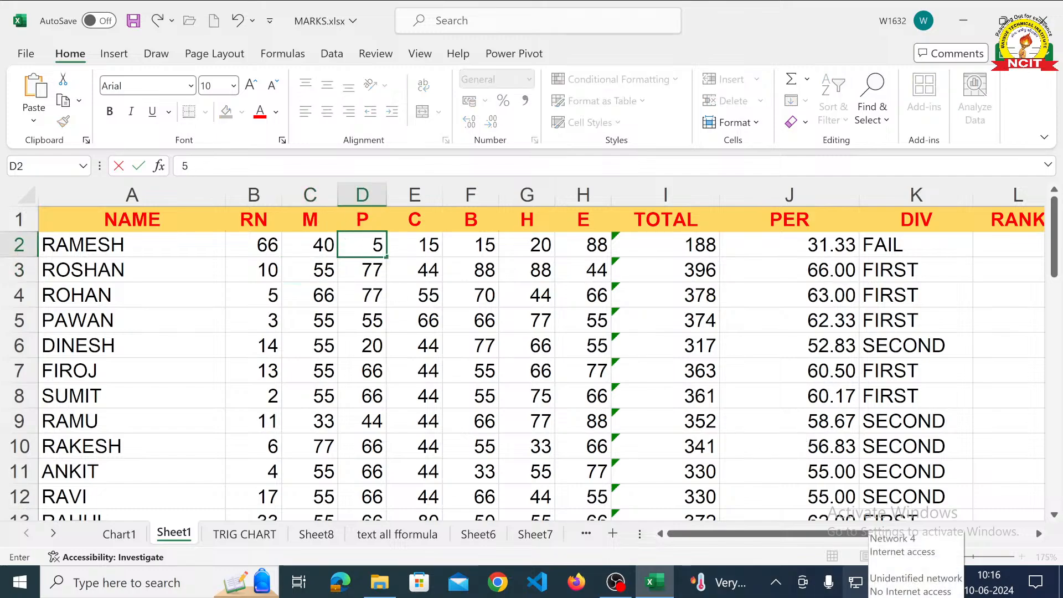
pyautogui.write('0')
pyautogui.press('Return')
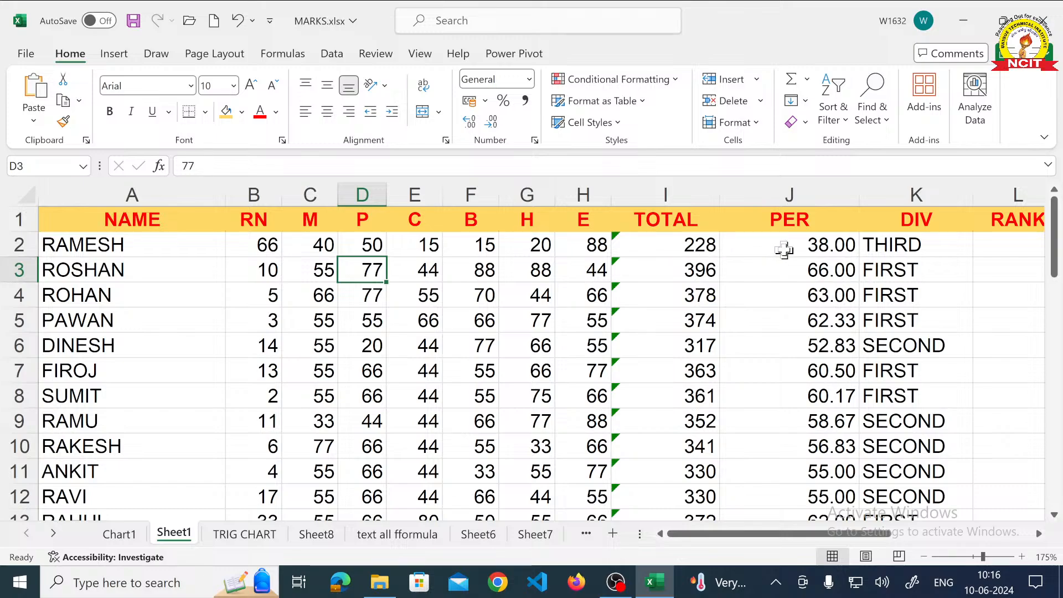
# - Review the nested IF division formula in cell K2 and leave it as it is
pyautogui.click(917, 249)
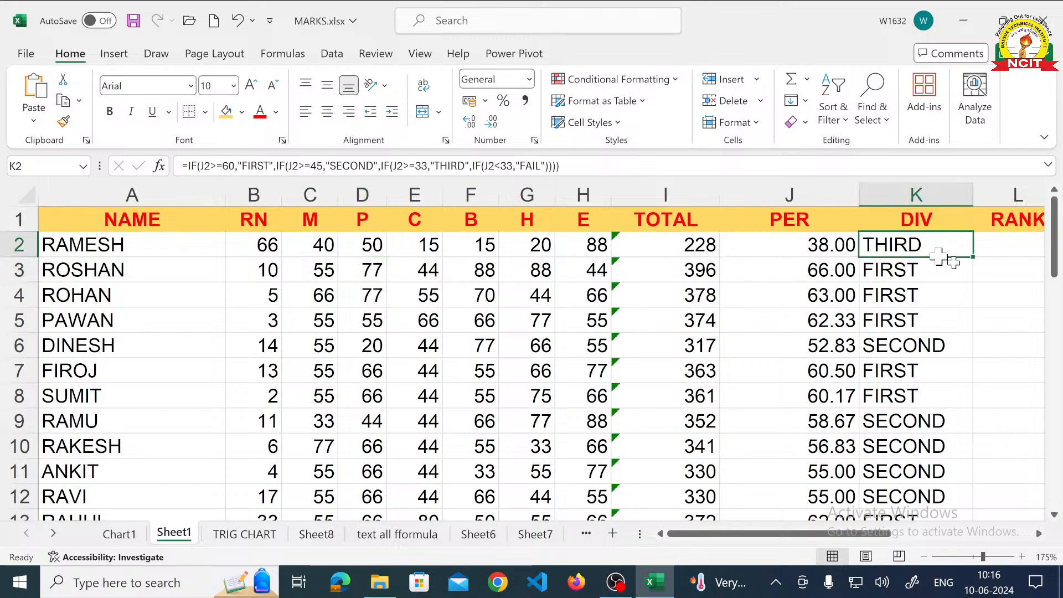
pyautogui.click(1039, 534)
pyautogui.click(1039, 533)
pyautogui.click(1038, 533)
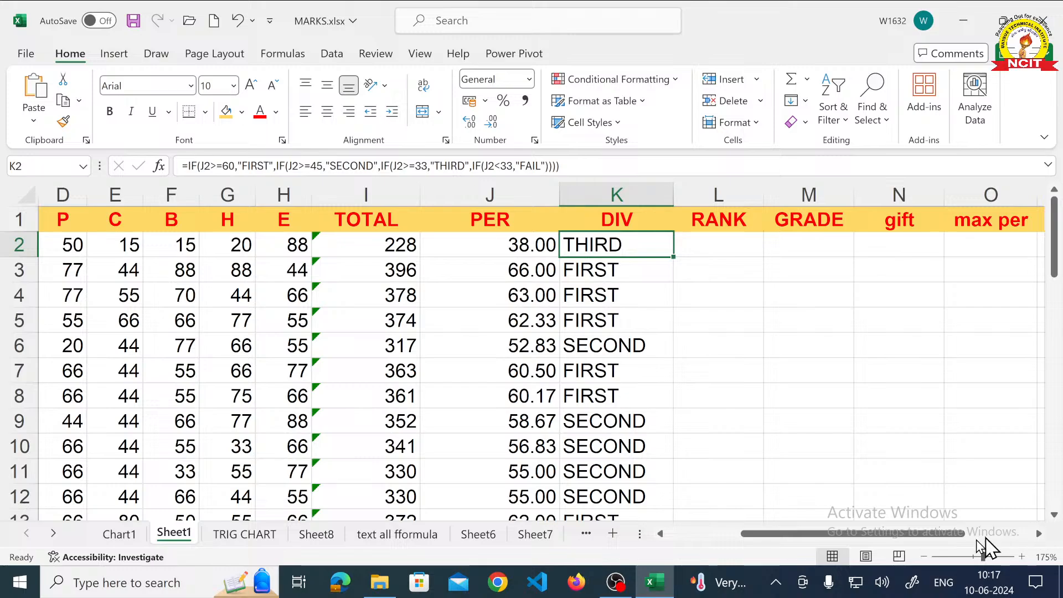
pyautogui.doubleClick(611, 244)
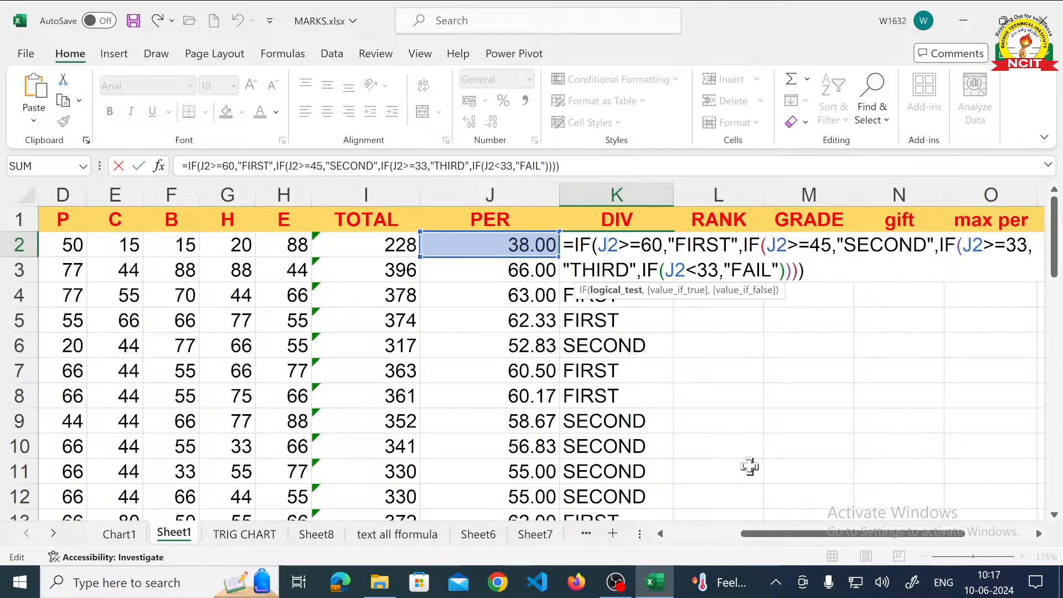
pyautogui.press('Return')
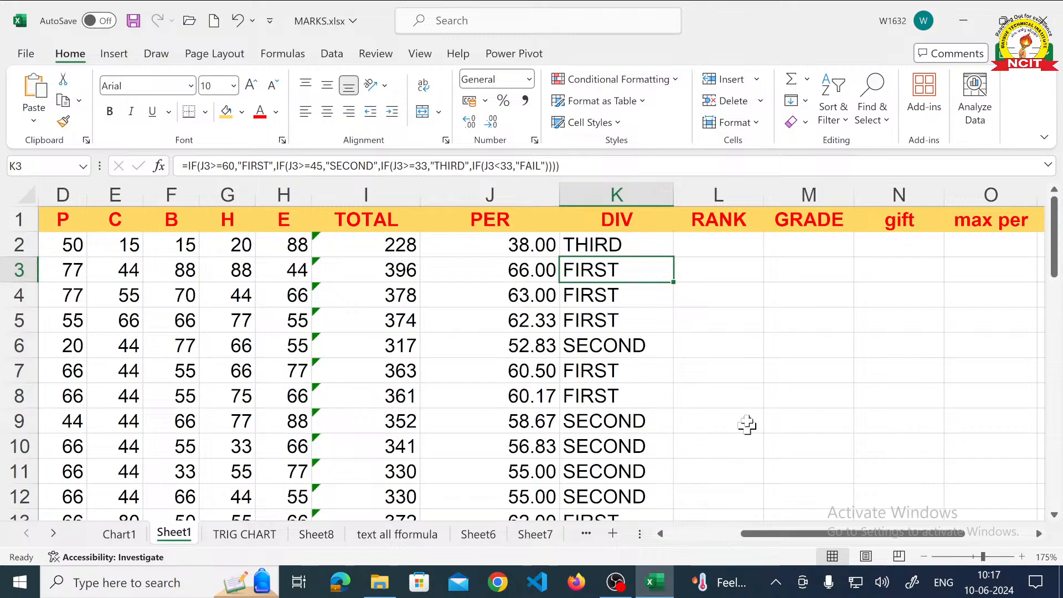
# - Begin a RANK formula in cell L2 for the first student, with a single opening parenthesis
pyautogui.click(714, 257)
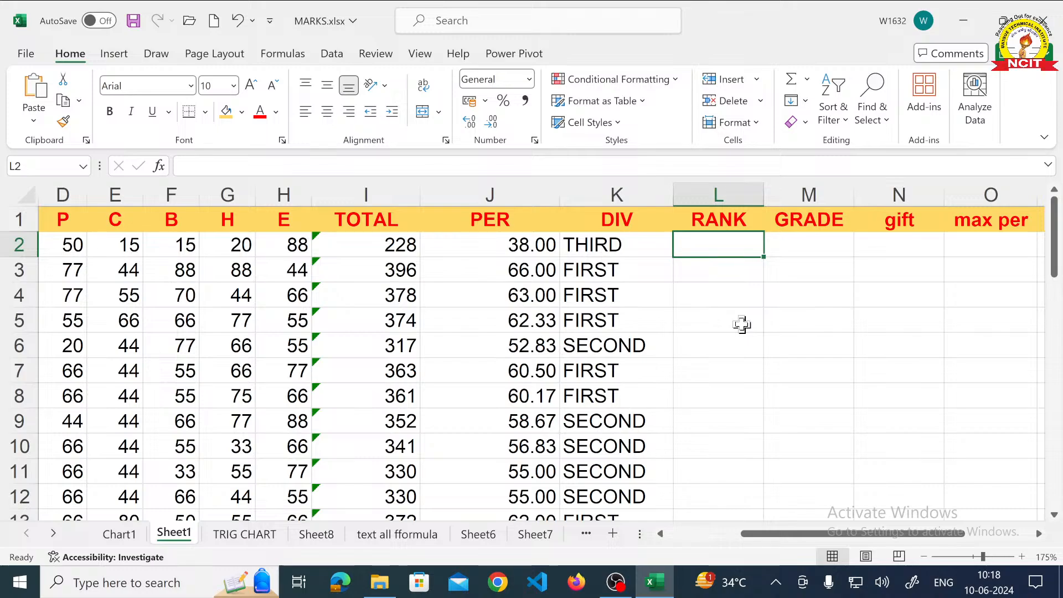
pyautogui.write('=')
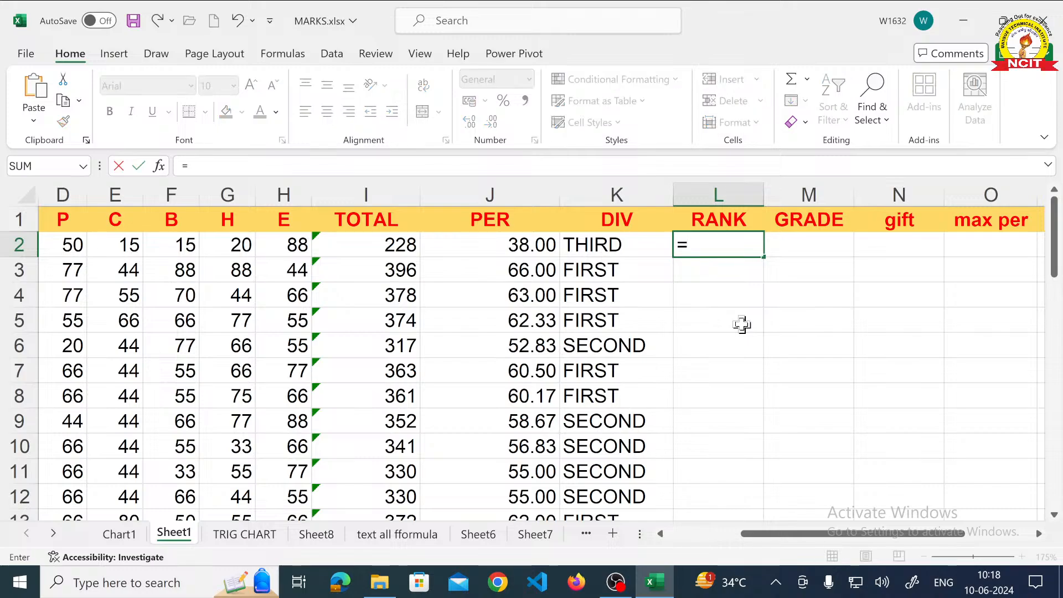
pyautogui.write('RAN')
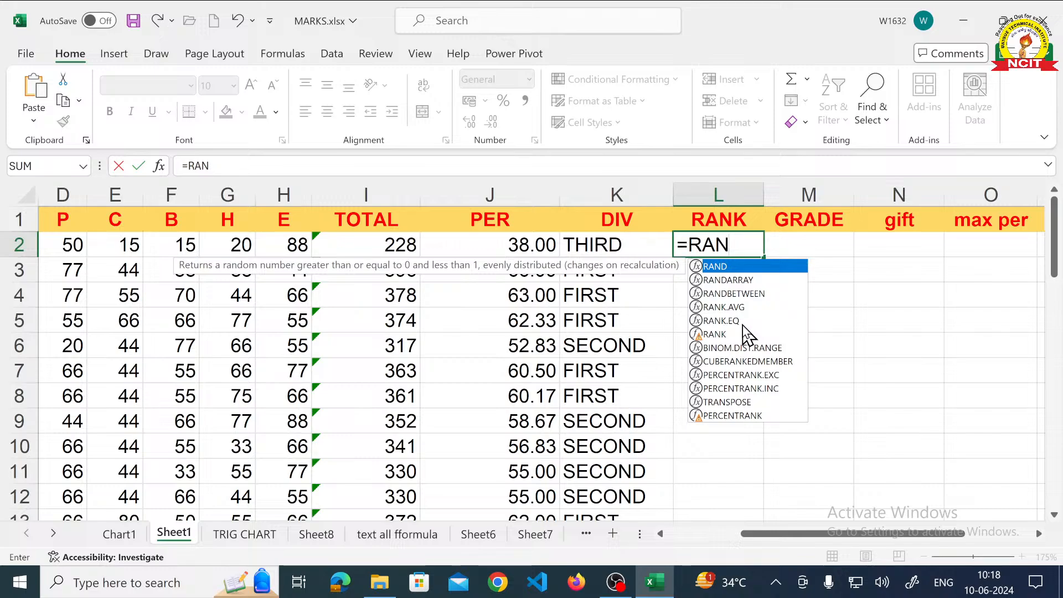
pyautogui.write('K(((((')
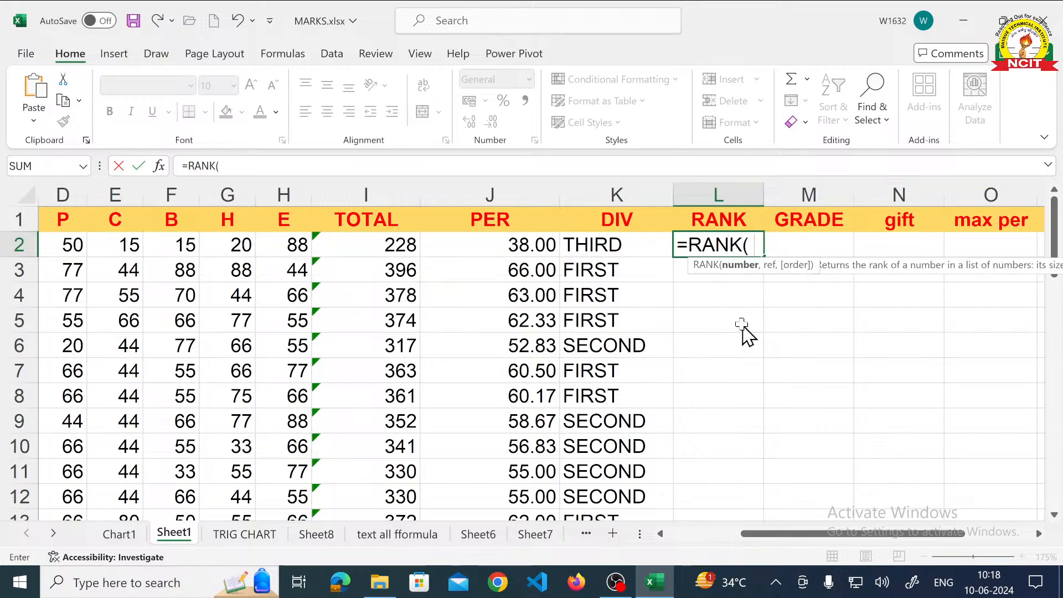
pyautogui.press('BackSpace')
pyautogui.press('BackSpace')
pyautogui.press('BackSpace')
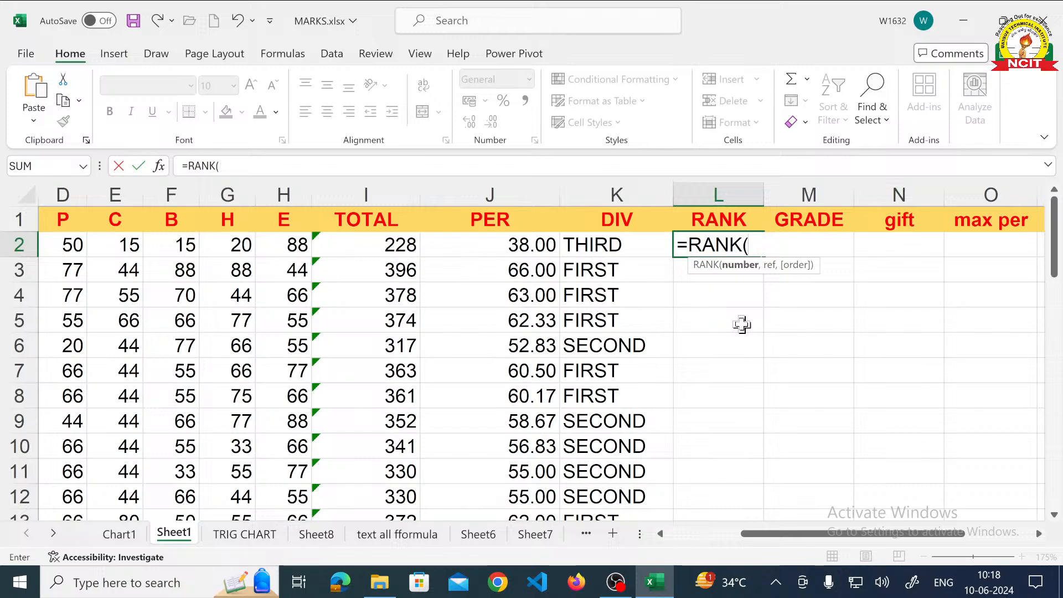
# - Complete the L2 formula as =RANK(J2,J2:J23), ranking the first student's percentage against the whole PER column, and enter it
pyautogui.click(515, 249)
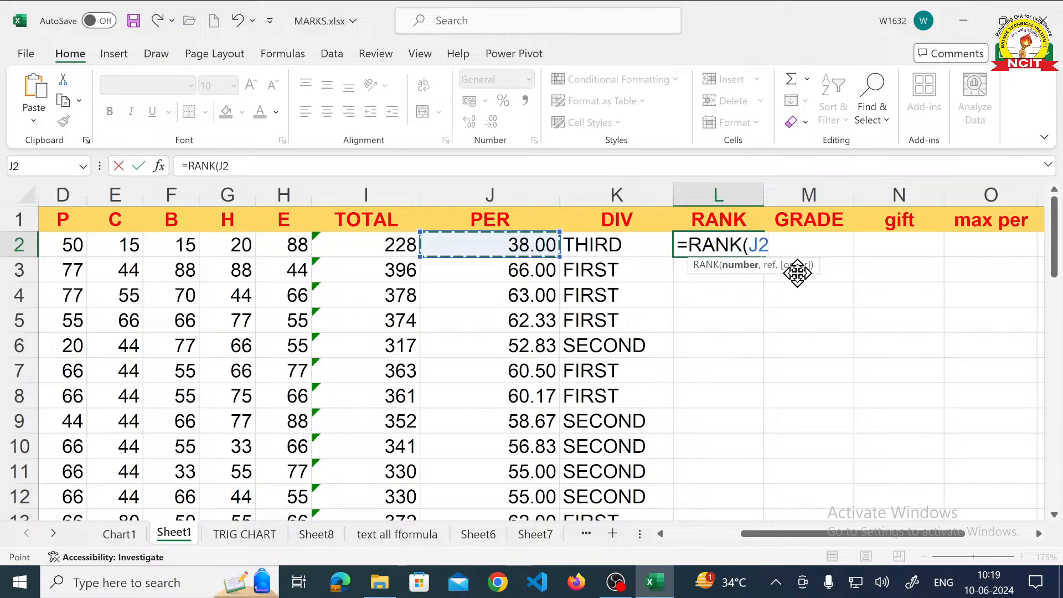
pyautogui.write(',')
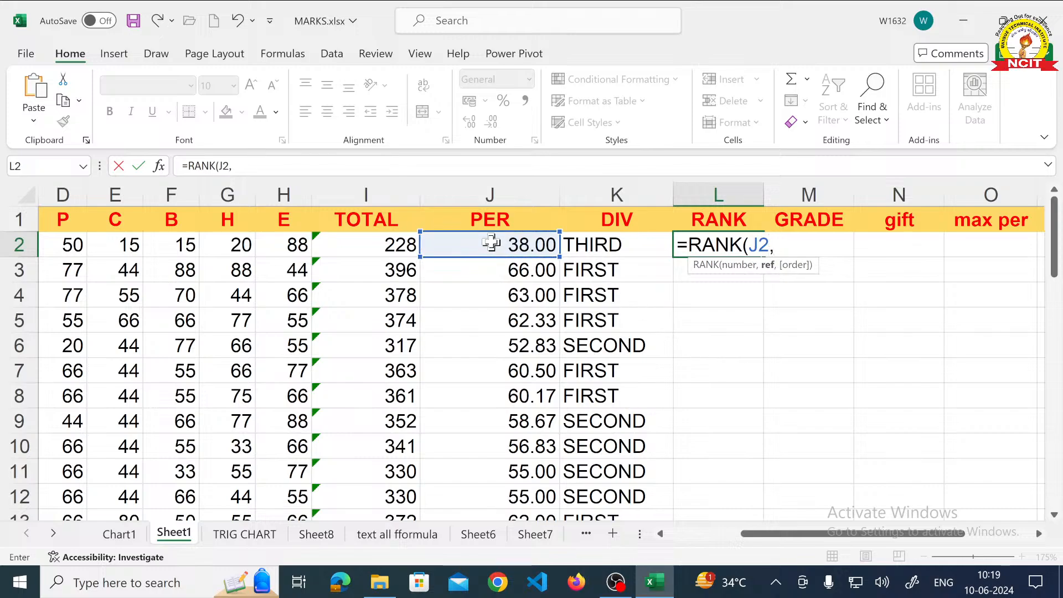
pyautogui.moveTo(491, 242); pyautogui.dragTo(487, 471)
pyautogui.scroll(4, 558, 422)
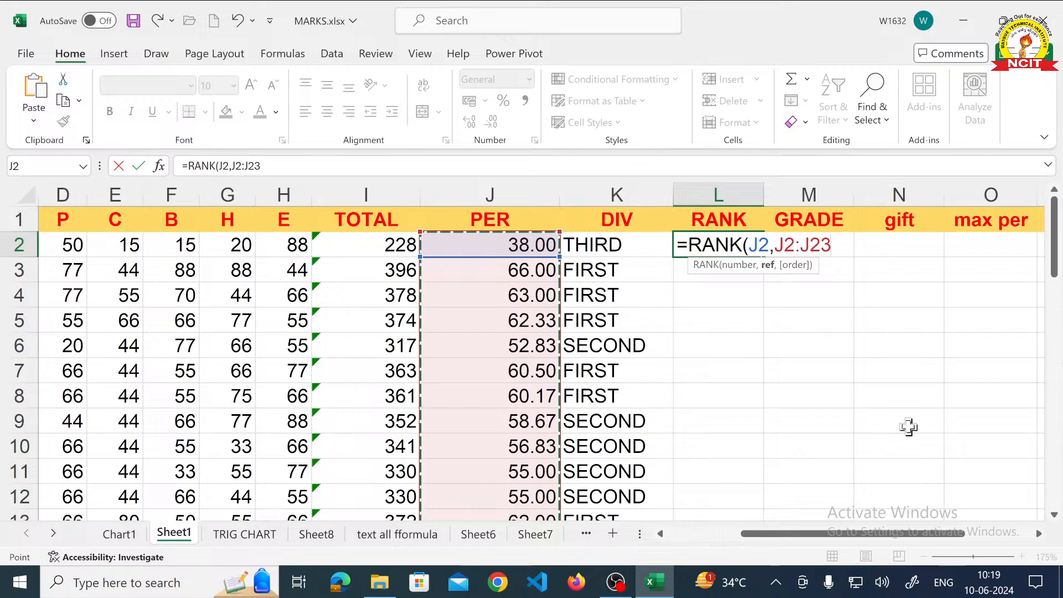
pyautogui.write(')')
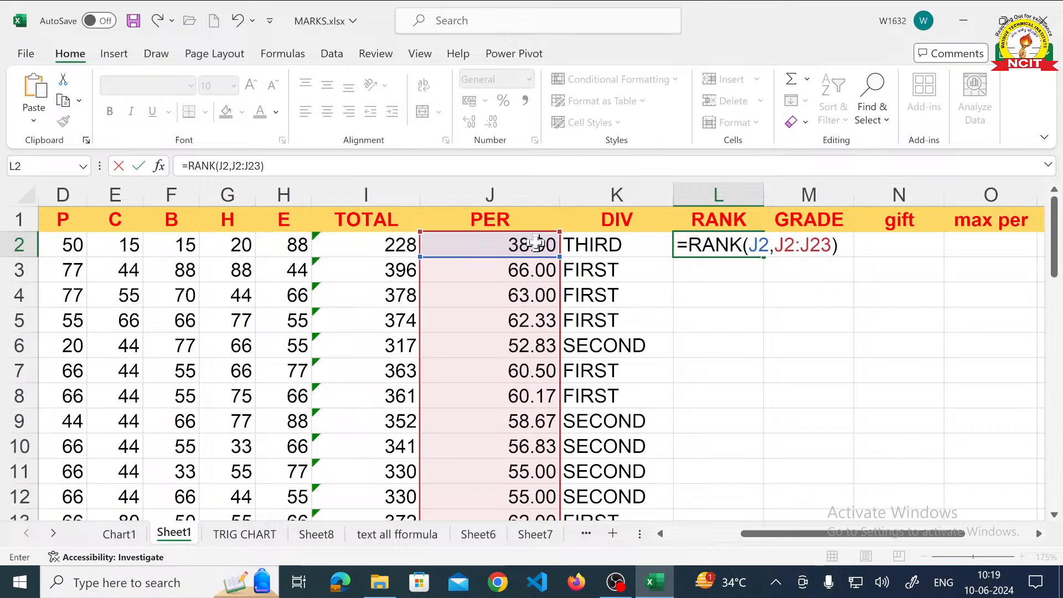
pyautogui.scroll(-7, 439, 333)
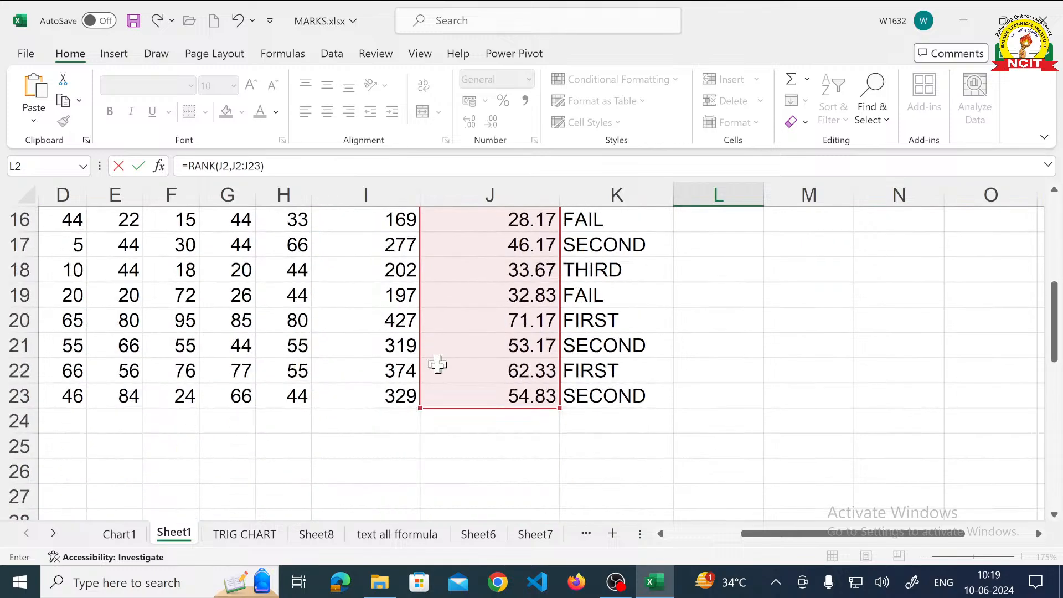
pyautogui.scroll(2, 439, 372)
pyautogui.scroll(5, 438, 372)
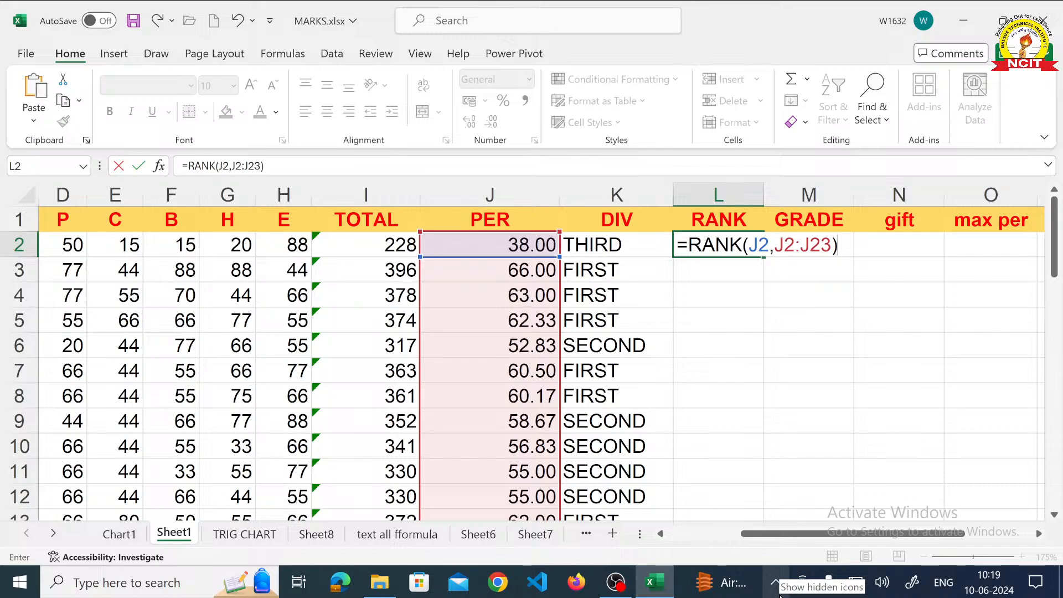
pyautogui.press('Return')
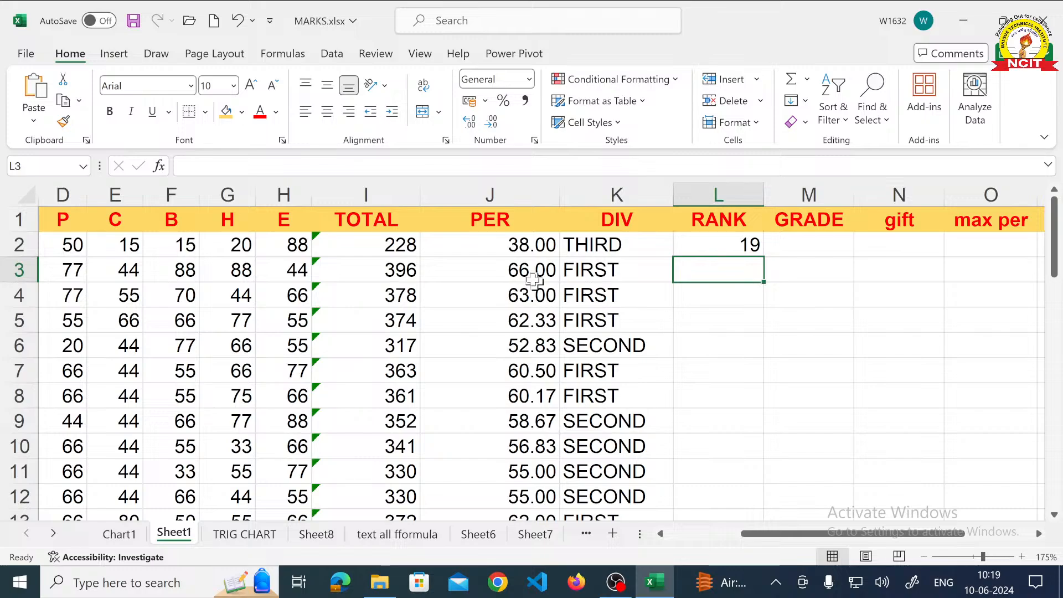
# - Fill the rank formula from cell L2 down the RANK column to the last student
pyautogui.click(510, 250)
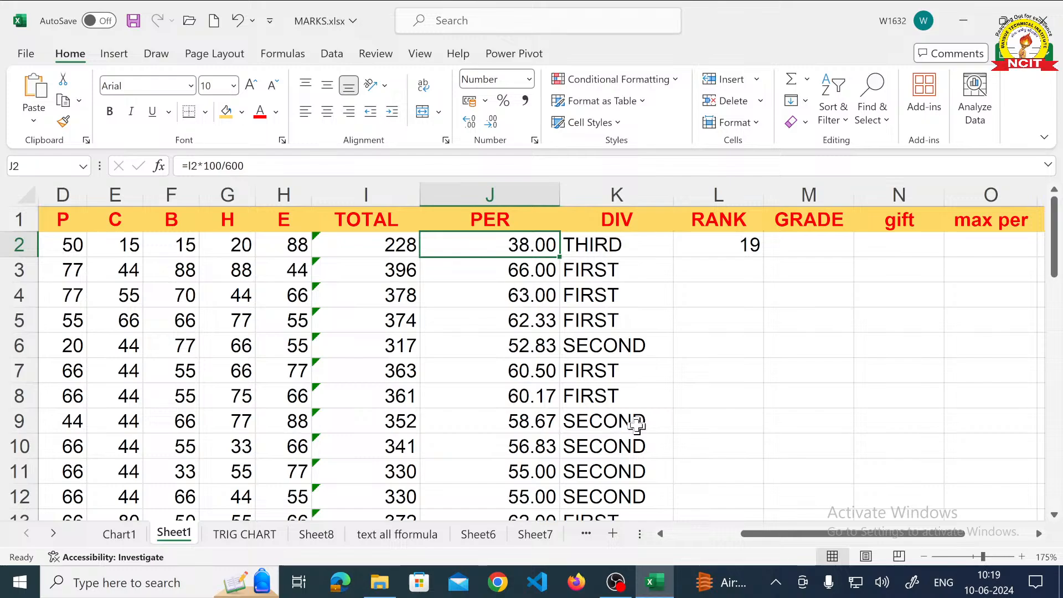
pyautogui.click(718, 247)
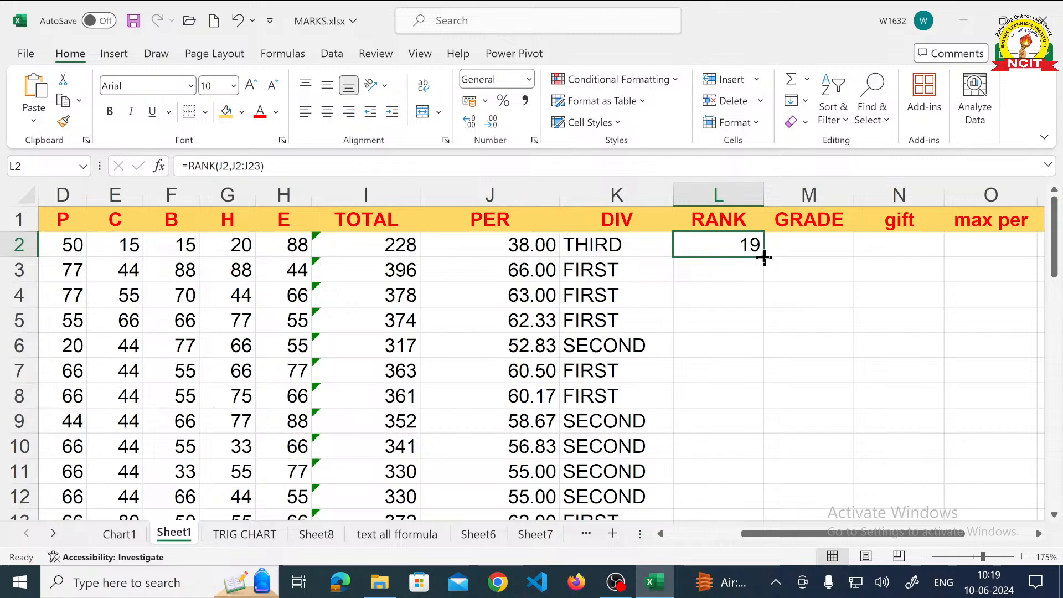
pyautogui.doubleClick(764, 257)
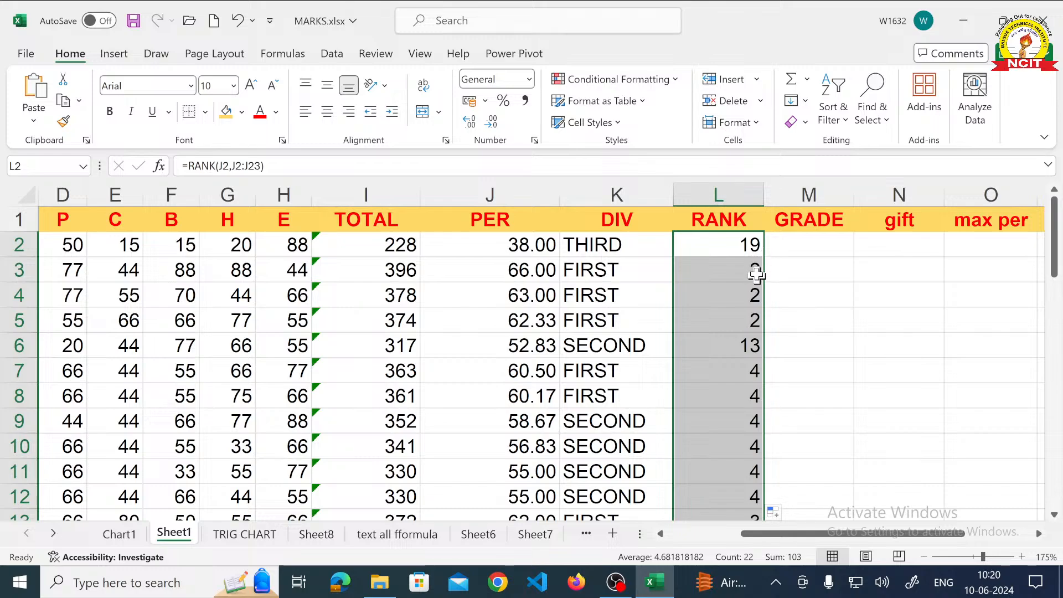
# - Examine the RANK formulas in cells L2 and L3 and compare the PER ranges they reference
pyautogui.click(750, 246)
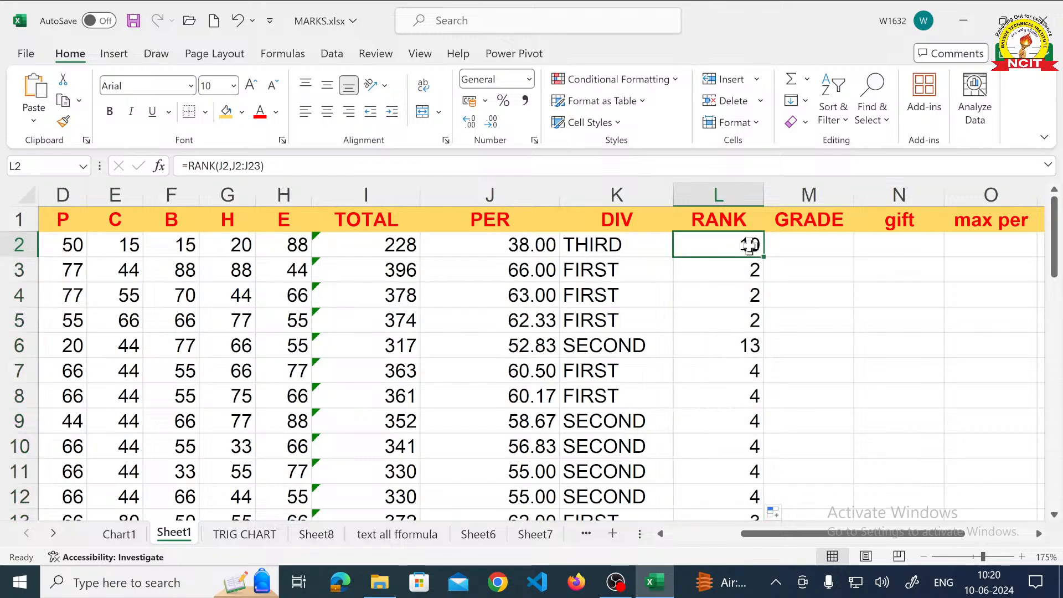
pyautogui.doubleClick(749, 245)
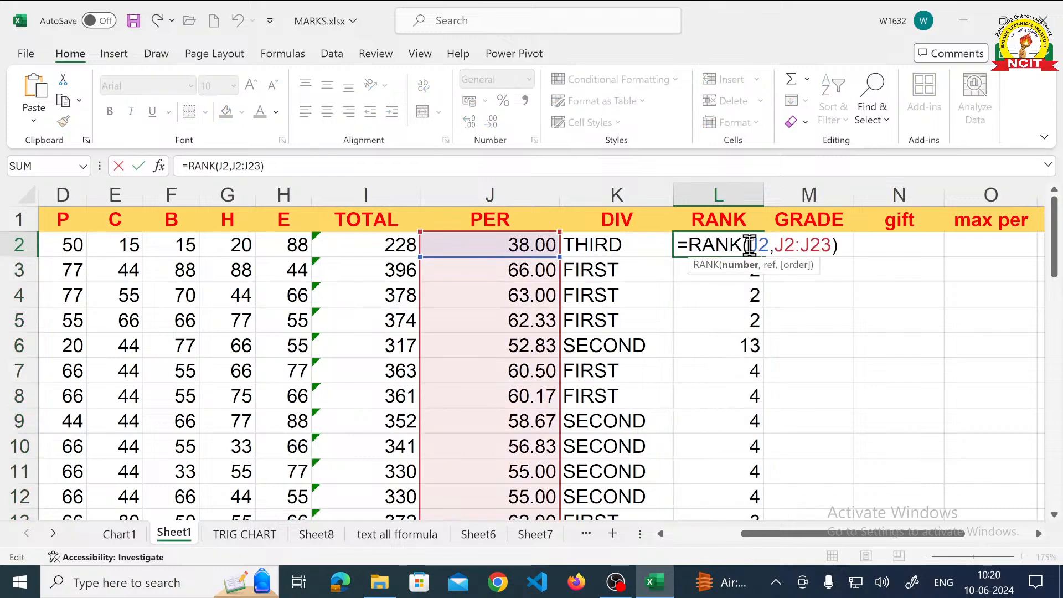
pyautogui.hotkey('ctrl', 'Return')
pyautogui.doubleClick(735, 271)
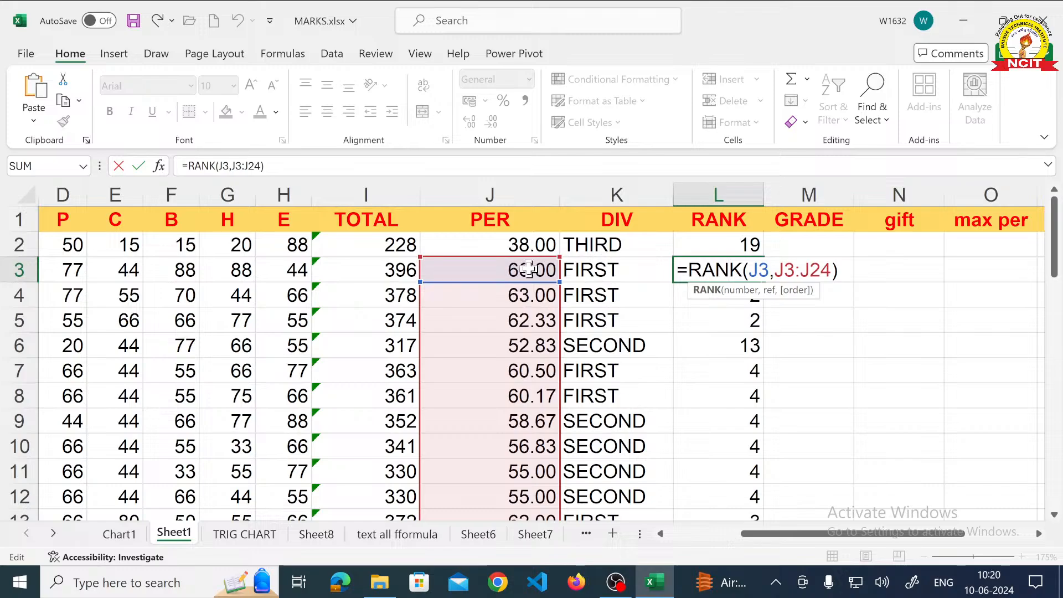
pyautogui.scroll(-6, 529, 268)
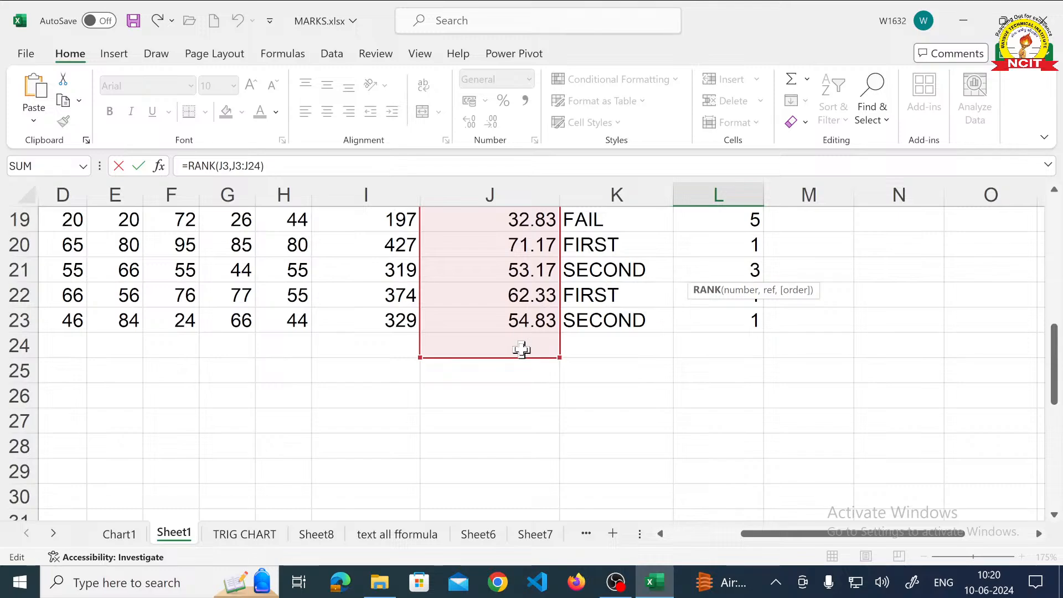
pyautogui.scroll(6, 521, 349)
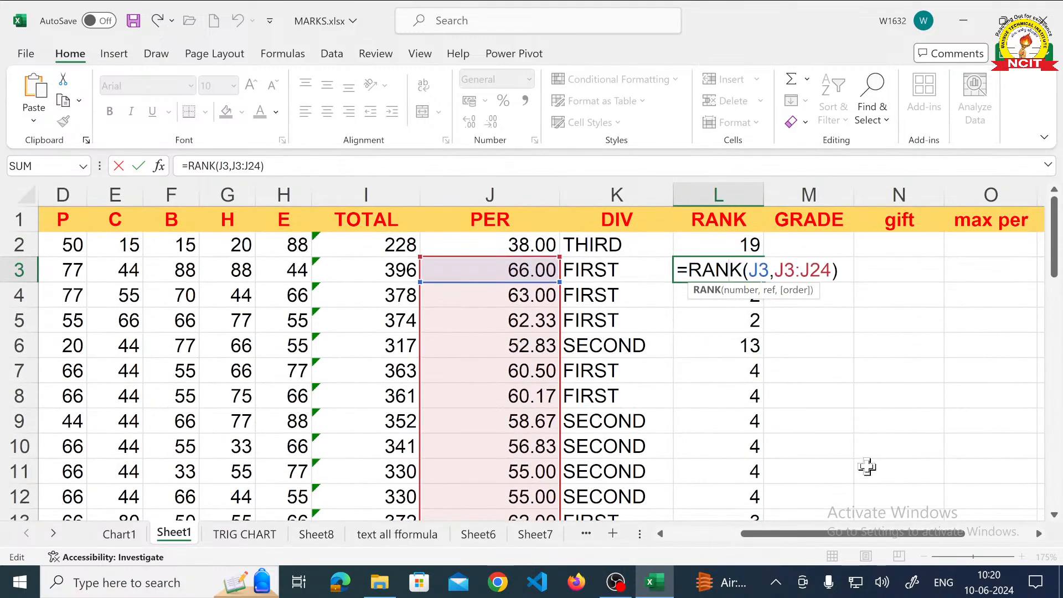
pyautogui.press('Return')
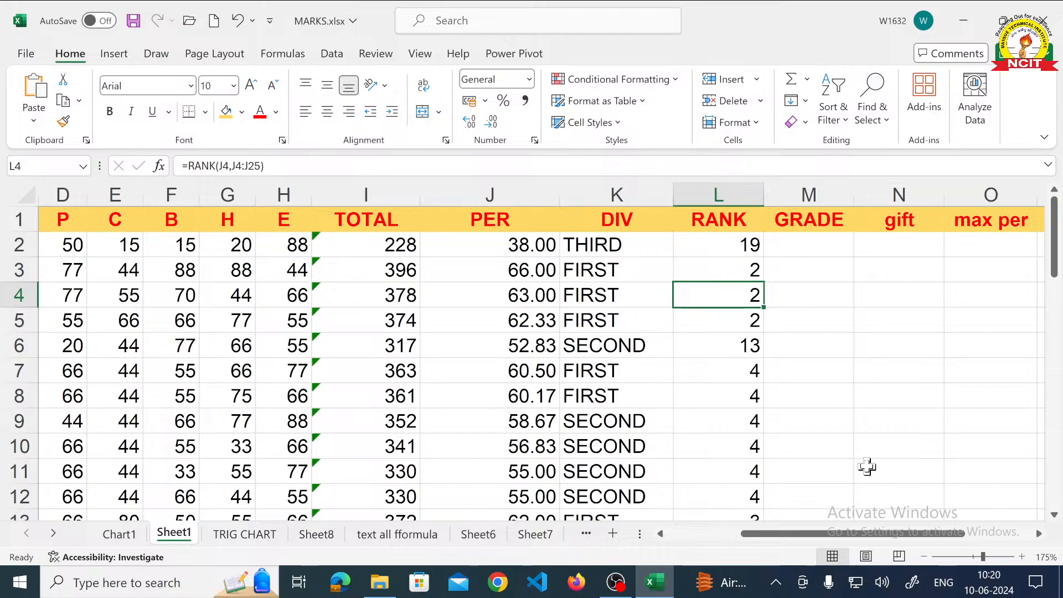
# - Examine the RANK formula in cell L4 and check where its referenced PER range starts and ends
pyautogui.doubleClick(739, 295)
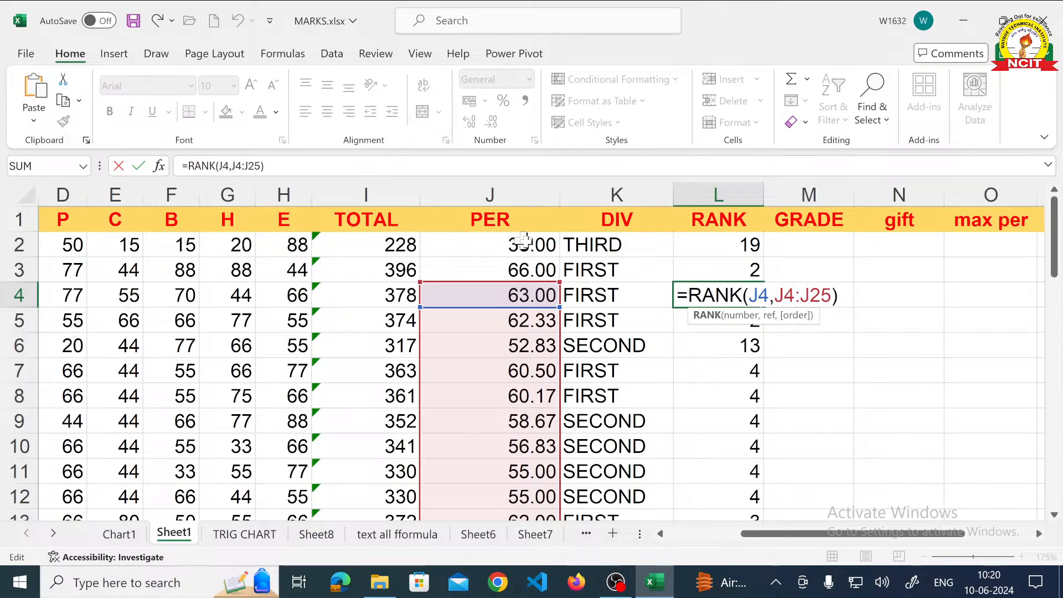
pyautogui.scroll(-5, 523, 249)
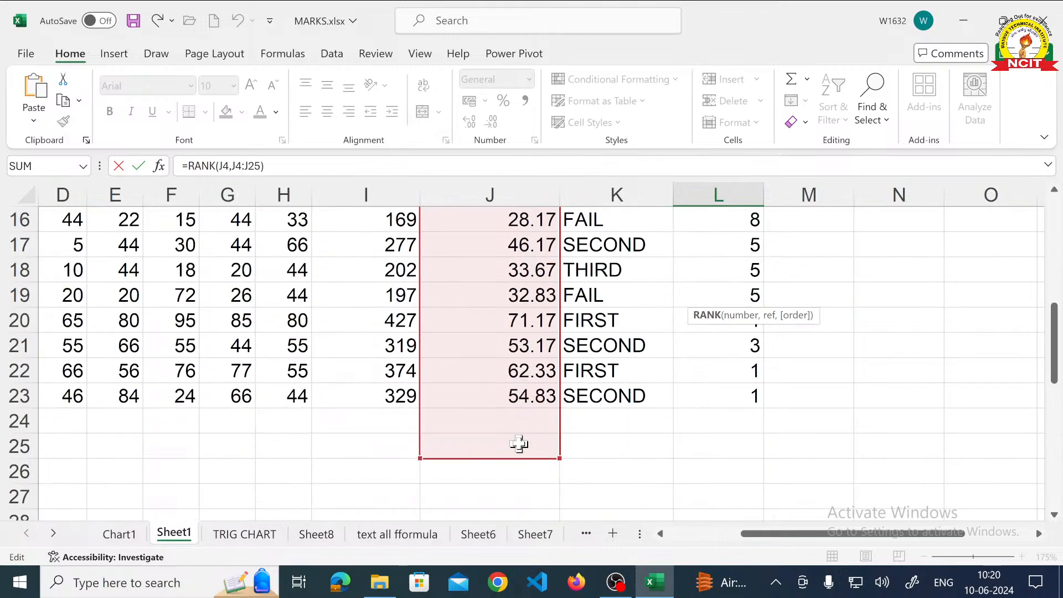
pyautogui.scroll(5, 519, 443)
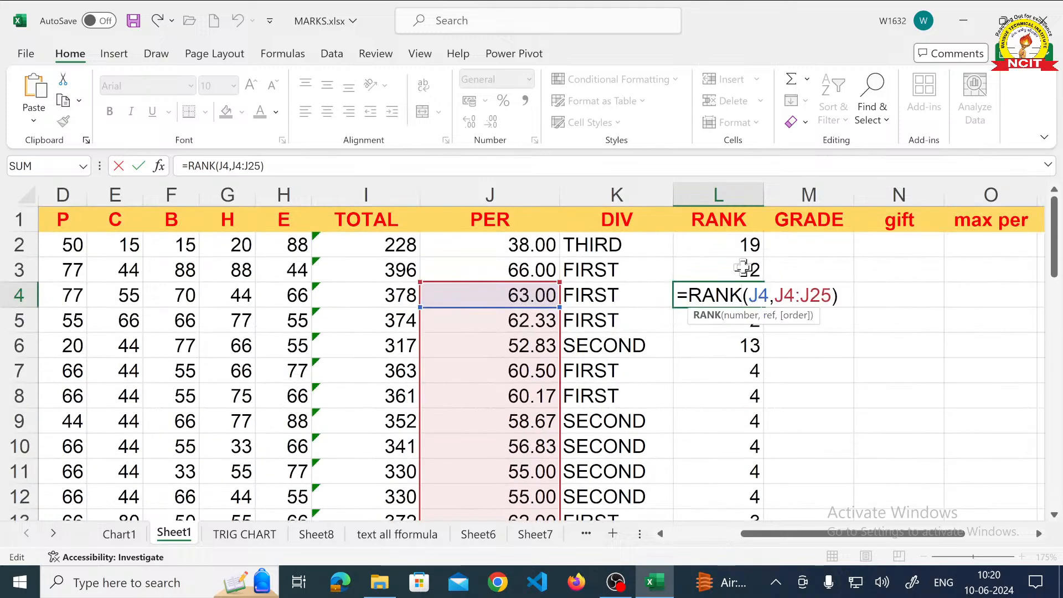
pyautogui.hotkey('ctrl', 'Return')
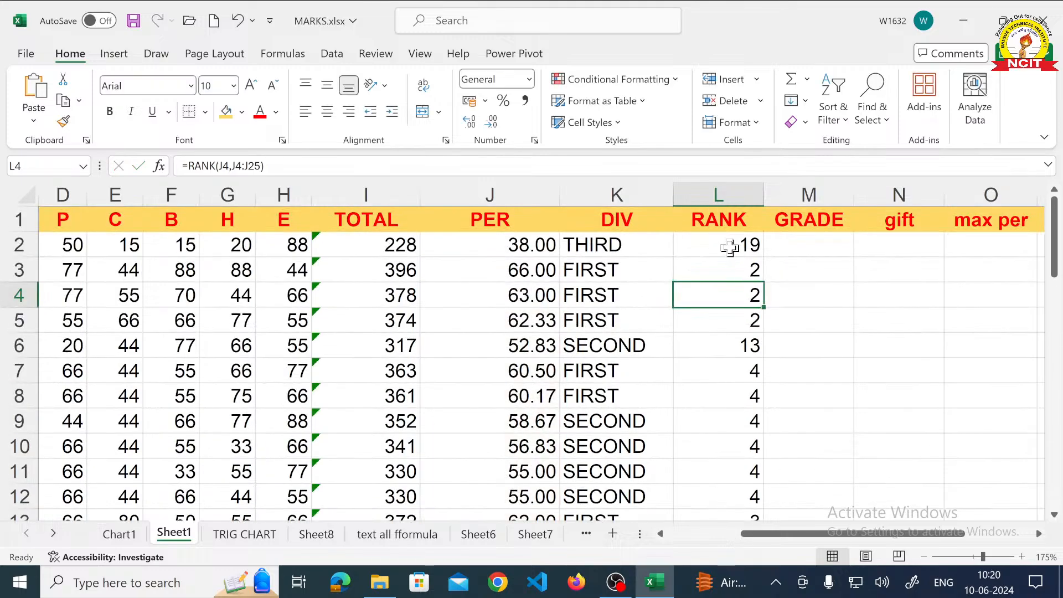
# - Clear the ranks in L2:L23 and begin a new RANK formula in L2 with the whole range still selected
pyautogui.moveTo(730, 244); pyautogui.dragTo(756, 440)
pyautogui.press('Delete')
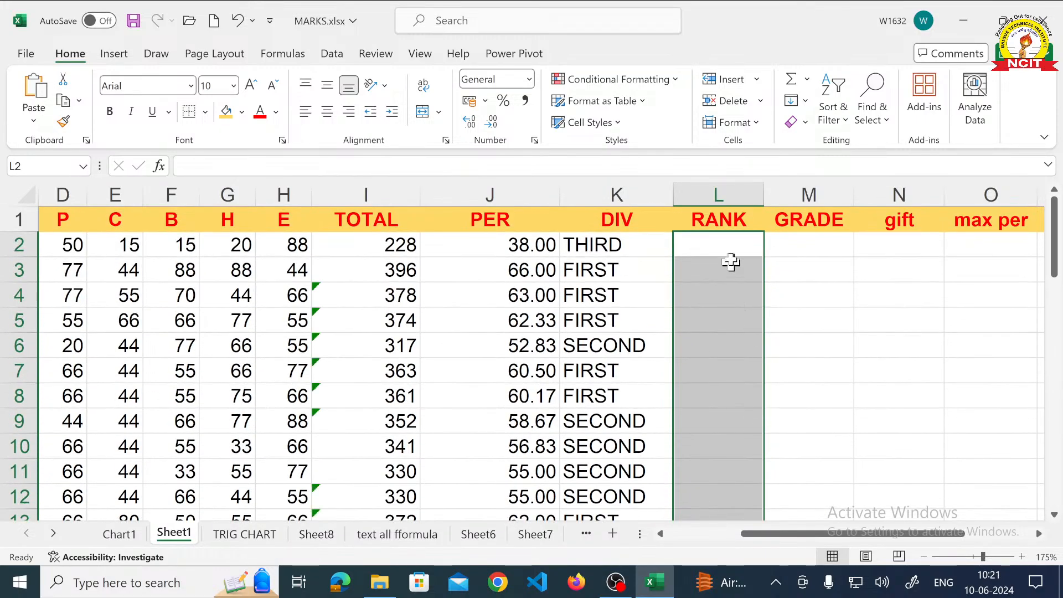
pyautogui.write('=')
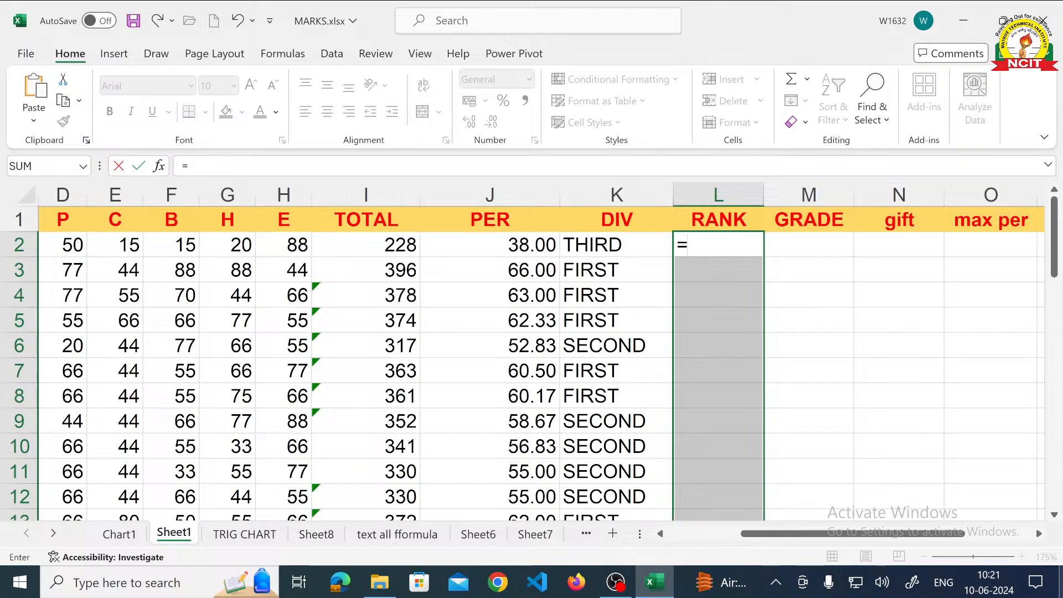
pyautogui.write('RANK')
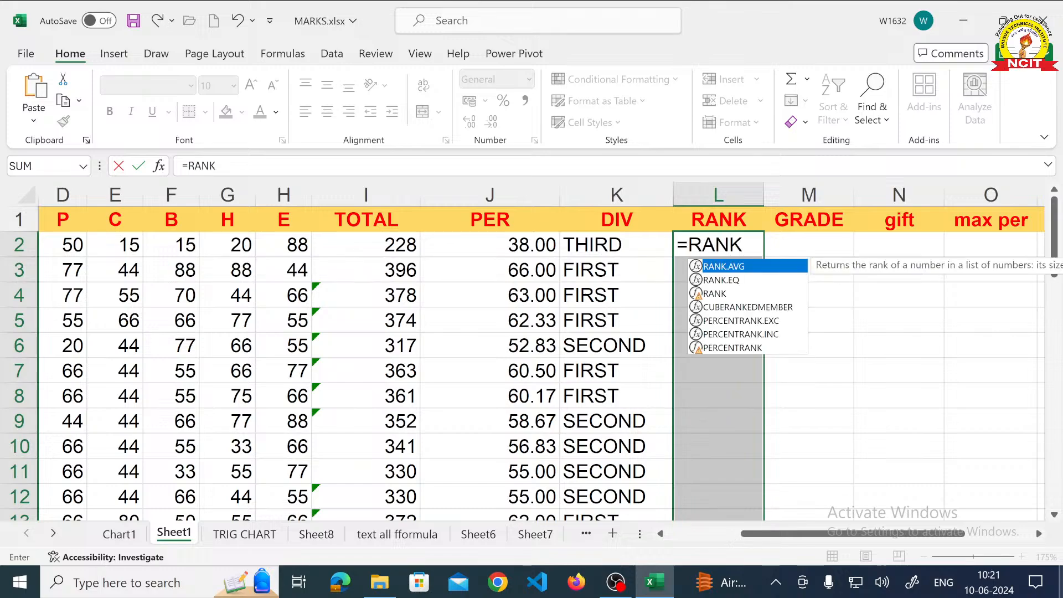
pyautogui.write('(')
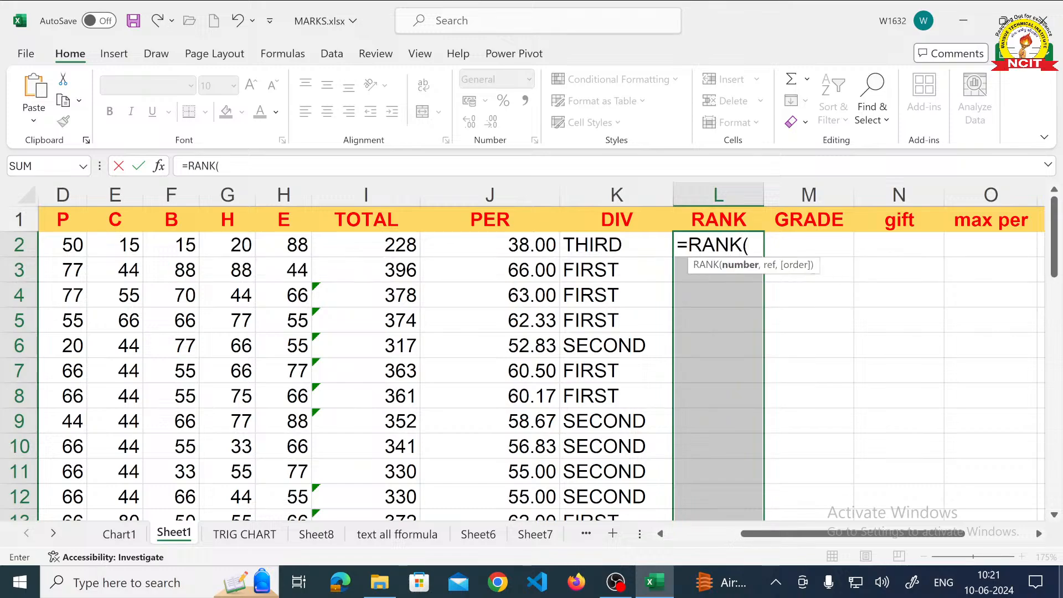
# - Supply J2 as the number to rank and J2:J23 as the reference range in the RANK formula
pyautogui.click(525, 242)
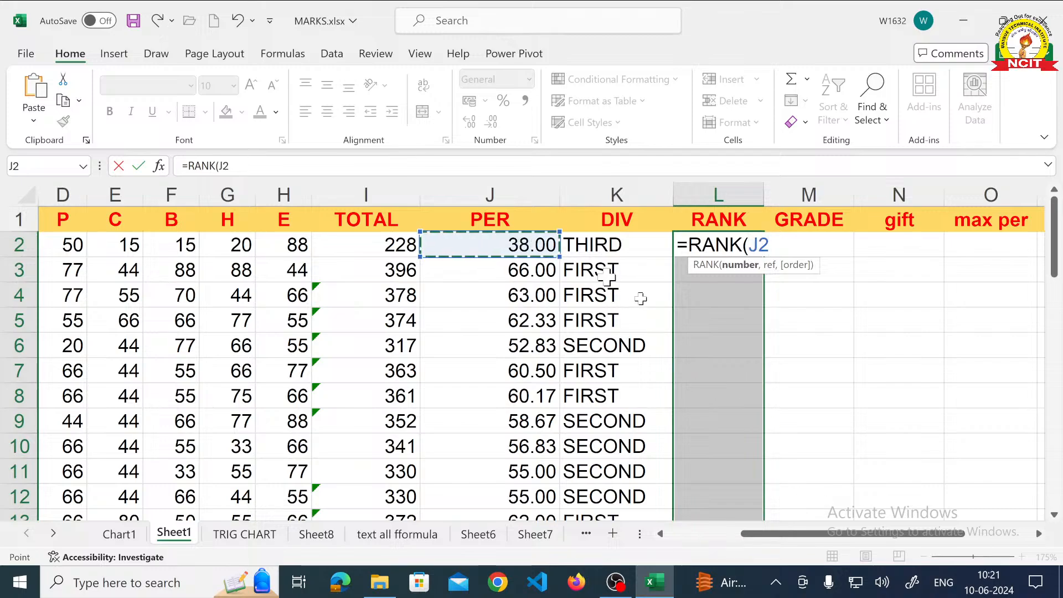
pyautogui.write(',')
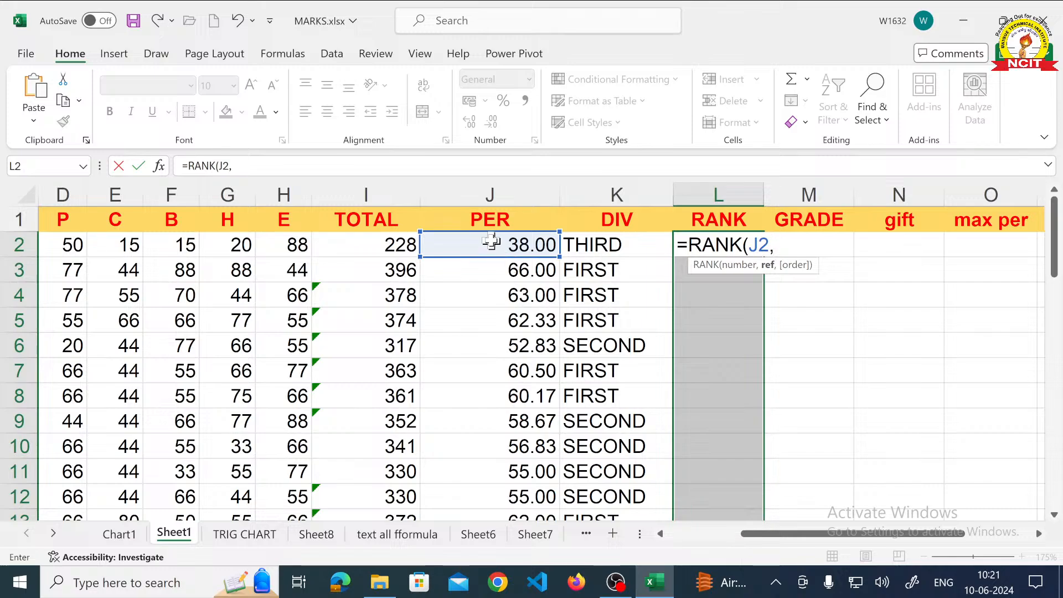
pyautogui.moveTo(491, 243); pyautogui.dragTo(498, 468)
pyautogui.scroll(4, 629, 408)
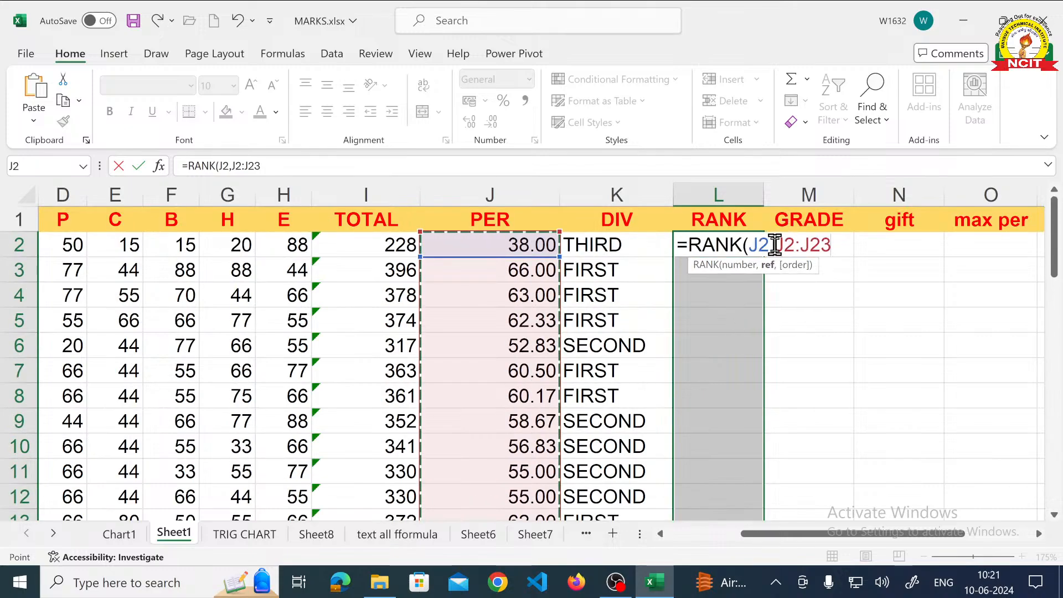
# - Make the reference range absolute as $J$2:$J$23, close the formula, and enter it in all selected RANK cells at once
pyautogui.moveTo(774, 244); pyautogui.dragTo(832, 244)
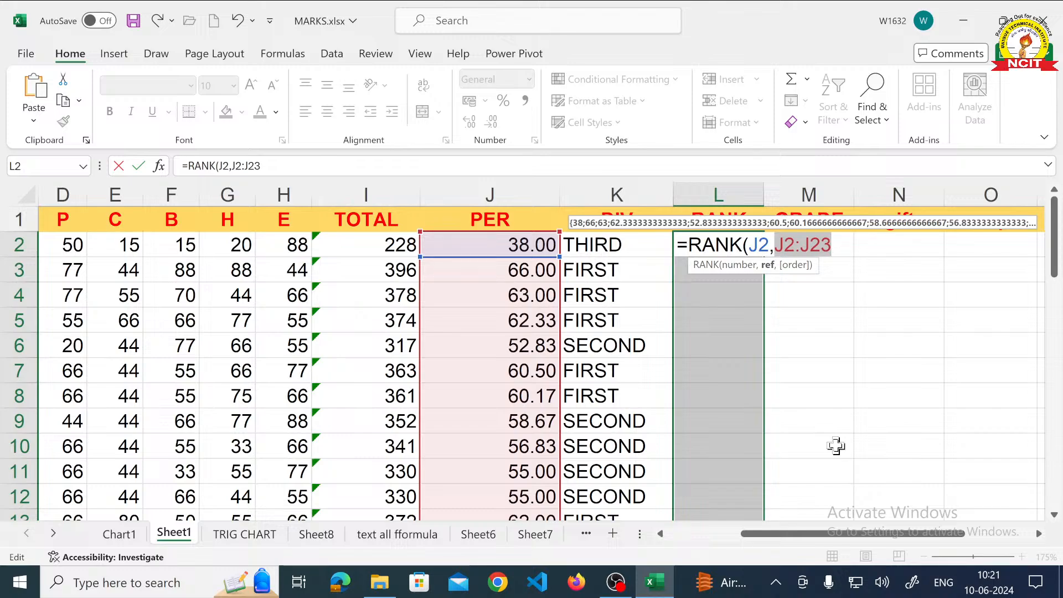
pyautogui.press('F4')
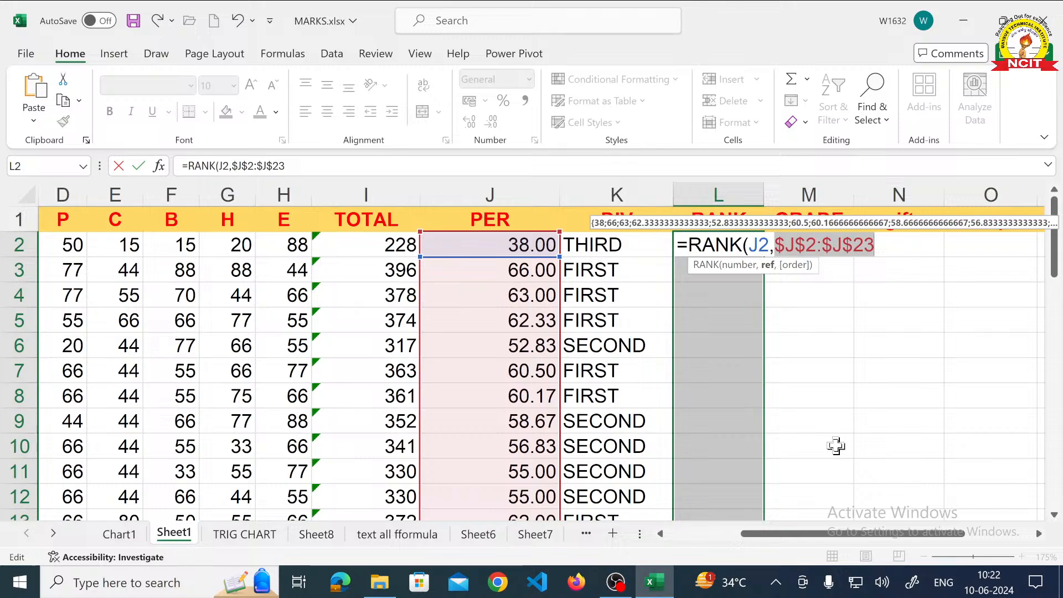
pyautogui.press('Right')
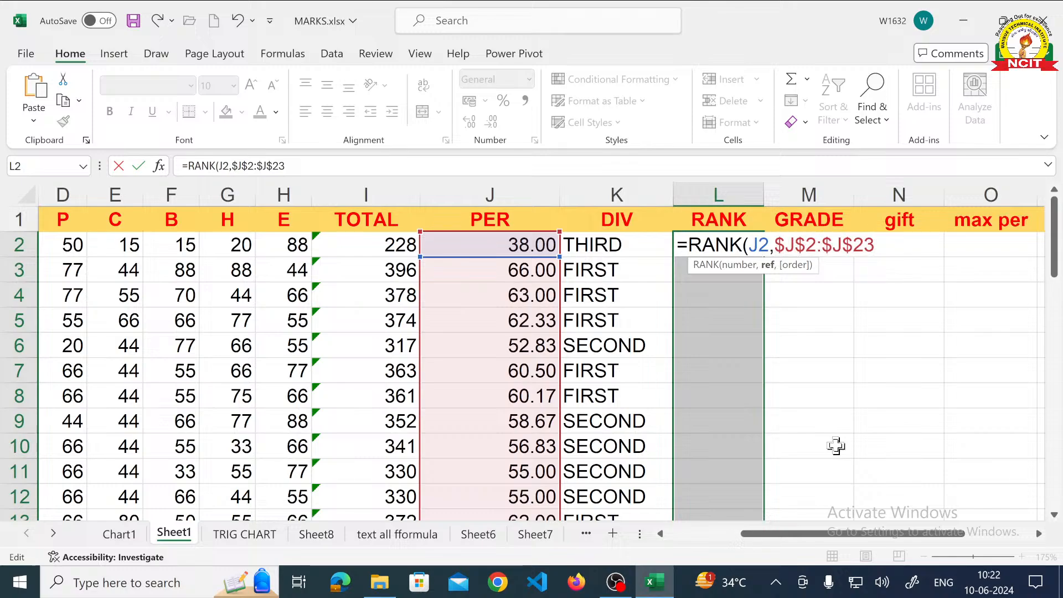
pyautogui.write(')')
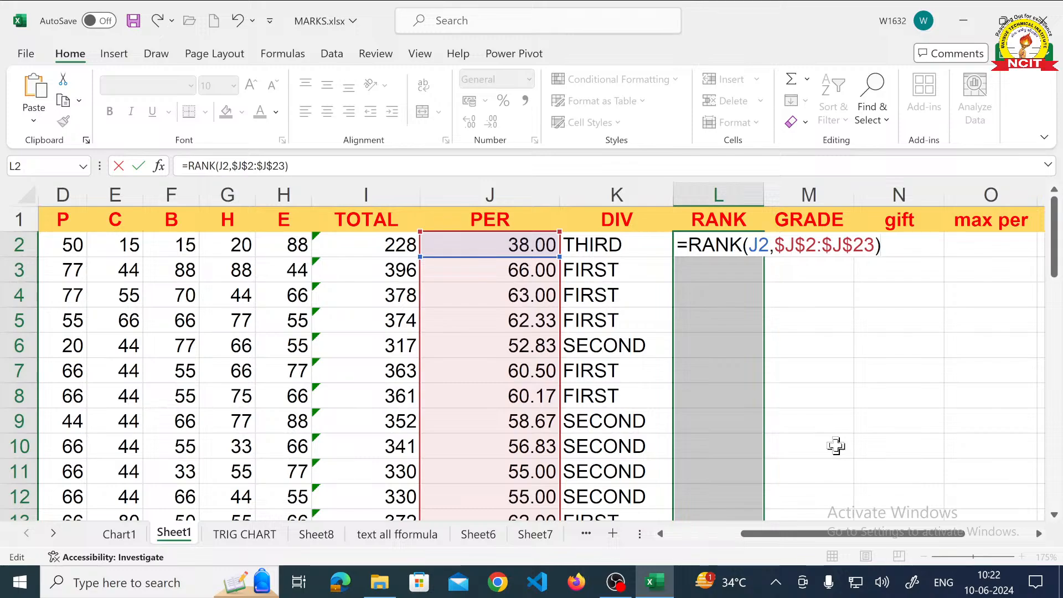
pyautogui.hotkey('ctrl', 'Return')
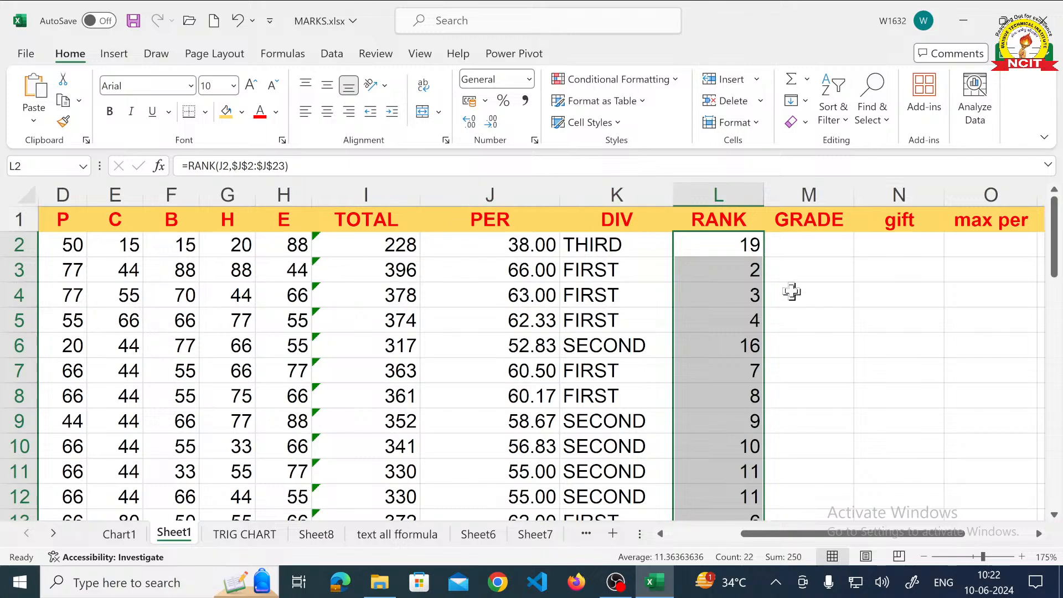
# - Examine the RANK formulas in cells L2 and L3 and check the extent of the PER range each one references
pyautogui.click(723, 256)
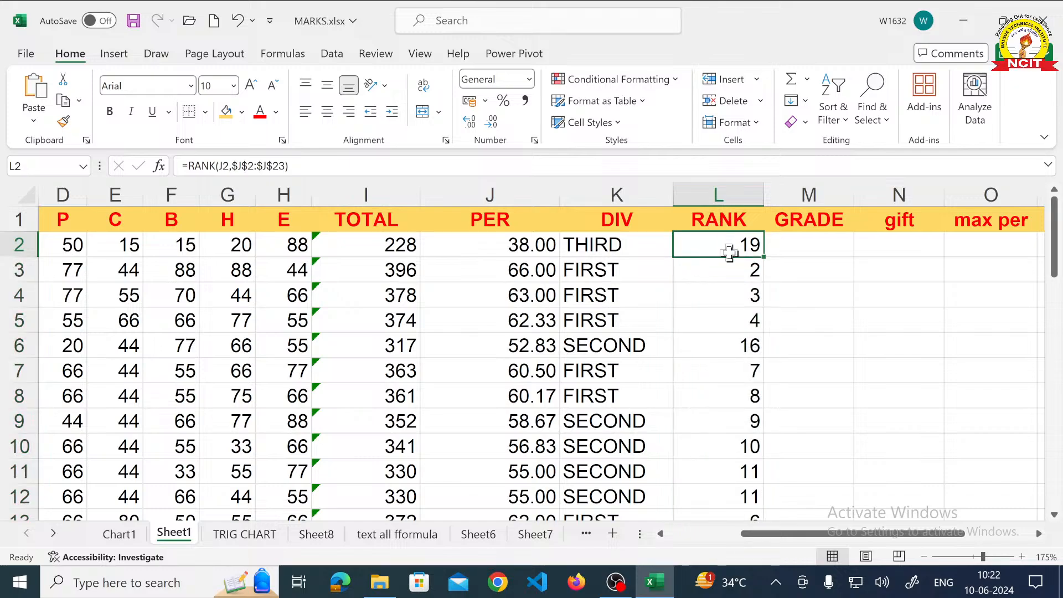
pyautogui.doubleClick(730, 248)
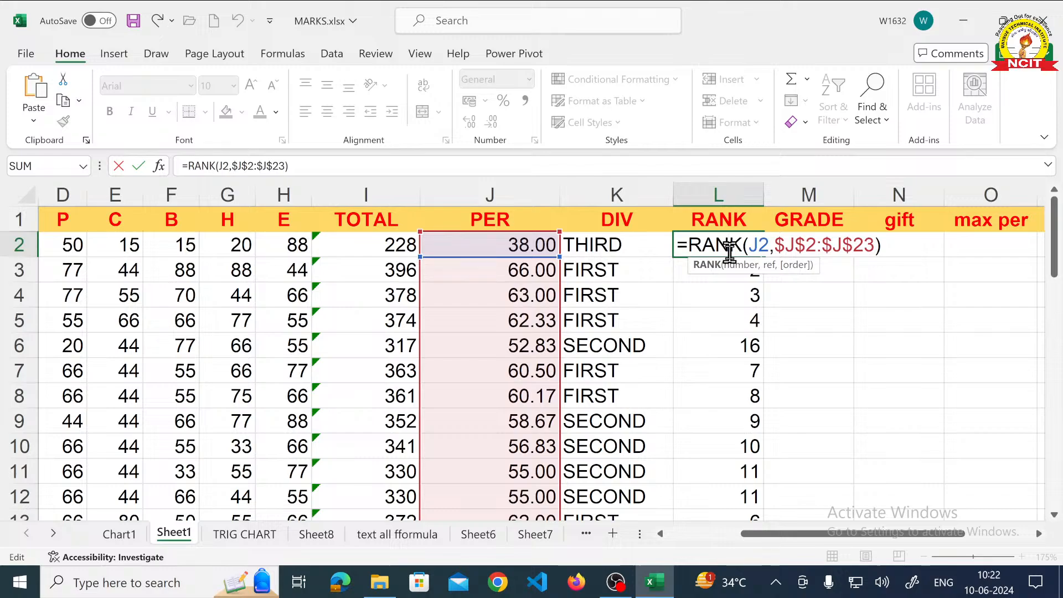
pyautogui.press('Return')
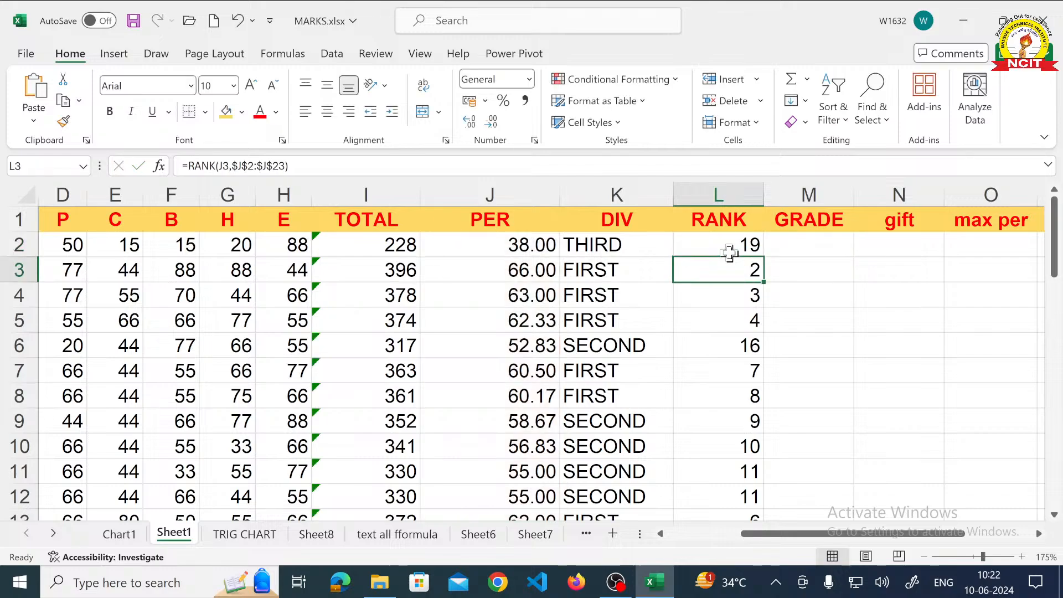
pyautogui.doubleClick(732, 265)
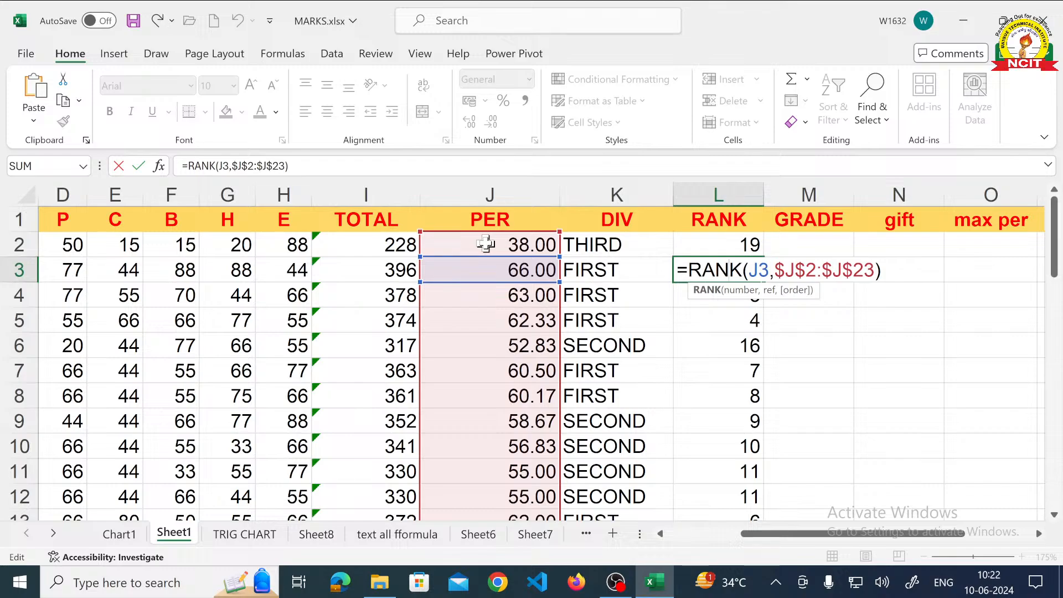
pyautogui.scroll(-7, 486, 243)
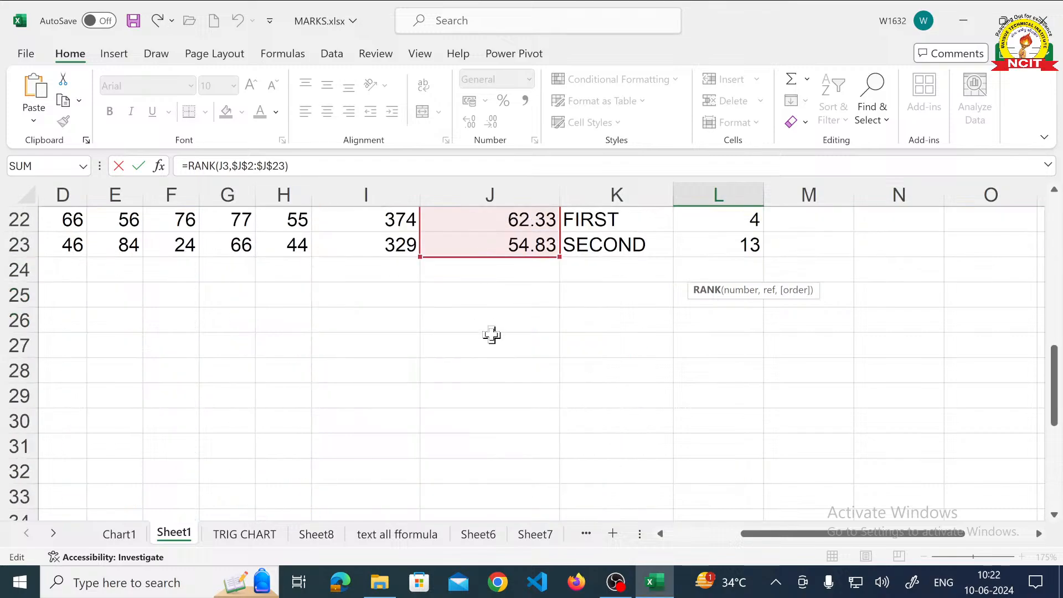
pyautogui.scroll(7, 483, 246)
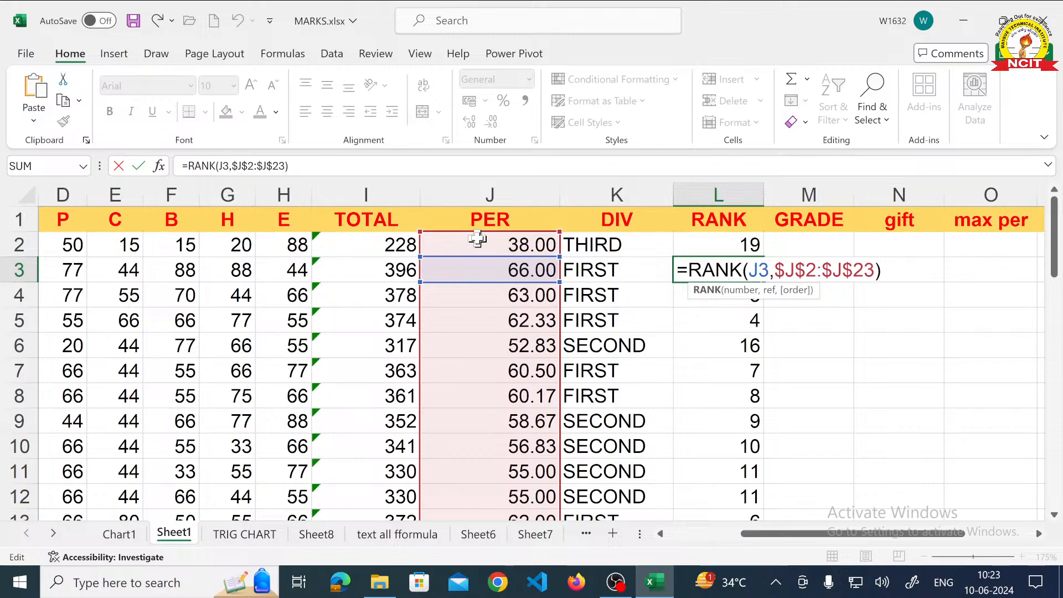
pyautogui.scroll(-5, 477, 239)
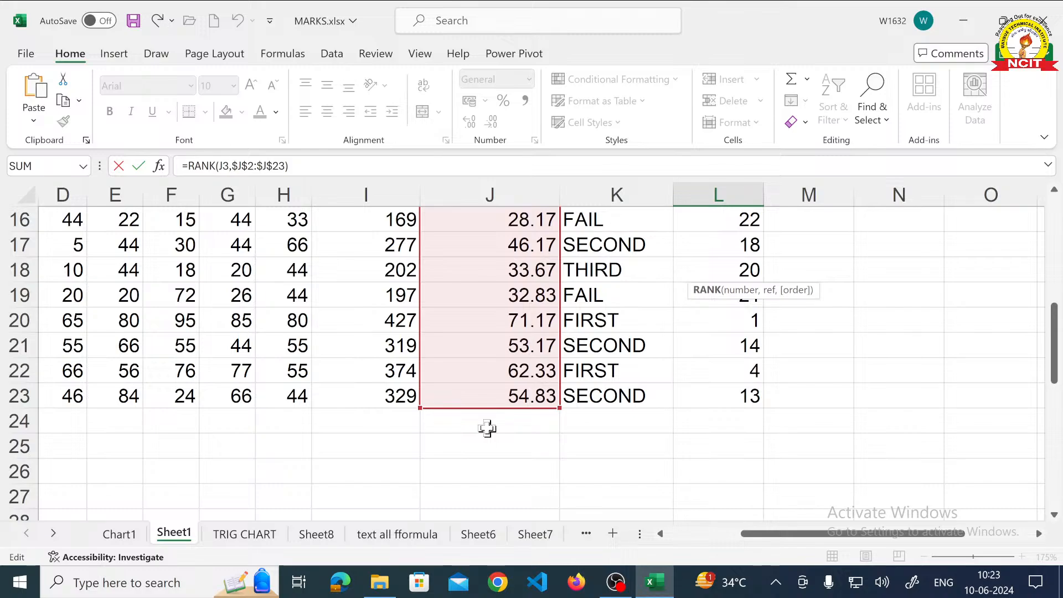
pyautogui.scroll(5, 487, 428)
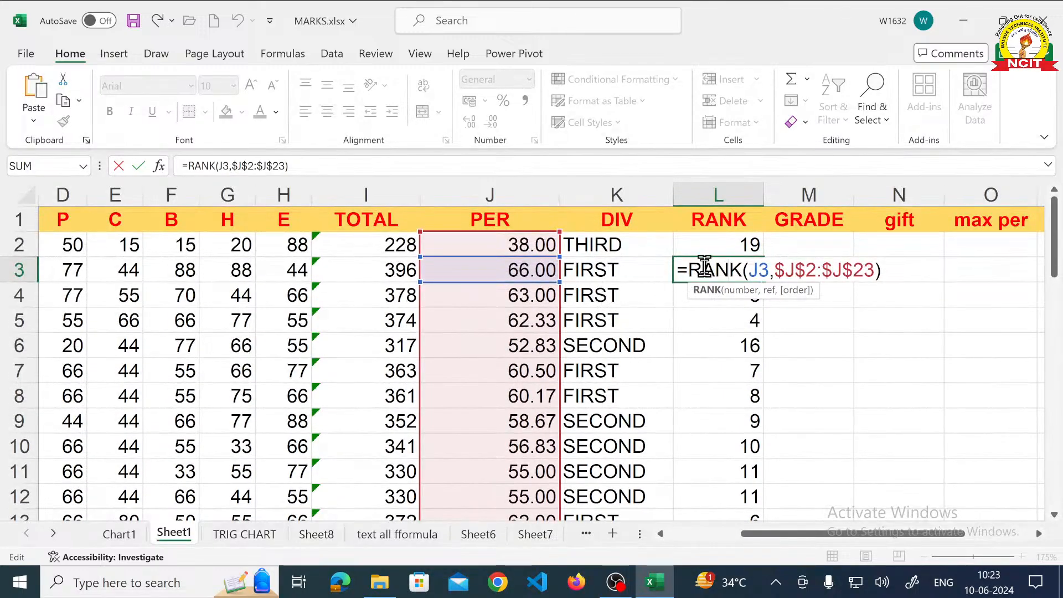
pyautogui.hotkey('ctrl', 'Return')
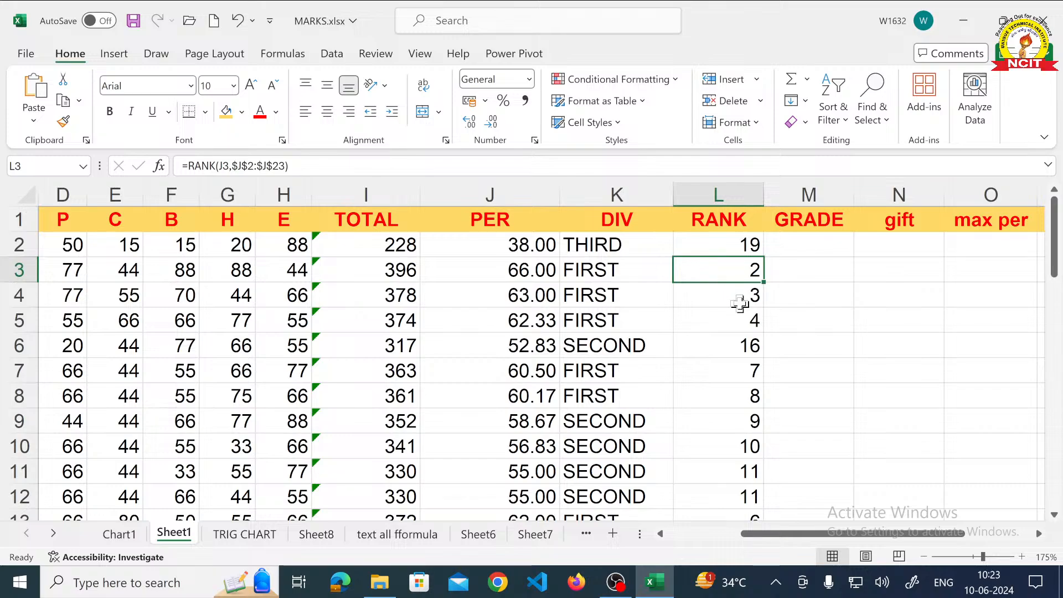
# - Examine the RANK formulas in cell L4 and the last student's cell L23, checking the PER range each one references
pyautogui.click(740, 302)
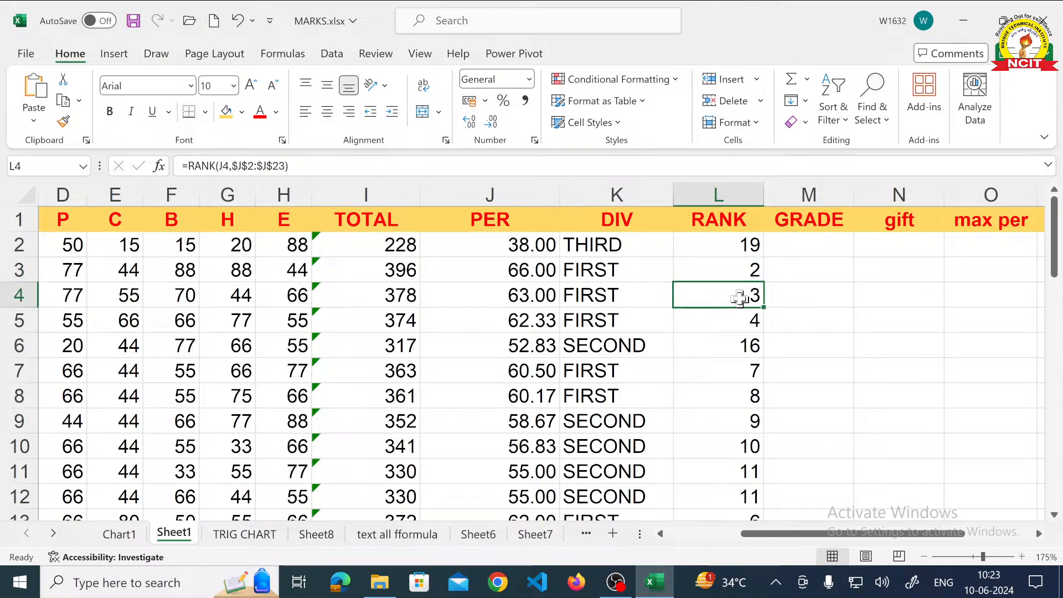
pyautogui.doubleClick(740, 299)
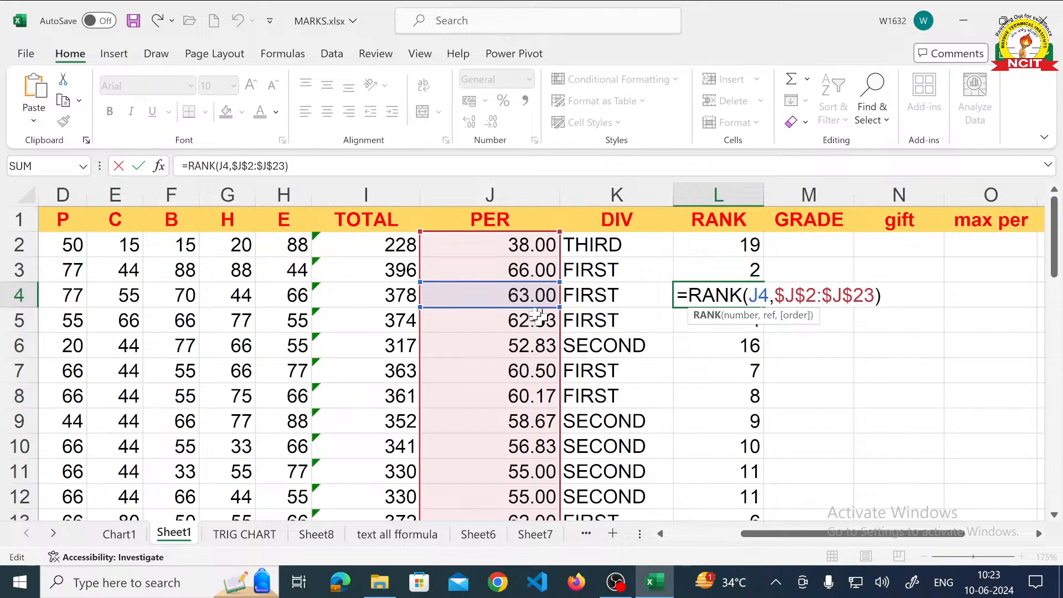
pyautogui.scroll(-6, 513, 368)
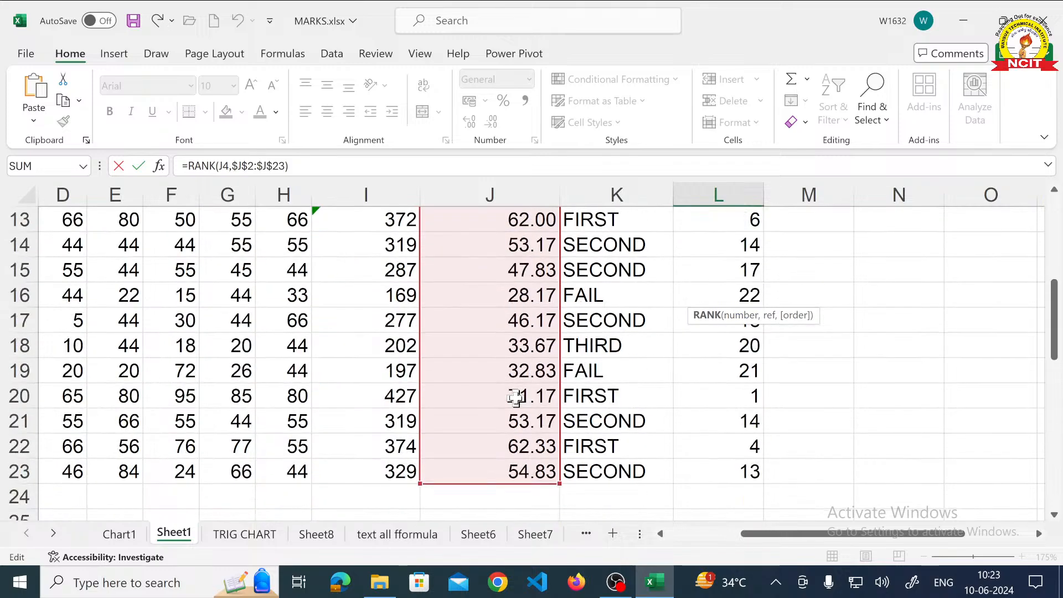
pyautogui.scroll(6, 514, 394)
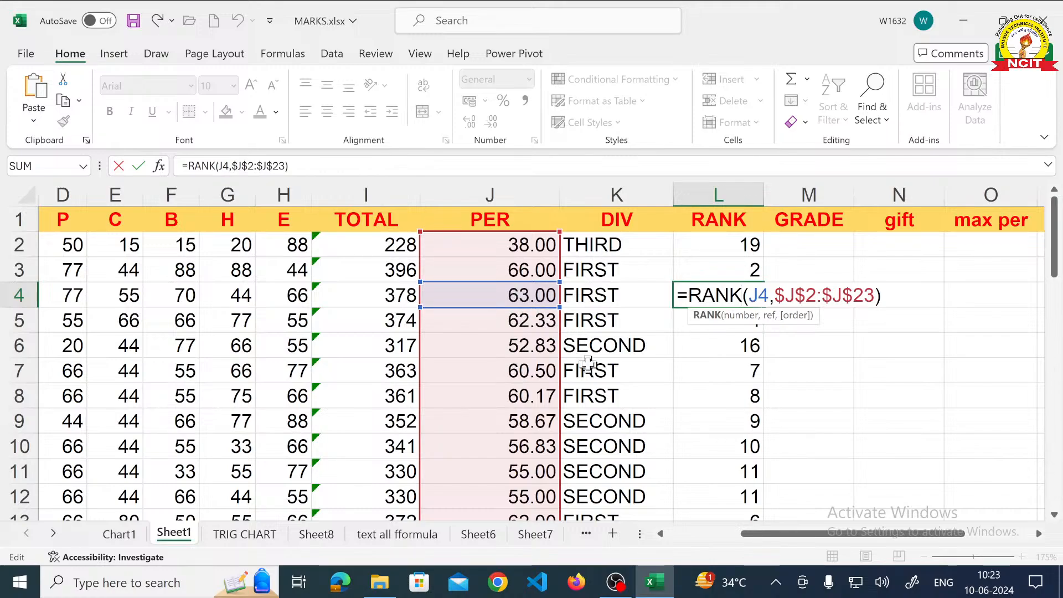
pyautogui.hotkey('ctrl', 'Return')
pyautogui.scroll(-2, 751, 395)
pyautogui.scroll(-3, 752, 394)
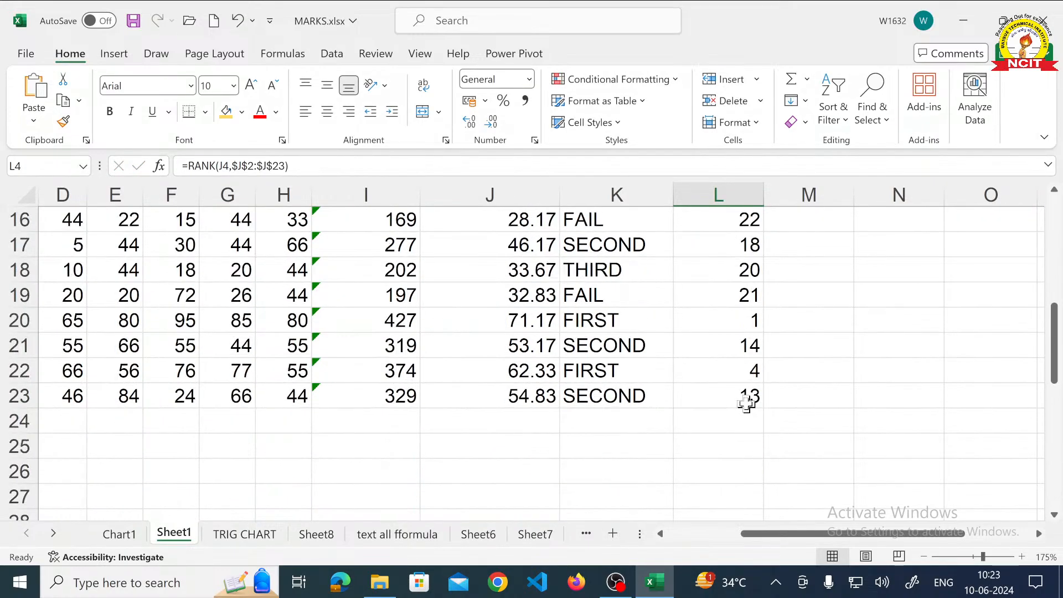
pyautogui.doubleClick(752, 396)
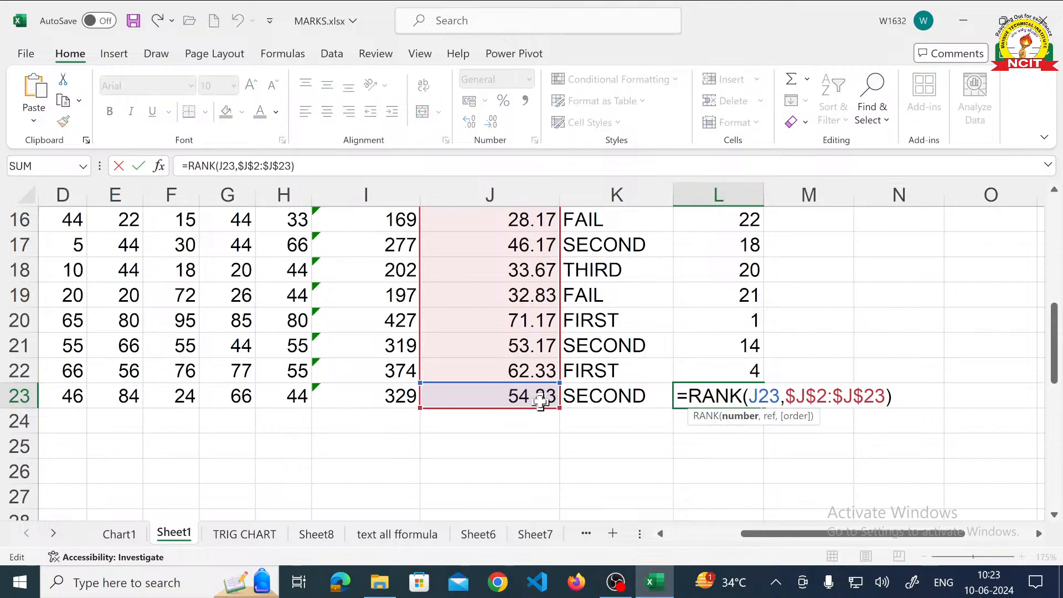
pyautogui.scroll(5, 539, 403)
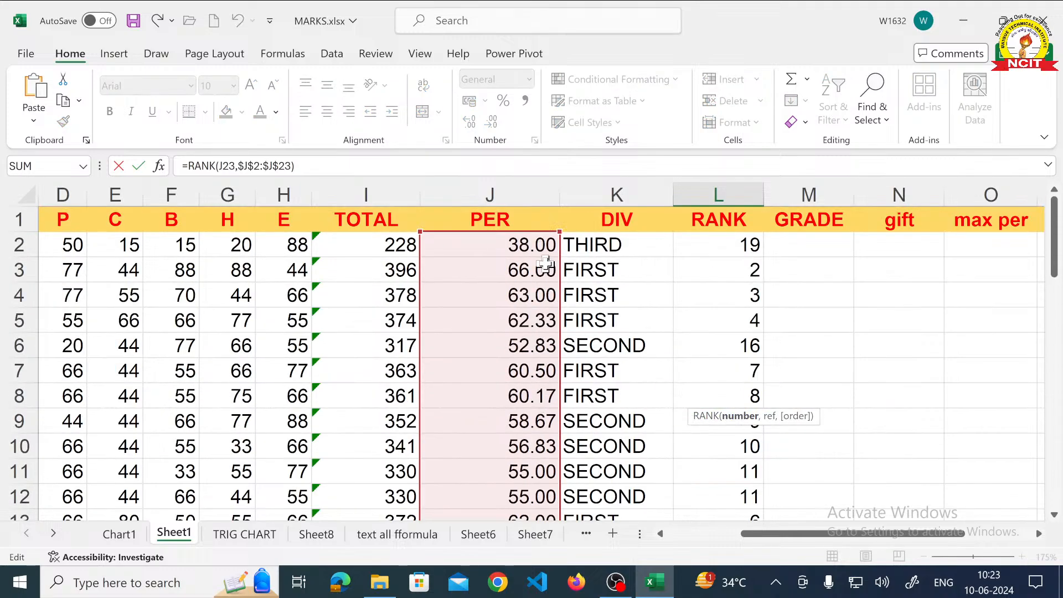
pyautogui.scroll(-4, 771, 231)
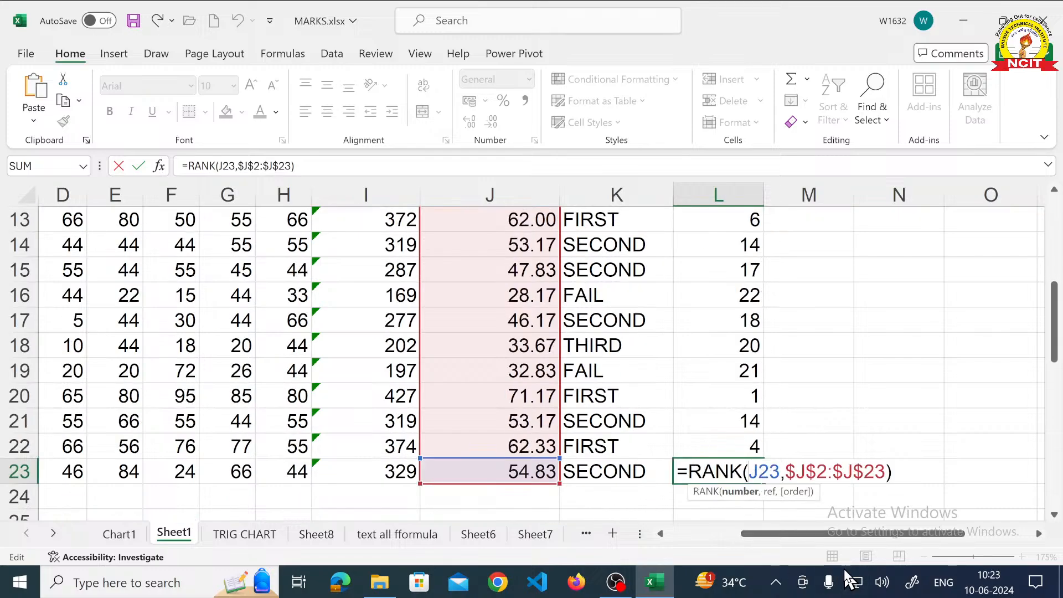
pyautogui.press('Return')
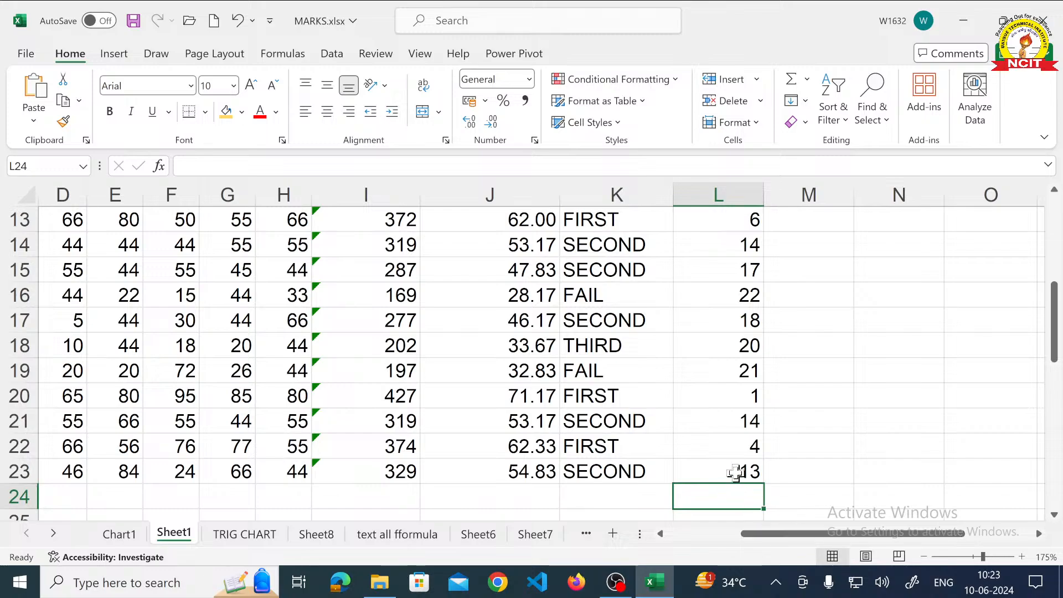
pyautogui.click(735, 472)
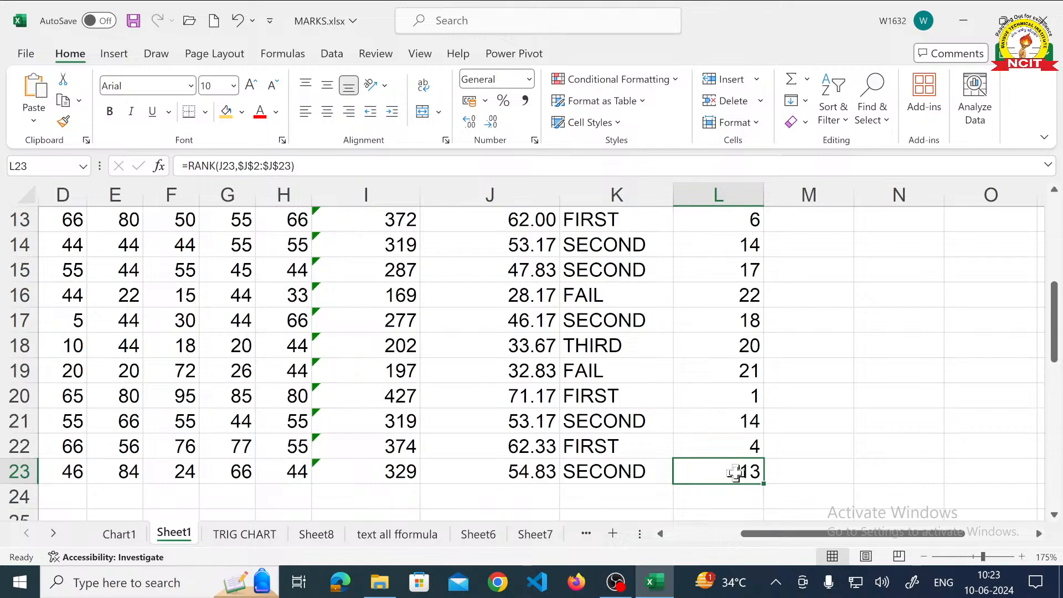
# - Start an IF formula in GRADE cell M2 that returns "S" when J2>=85
pyautogui.scroll(4, 735, 473)
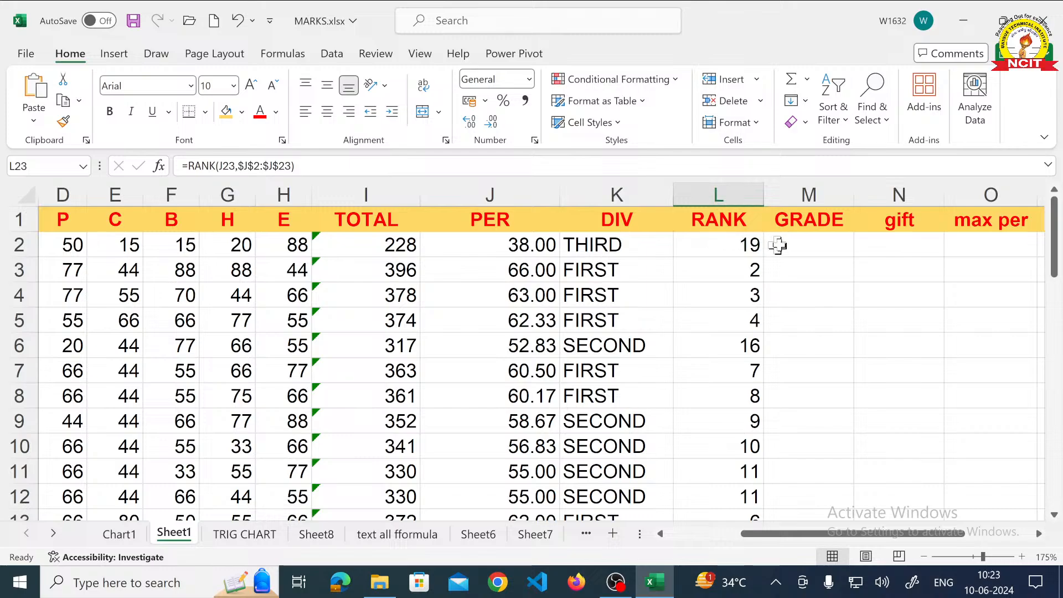
pyautogui.click(797, 244)
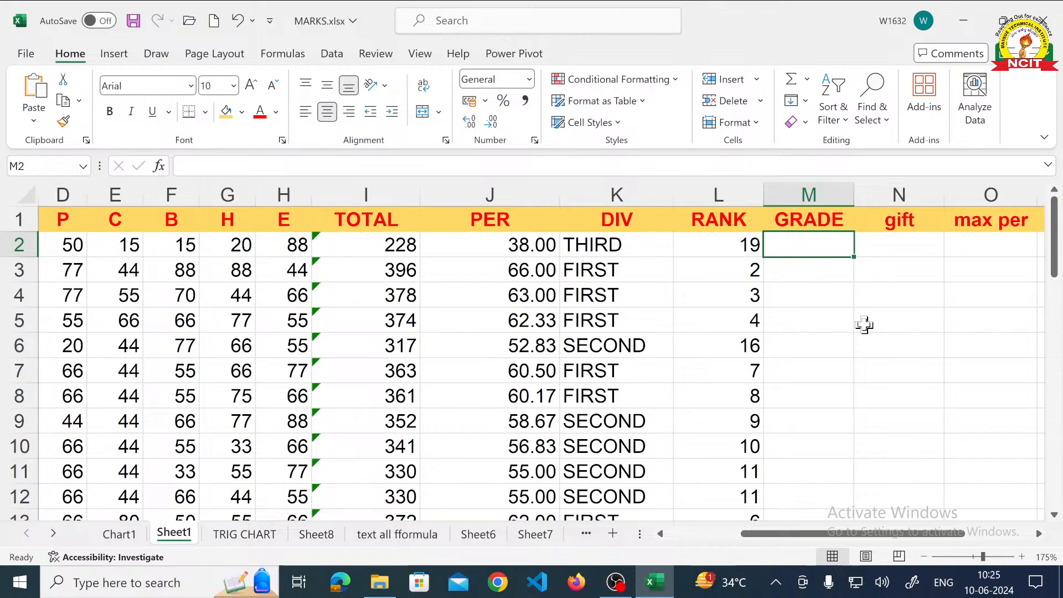
pyautogui.write('=')
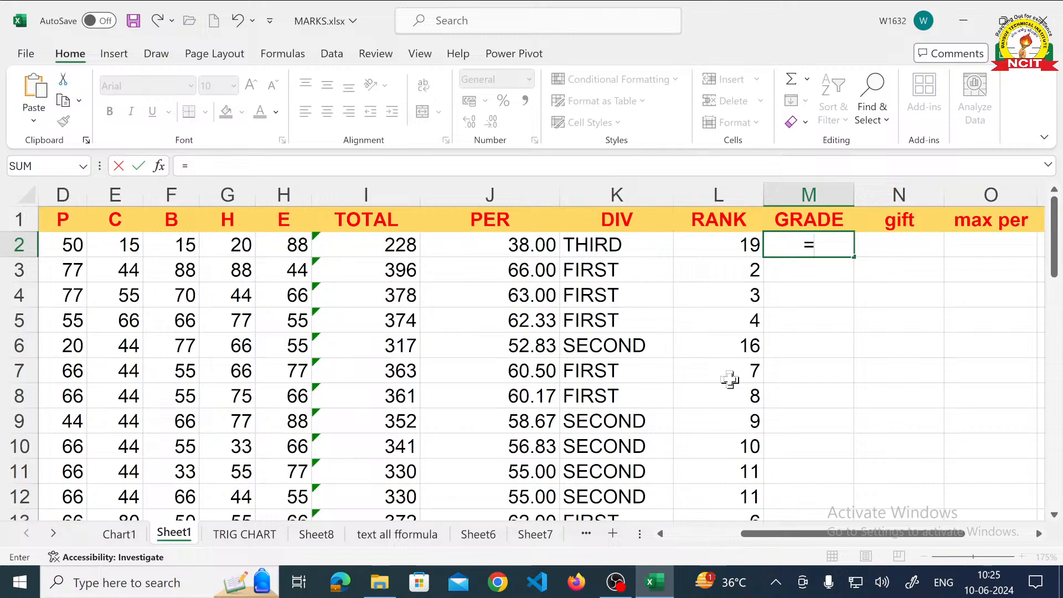
pyautogui.write('IF')
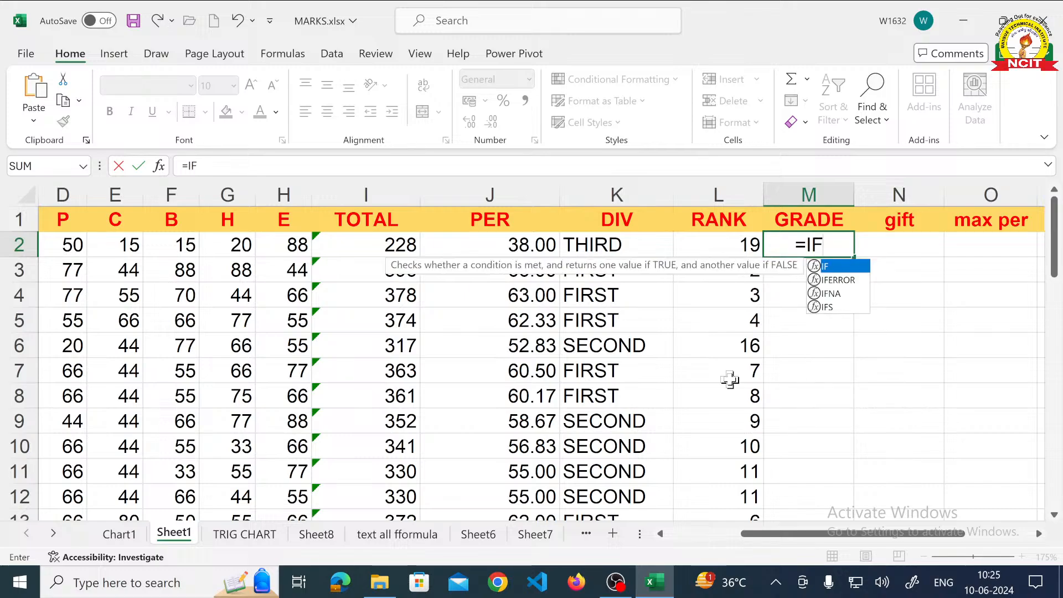
pyautogui.write('(')
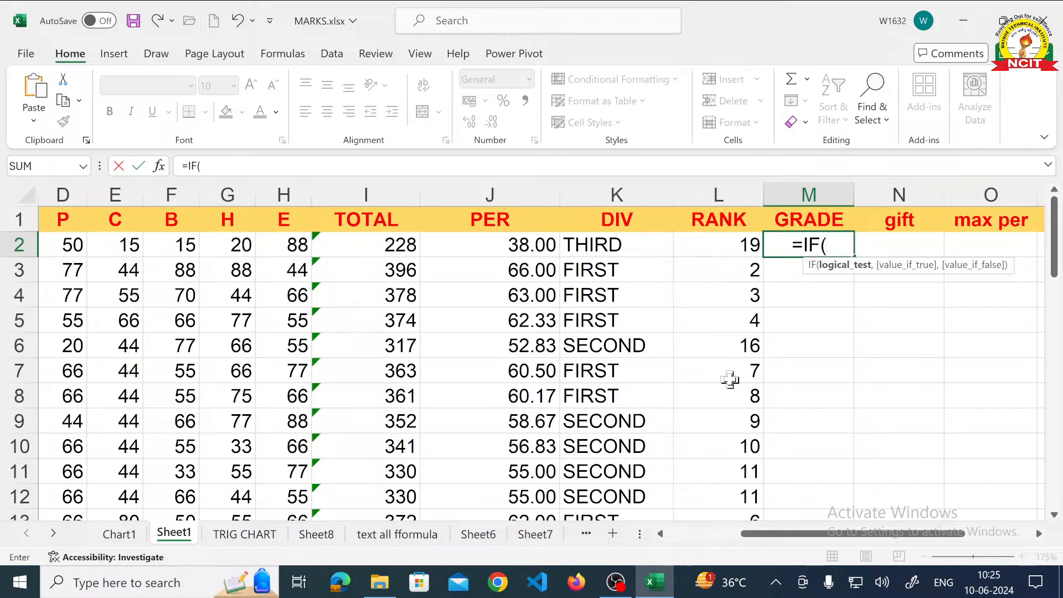
pyautogui.write('J2')
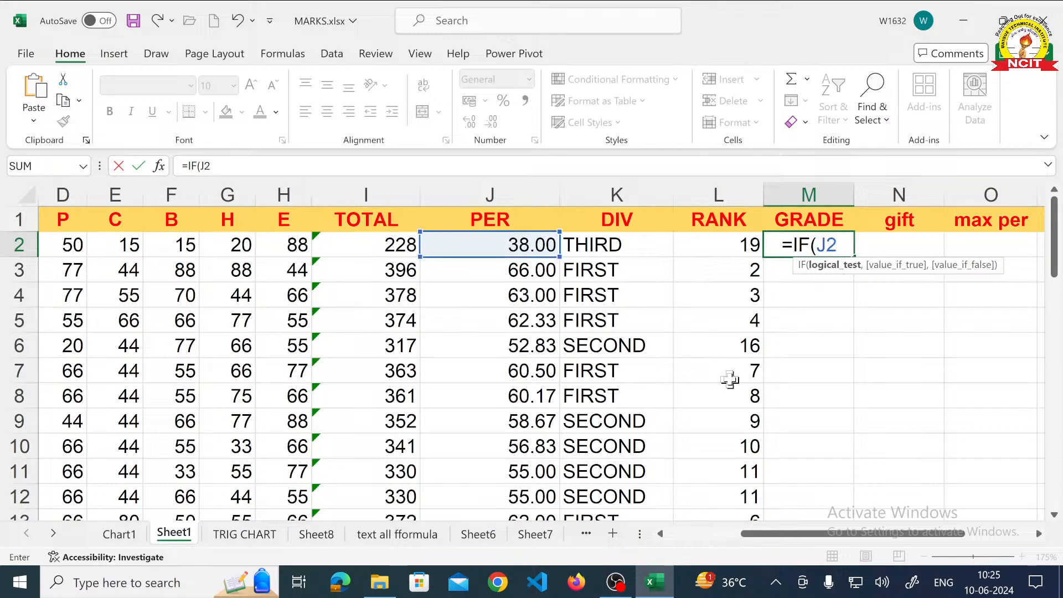
pyautogui.write('>')
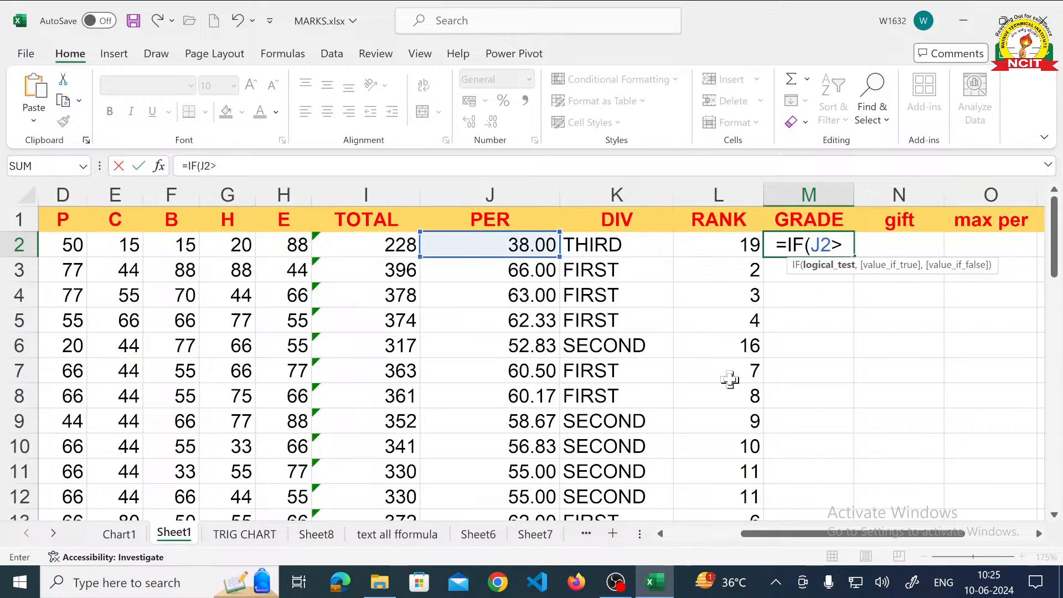
pyautogui.write('=85')
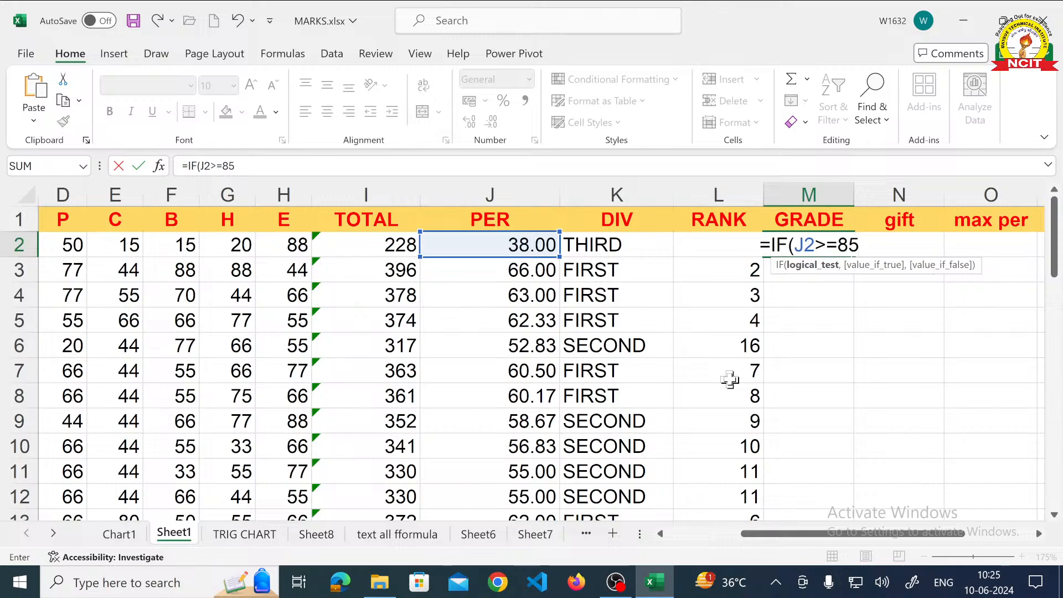
pyautogui.write(',"S')
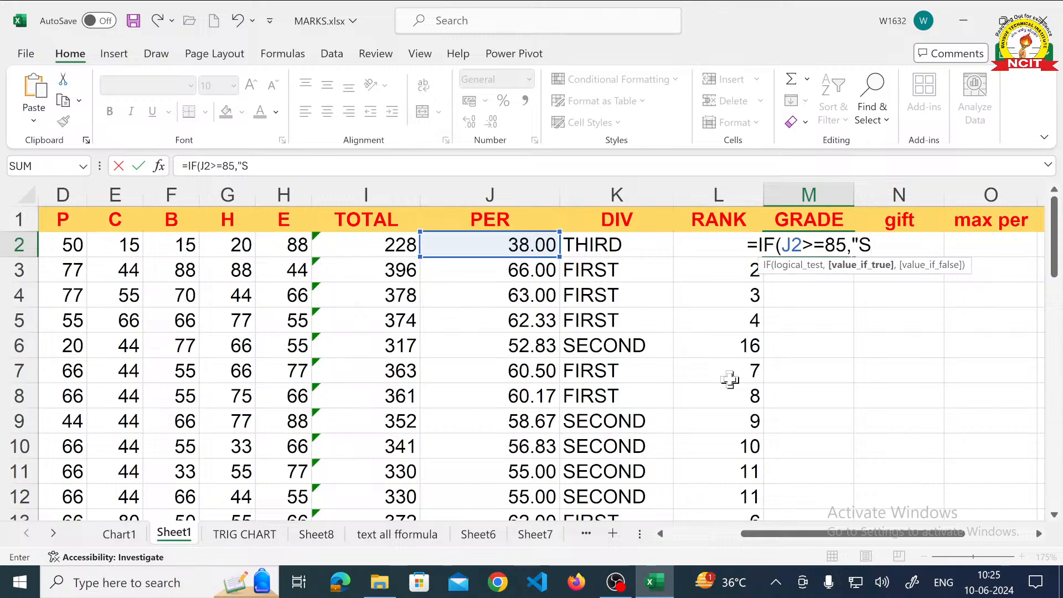
pyautogui.write('",IF')
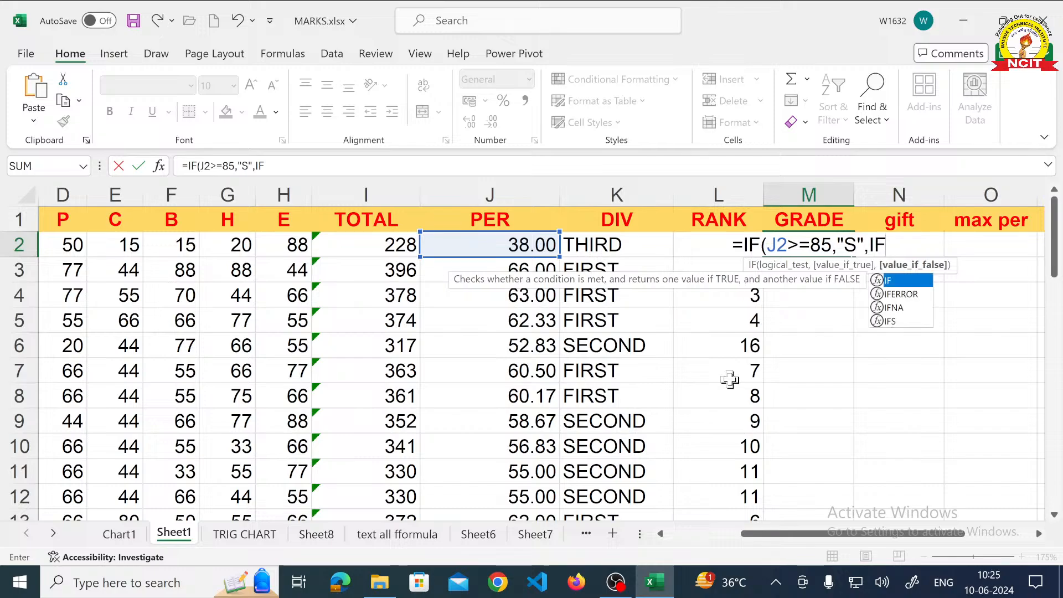
pyautogui.write('(J2>')
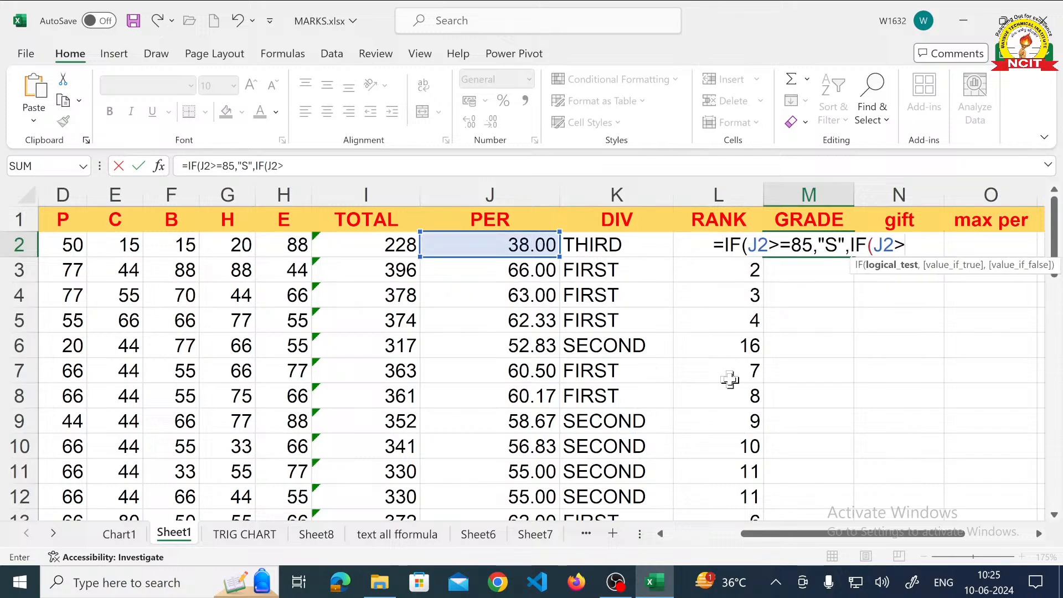
pyautogui.write('=75,"')
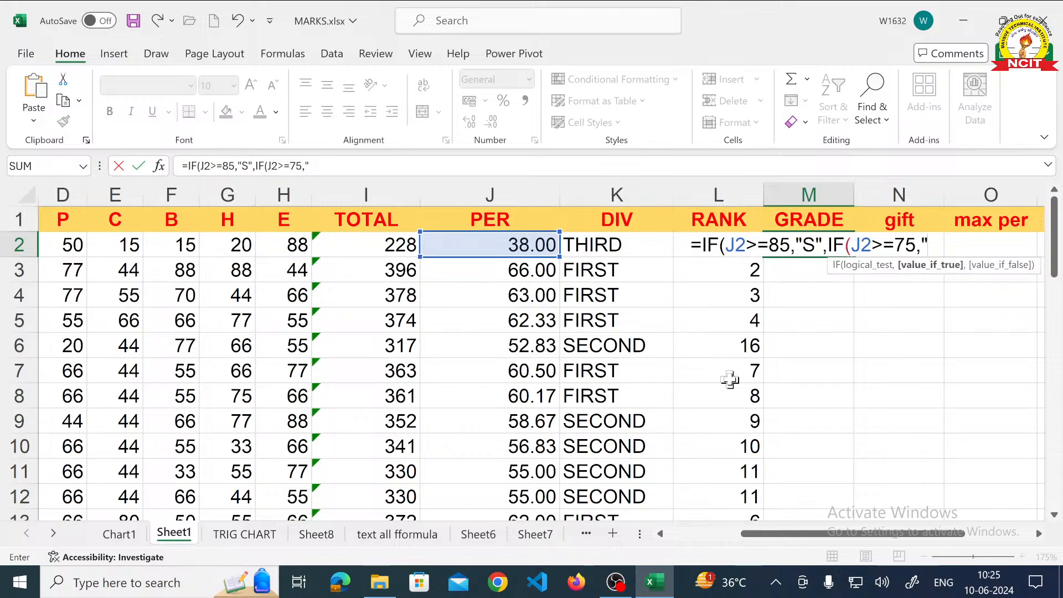
pyautogui.write('A"')
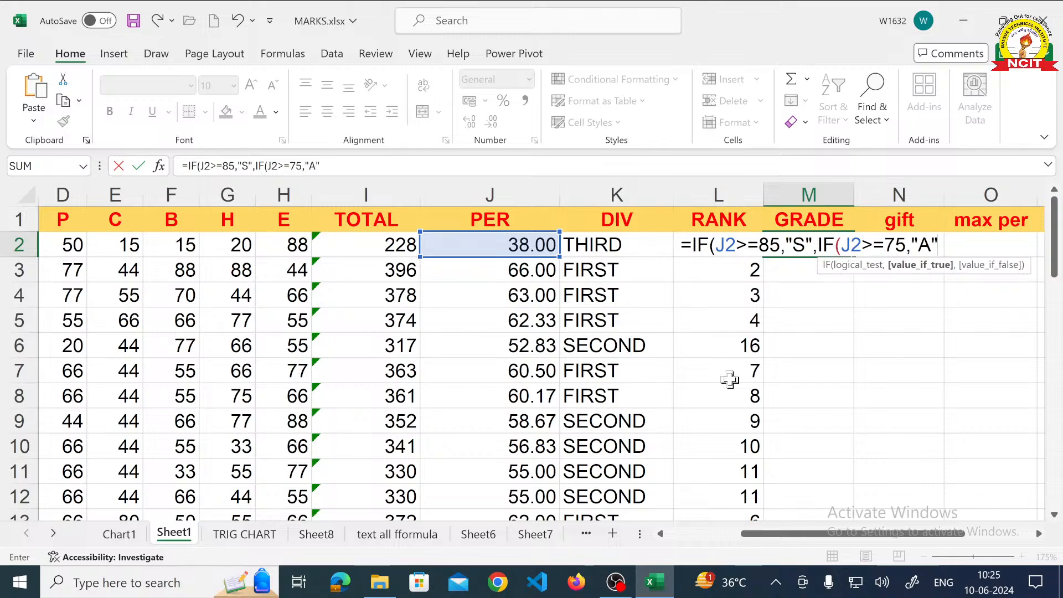
pyautogui.write(',IF(J')
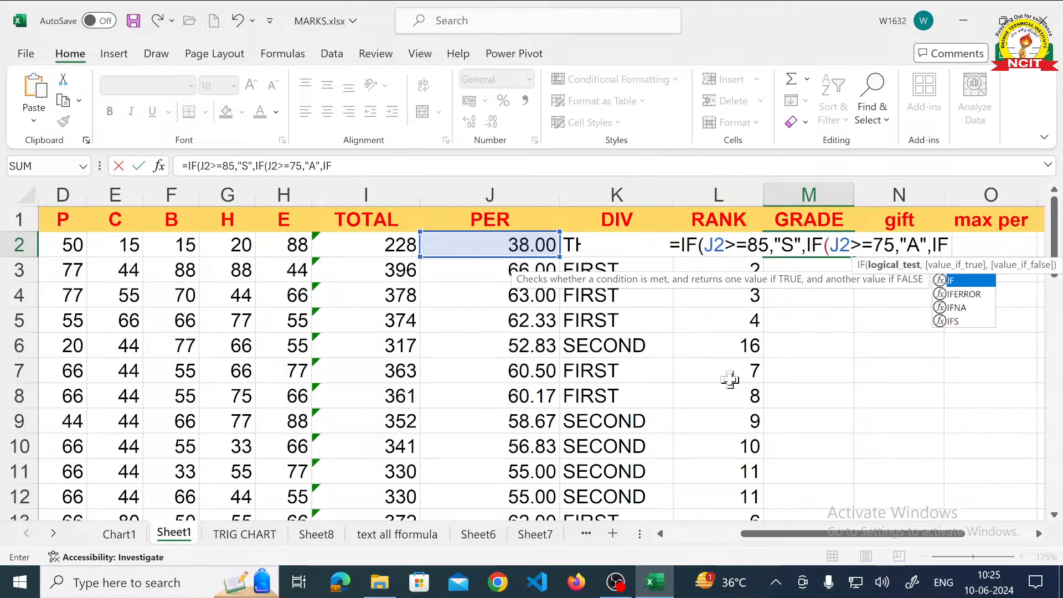
pyautogui.write('2>=')
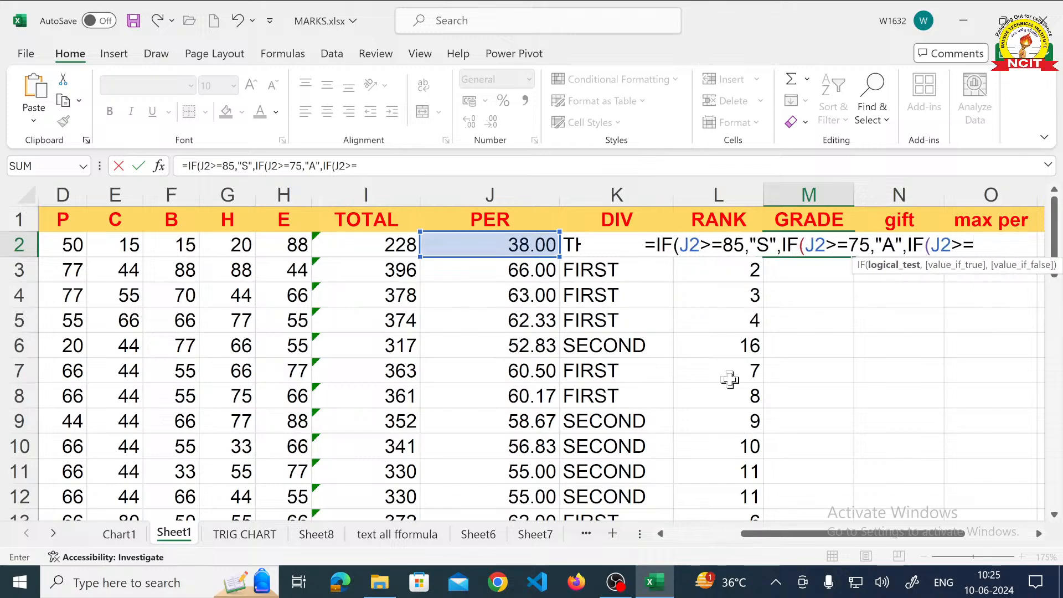
pyautogui.write('65,"')
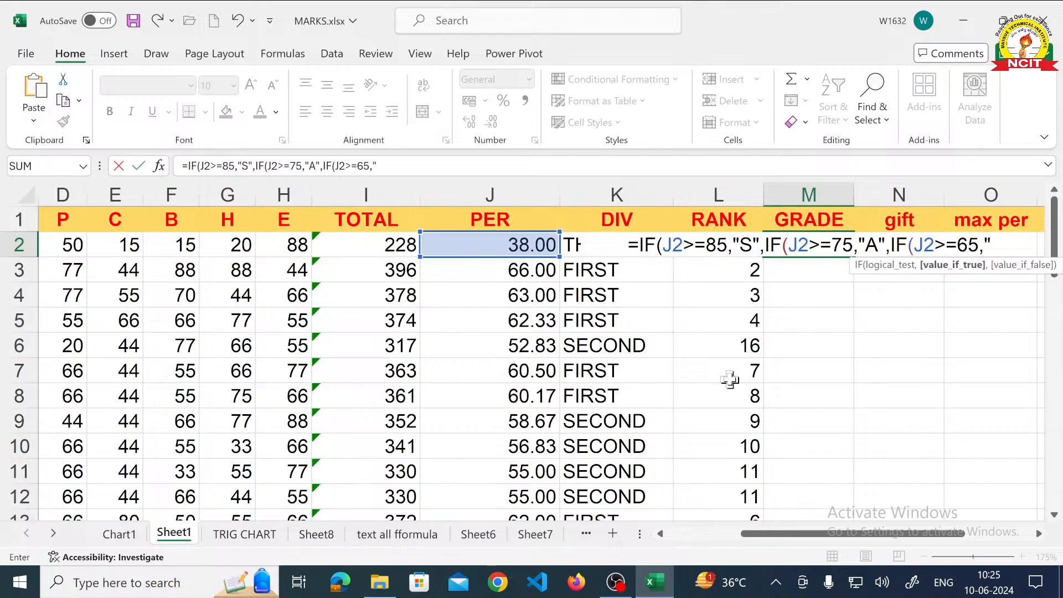
pyautogui.write('B",')
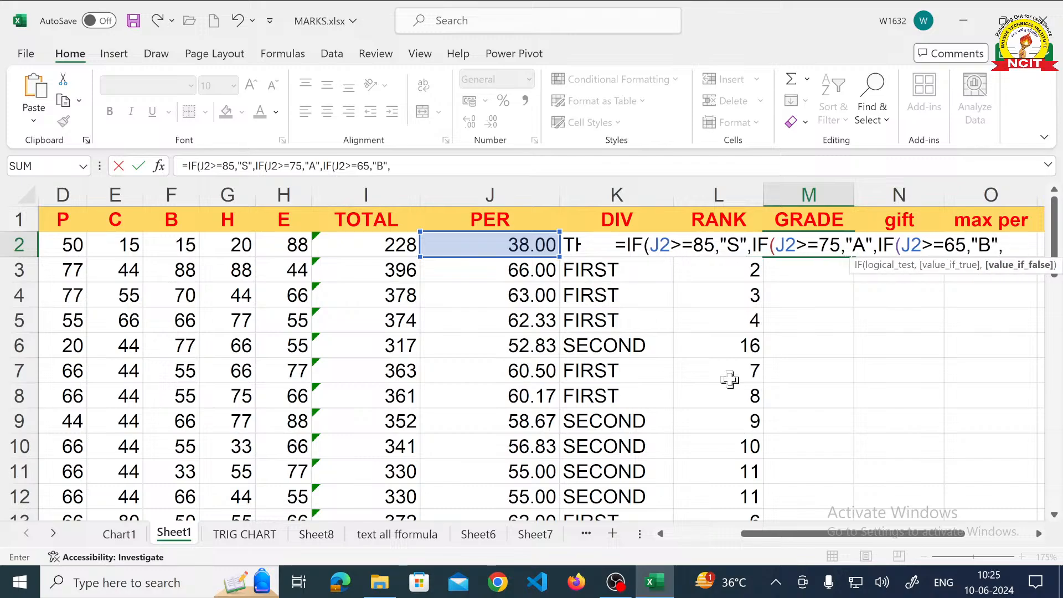
pyautogui.write('IF(J2')
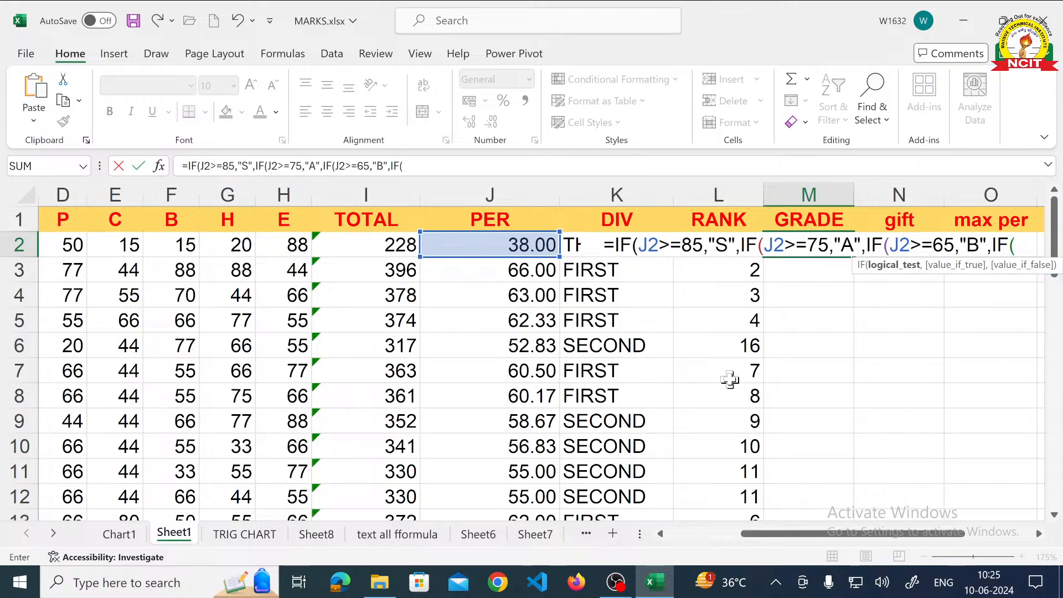
pyautogui.write('>=')
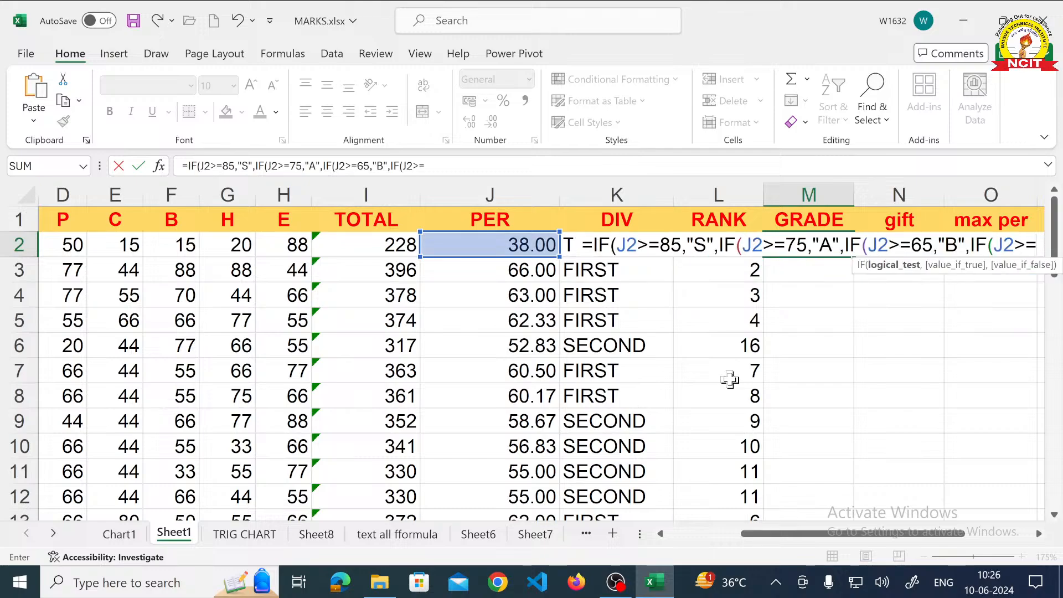
pyautogui.write('55')
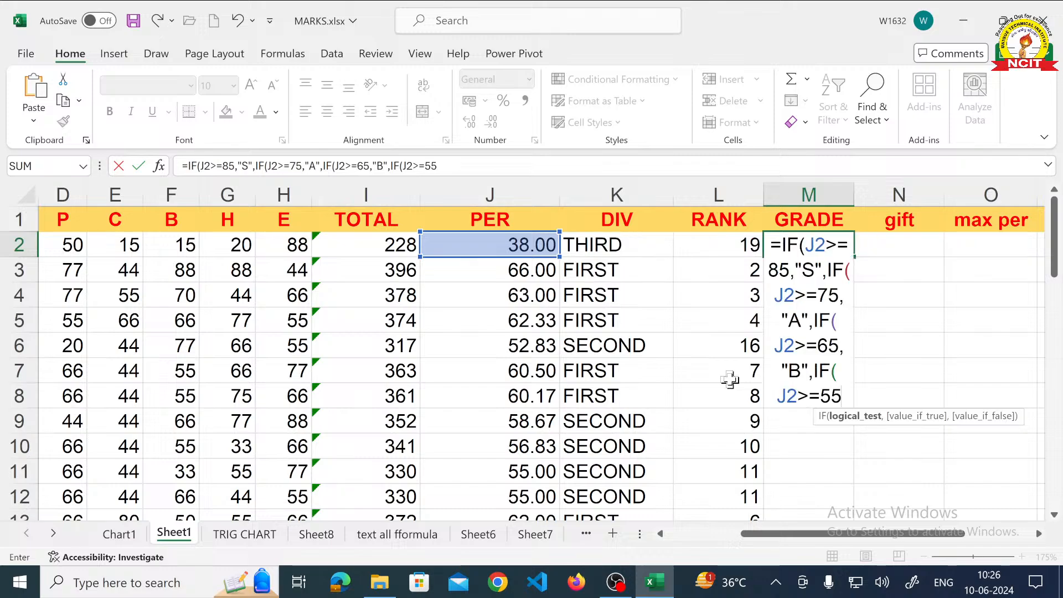
pyautogui.write(',')
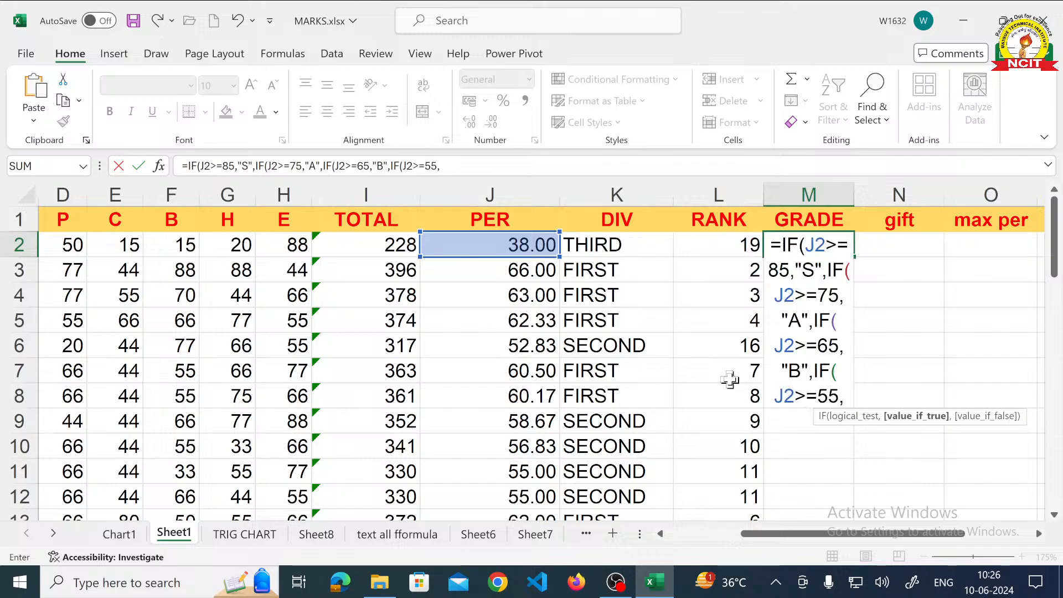
pyautogui.write('"')
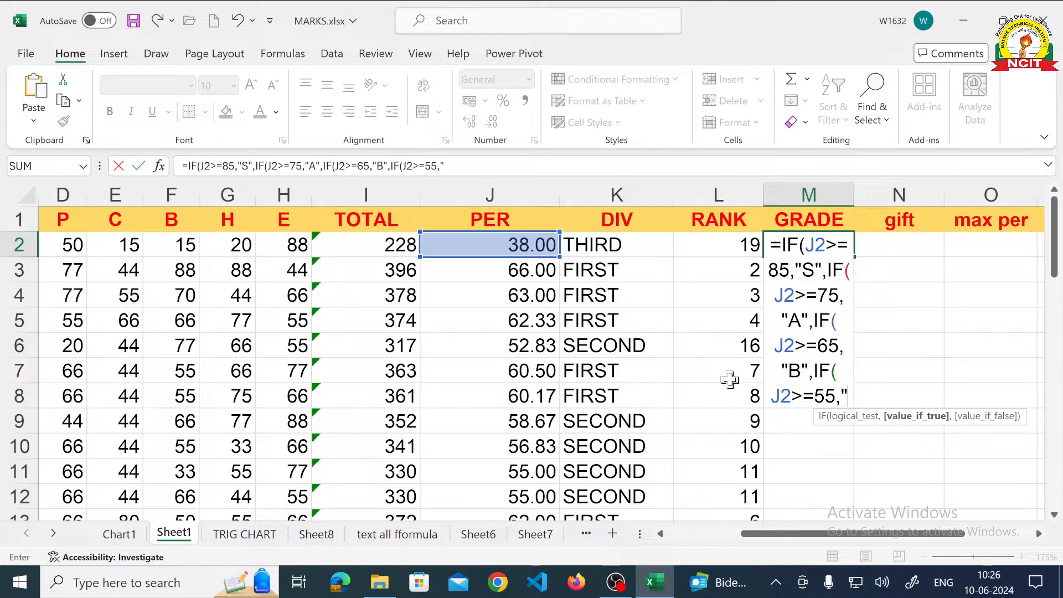
pyautogui.write('C",IF')
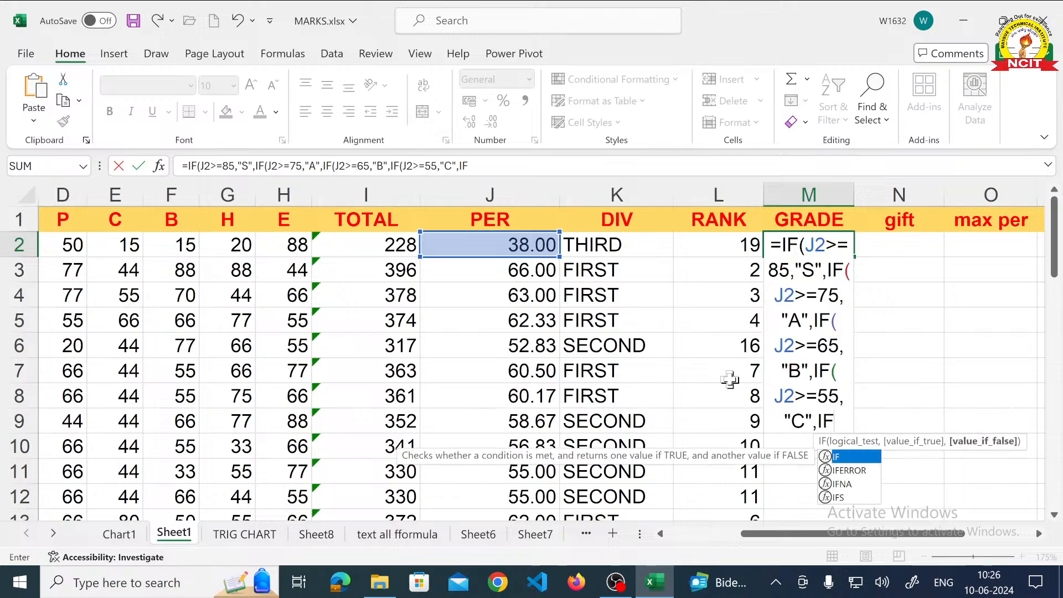
pyautogui.write('(J2')
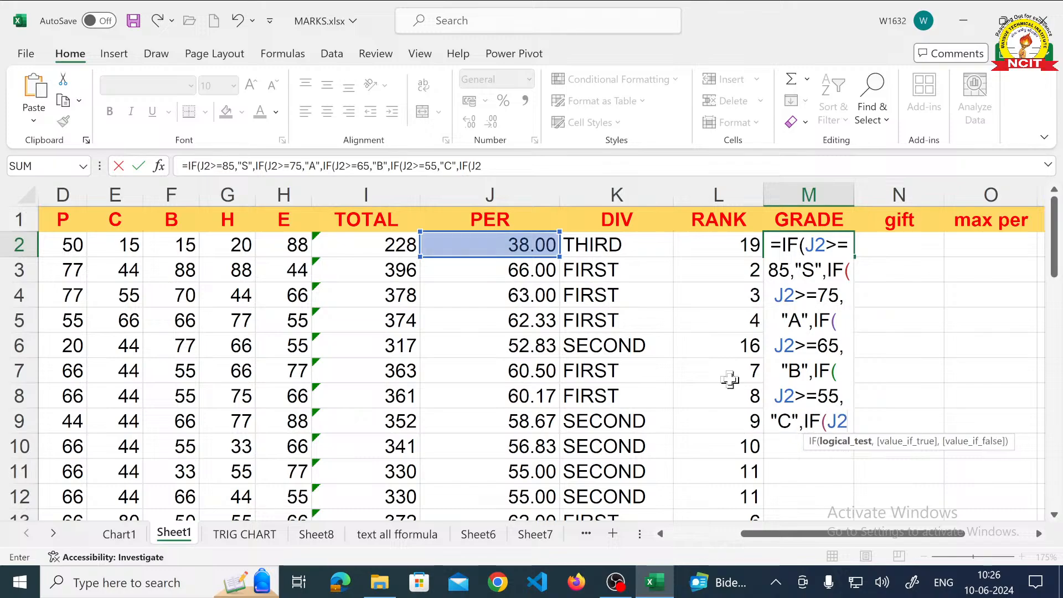
pyautogui.write('>=')
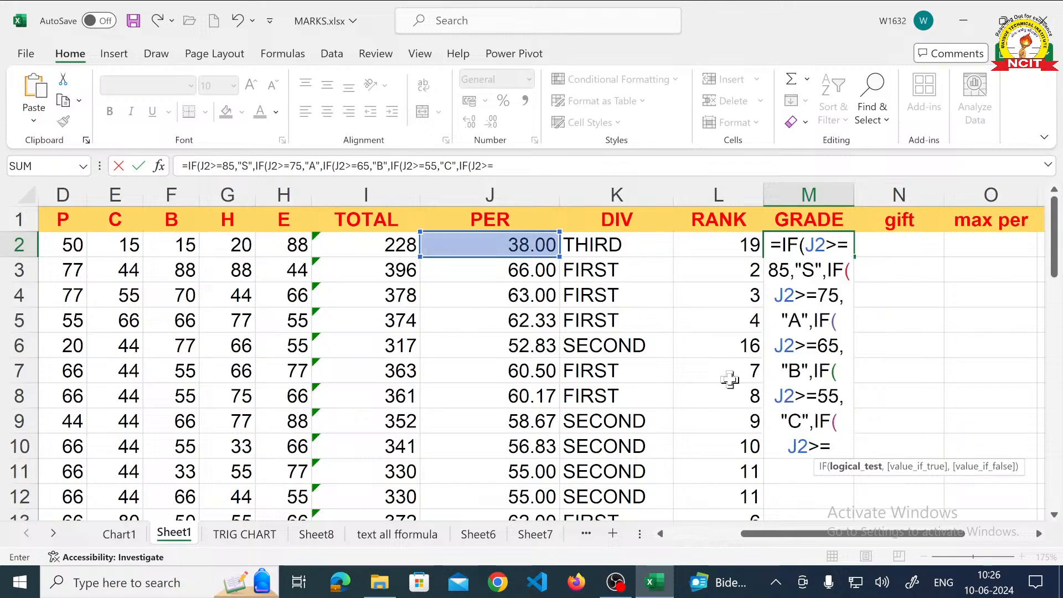
pyautogui.write('45,')
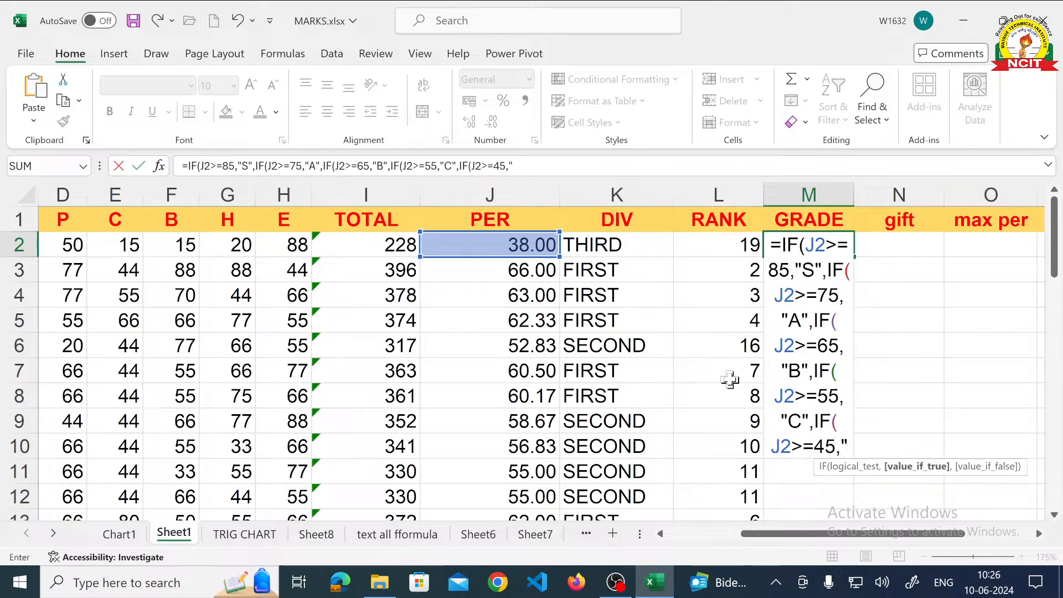
pyautogui.write('"D')
pyautogui.write('",IF(')
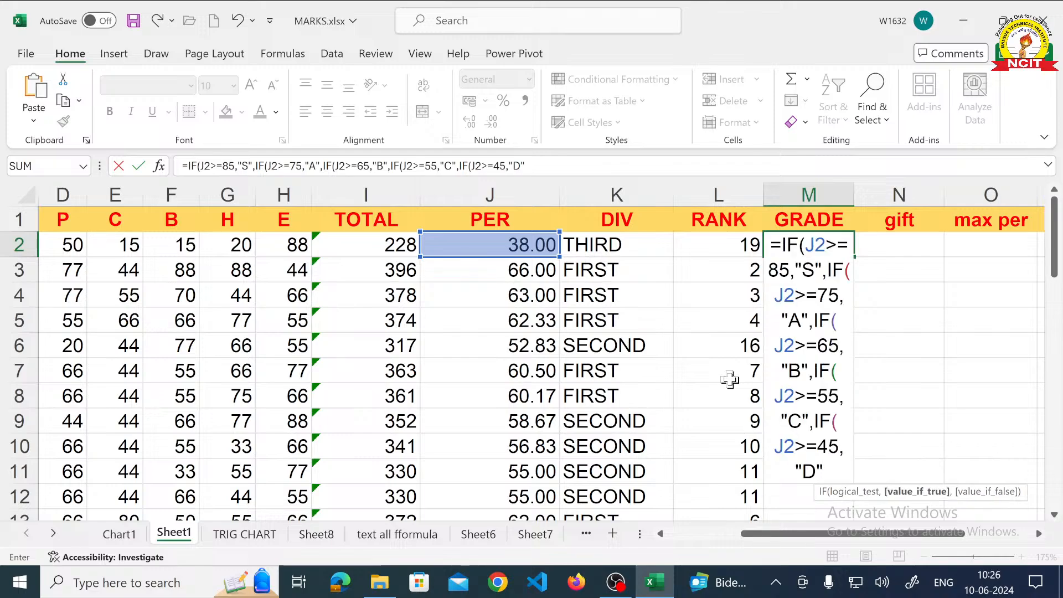
pyautogui.write('J2')
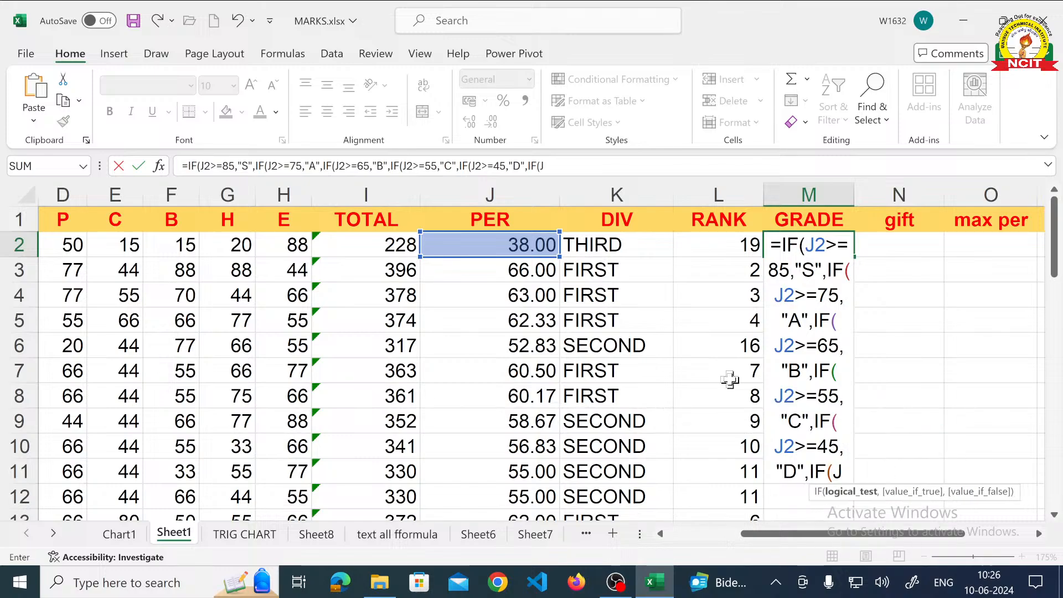
pyautogui.write('>=')
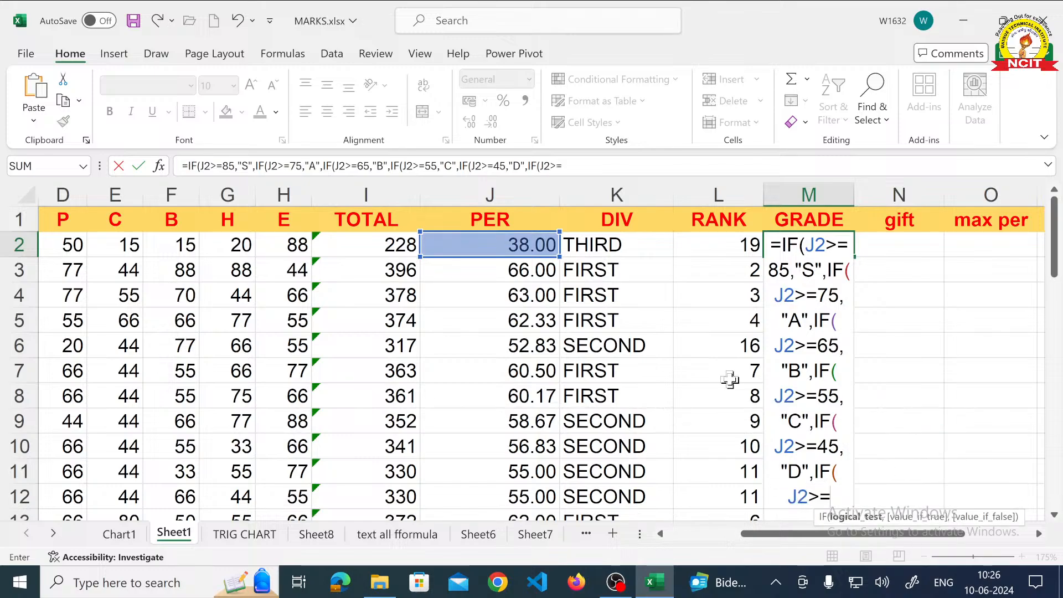
pyautogui.write('33')
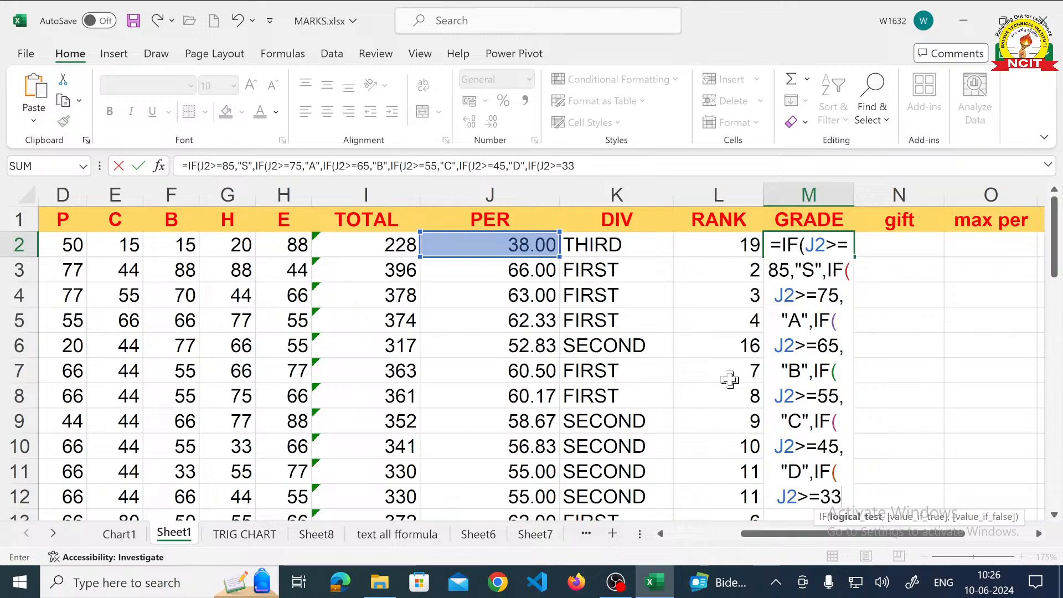
pyautogui.write(',"')
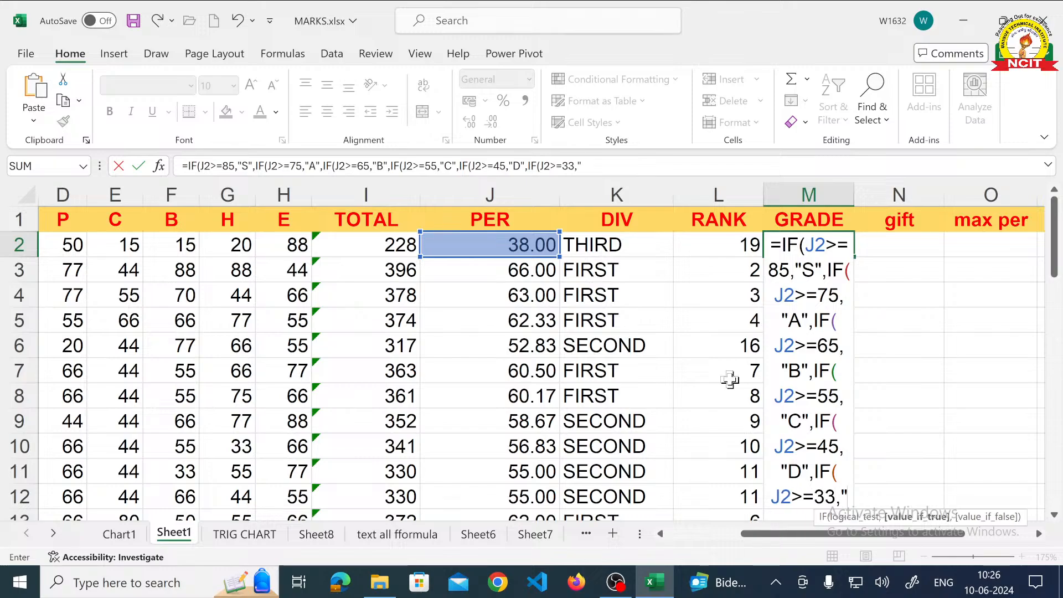
pyautogui.write('E')
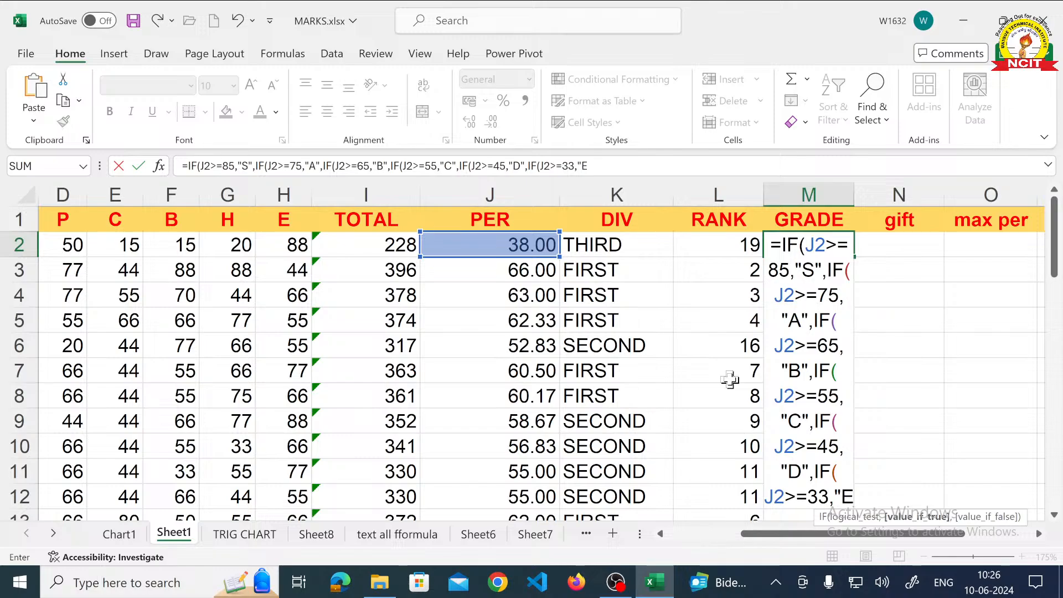
pyautogui.write('",IF')
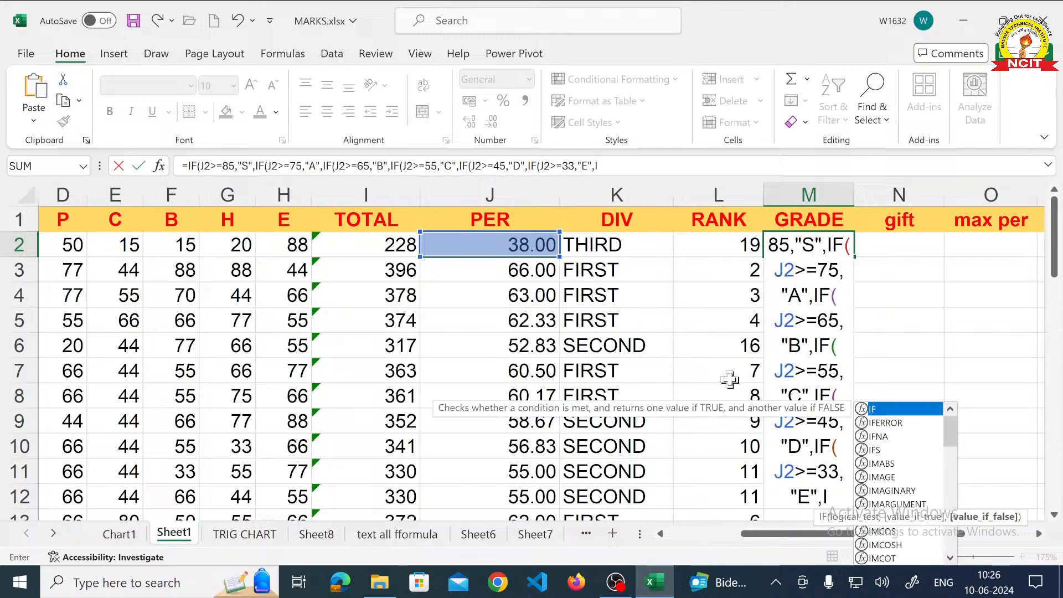
pyautogui.write('(J2')
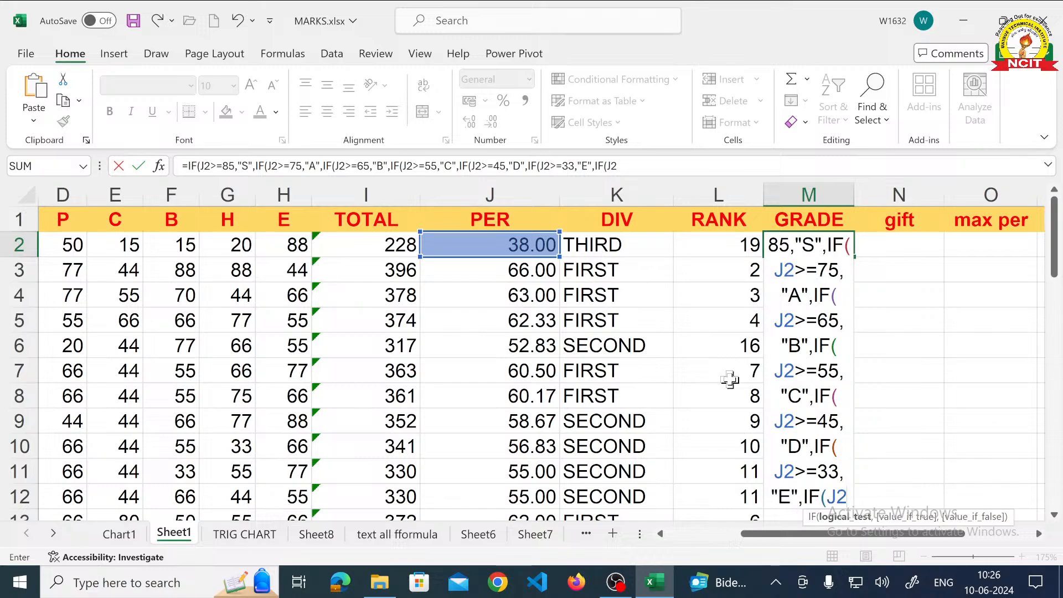
pyautogui.write('<33')
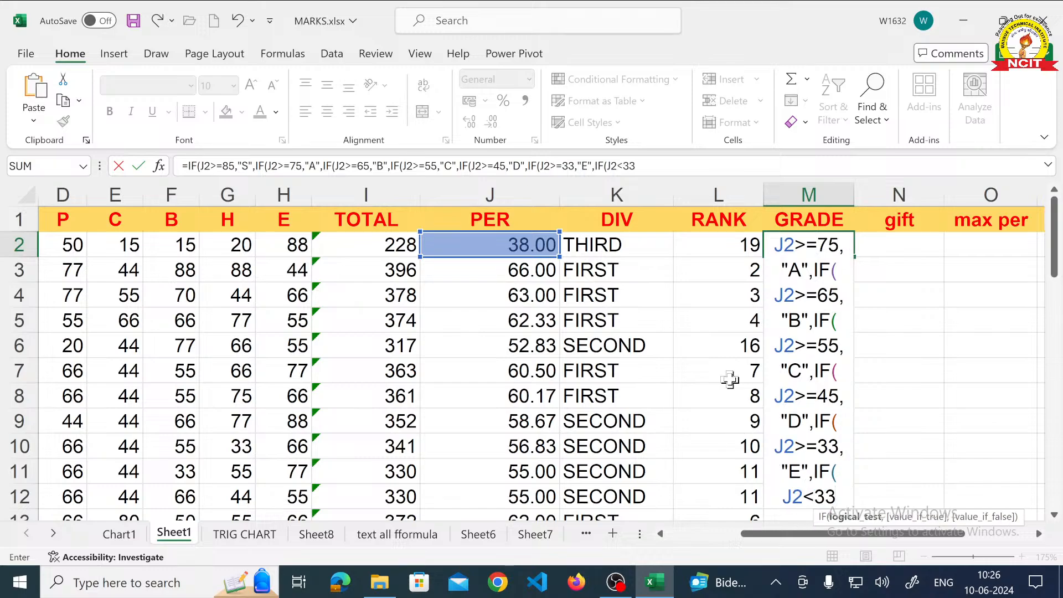
pyautogui.write(',"')
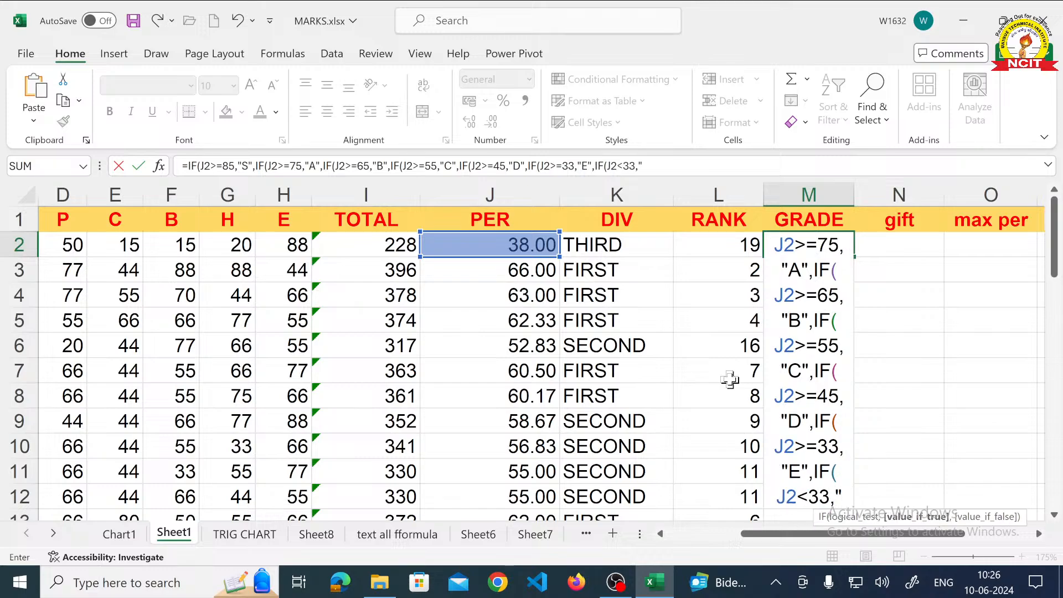
pyautogui.write('F')
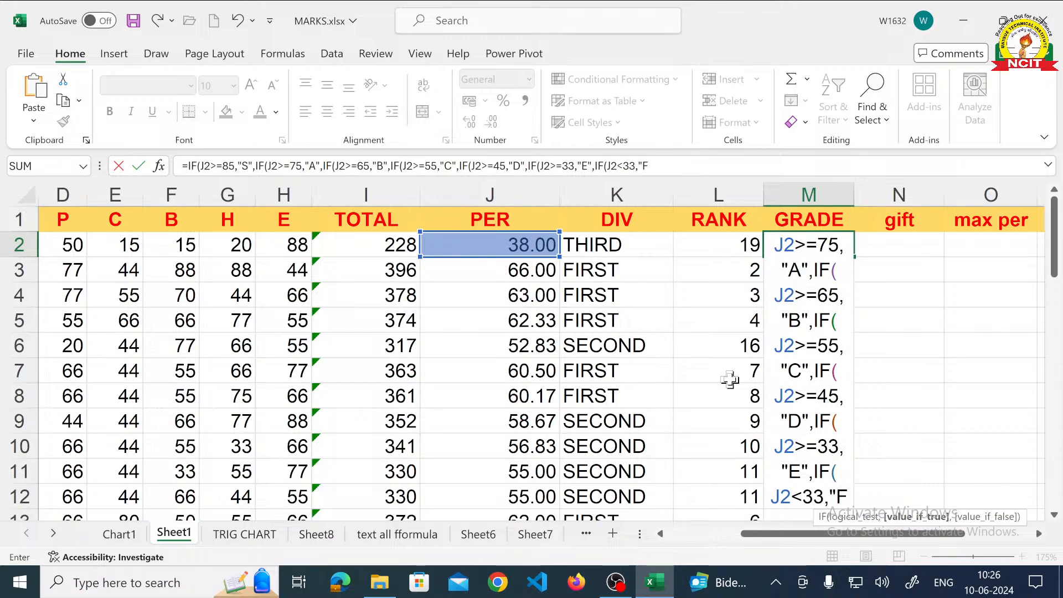
pyautogui.write('"')
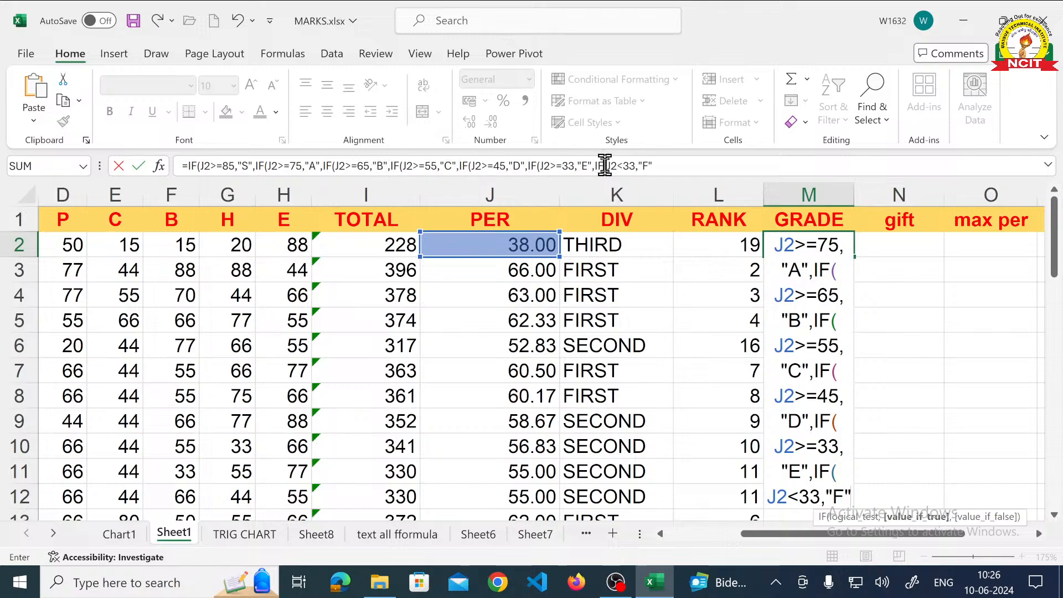
# - Close all seven nested IFs with closing brackets and enter the GRADE formula in M2
pyautogui.click(654, 166)
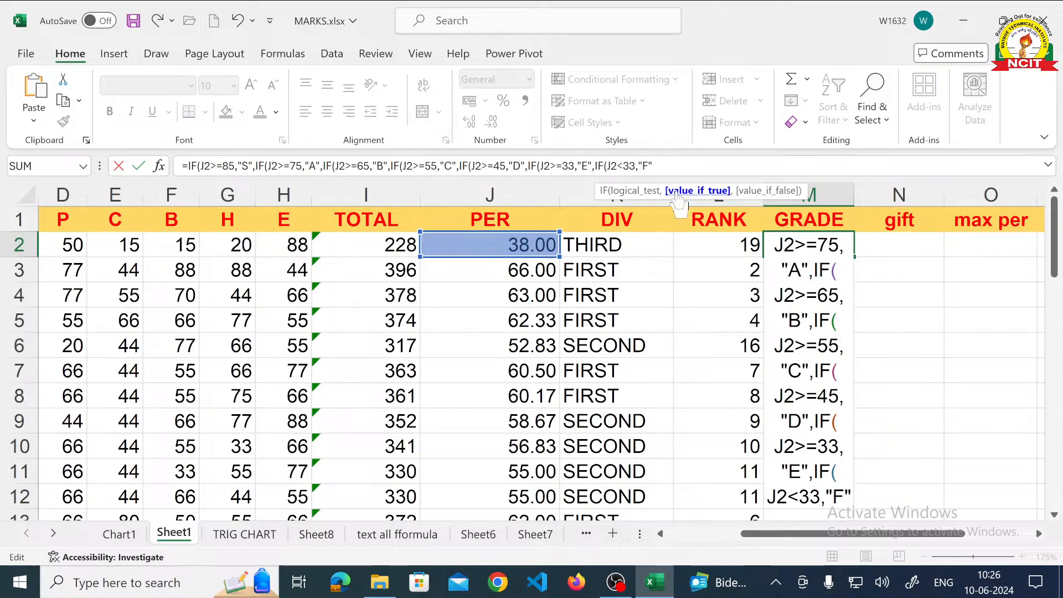
pyautogui.write(')')
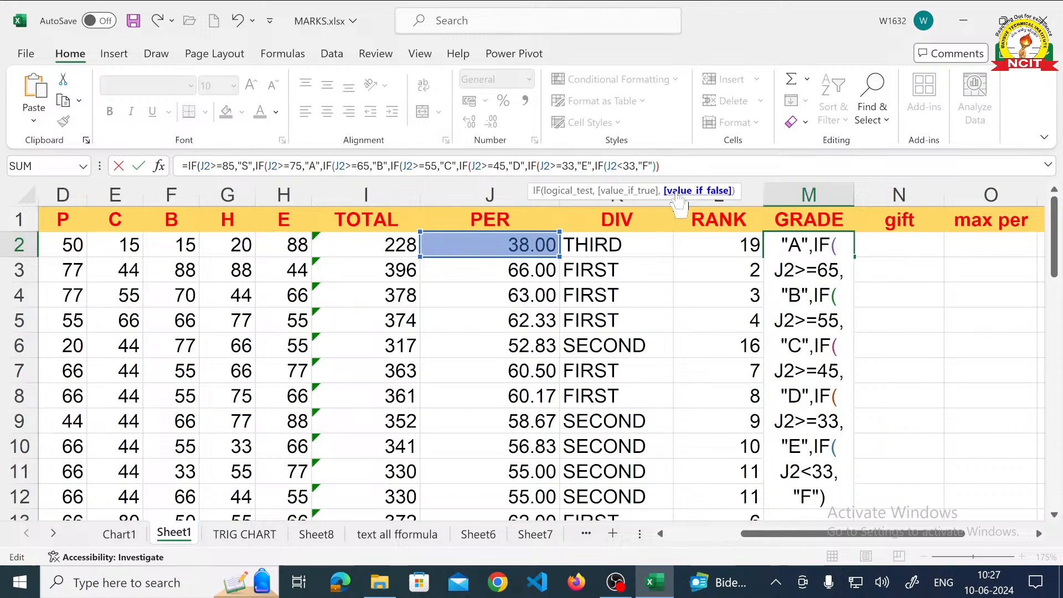
pyautogui.write(')))))')
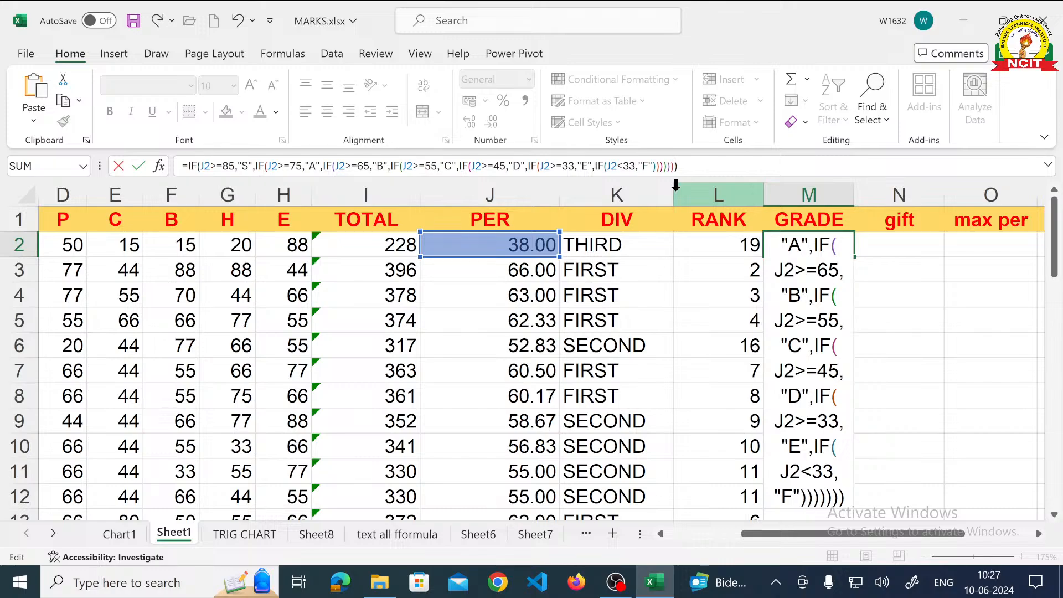
pyautogui.press('Return')
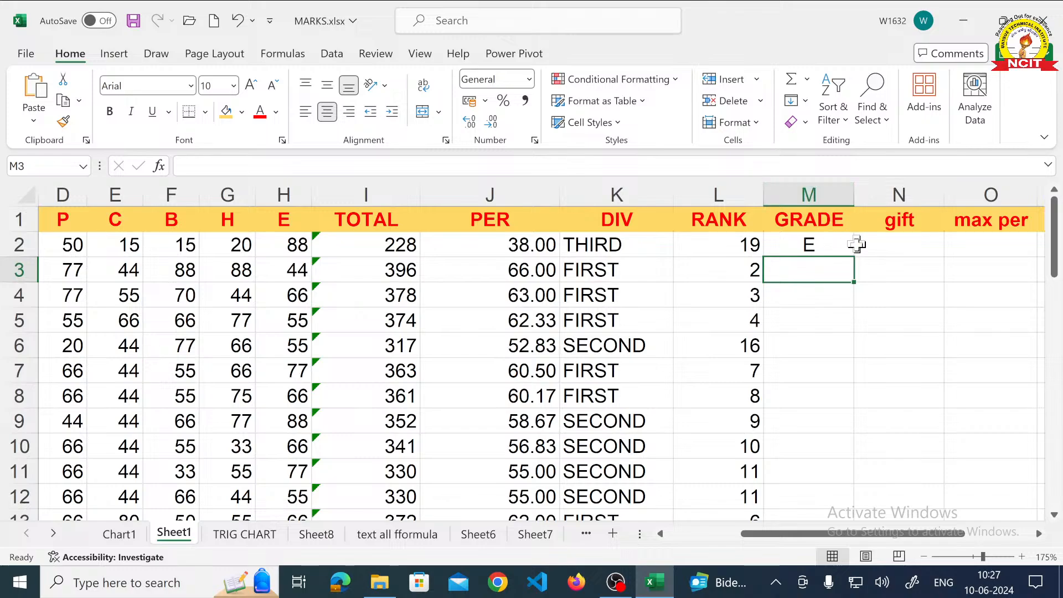
# - Fill the GRADE formula from M2 down to the last student in row 23 and check the grades
pyautogui.click(833, 244)
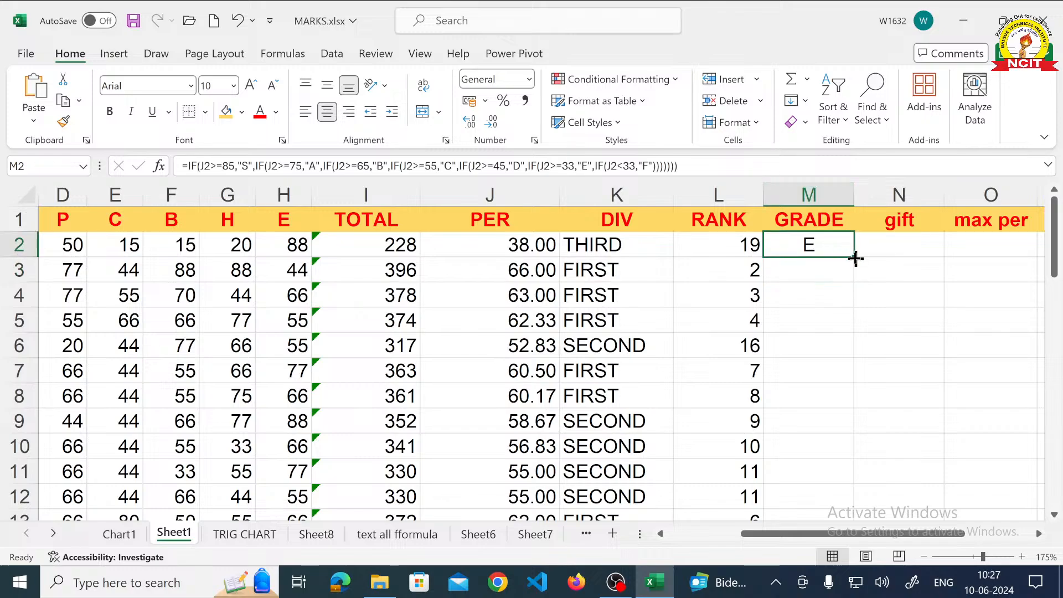
pyautogui.doubleClick(855, 258)
pyautogui.scroll(-1, 836, 262)
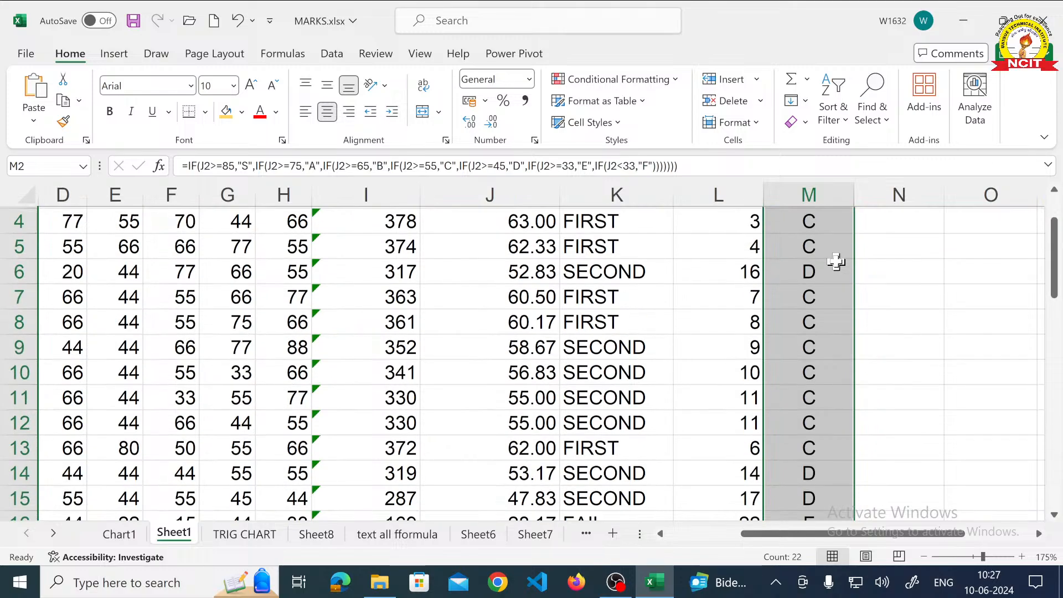
pyautogui.scroll(-4, 836, 261)
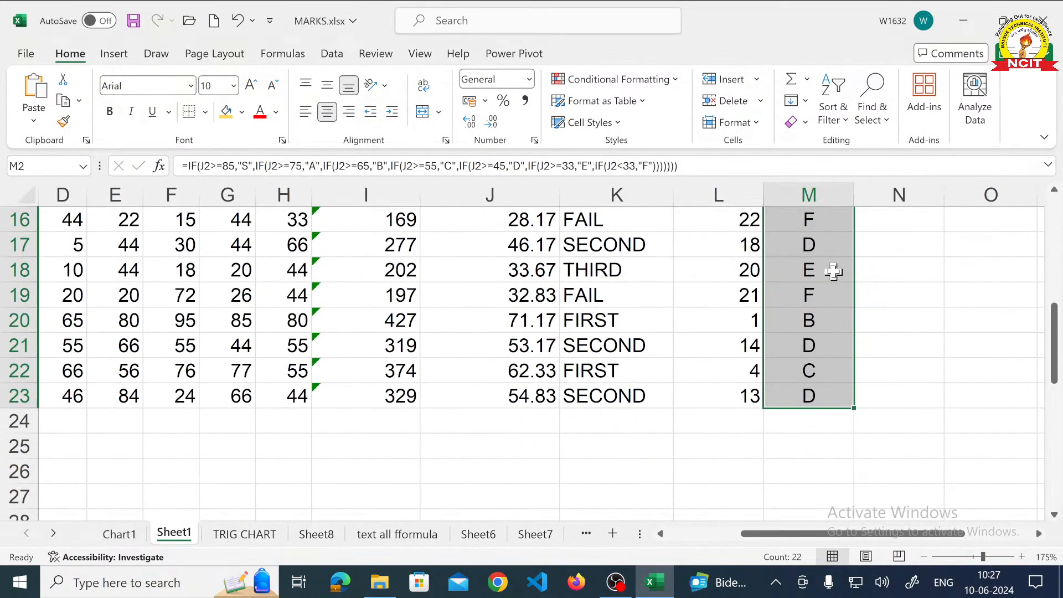
pyautogui.scroll(5, 834, 271)
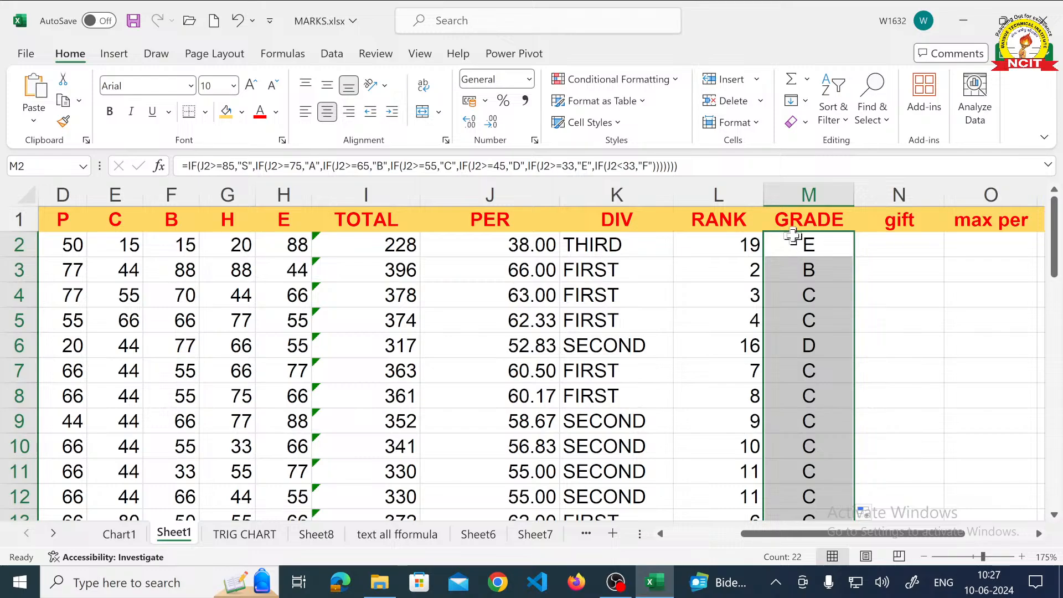
pyautogui.click(794, 245)
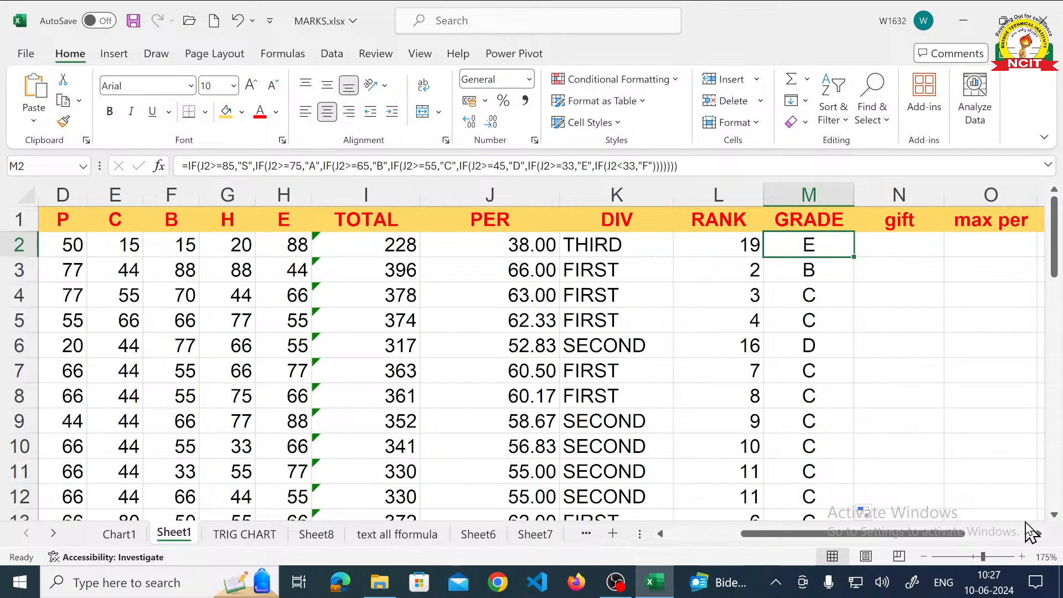
# - Start an IF formula in the first gift cell, N2, that returns "LAPTOP" when J2>=60
pyautogui.click(1038, 533)
pyautogui.click(1038, 532)
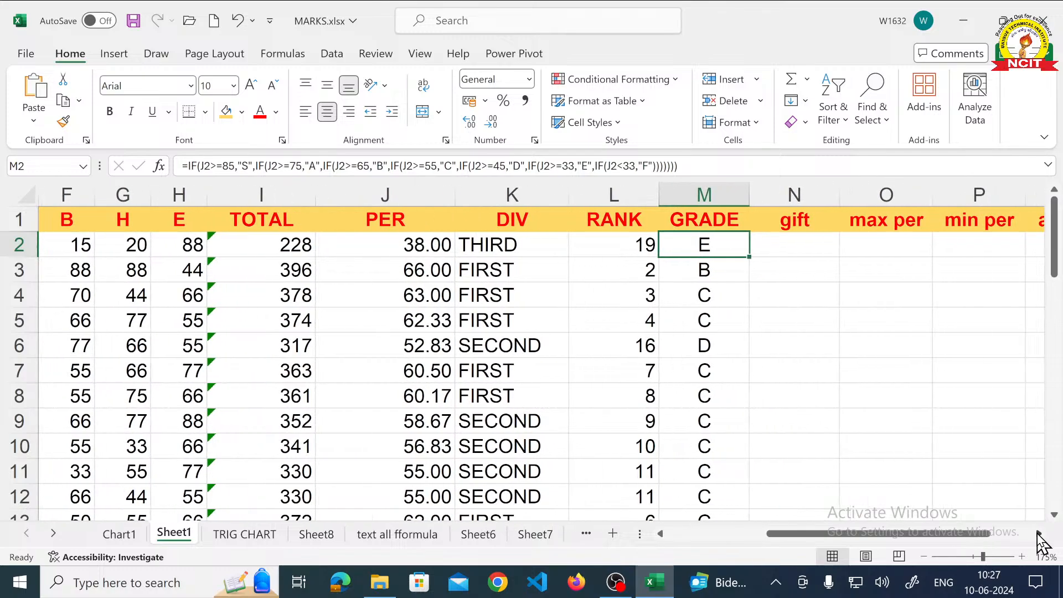
pyautogui.click(1038, 532)
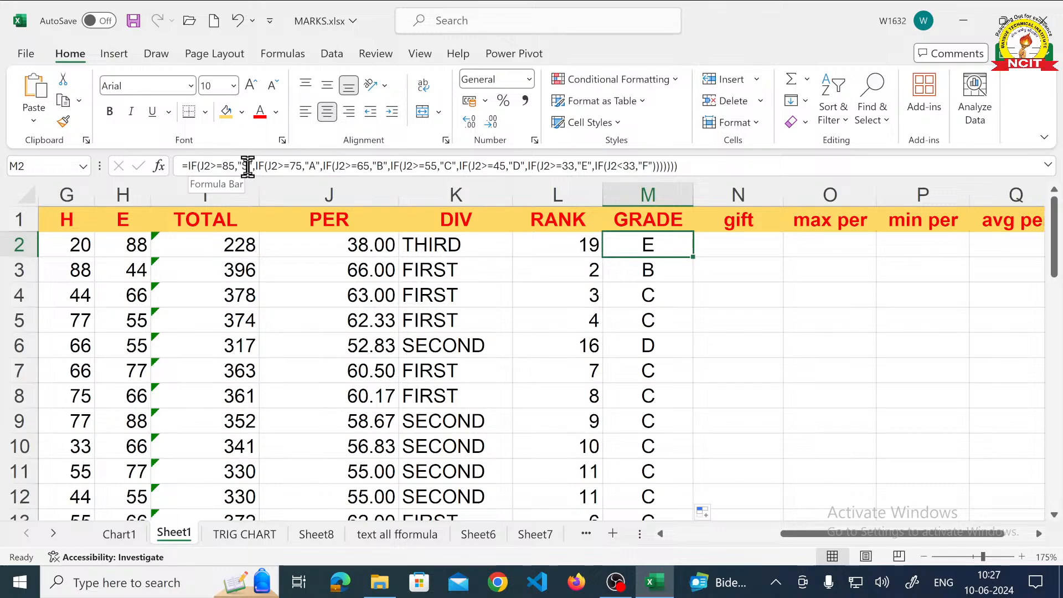
pyautogui.click(718, 247)
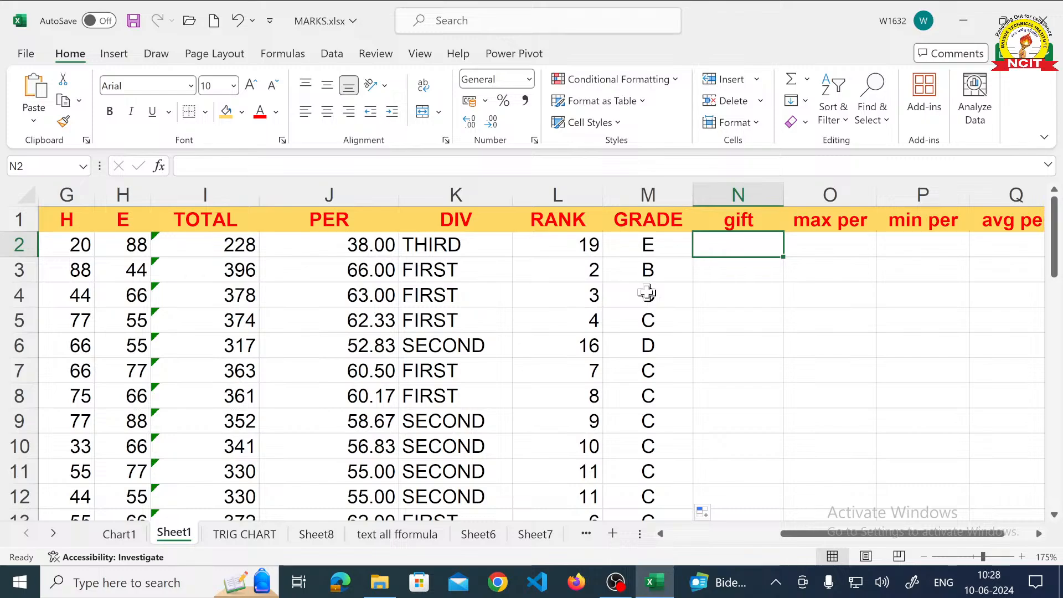
pyautogui.write('=')
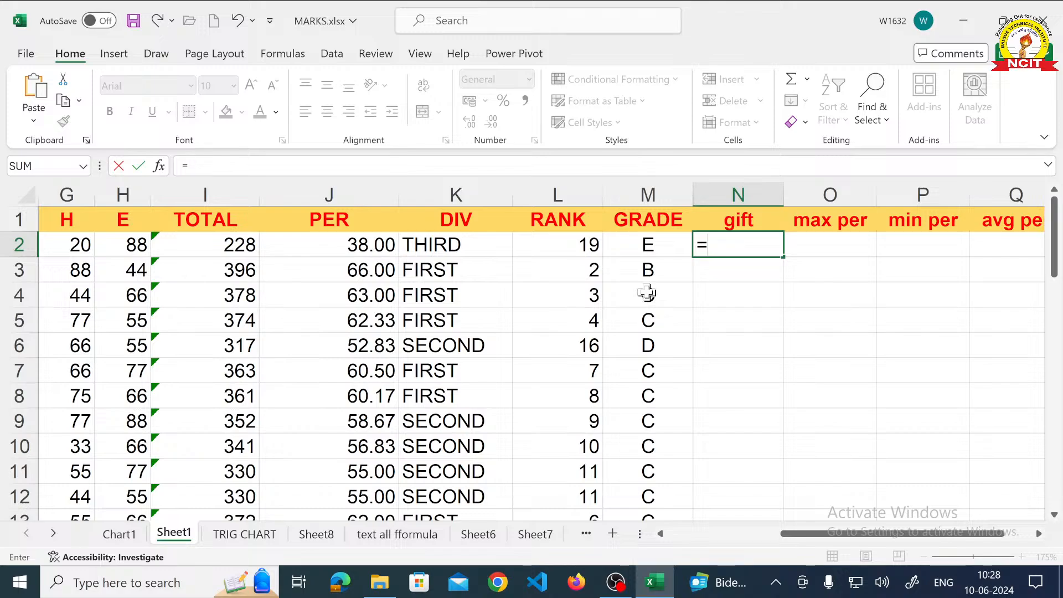
pyautogui.write('IF')
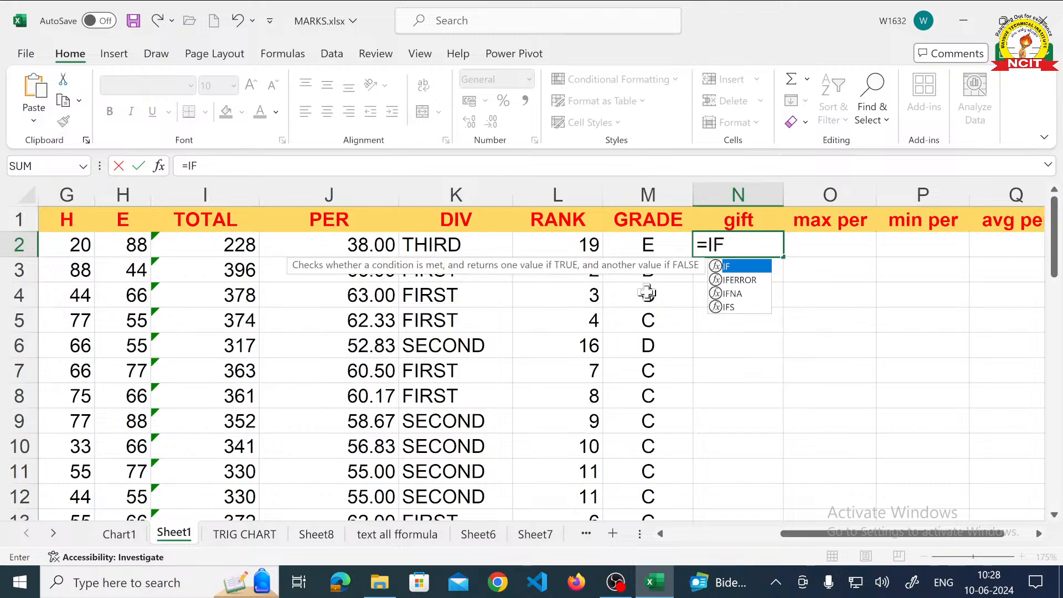
pyautogui.write('(')
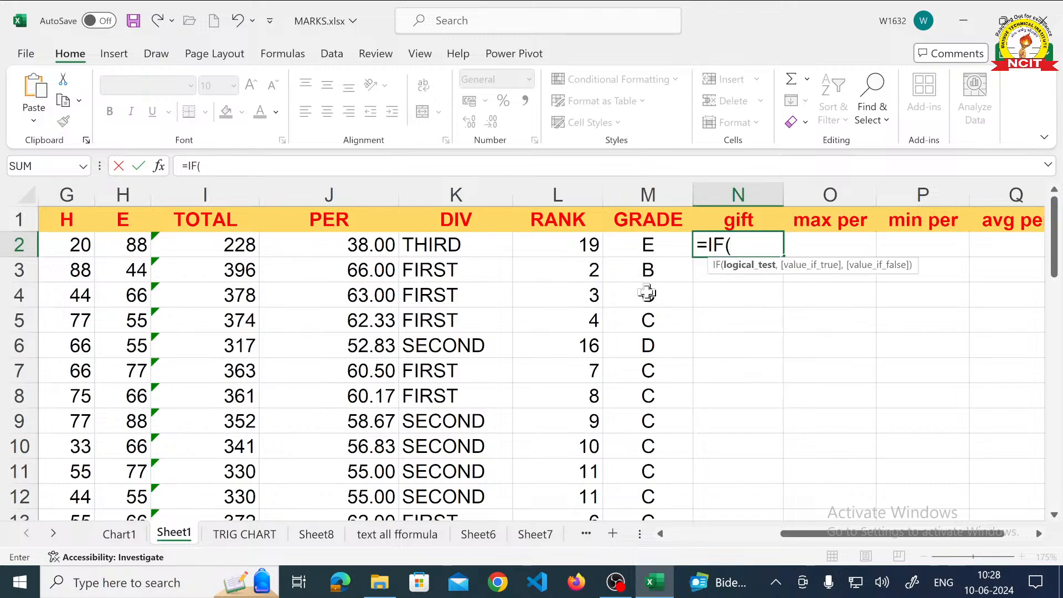
pyautogui.write('J2>=')
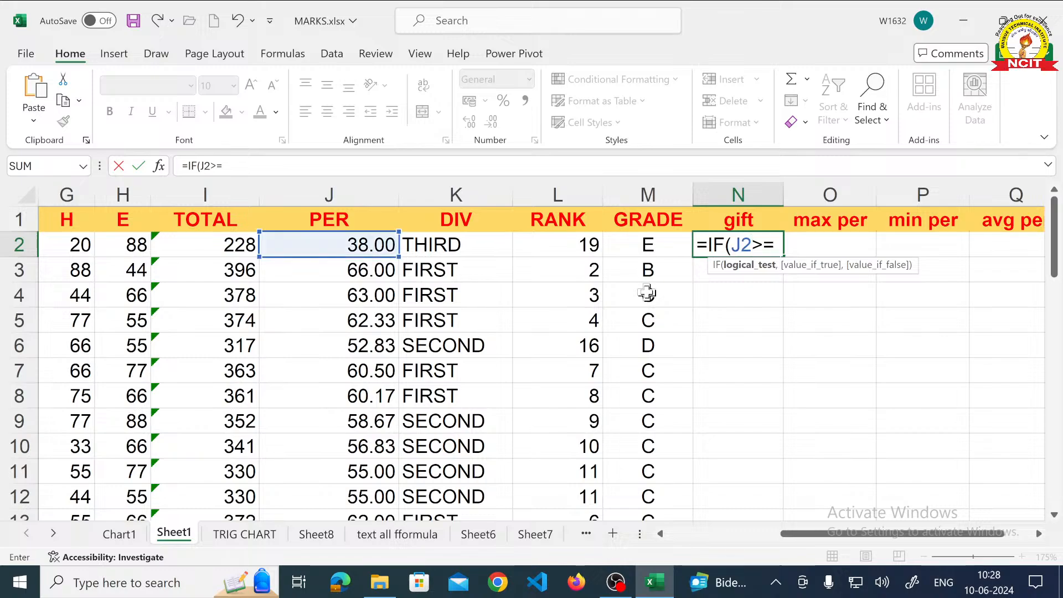
pyautogui.write('65')
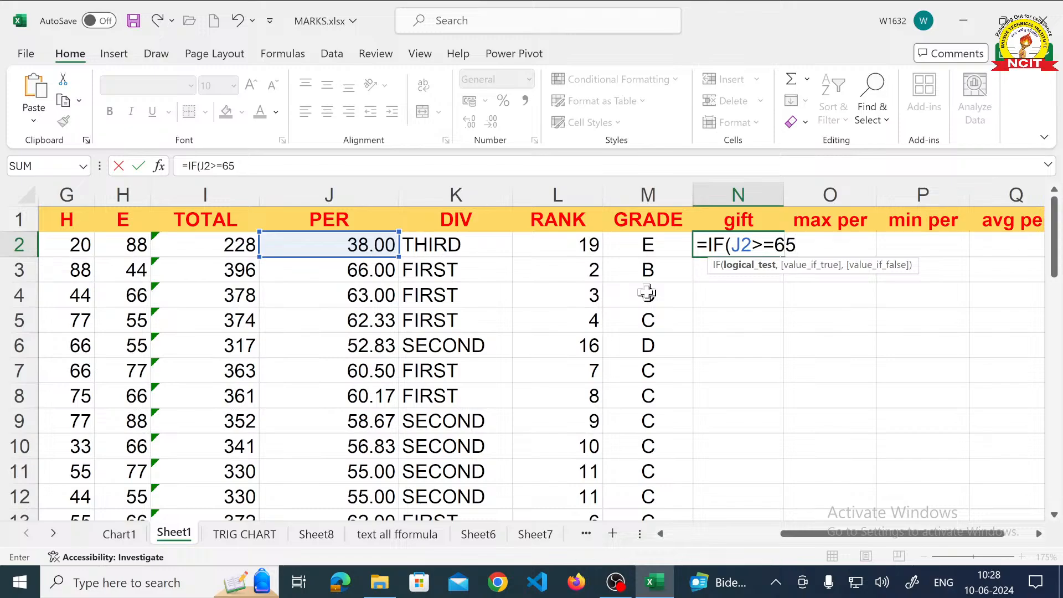
pyautogui.press('BackSpace')
pyautogui.write('0')
pyautogui.write(',"LA')
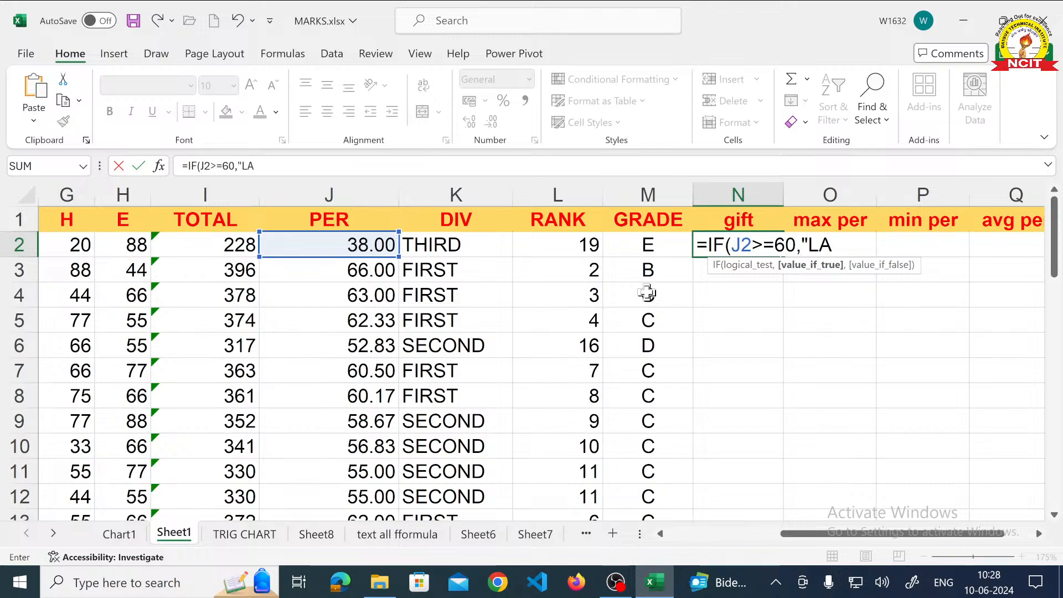
pyautogui.write('PTOP"')
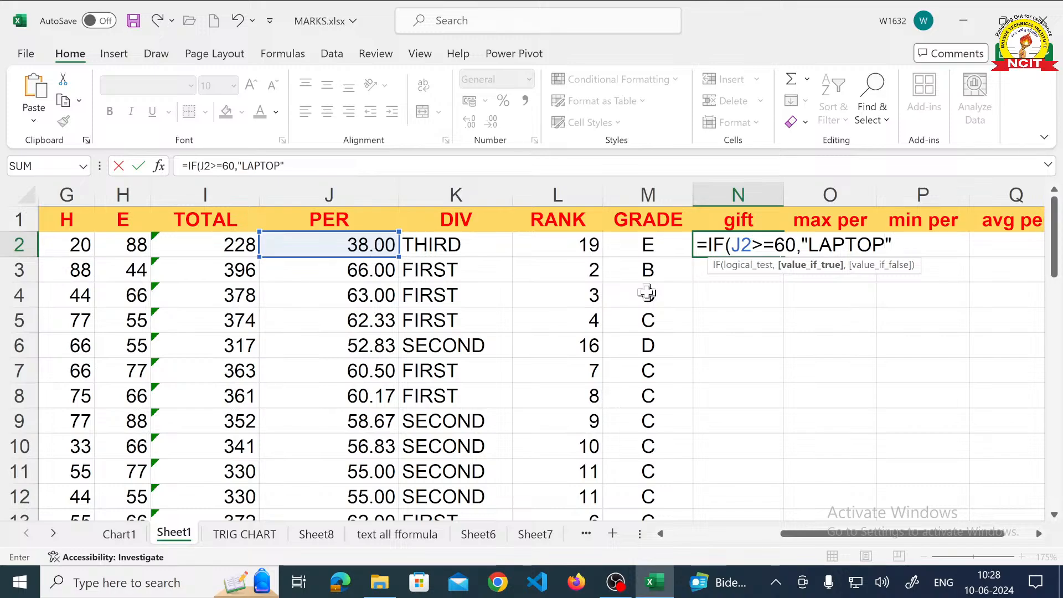
pyautogui.write(',')
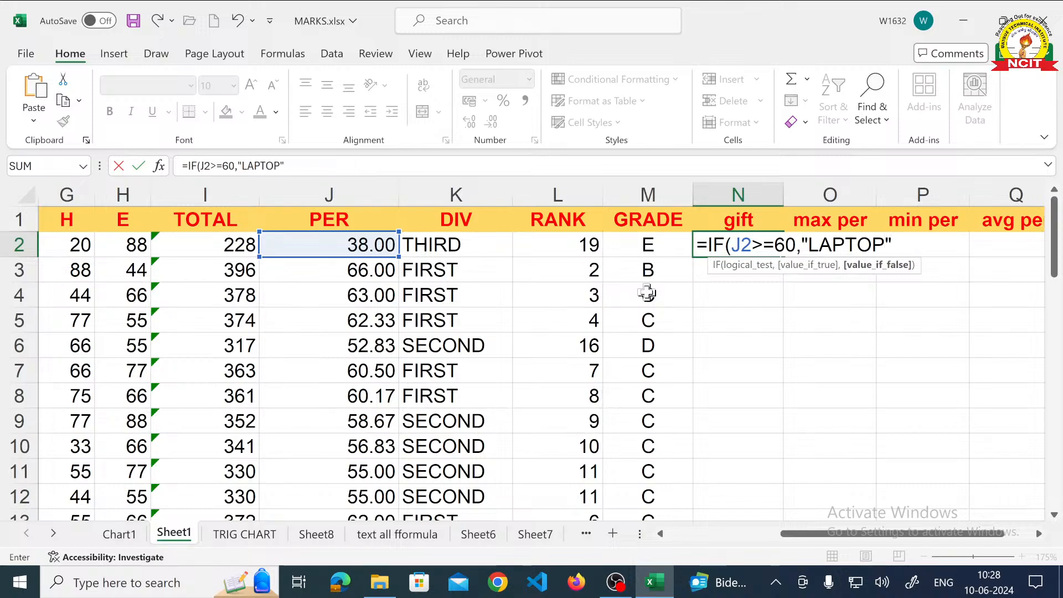
pyautogui.write('IF(J')
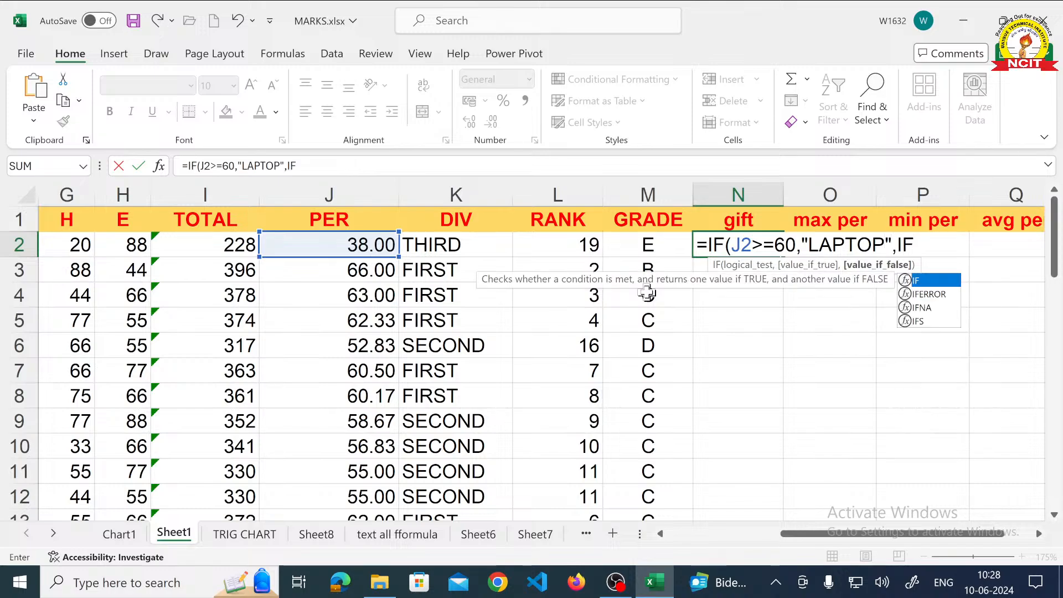
pyautogui.write('2>')
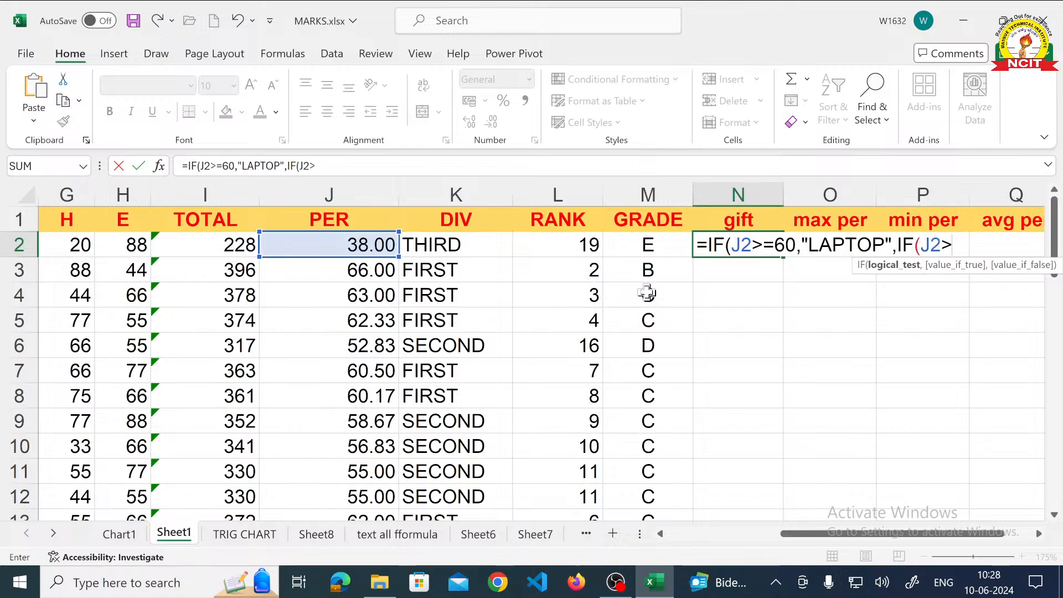
pyautogui.write('=45,"')
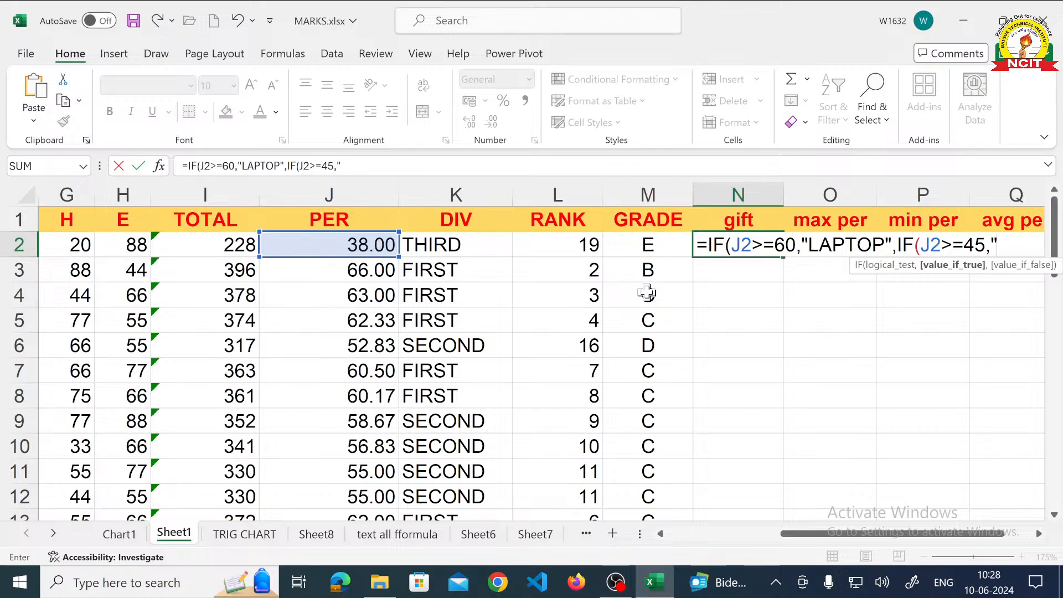
pyautogui.write('TAB",IF(')
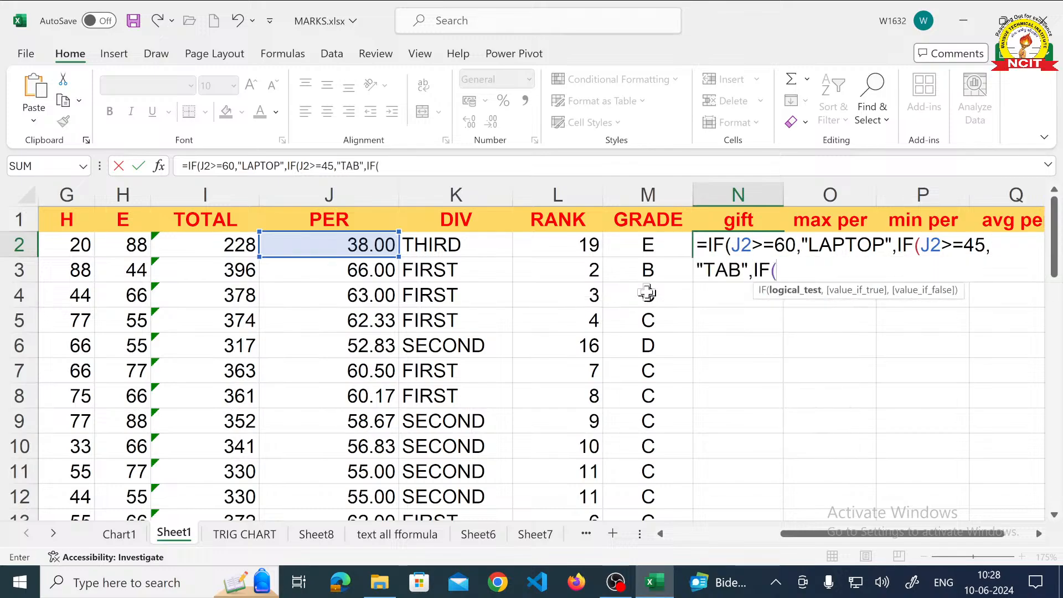
pyautogui.write('J2')
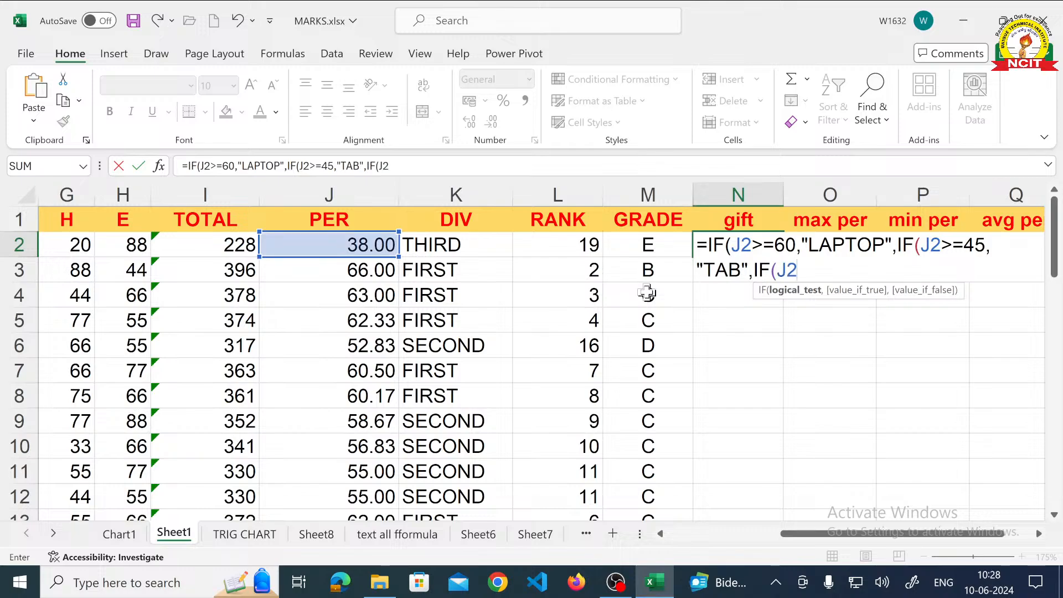
pyautogui.write('>=33"MOB')
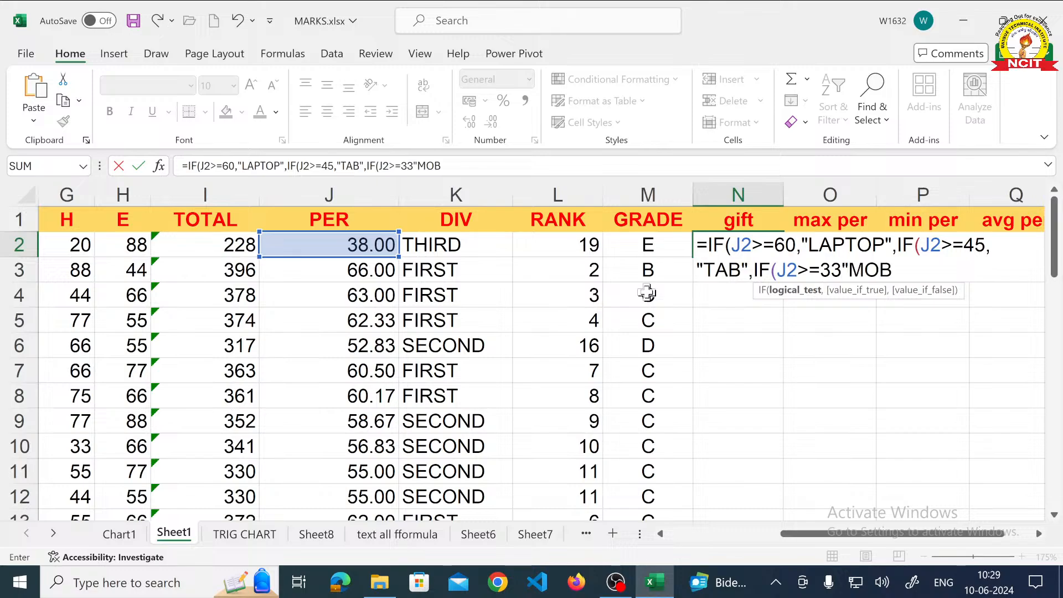
pyautogui.write('ILE"')
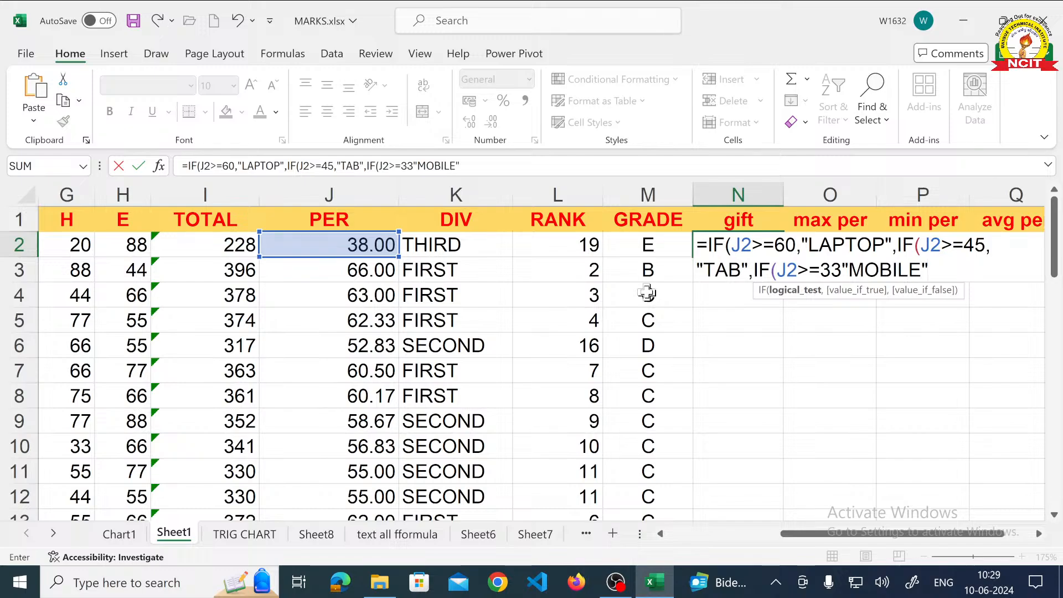
pyautogui.write(',IF(')
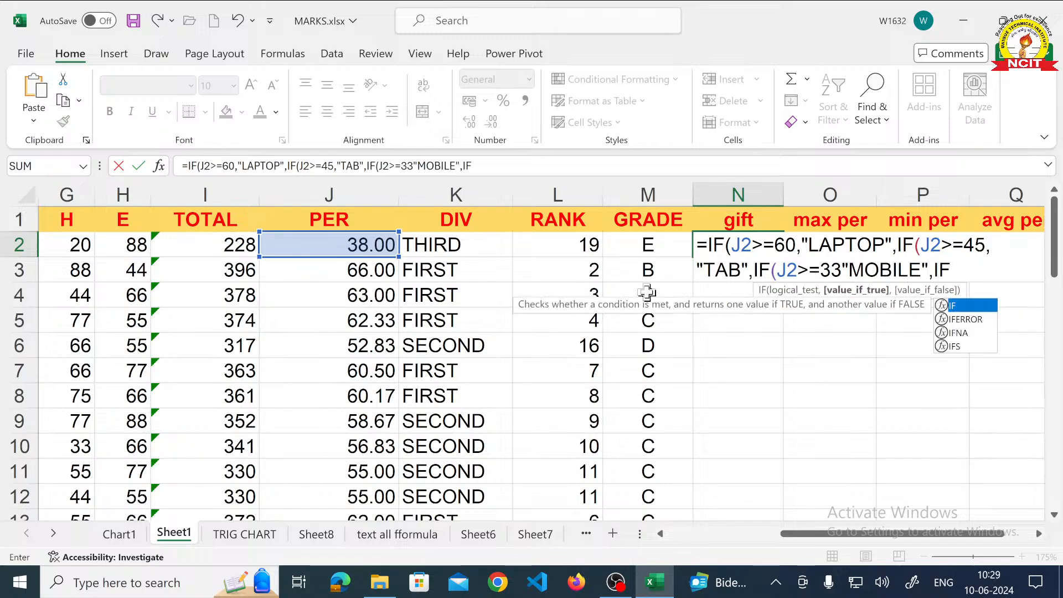
pyautogui.write('J2<')
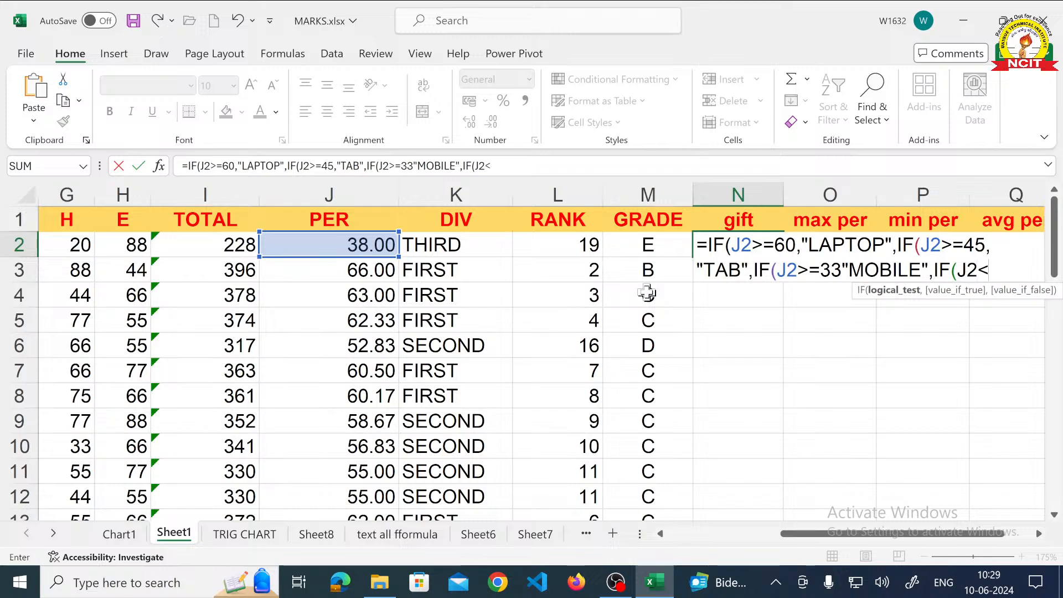
pyautogui.write('33,')
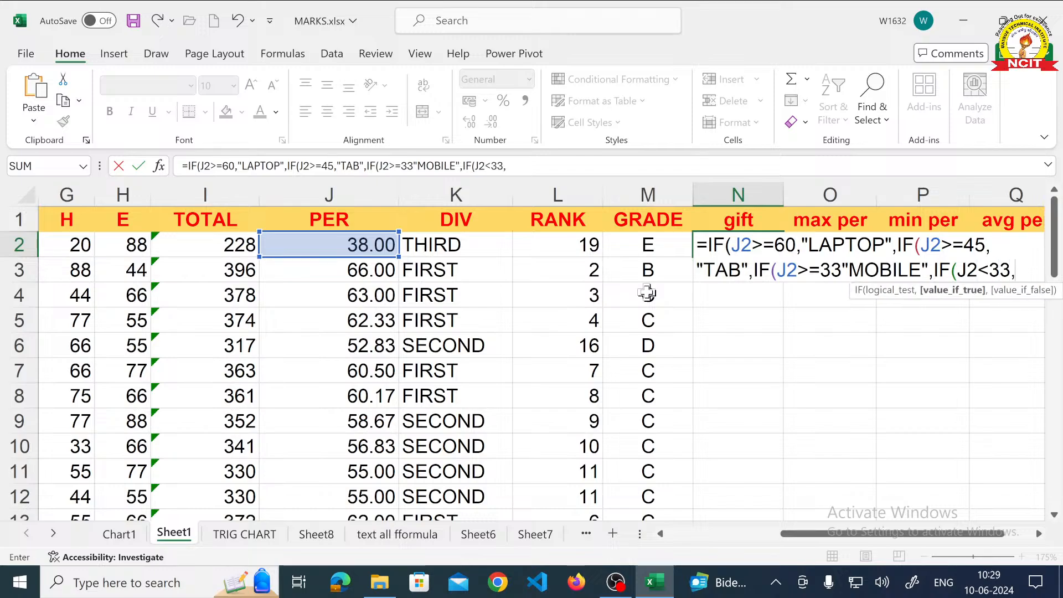
pyautogui.write('"NONE"')
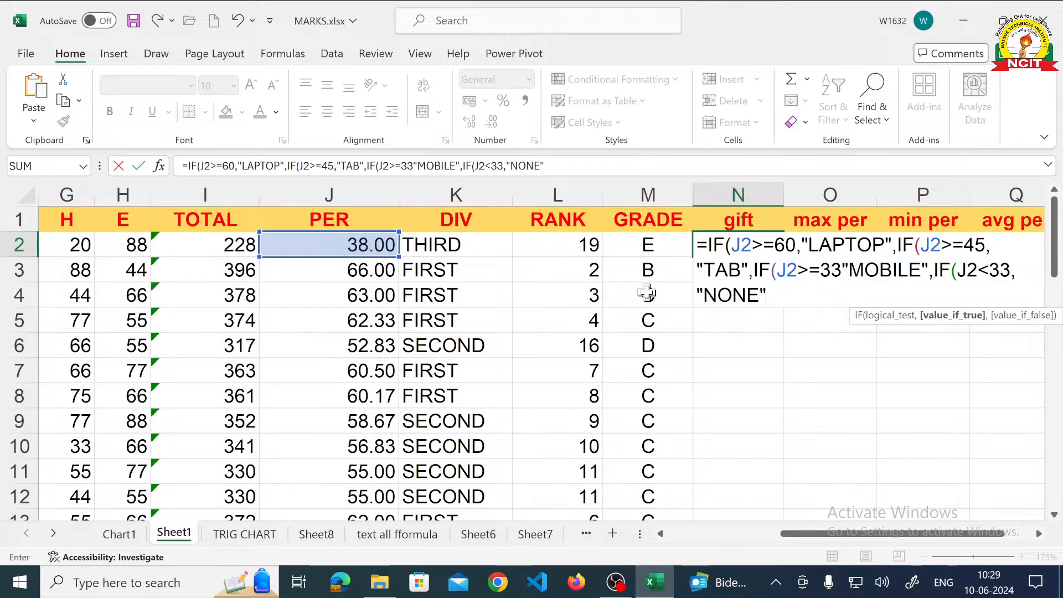
pyautogui.write('))')
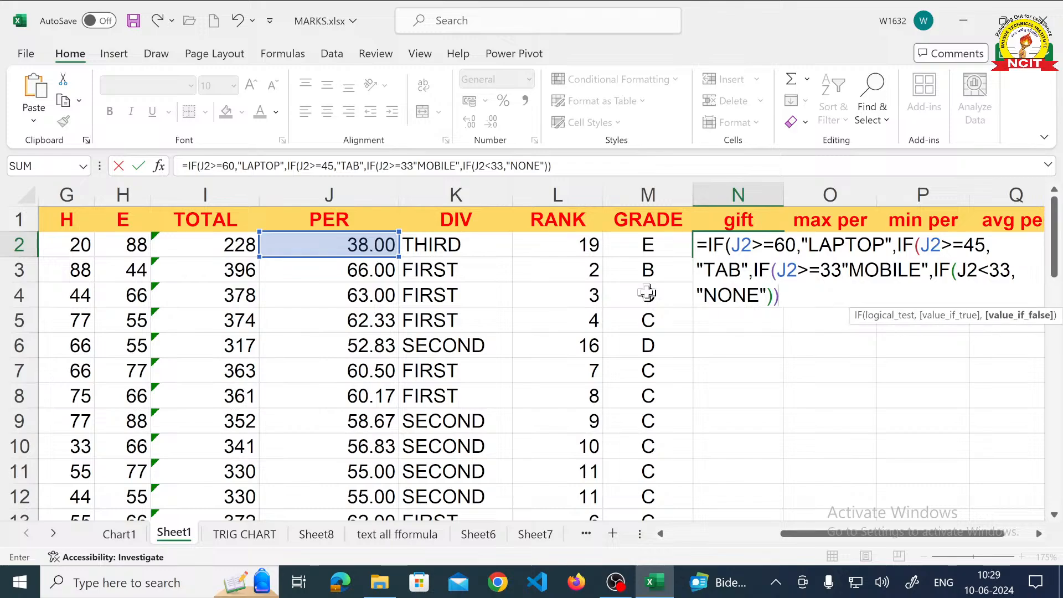
pyautogui.write('))')
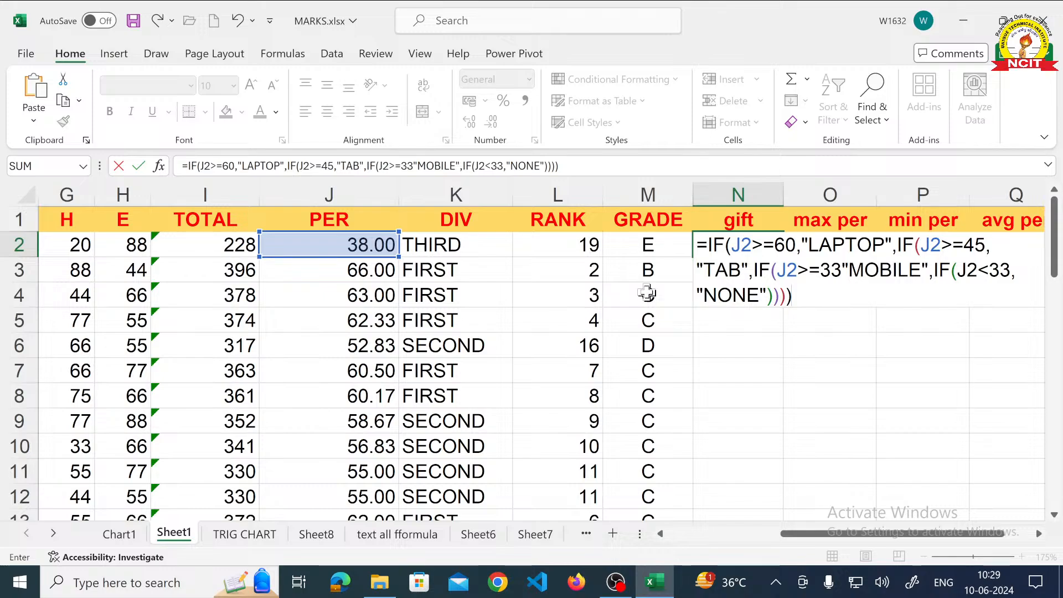
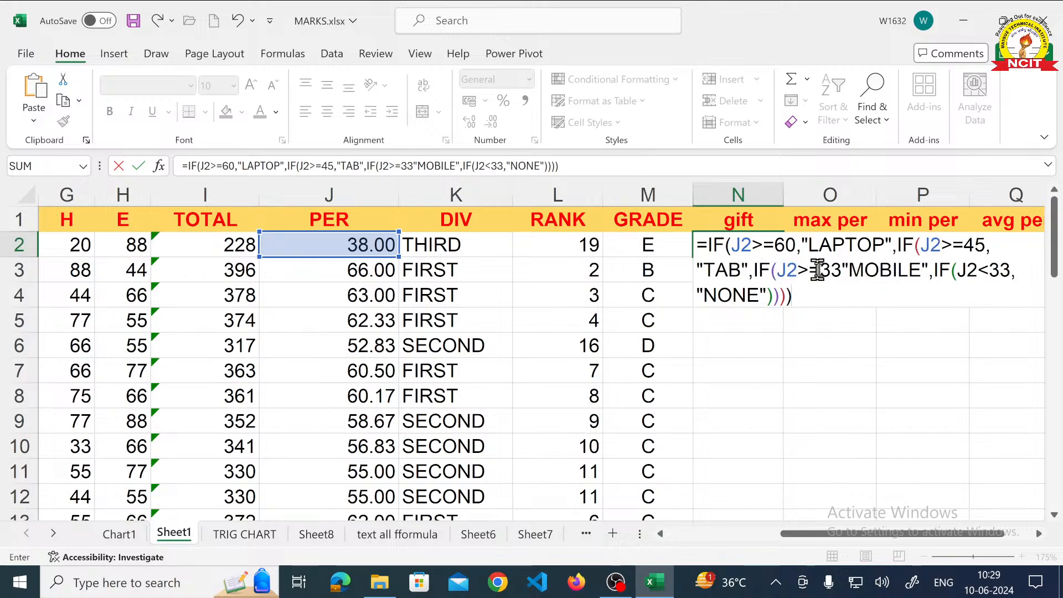
# - Insert the missing comma between 33 and "MOBILE" in the gift formula and enter it in N2
pyautogui.click(842, 270)
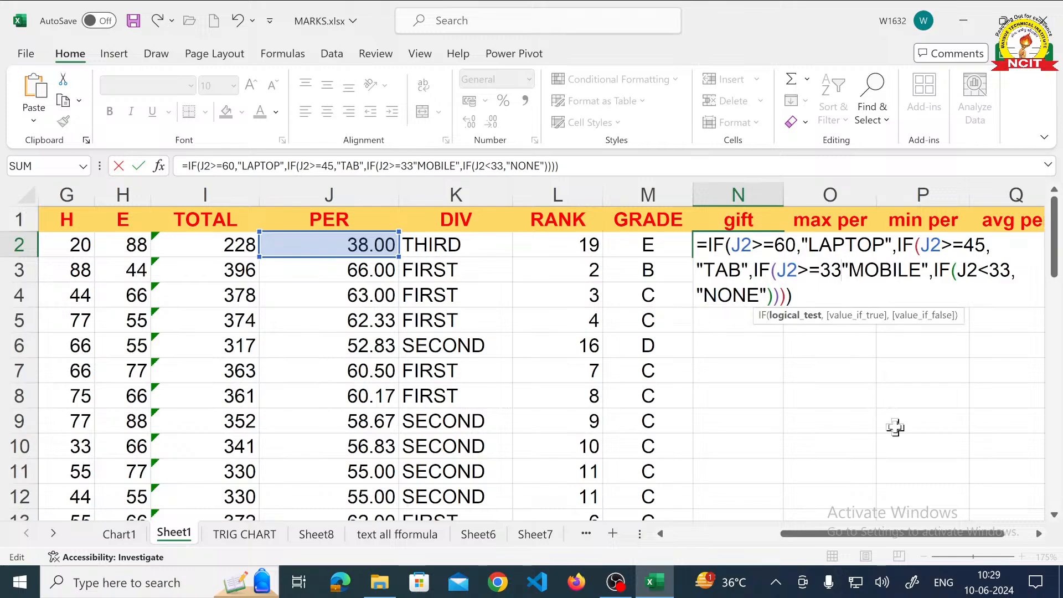
pyautogui.write(',')
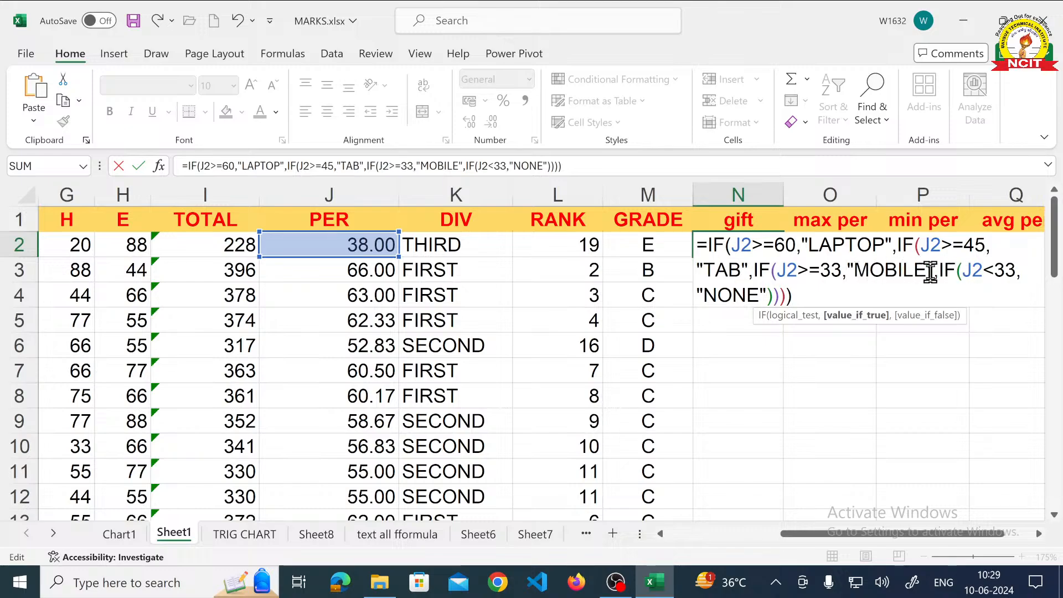
pyautogui.click(804, 295)
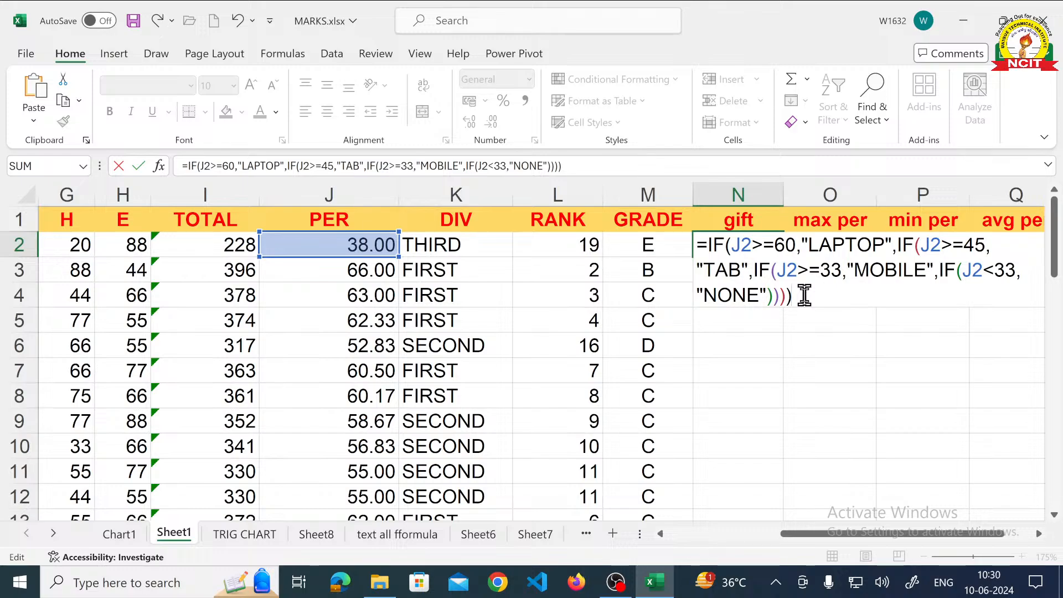
pyautogui.press('Return')
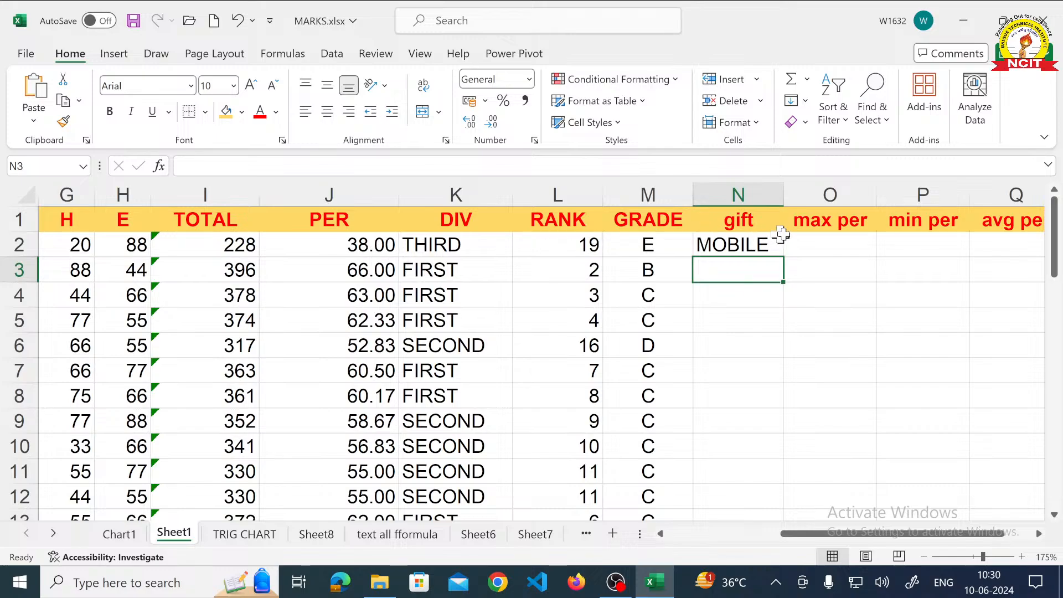
# - Fill the gift formula from N2 down to the last student in row 23
pyautogui.click(774, 247)
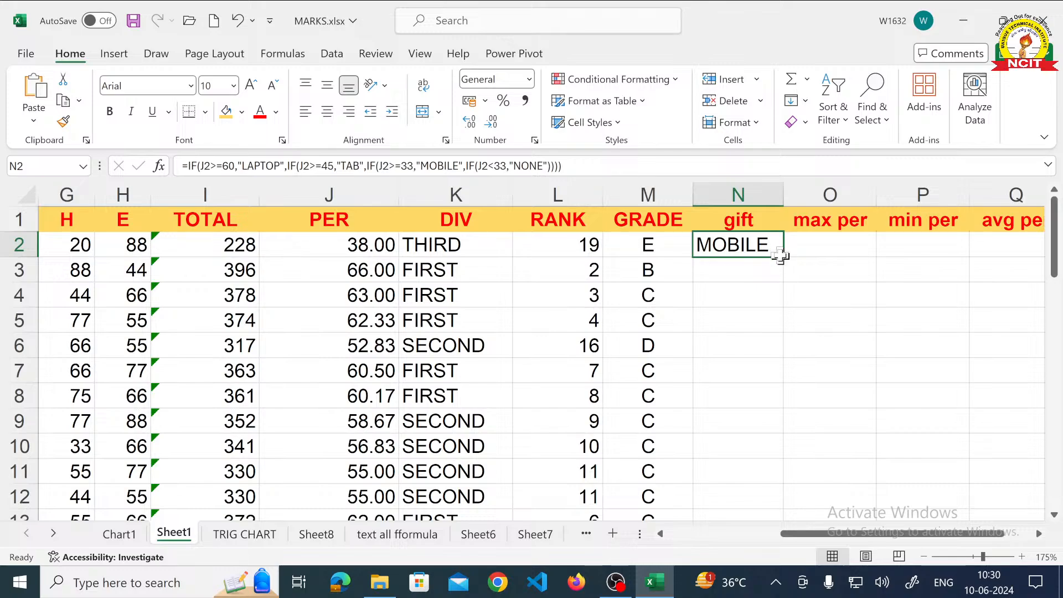
pyautogui.click(786, 255)
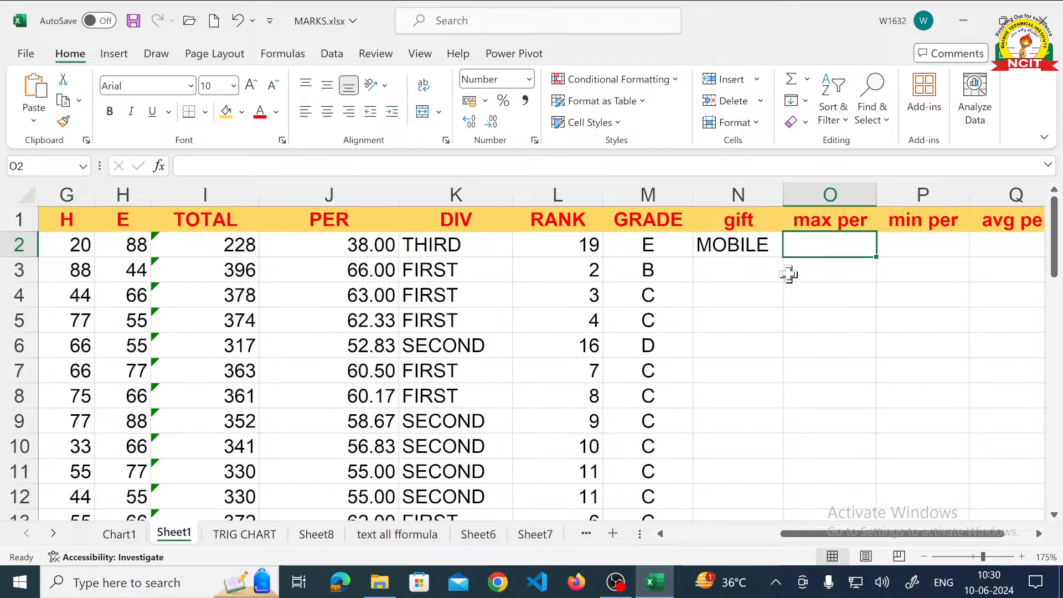
pyautogui.click(764, 255)
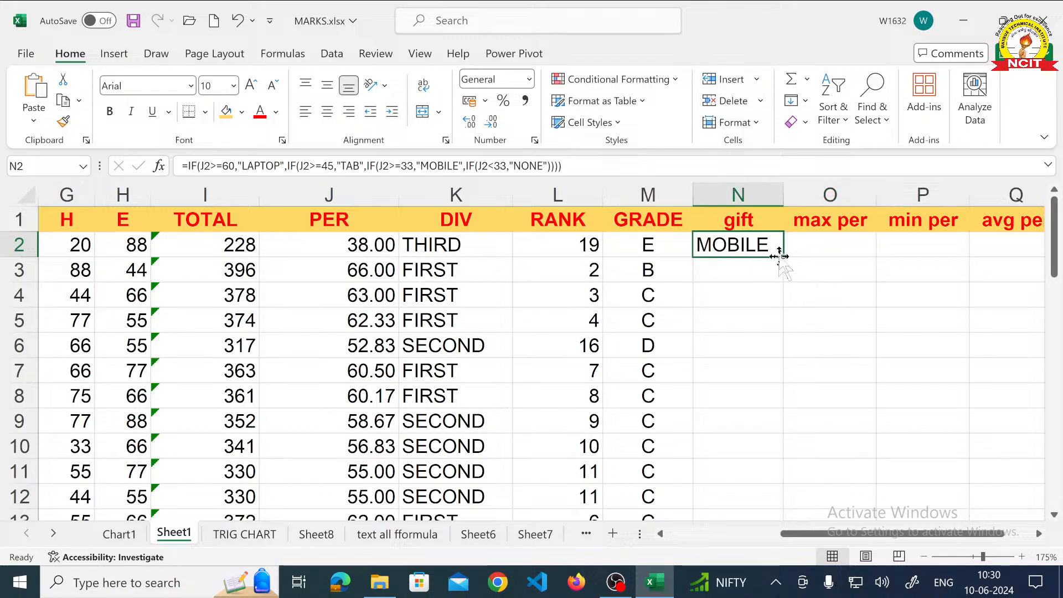
pyautogui.doubleClick(785, 257)
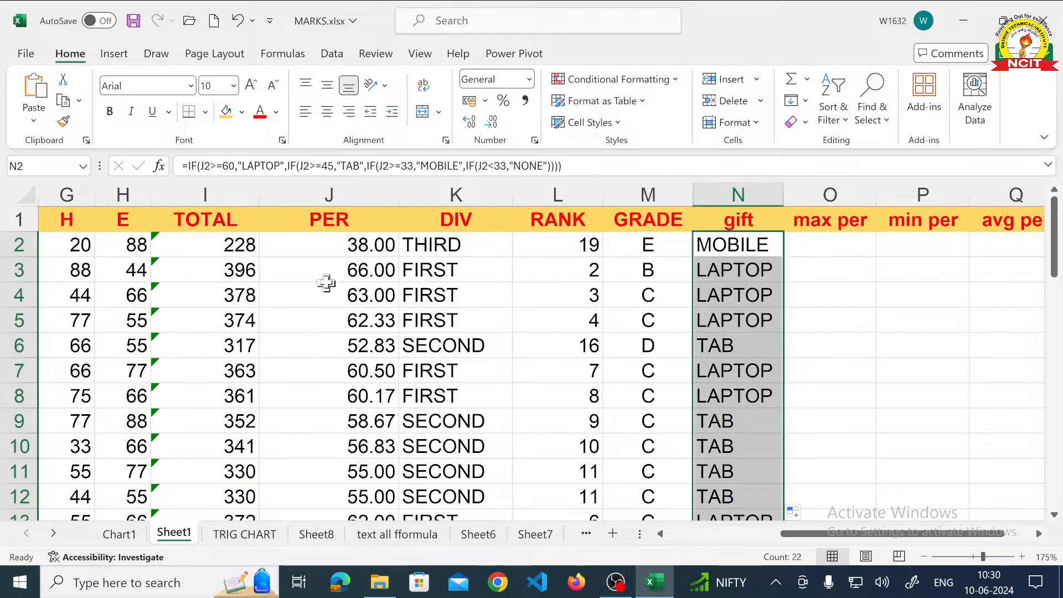
# - Compare the gifts in column N with the students' percentages and divisions, down to the last row
pyautogui.click(336, 275)
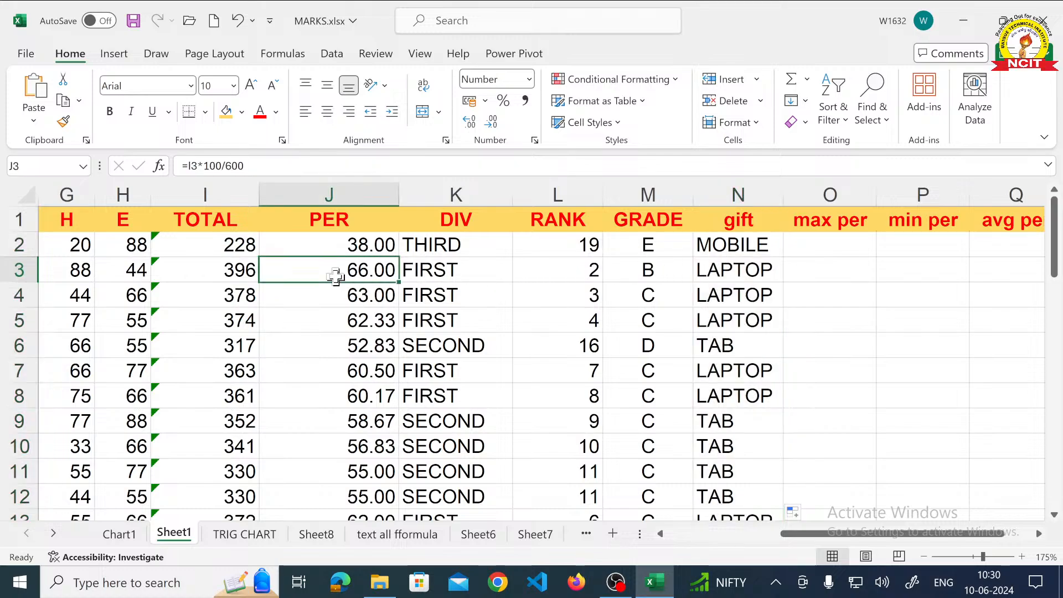
pyautogui.click(733, 272)
pyautogui.click(374, 294)
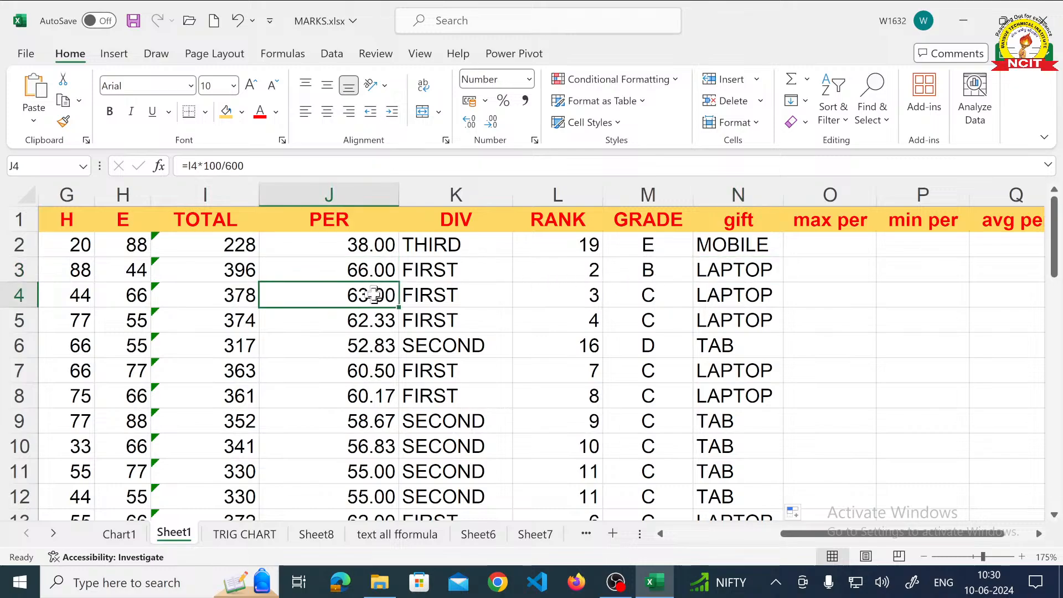
pyautogui.click(753, 294)
pyautogui.click(391, 323)
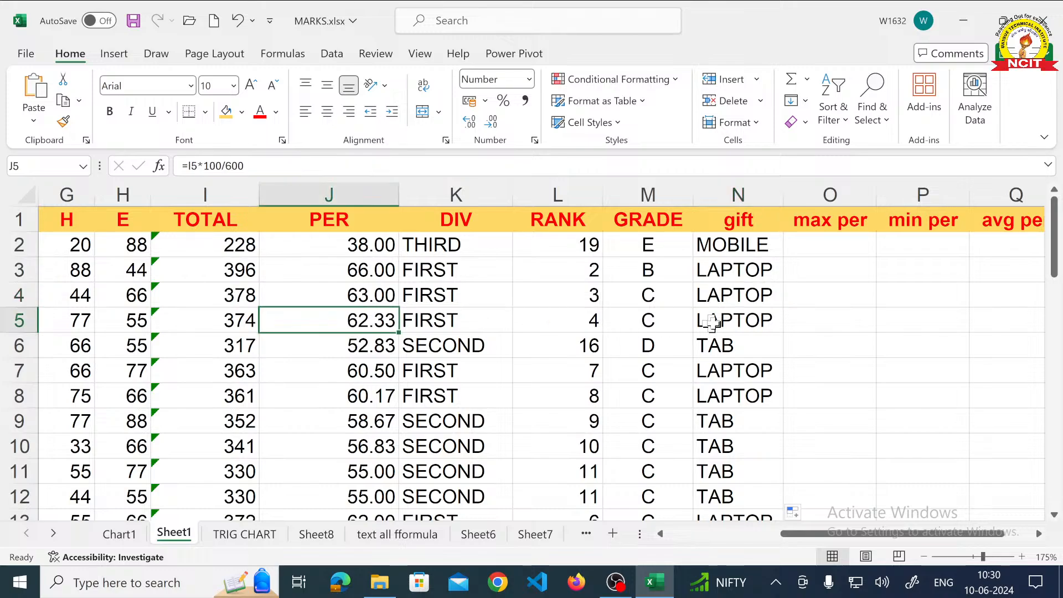
pyautogui.click(747, 321)
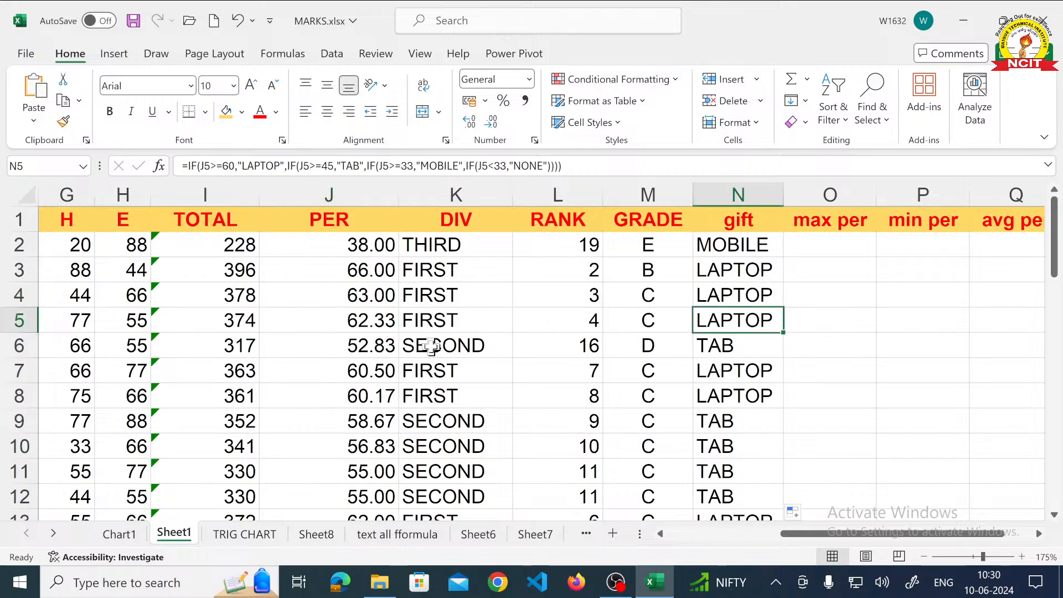
pyautogui.click(434, 346)
pyautogui.click(704, 343)
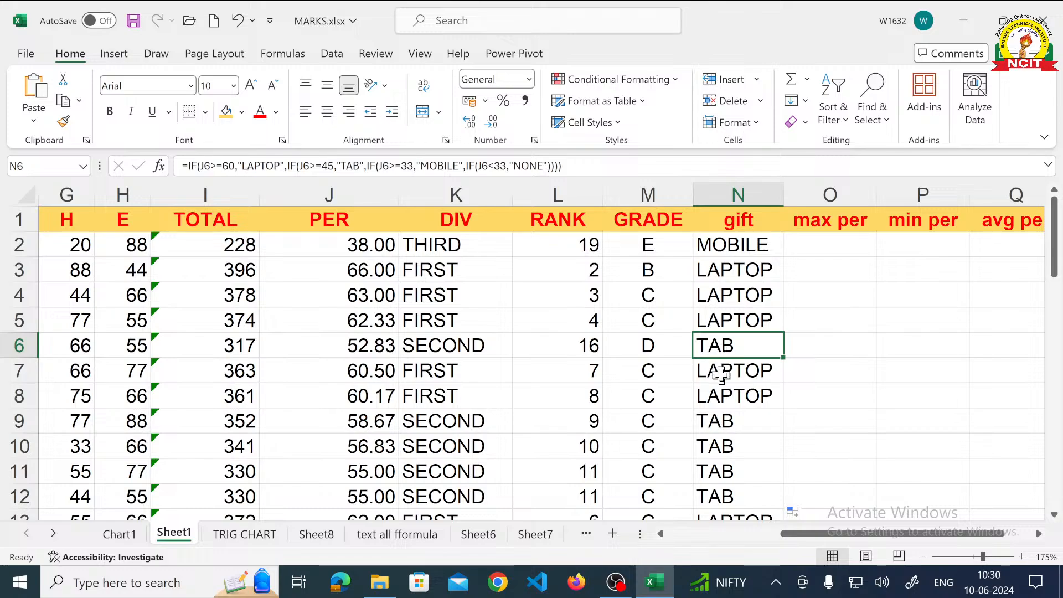
pyautogui.click(720, 369)
pyautogui.click(722, 396)
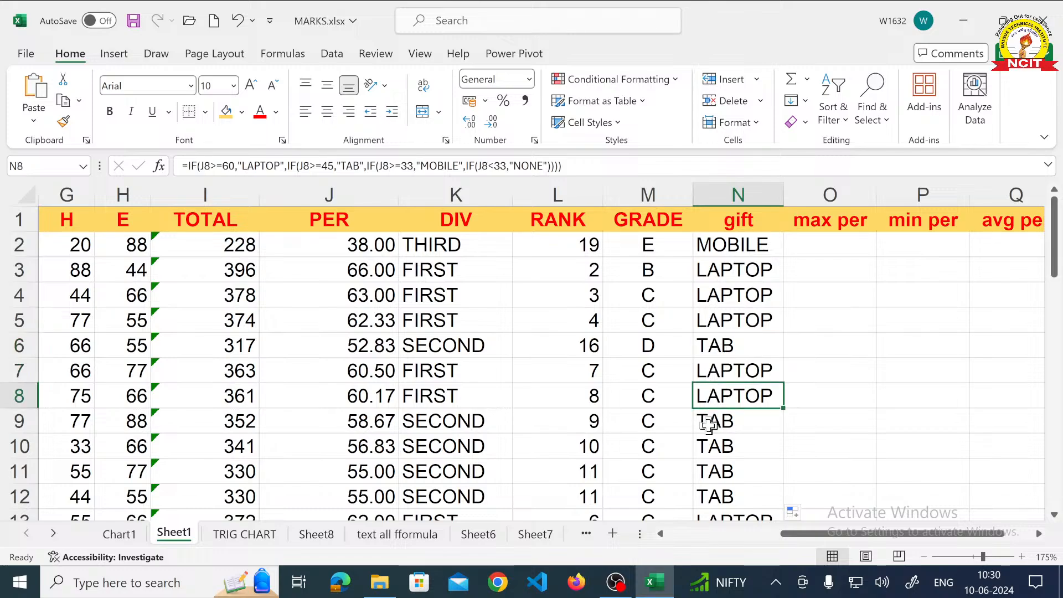
pyautogui.scroll(-5, 714, 415)
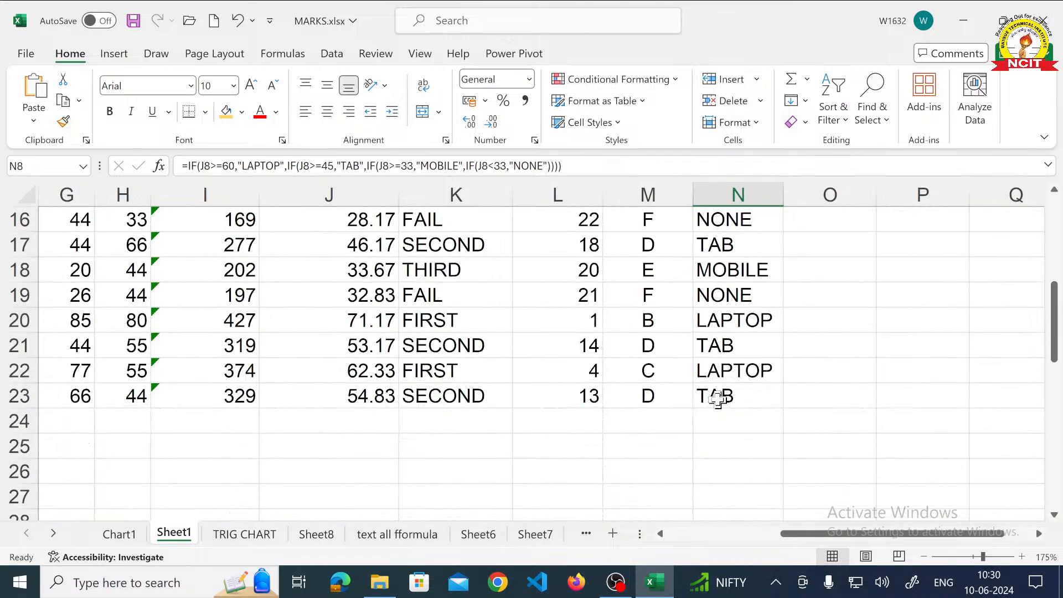
pyautogui.scroll(3, 604, 385)
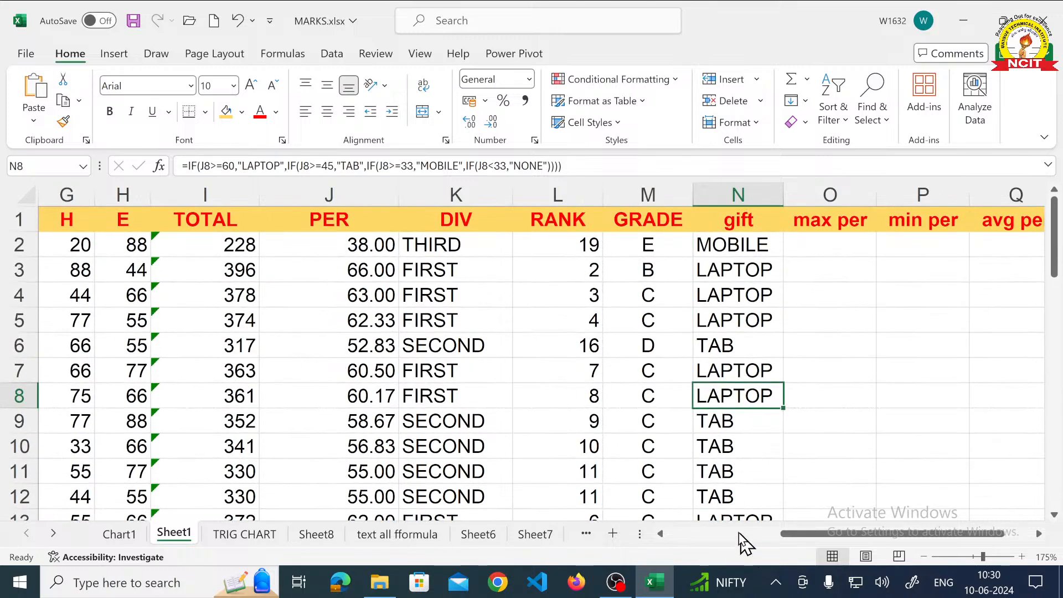
# - Set the first student's P mark in D2 to 10 and check that row's percentage, division and gift
pyautogui.click(660, 533)
pyautogui.click(661, 533)
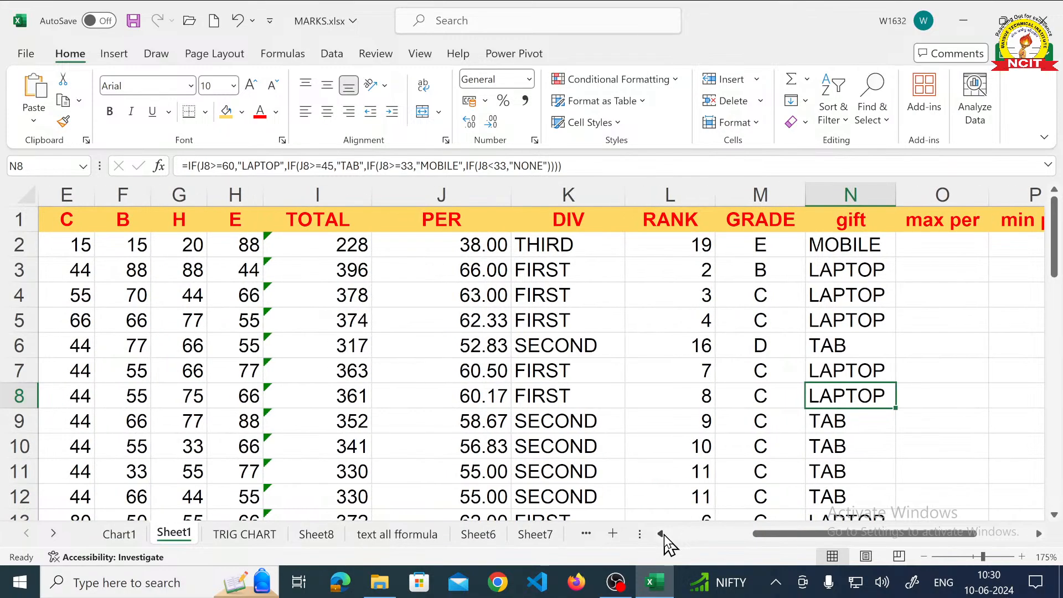
pyautogui.click(660, 533)
pyautogui.click(69, 247)
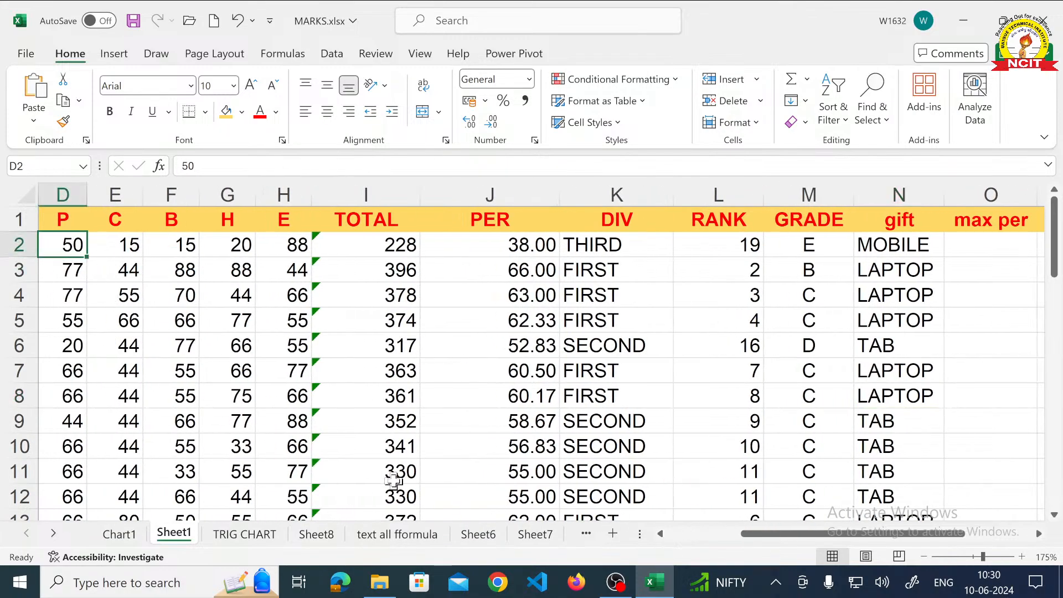
pyautogui.write('10')
pyautogui.press('Return')
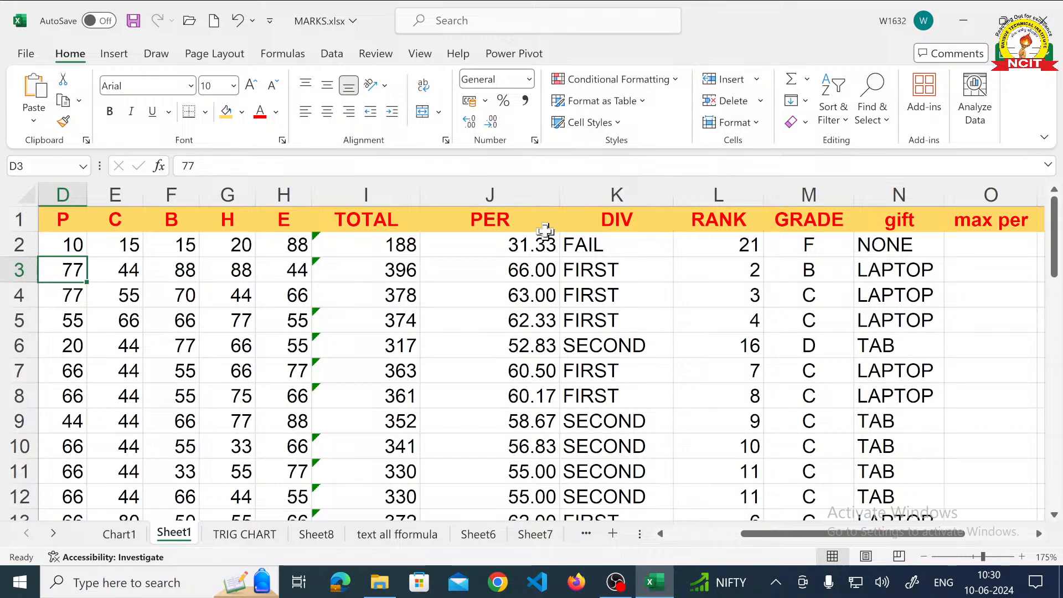
pyautogui.click(532, 243)
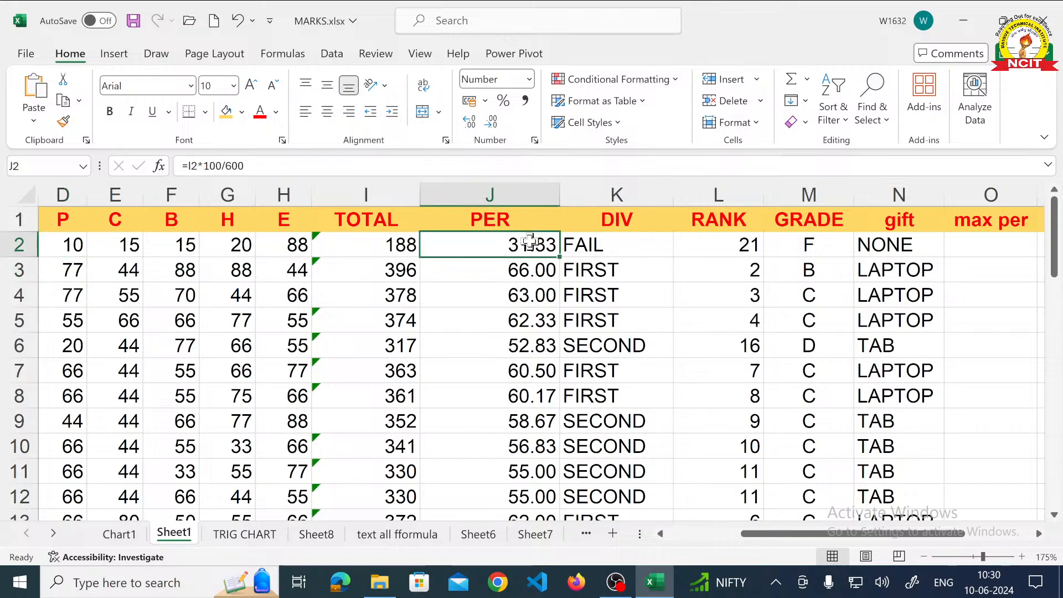
pyautogui.click(584, 244)
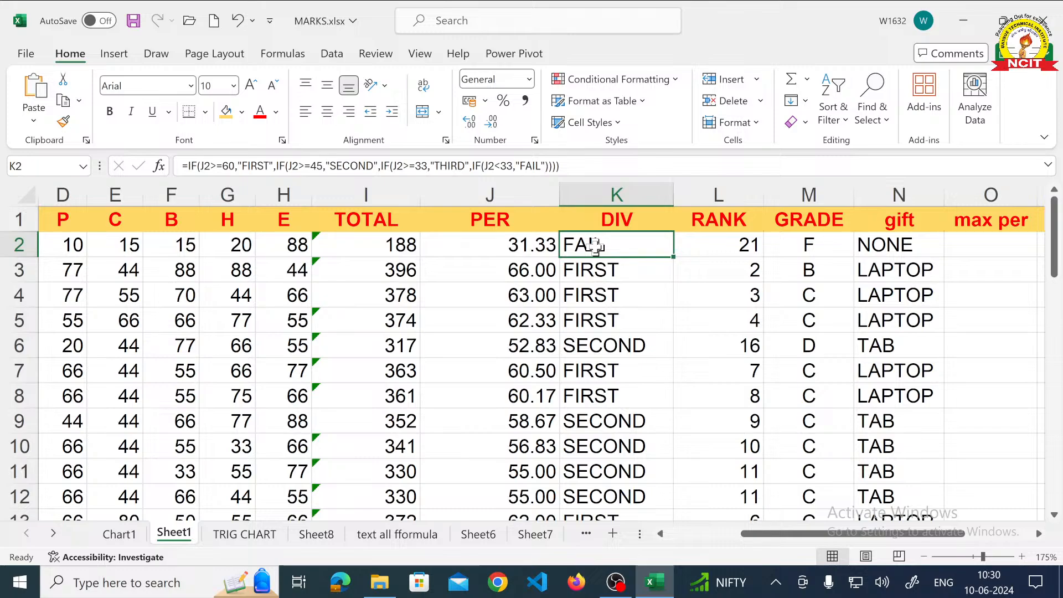
pyautogui.click(886, 242)
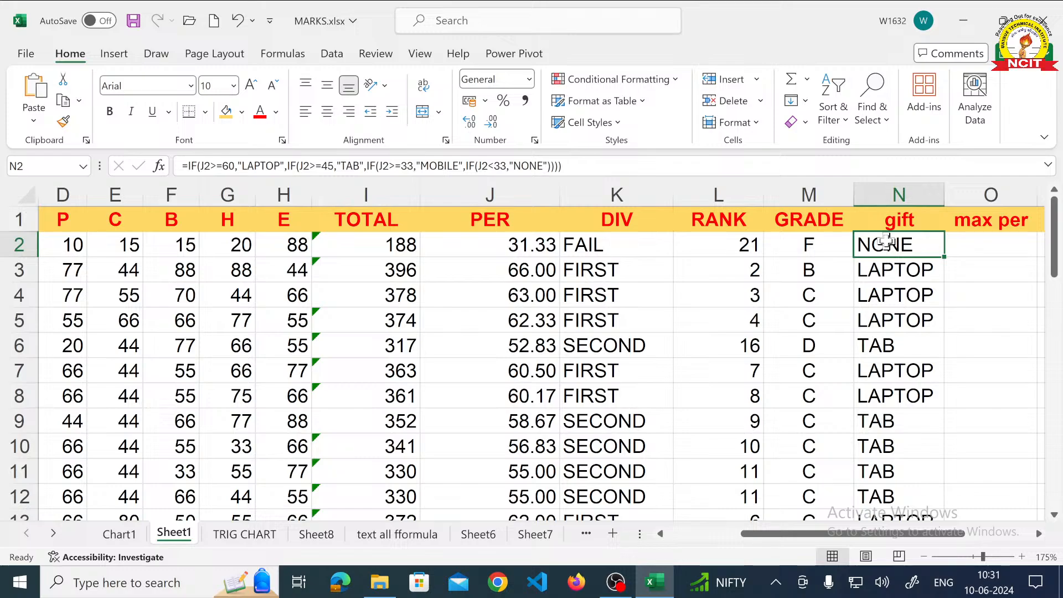
# - Examine the empty max per, min per and avg per columns beside the gift column
pyautogui.click(1039, 534)
pyautogui.click(1039, 534)
pyautogui.click(1039, 534)
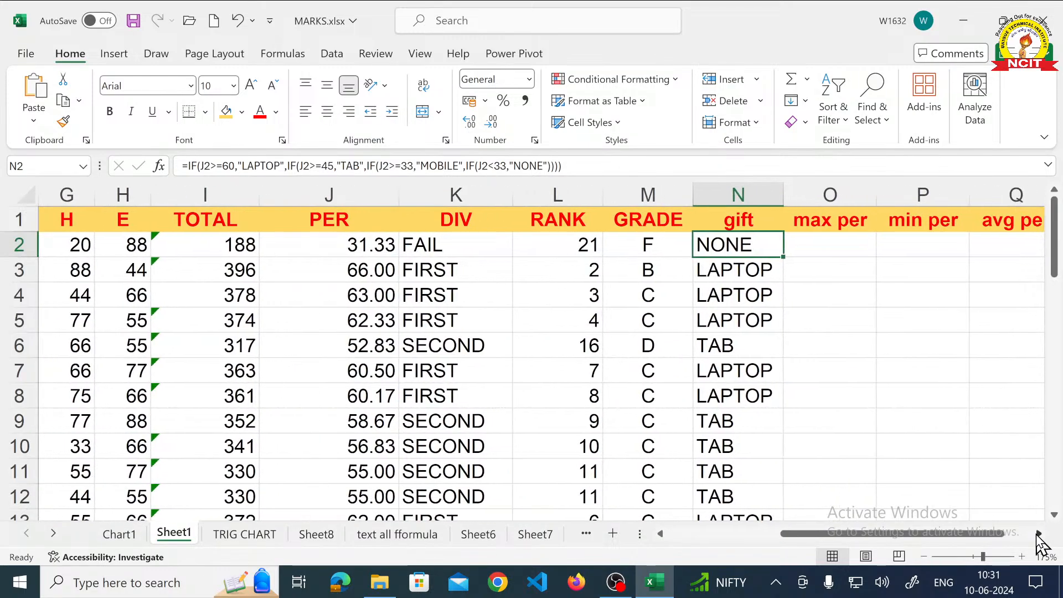
pyautogui.click(1039, 534)
pyautogui.click(1038, 534)
pyautogui.click(1039, 534)
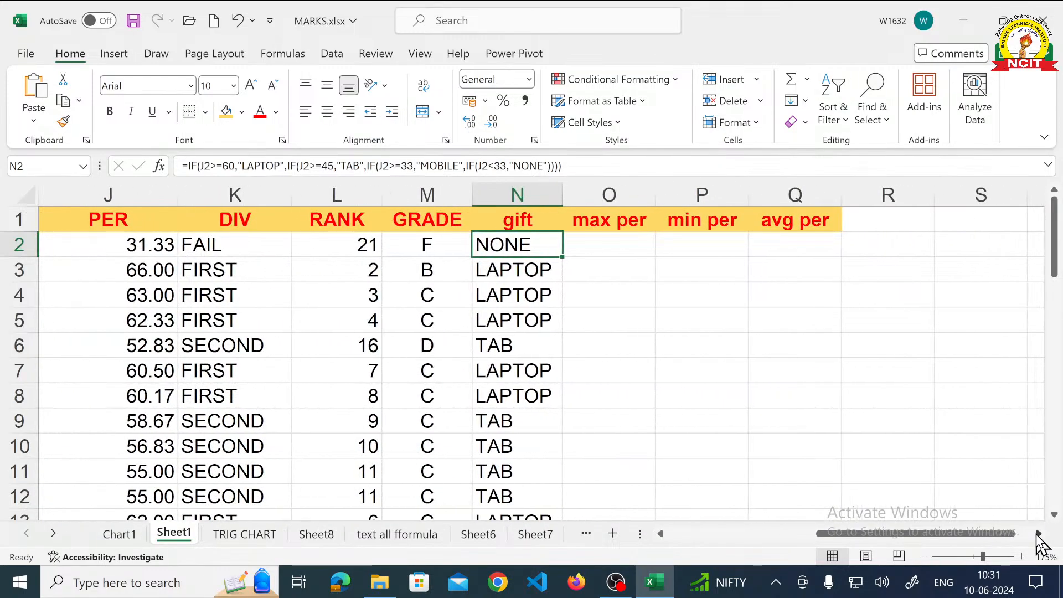
pyautogui.click(631, 248)
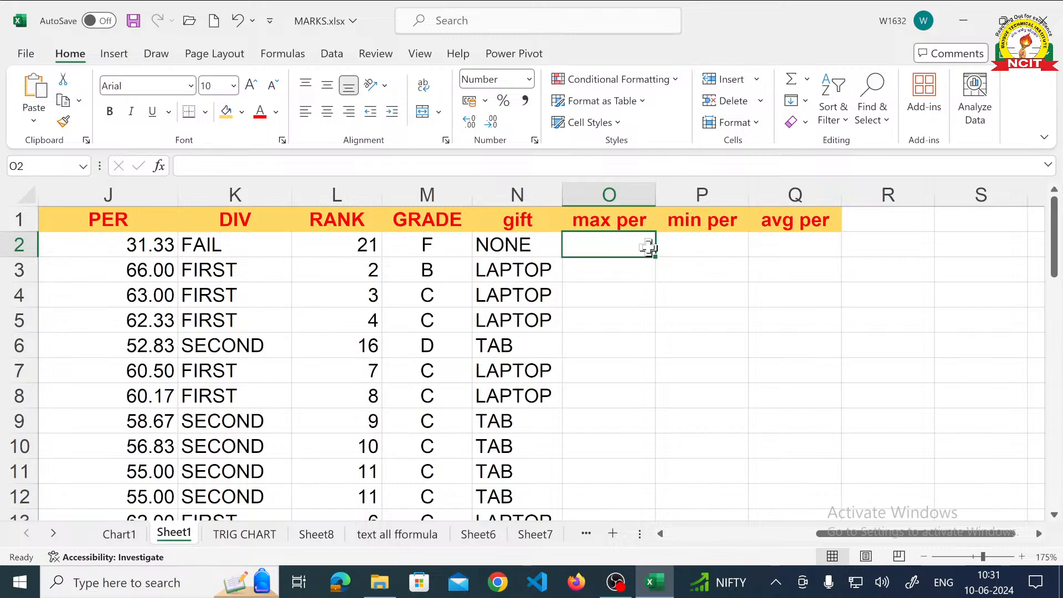
pyautogui.click(698, 247)
pyautogui.click(777, 242)
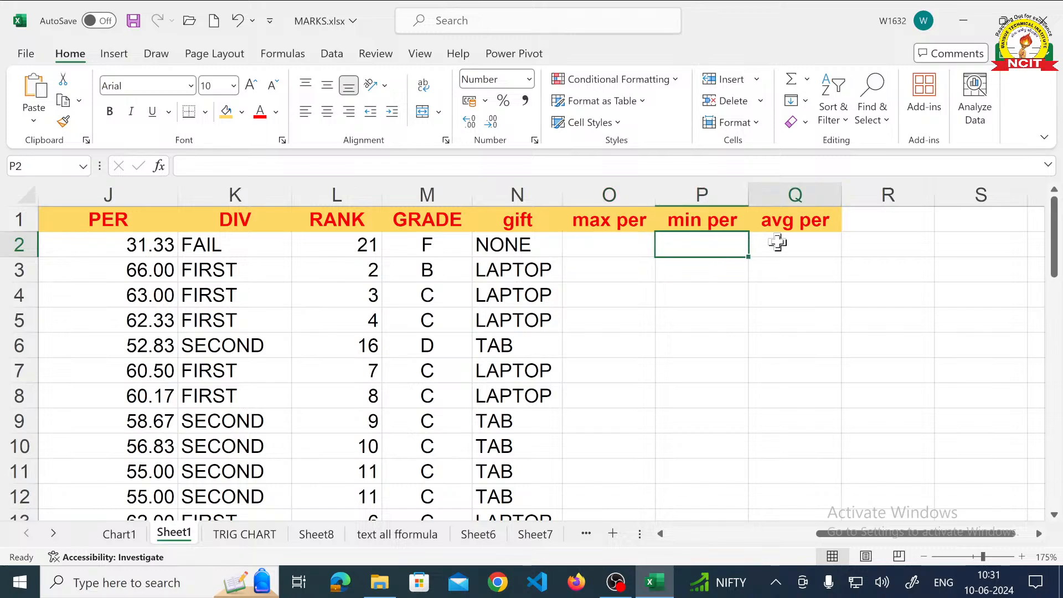
# - Calculate the maximum percentage in O2 with the formula =MAX(J2:J23)
pyautogui.click(605, 243)
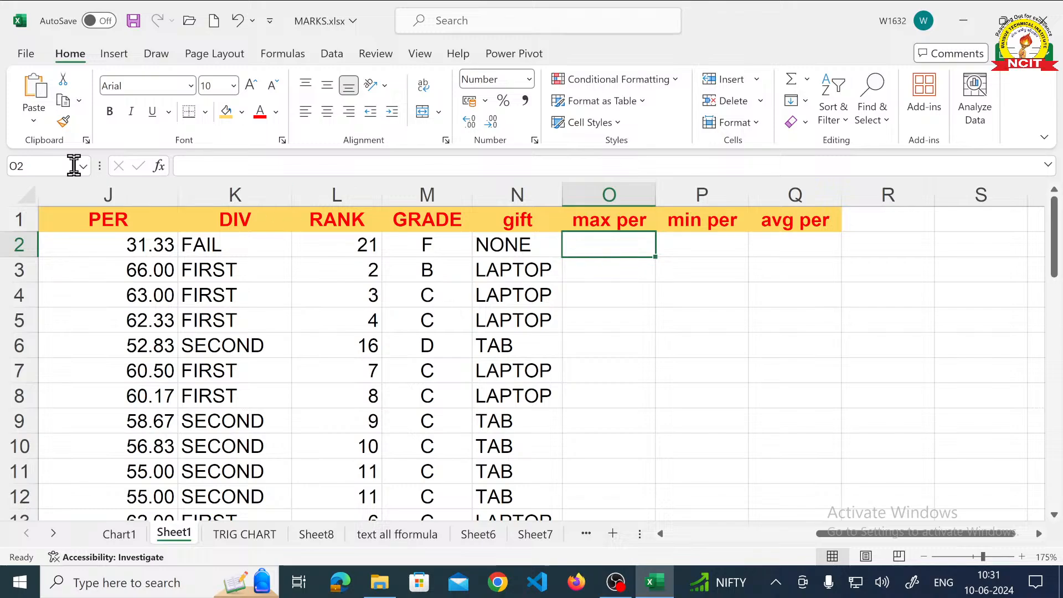
pyautogui.scroll(-5, 107, 238)
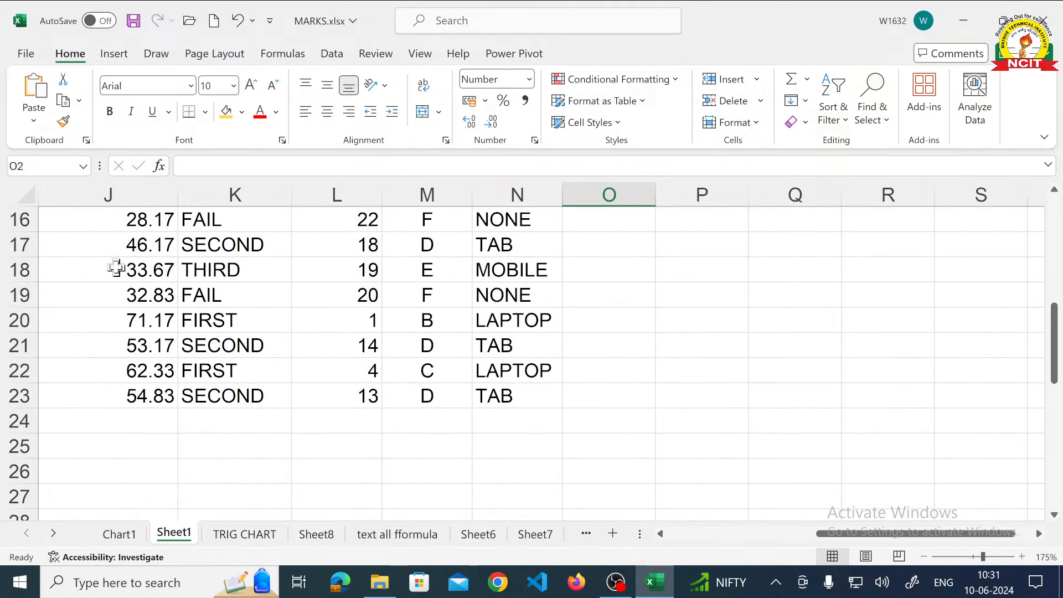
pyautogui.scroll(5, 114, 268)
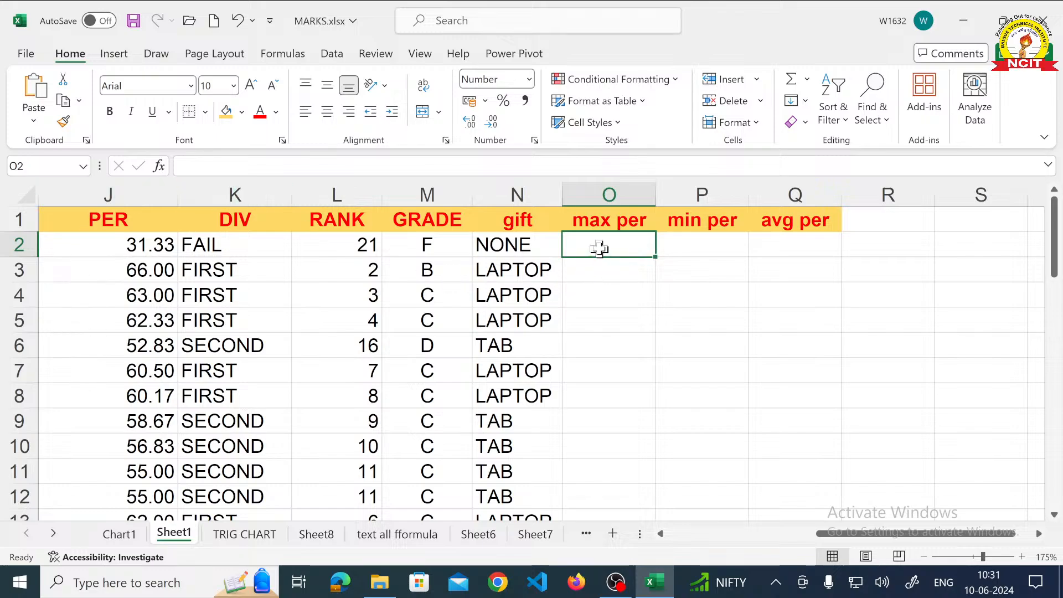
pyautogui.write('=')
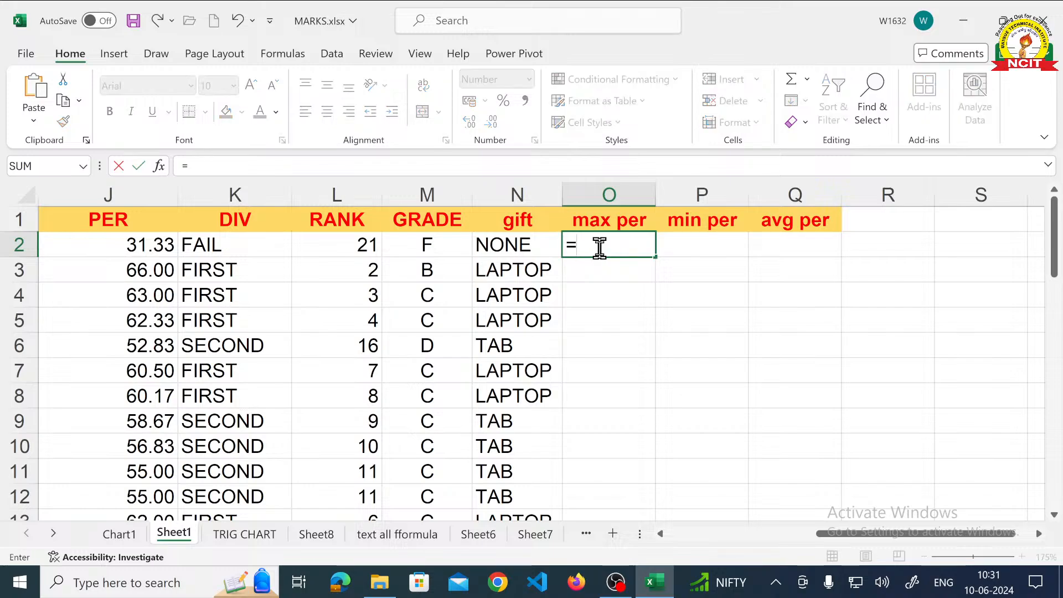
pyautogui.write('MAX')
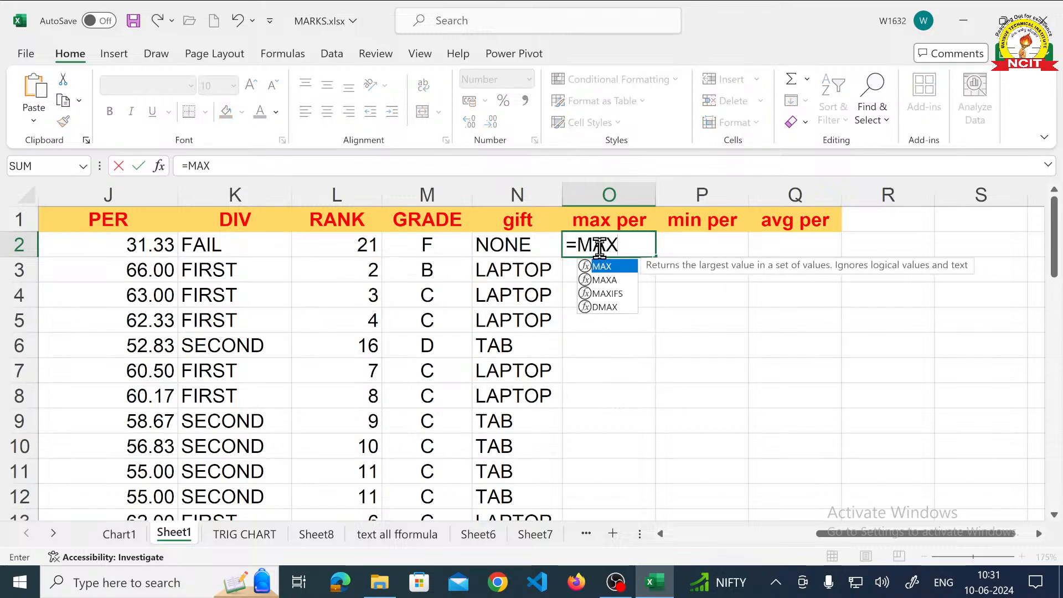
pyautogui.write('(')
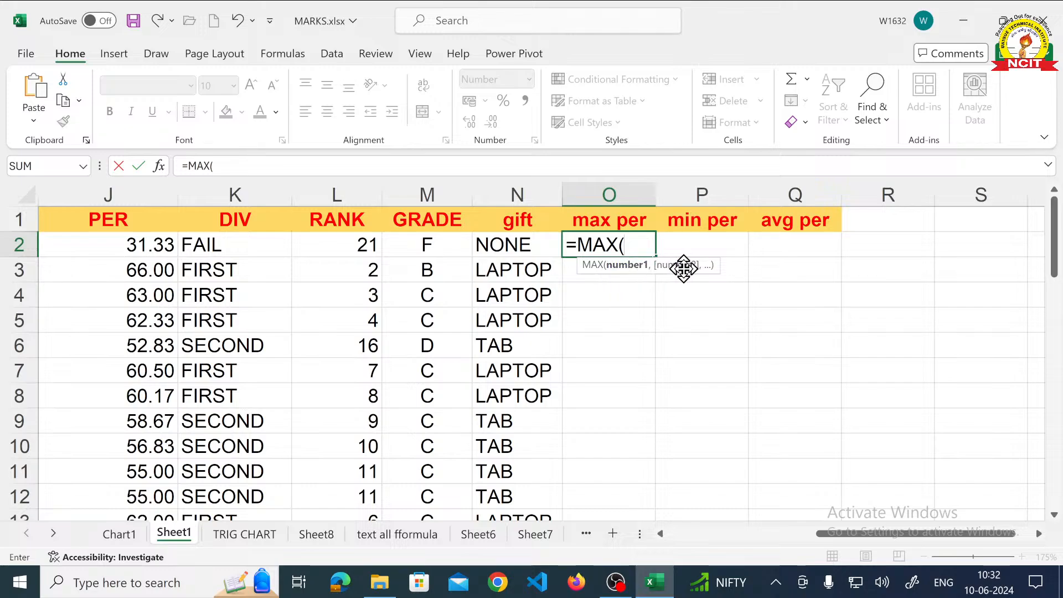
pyautogui.click(156, 255)
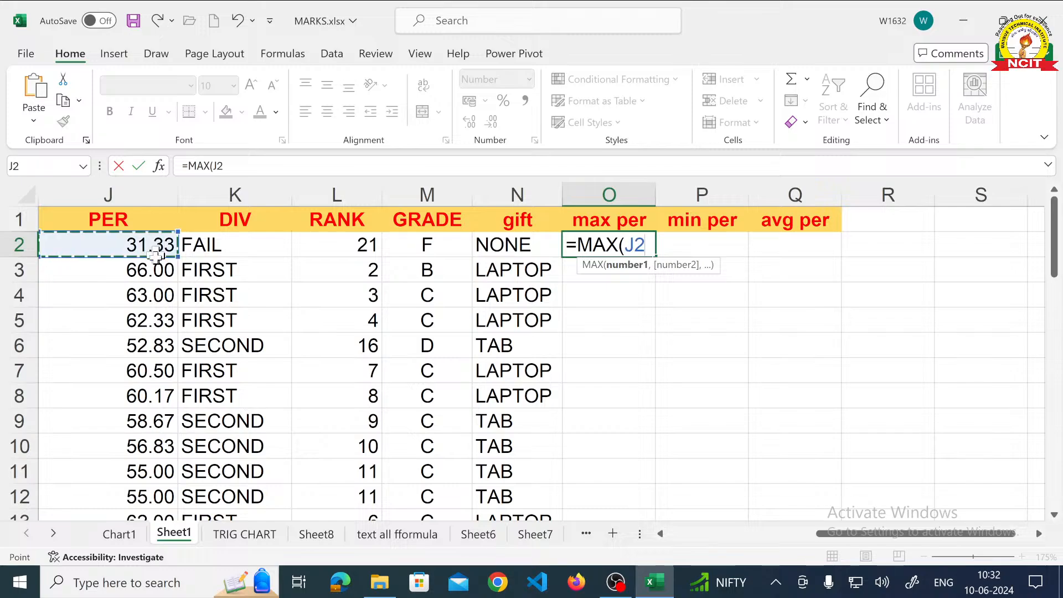
pyautogui.moveTo(156, 255); pyautogui.dragTo(153, 491)
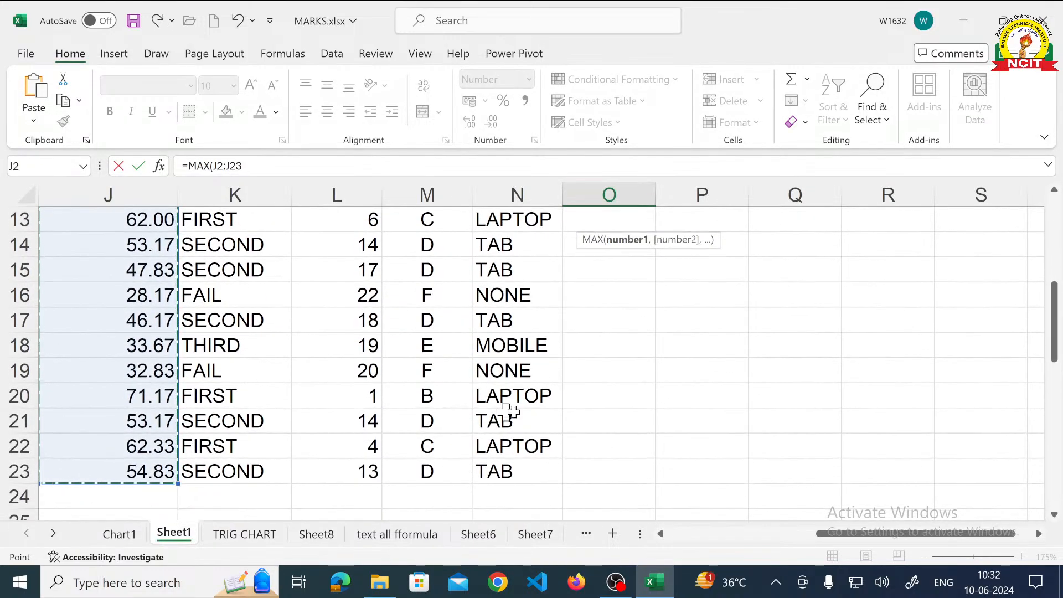
pyautogui.scroll(4, 578, 392)
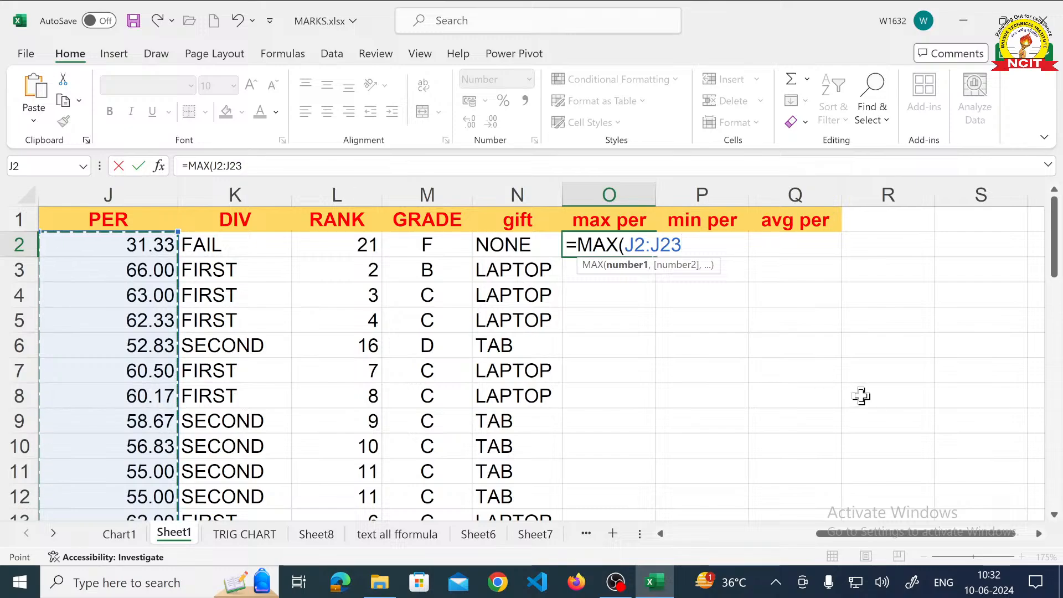
pyautogui.write(')')
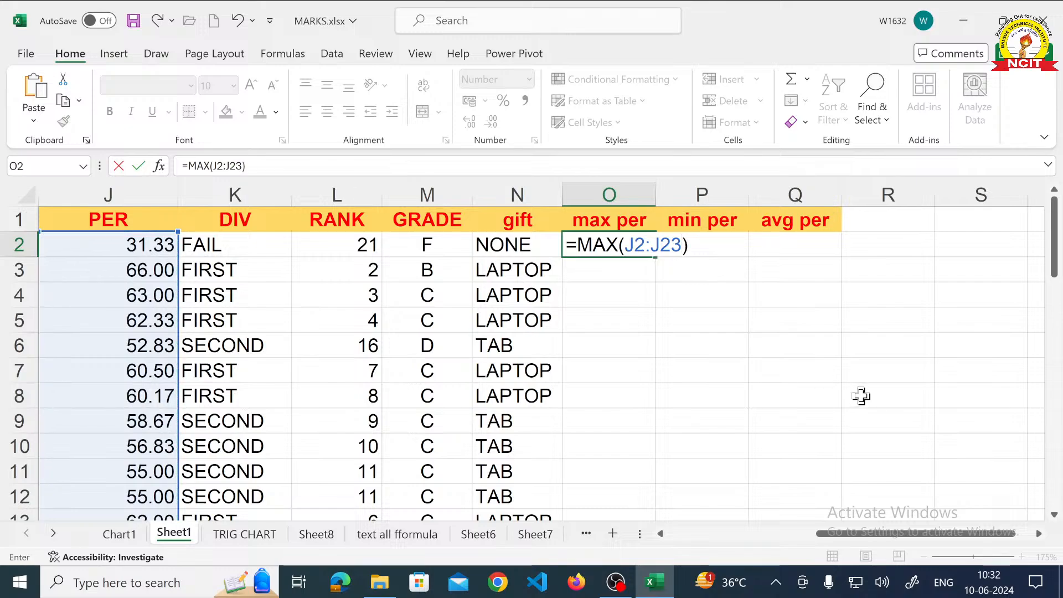
pyautogui.press('Return')
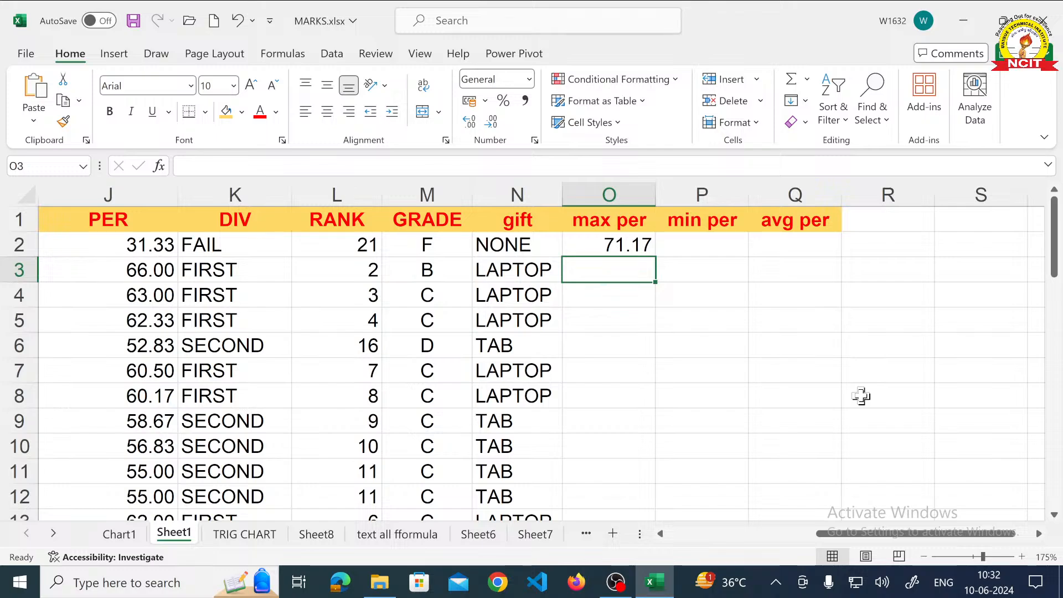
# - Compare the maximum percentage in O2 with the percentages in column J and check the matching student's rank, grade and gift
pyautogui.click(627, 244)
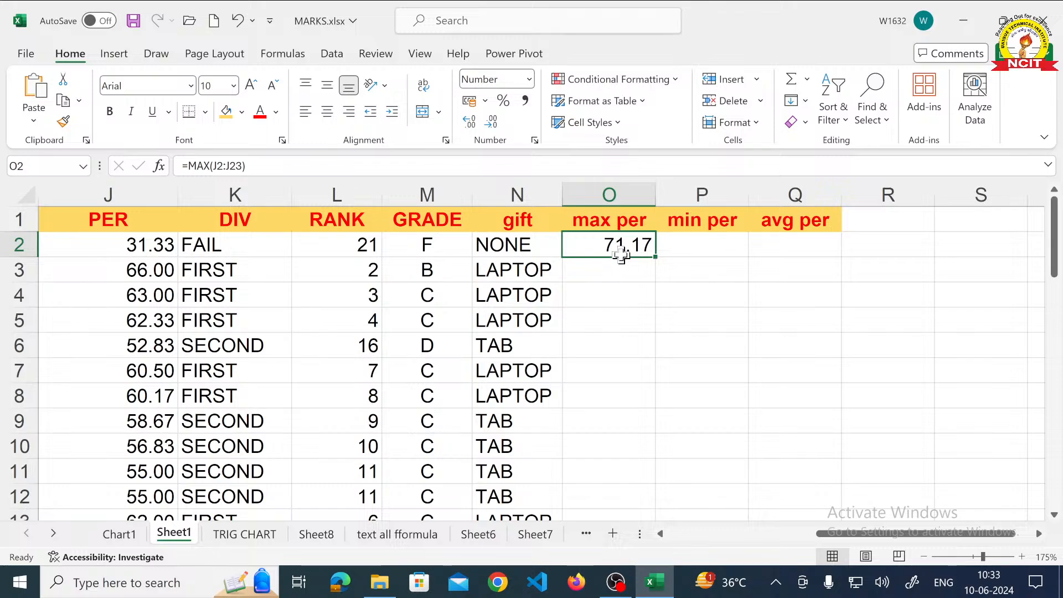
pyautogui.scroll(-3, 131, 288)
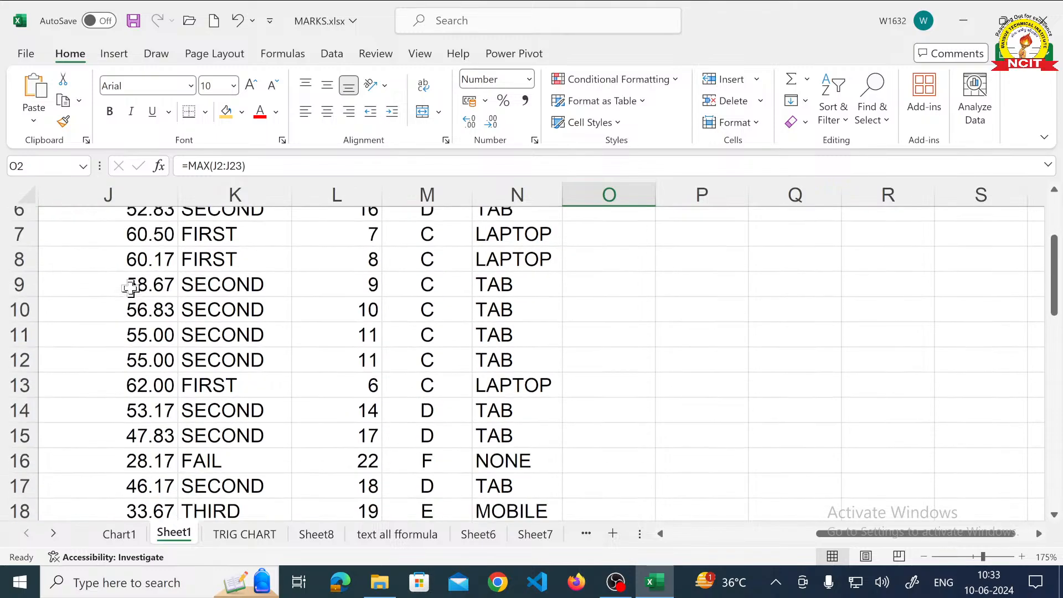
pyautogui.scroll(-1, 131, 288)
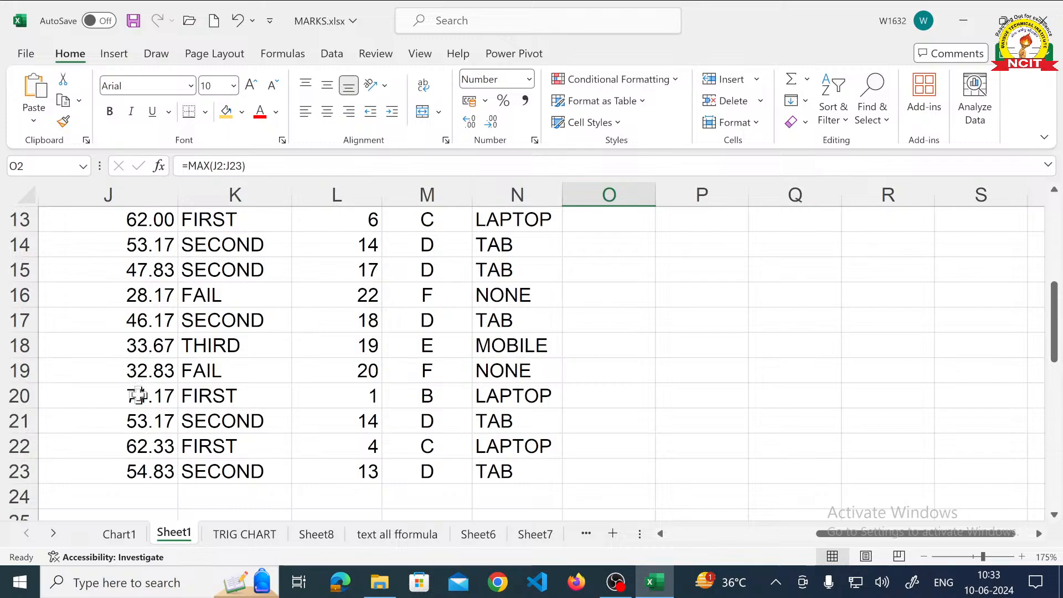
pyautogui.click(137, 395)
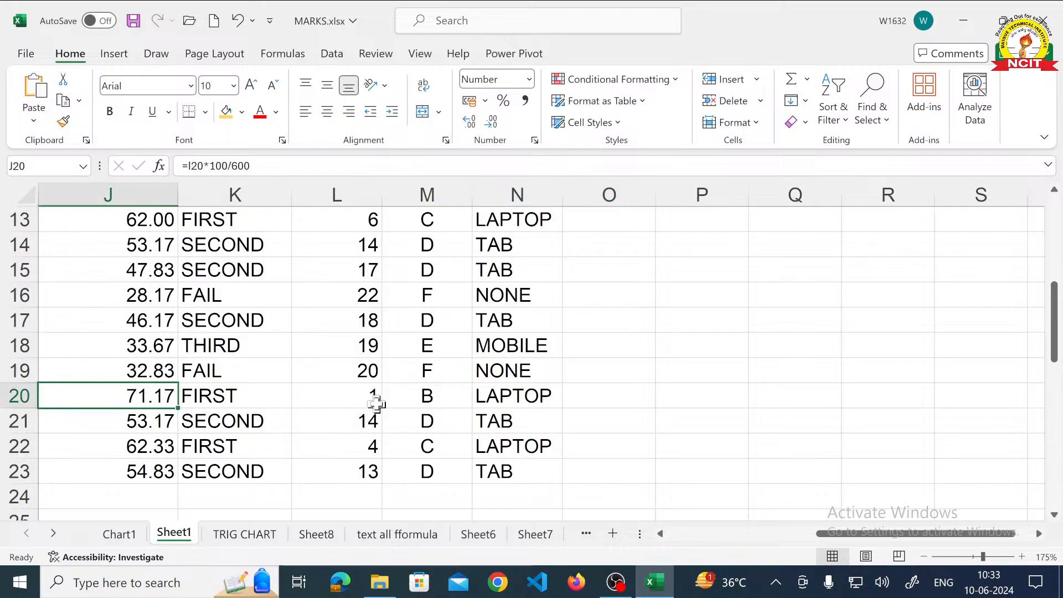
pyautogui.click(369, 401)
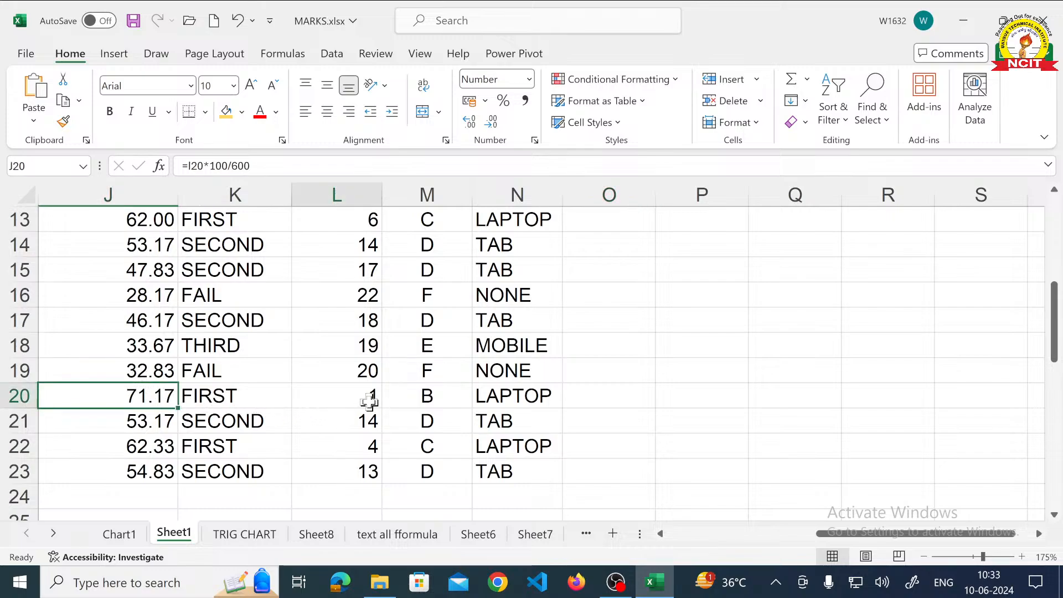
pyautogui.click(437, 397)
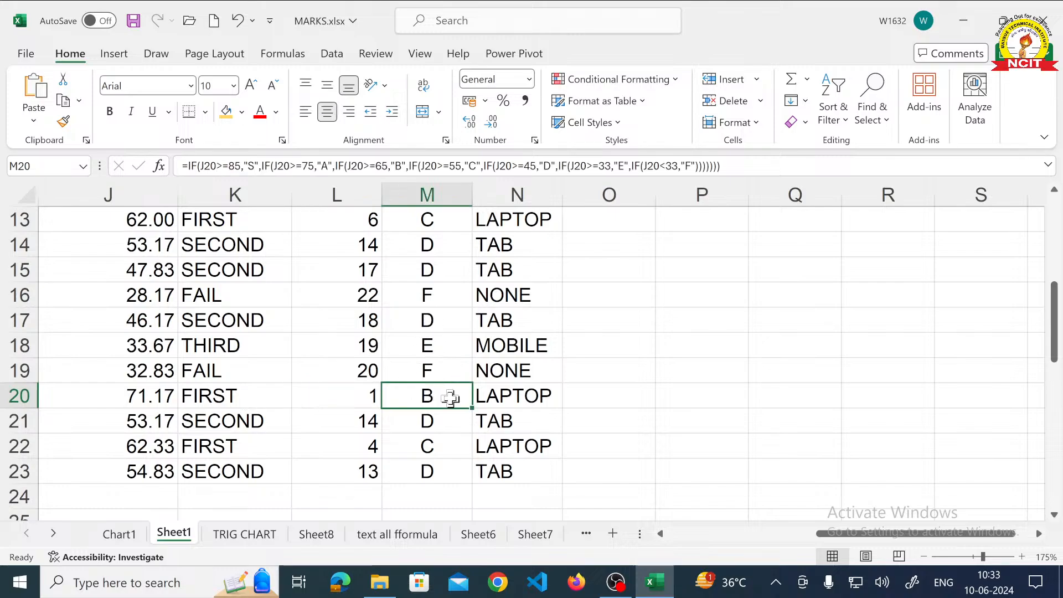
pyautogui.scroll(3, 443, 396)
pyautogui.scroll(-2, 445, 396)
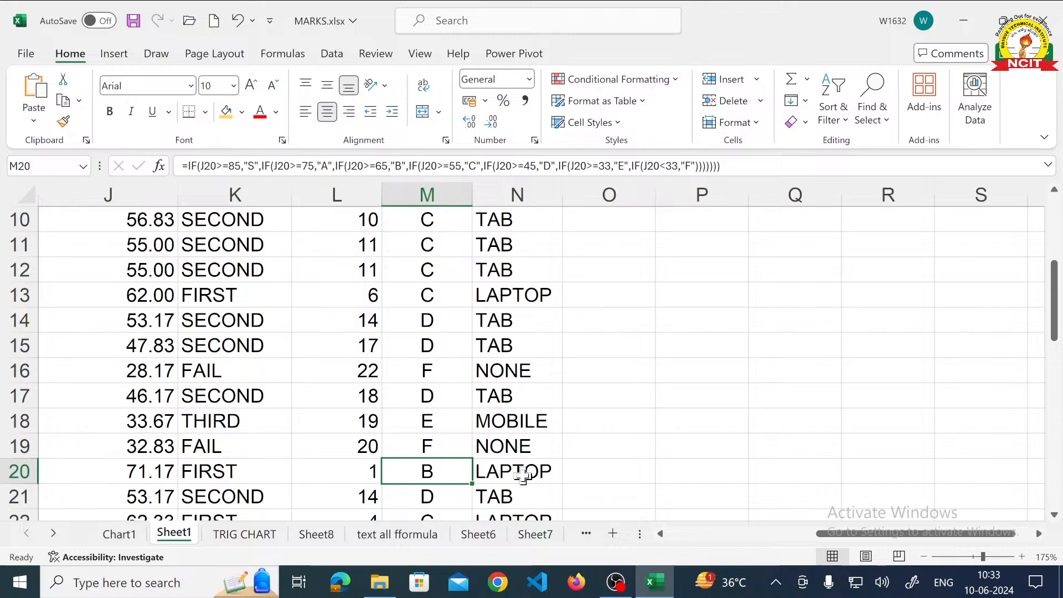
pyautogui.scroll(3, 523, 475)
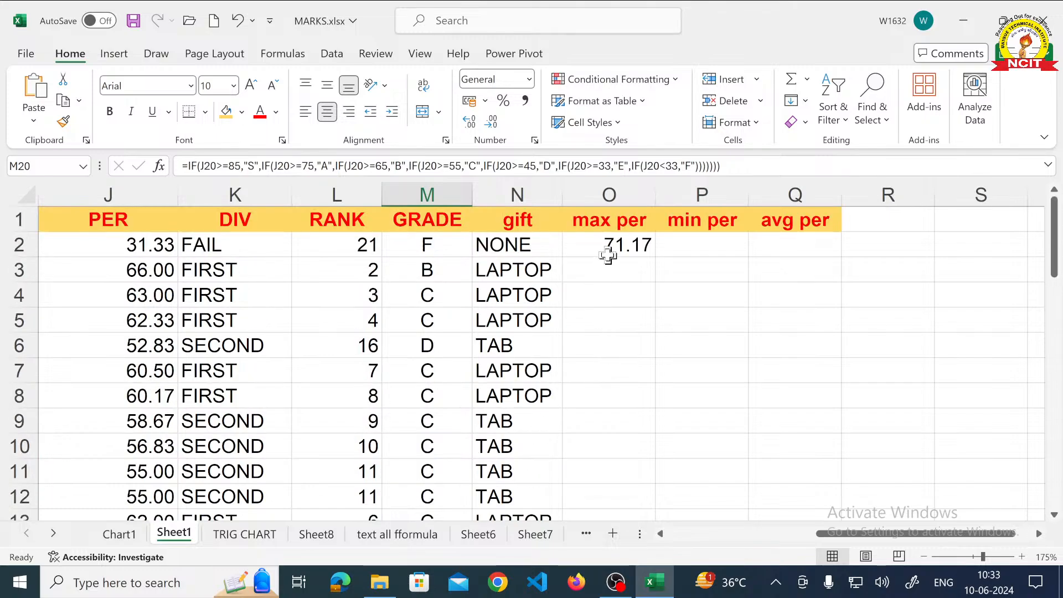
# - Calculate the minimum percentage in P2 with the formula =MIN(J2..J23), checking that the range covers all students' percentages
pyautogui.click(686, 247)
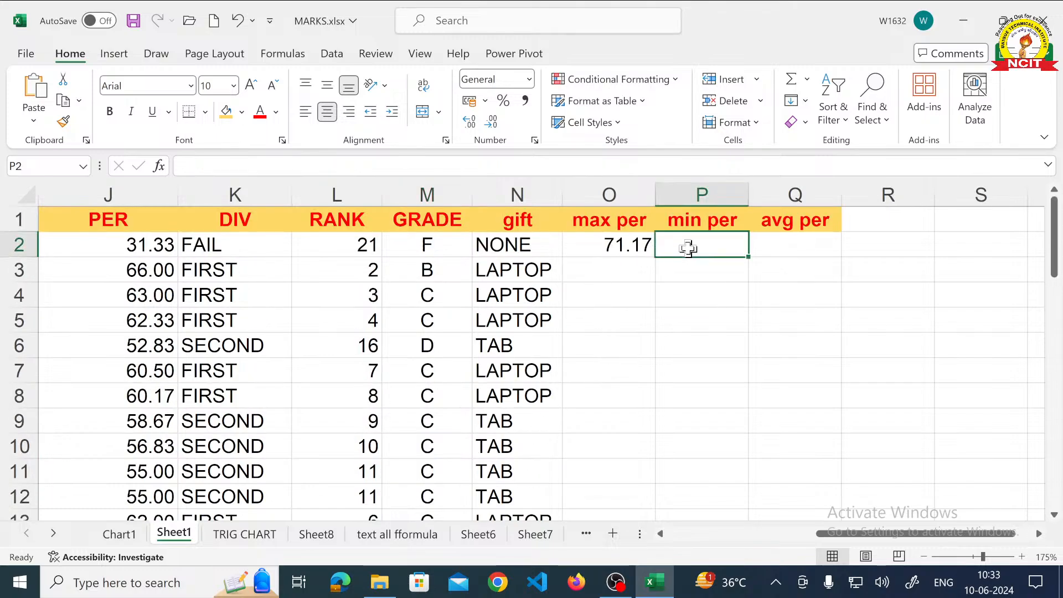
pyautogui.write('=')
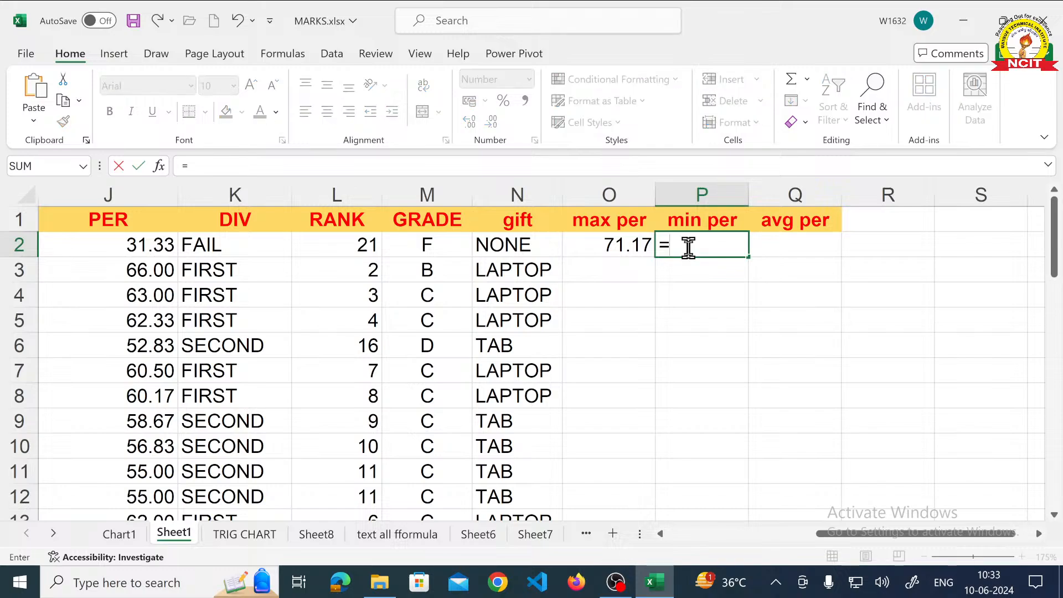
pyautogui.write('MIN(')
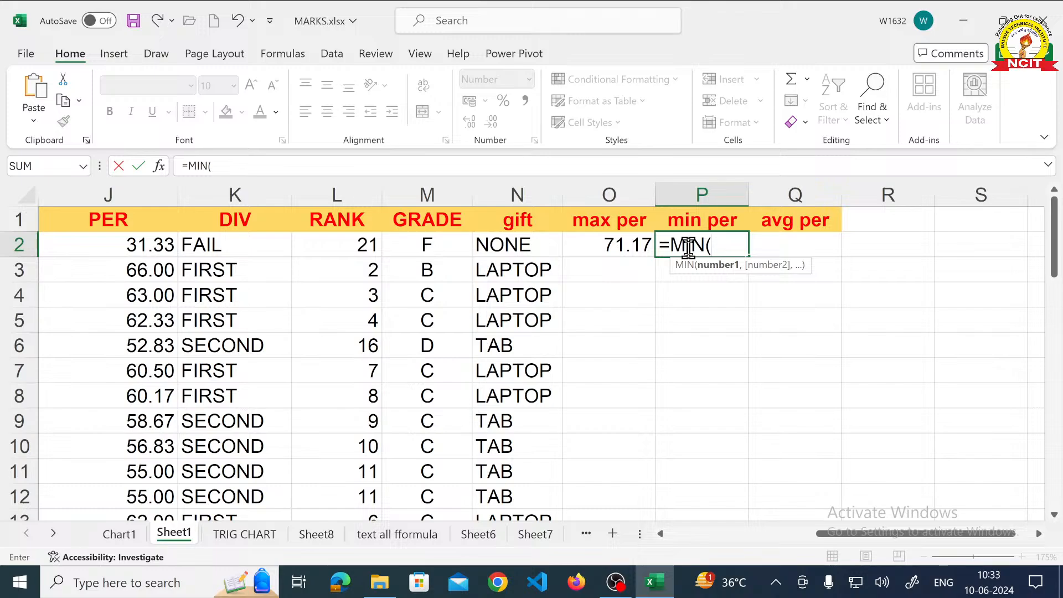
pyautogui.write('J')
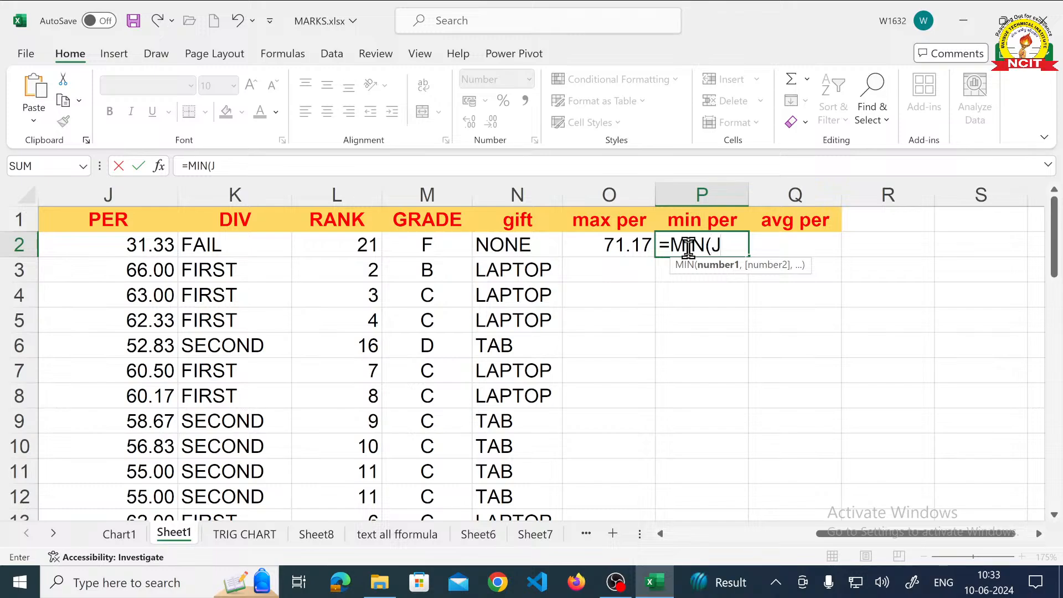
pyautogui.write('2..J23')
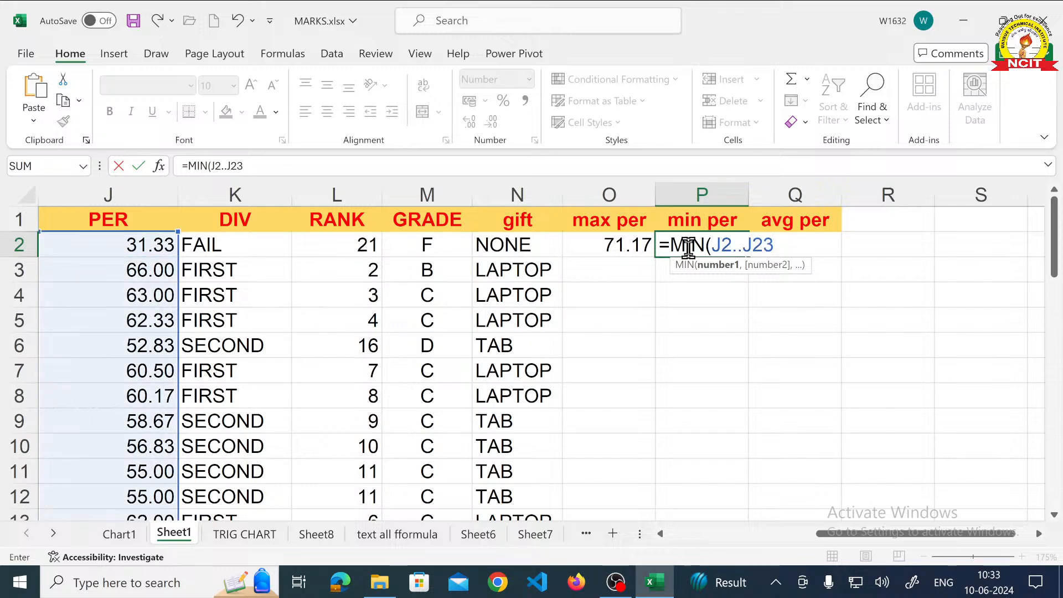
pyautogui.write(')')
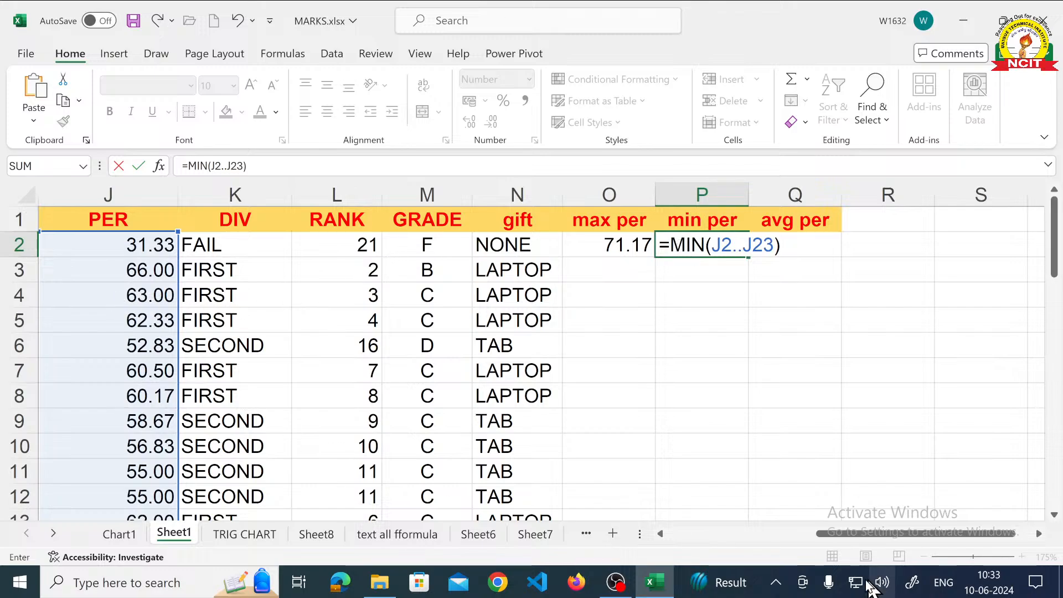
pyautogui.click(661, 533)
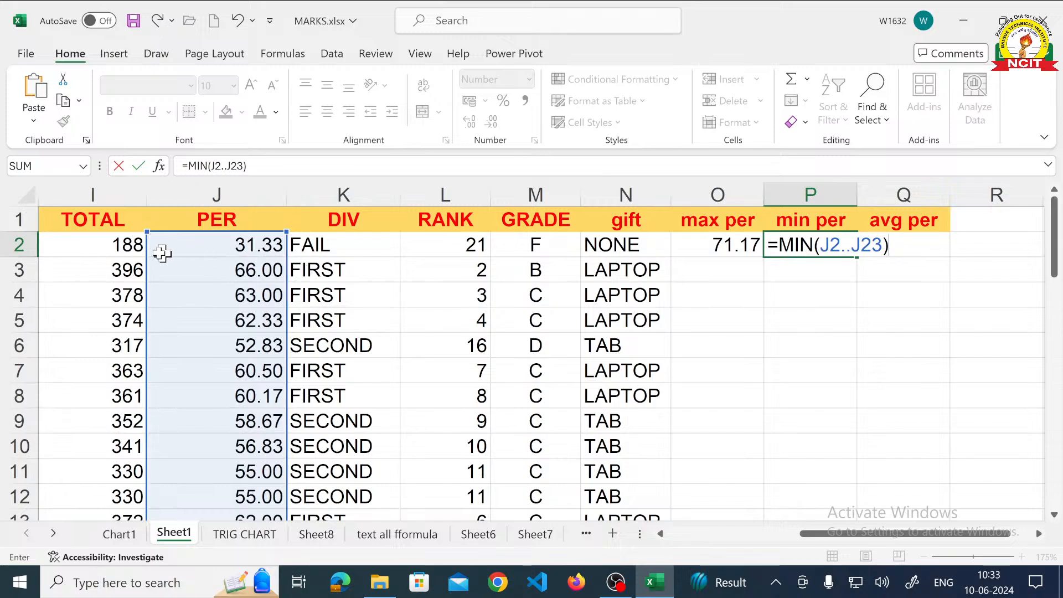
pyautogui.scroll(-6, 214, 255)
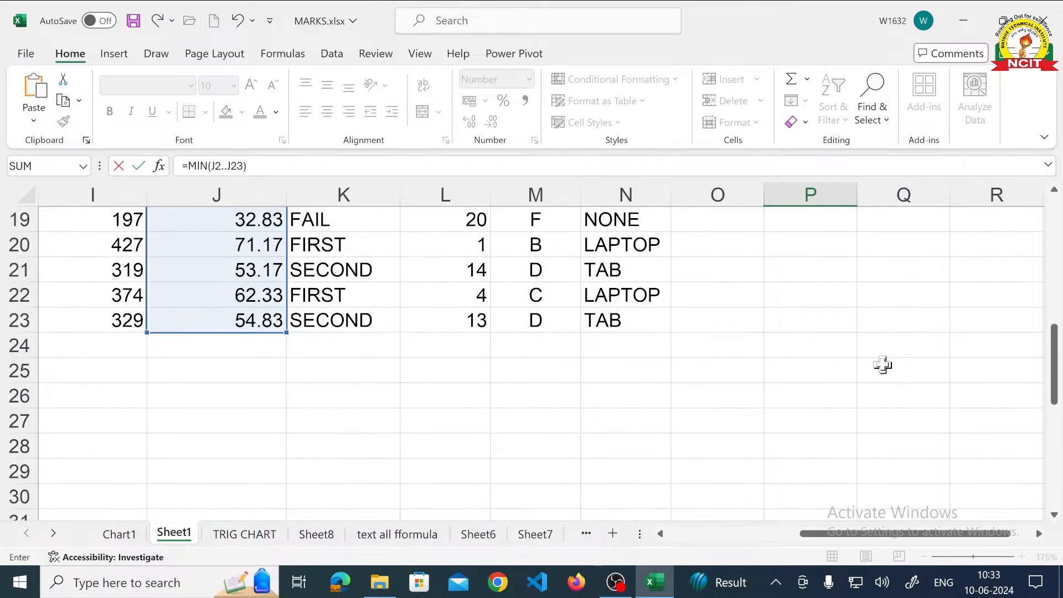
pyautogui.scroll(2, 882, 365)
pyautogui.scroll(4, 882, 364)
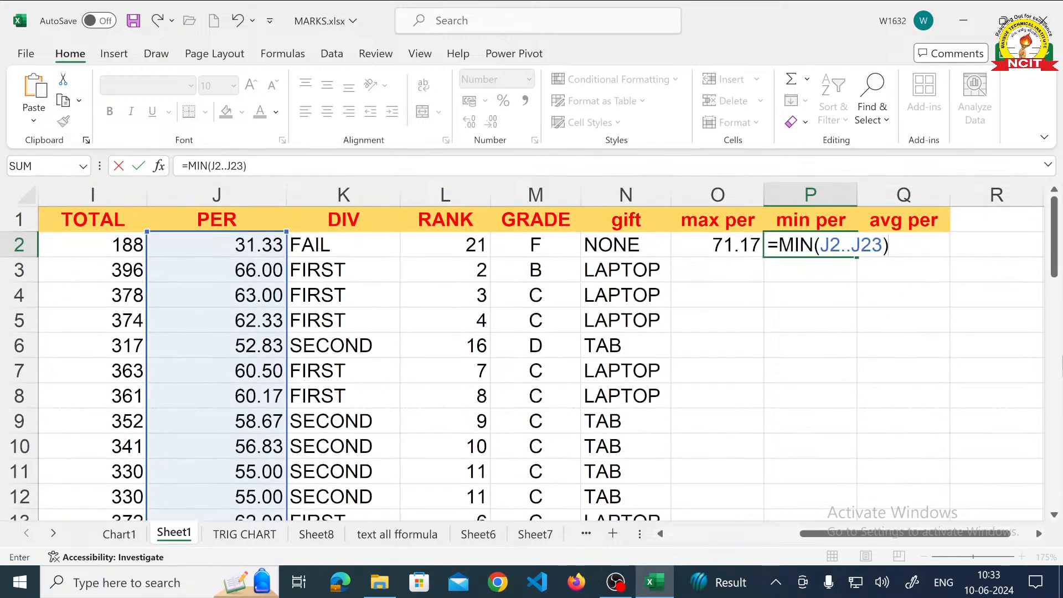
pyautogui.press('Return')
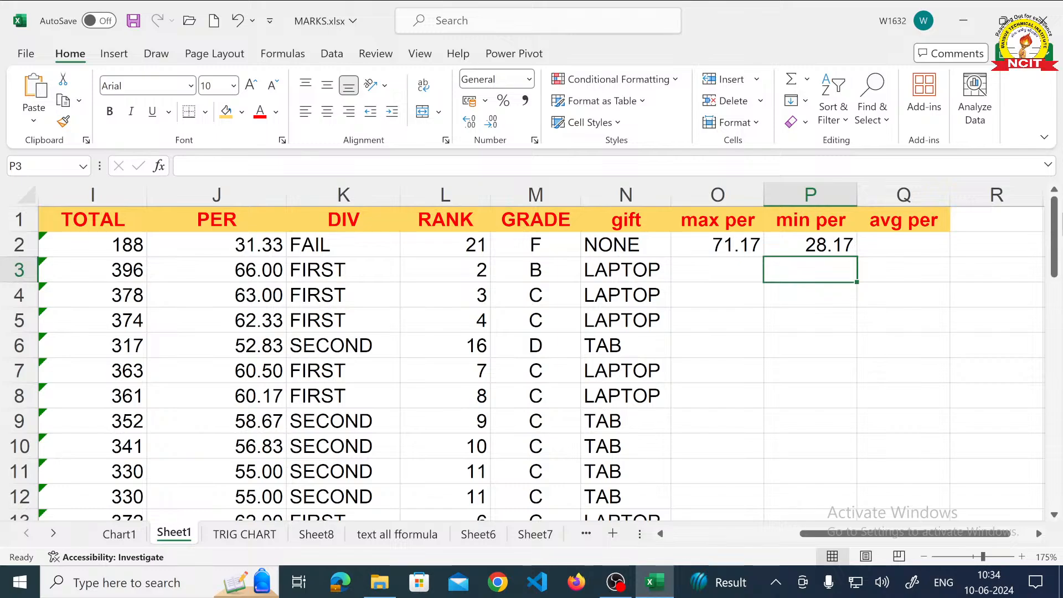
# - Calculate the average percentage in Q2 with the formula =AVERAGE(J2..J23) and check it alongside the maximum percentage
pyautogui.click(894, 253)
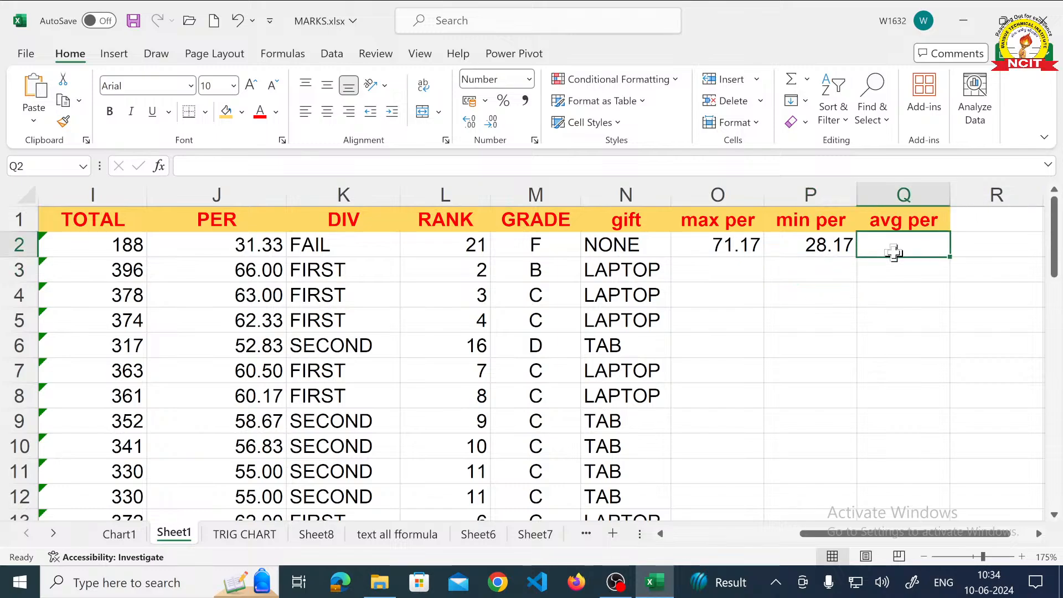
pyautogui.write('=')
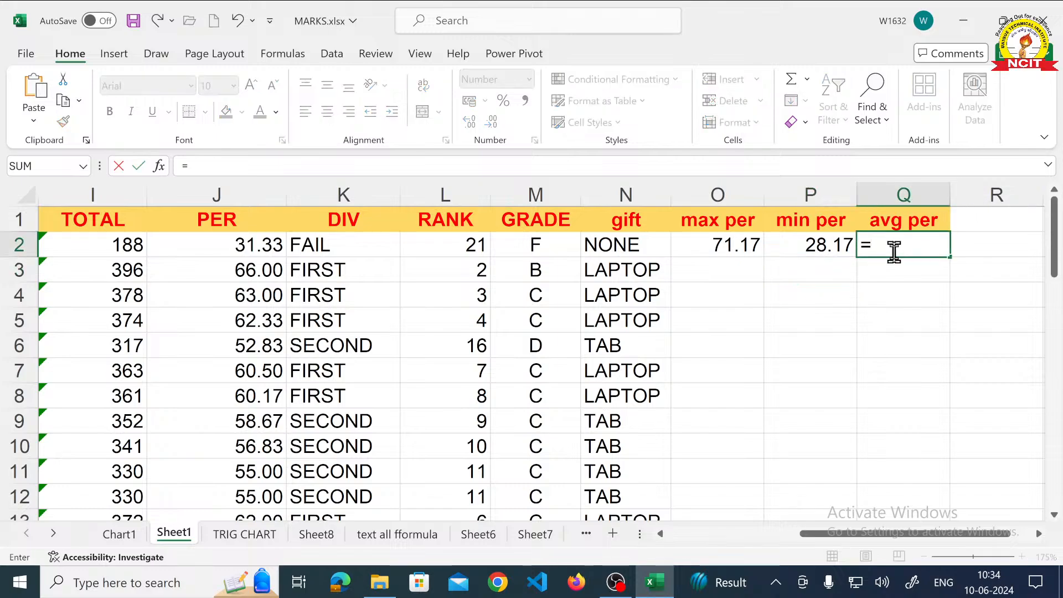
pyautogui.write('AVERAGE')
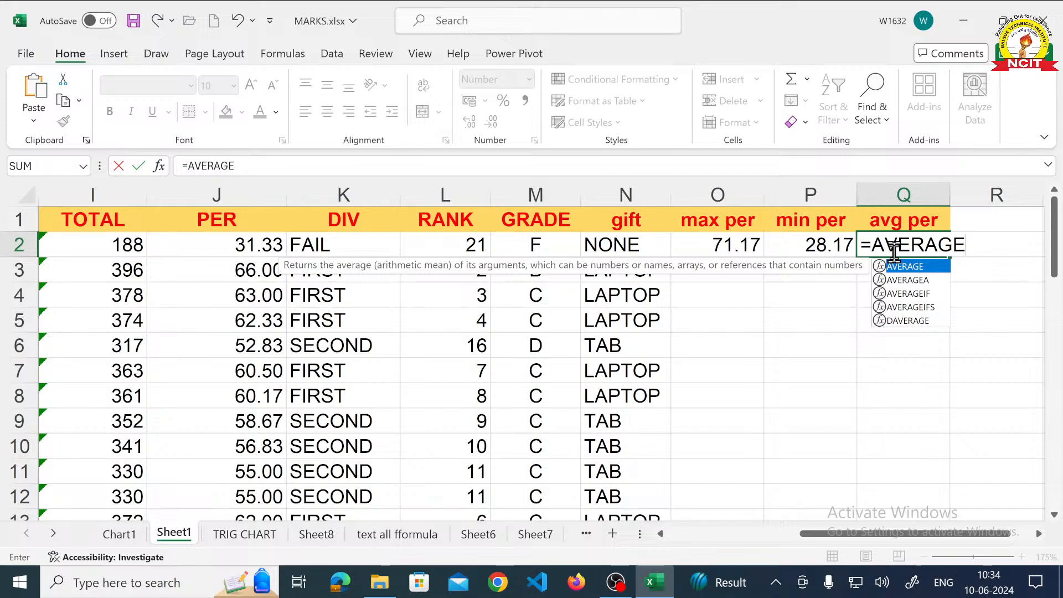
pyautogui.write('(')
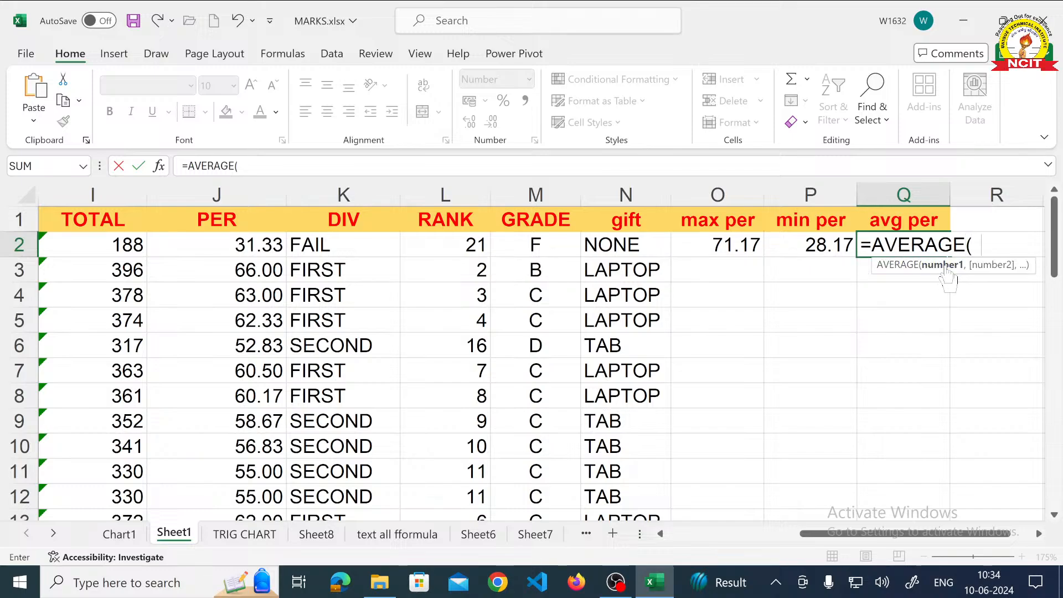
pyautogui.write('J2')
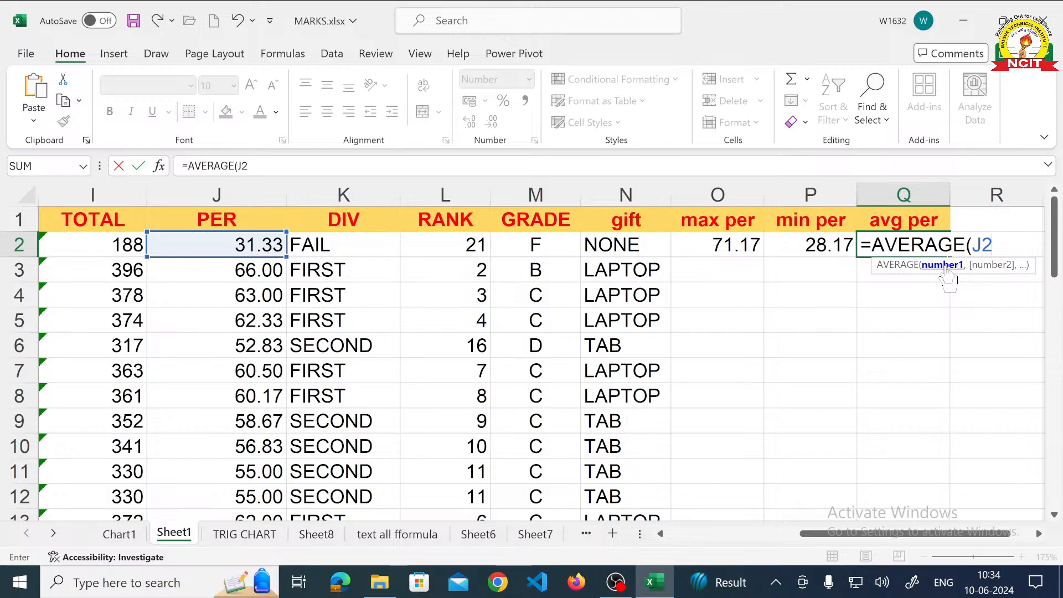
pyautogui.write('..')
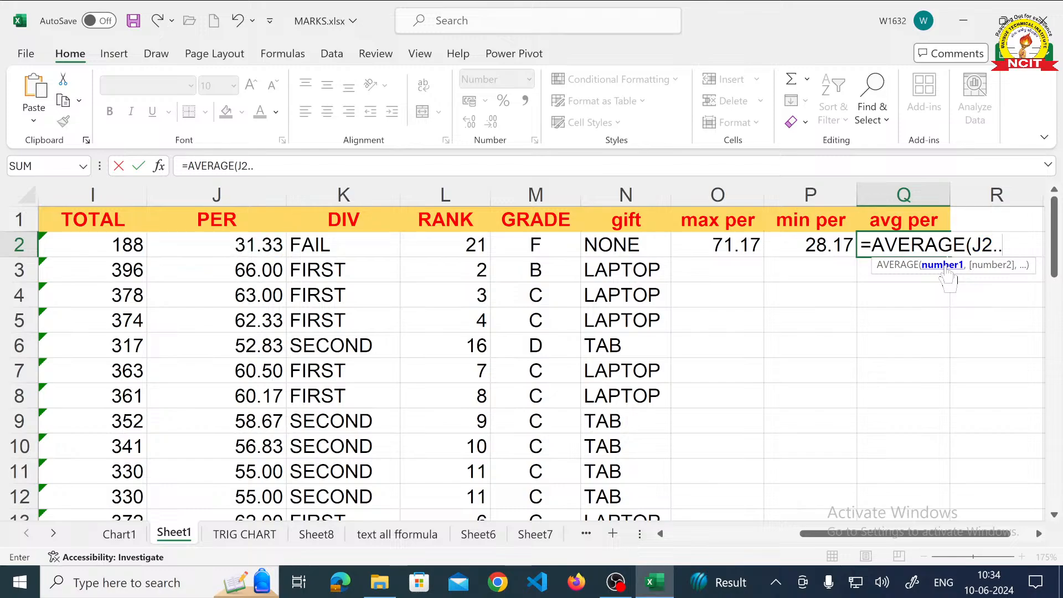
pyautogui.write('J23')
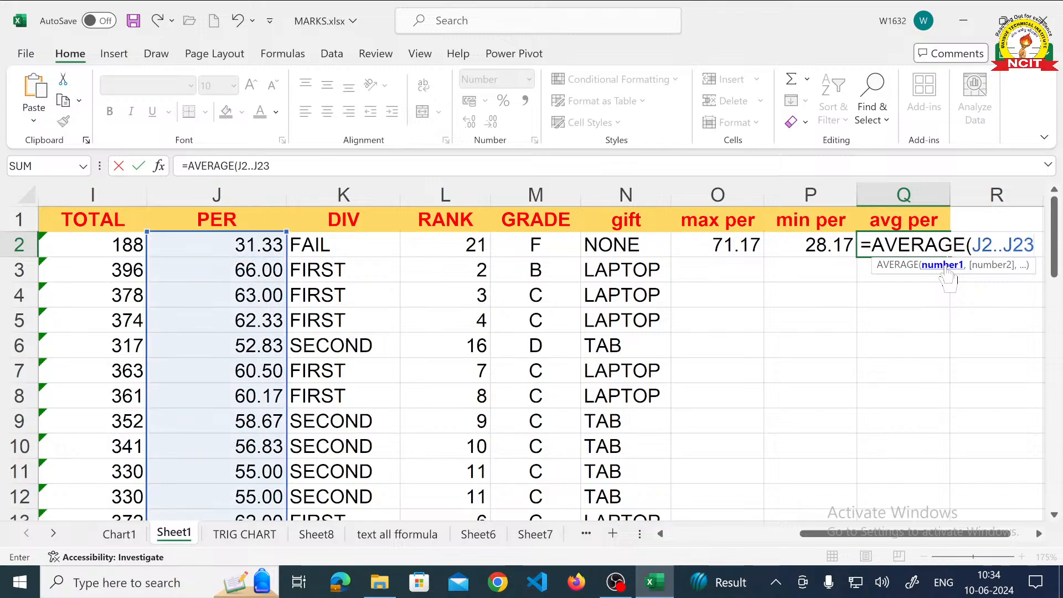
pyautogui.write(')')
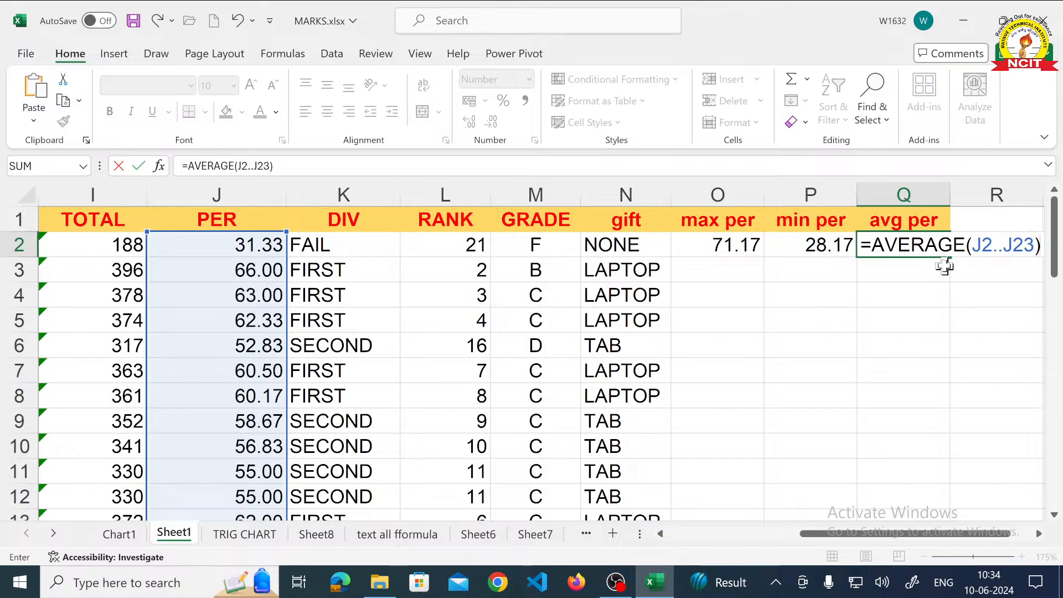
pyautogui.press('Return')
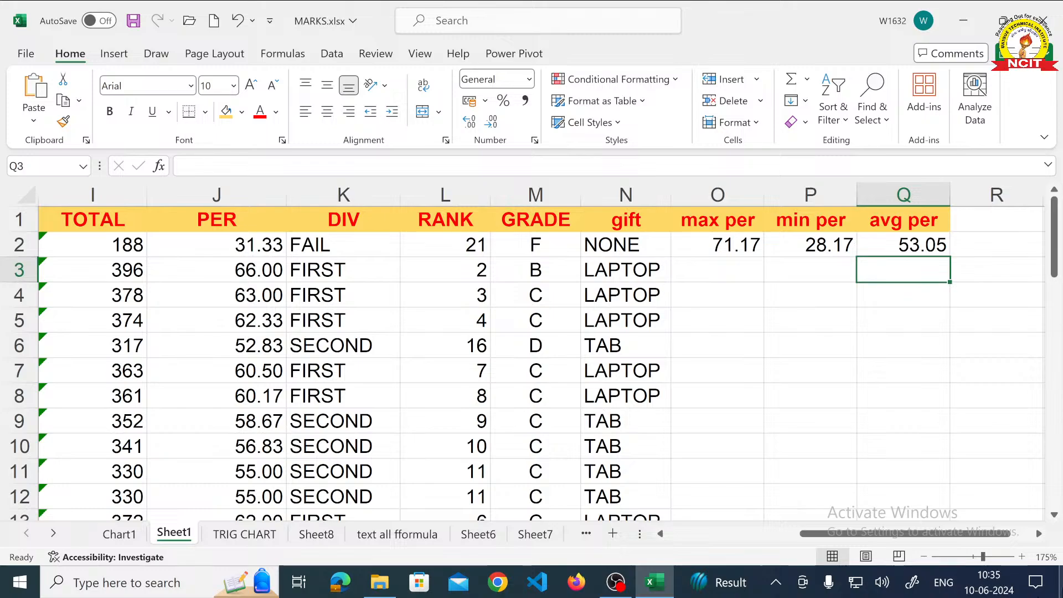
pyautogui.click(890, 250)
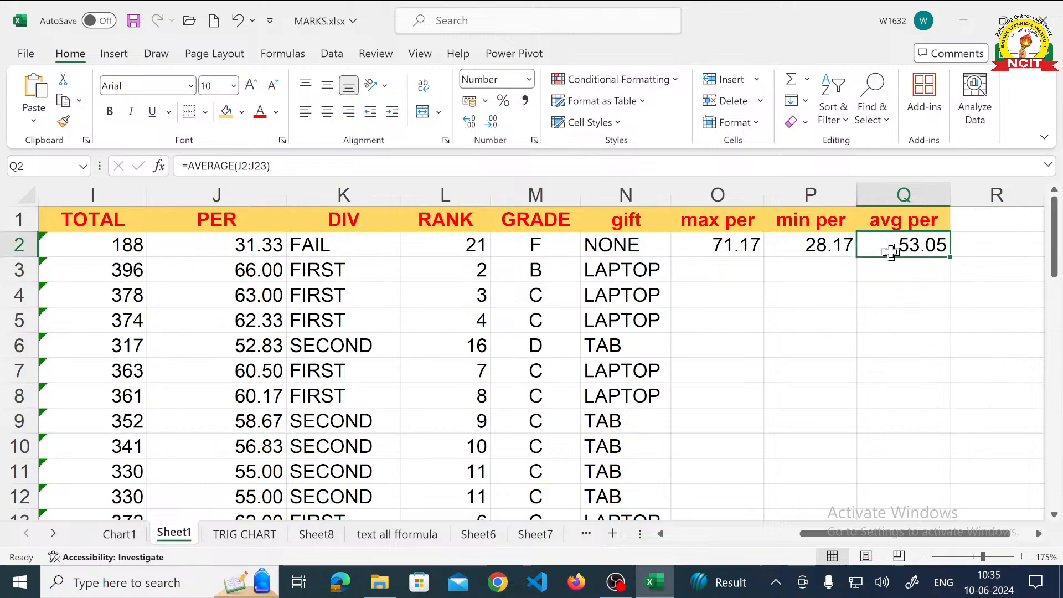
pyautogui.click(748, 246)
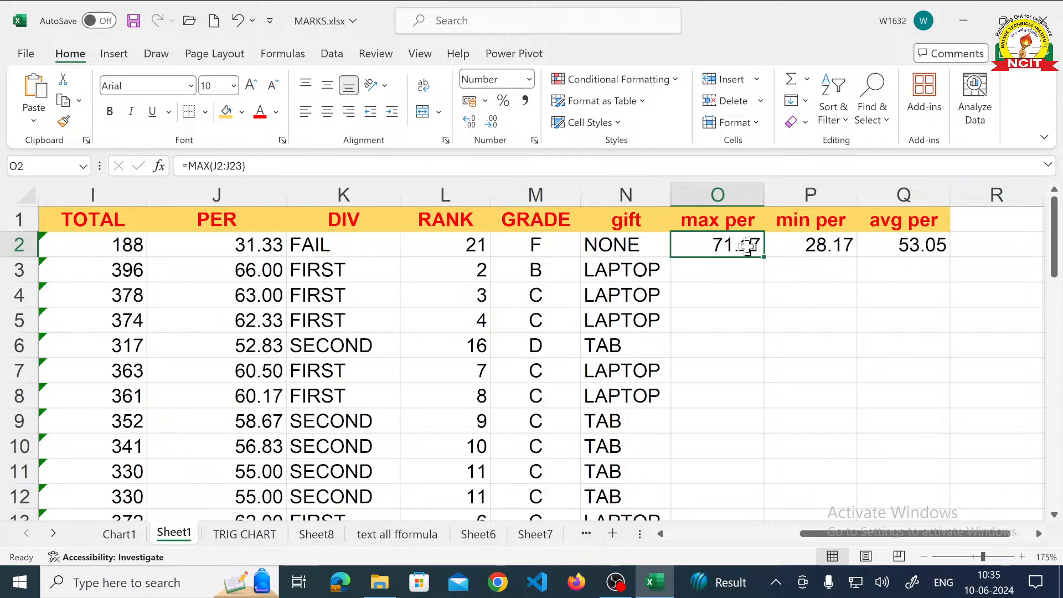
# - Add a new student record in row 24, below the last one, with the student's name and roll number 30
pyautogui.click(661, 534)
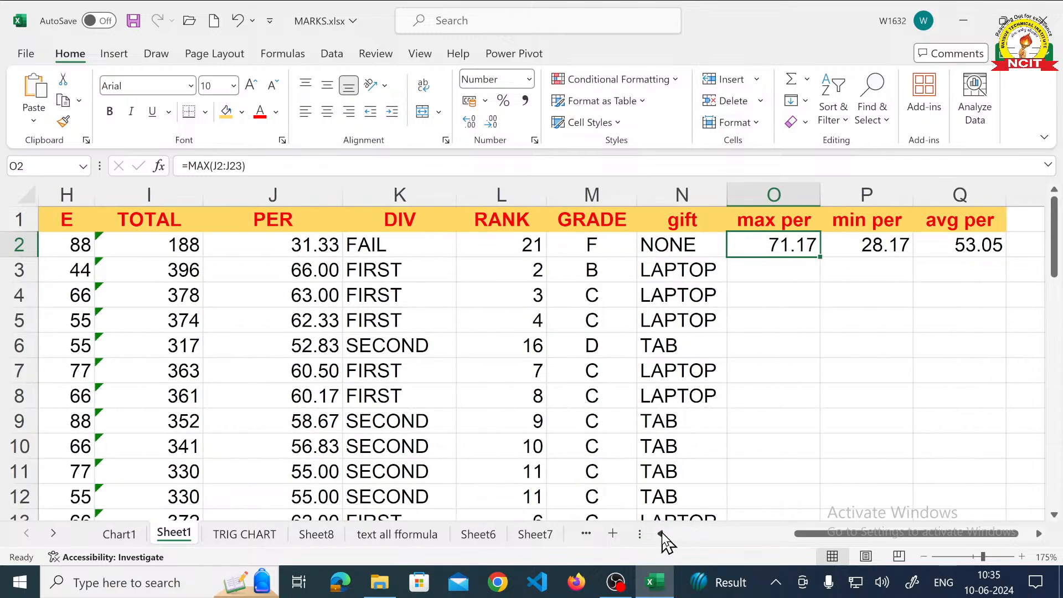
pyautogui.click(661, 534)
pyautogui.click(661, 533)
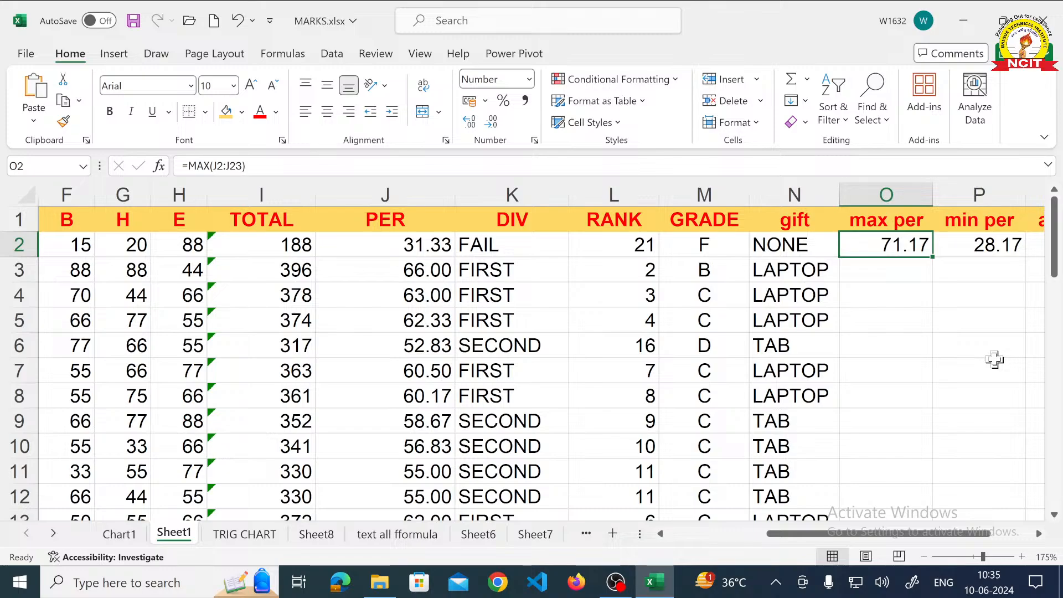
pyautogui.scroll(-6, 598, 294)
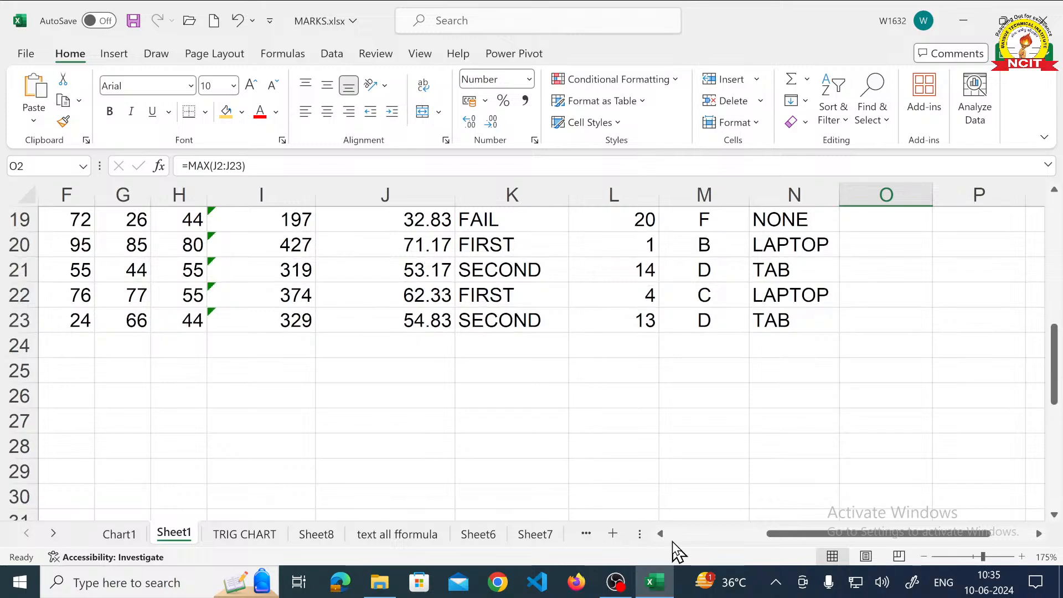
pyautogui.click(923, 556)
pyautogui.click(922, 558)
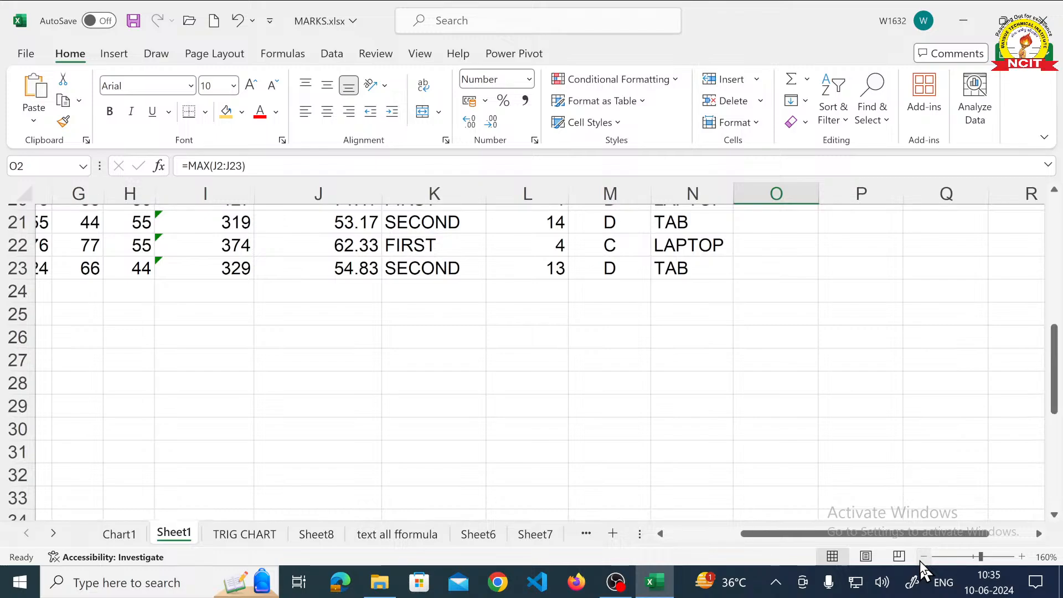
pyautogui.click(660, 533)
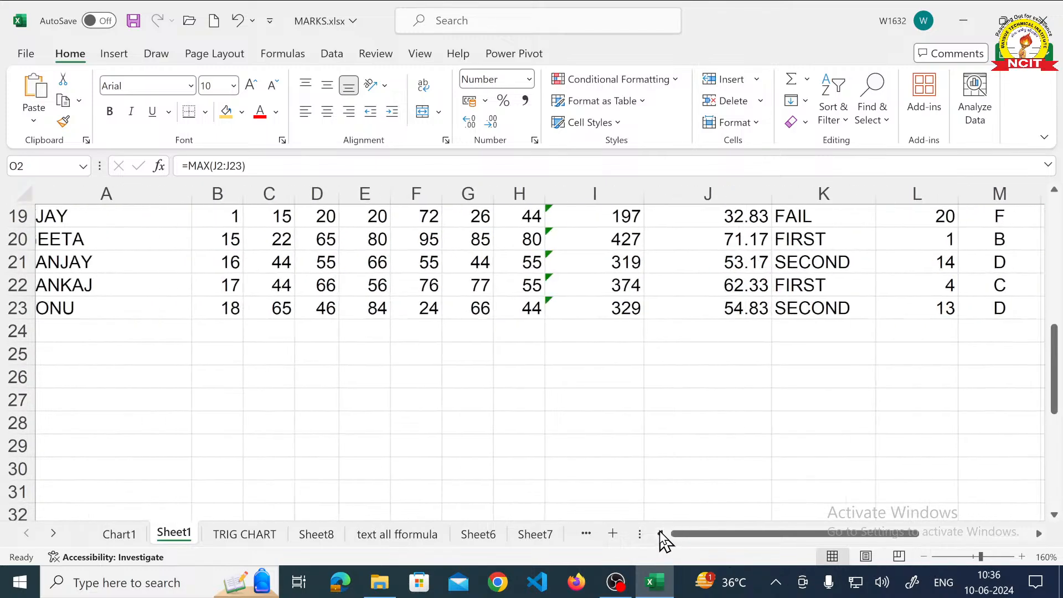
pyautogui.click(923, 556)
pyautogui.click(923, 556)
pyautogui.click(923, 557)
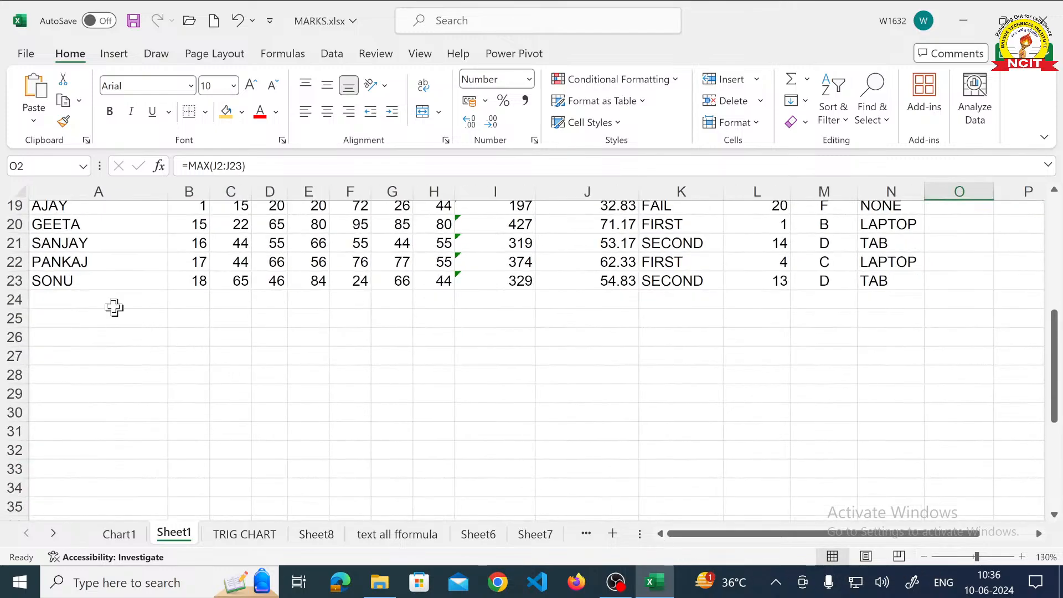
pyautogui.click(99, 263)
pyautogui.press('Up')
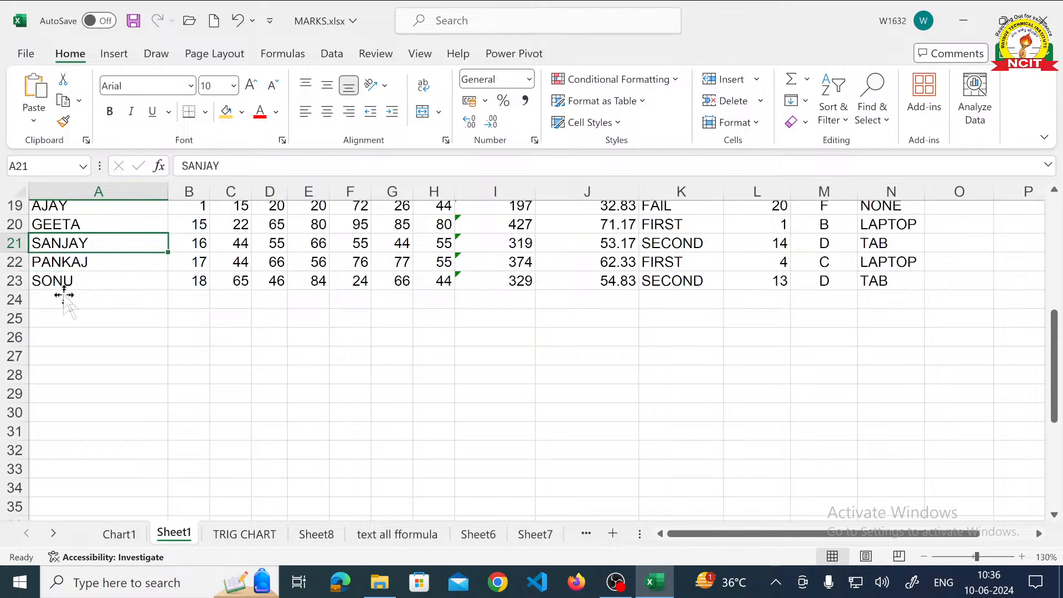
pyautogui.press('Down')
pyautogui.press('F2')
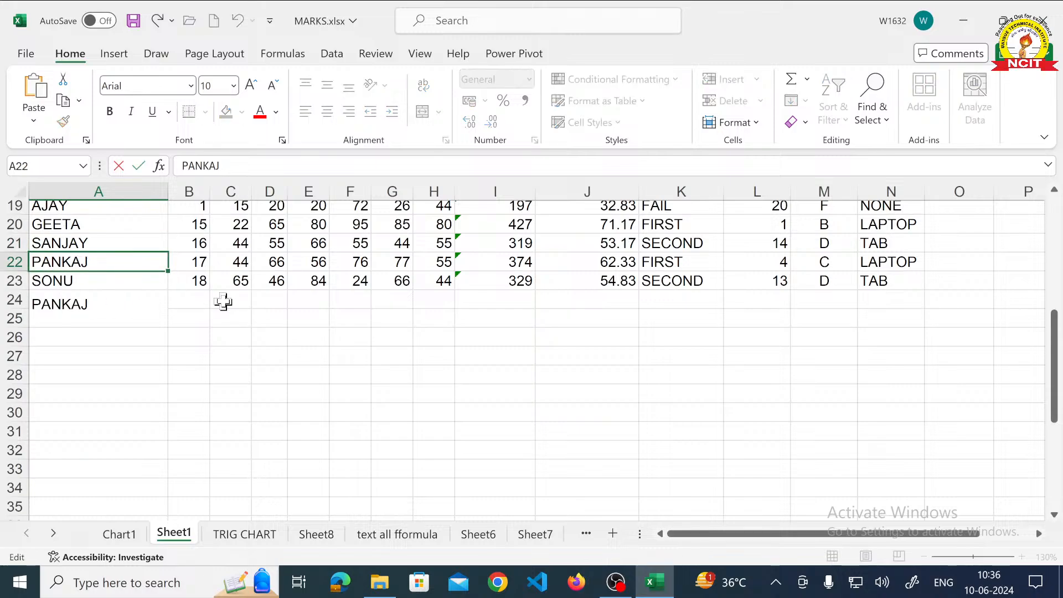
pyautogui.press('Escape')
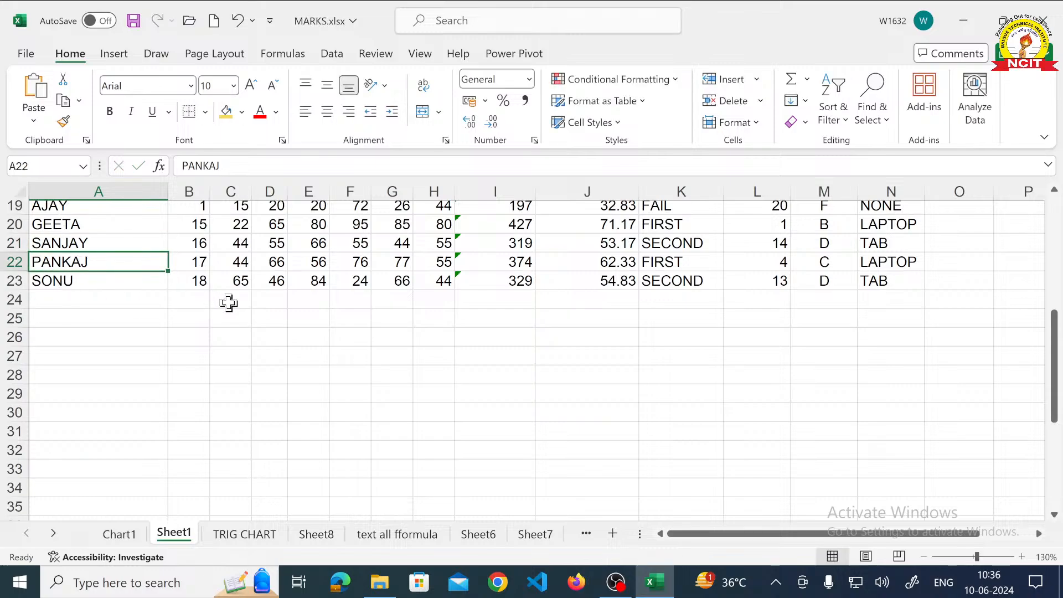
pyautogui.press('Down')
pyautogui.press('Down')
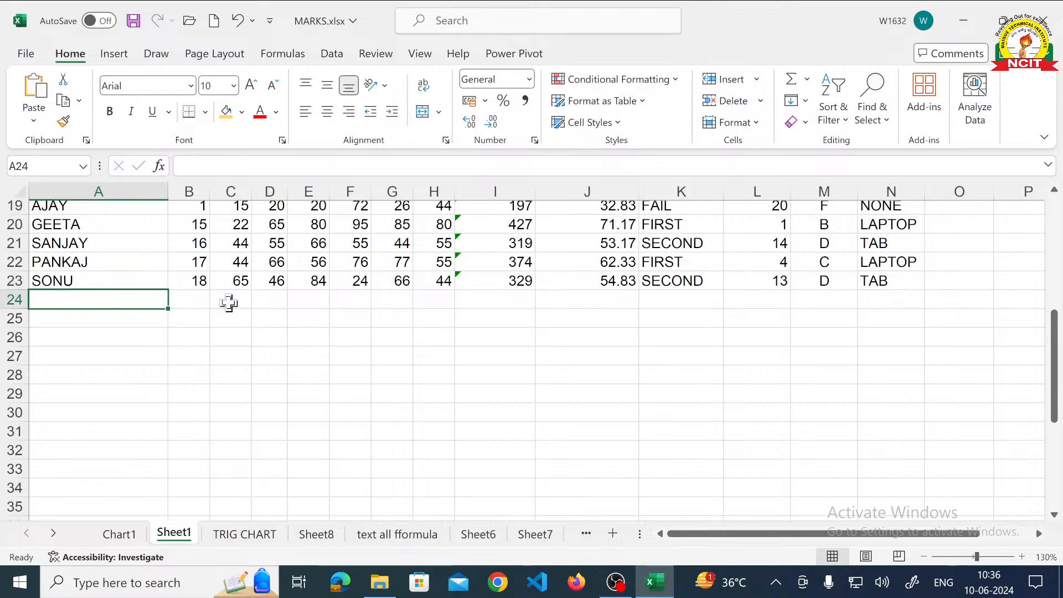
pyautogui.write('ABHAY')
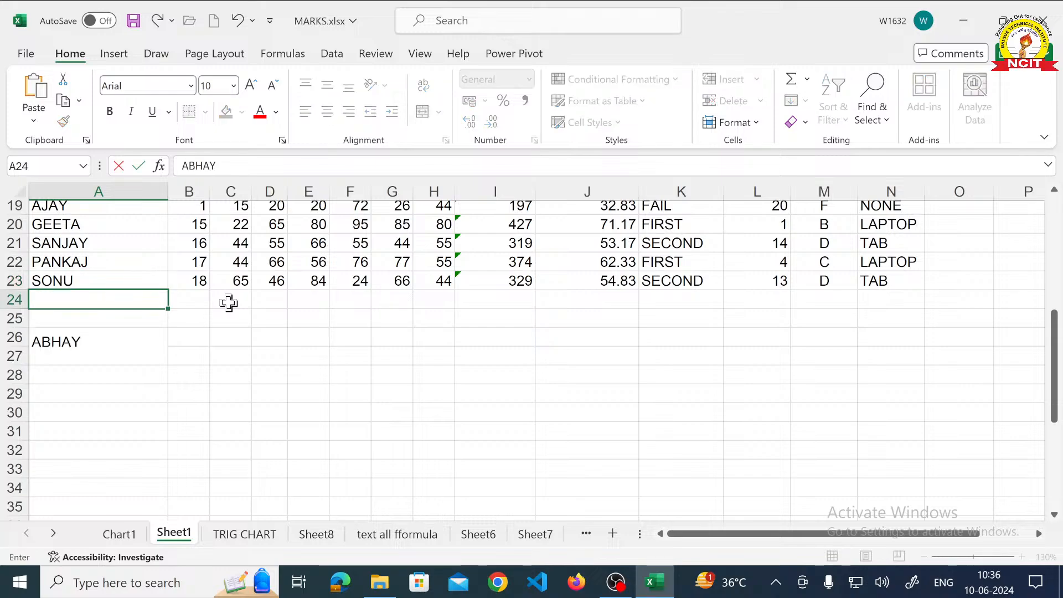
pyautogui.press('Tab')
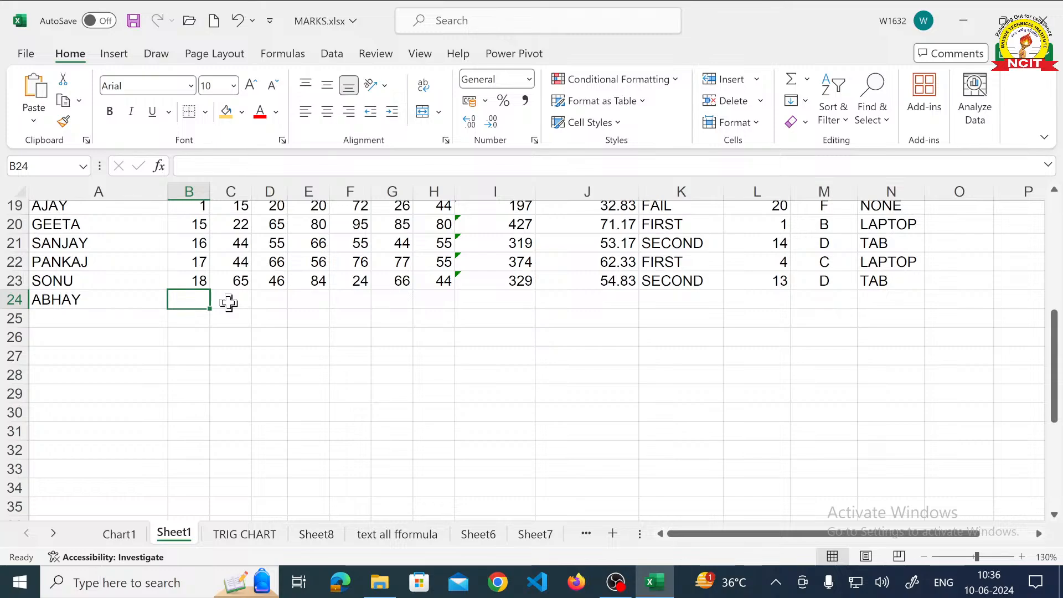
pyautogui.write('30')
pyautogui.press('Tab')
# - Enter the new student's subject marks 55, 44, 45, 65, 60 and 75 in C24 through H24
pyautogui.write('55')
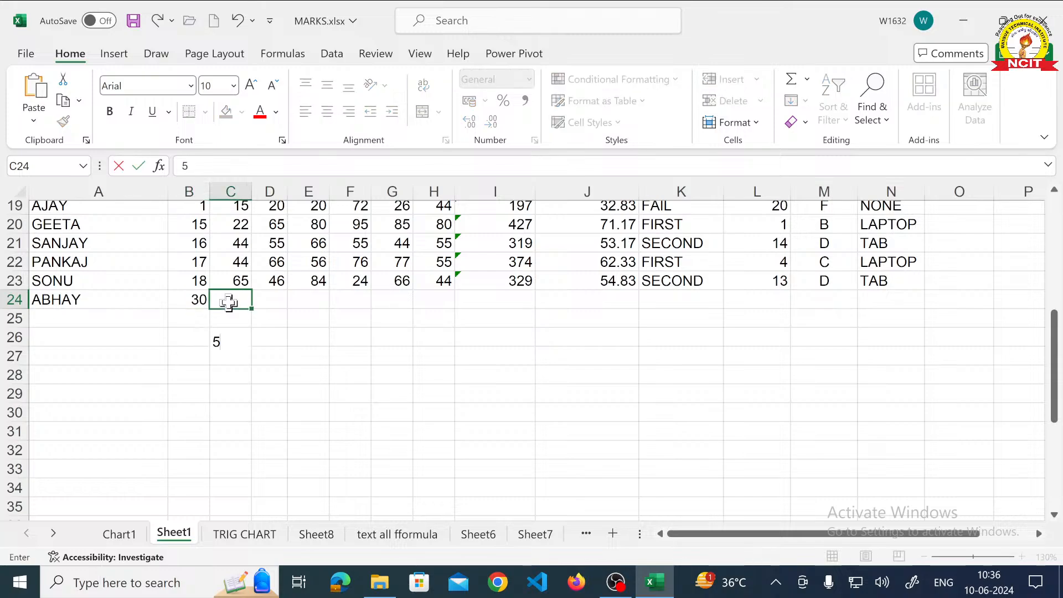
pyautogui.press('Tab')
pyautogui.write('44')
pyautogui.press('Tab')
pyautogui.write('45')
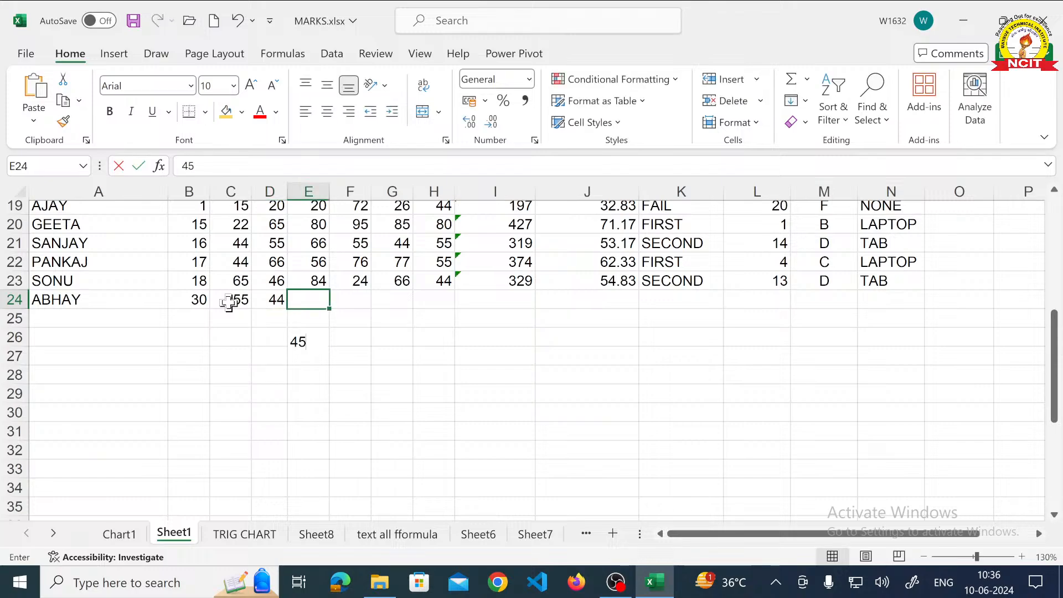
pyautogui.press('Tab')
pyautogui.write('65')
pyautogui.press('Tab')
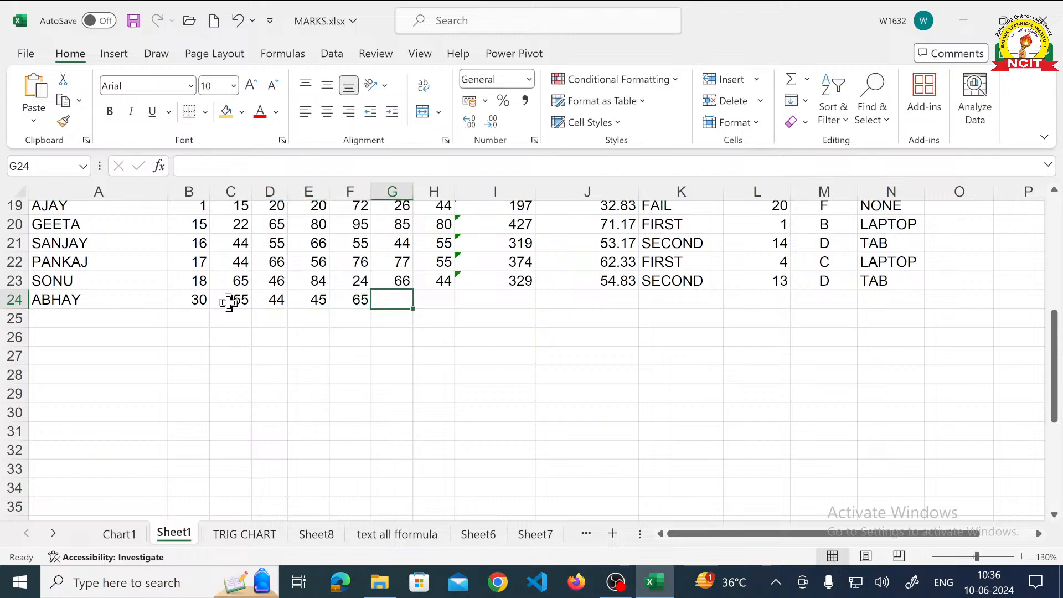
pyautogui.write('60')
pyautogui.press('Tab')
pyautogui.write('75')
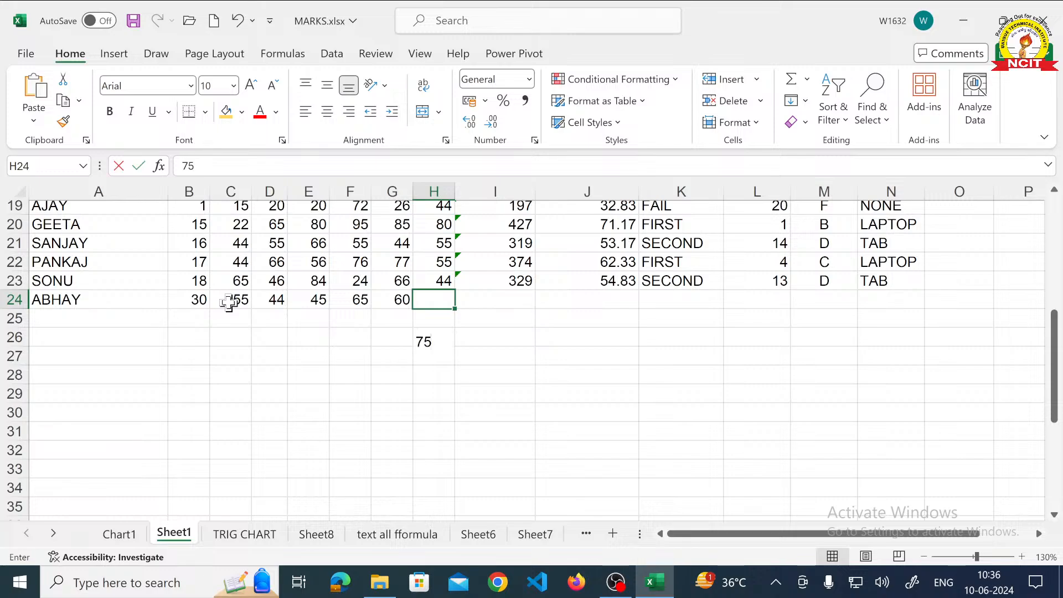
pyautogui.press('Tab')
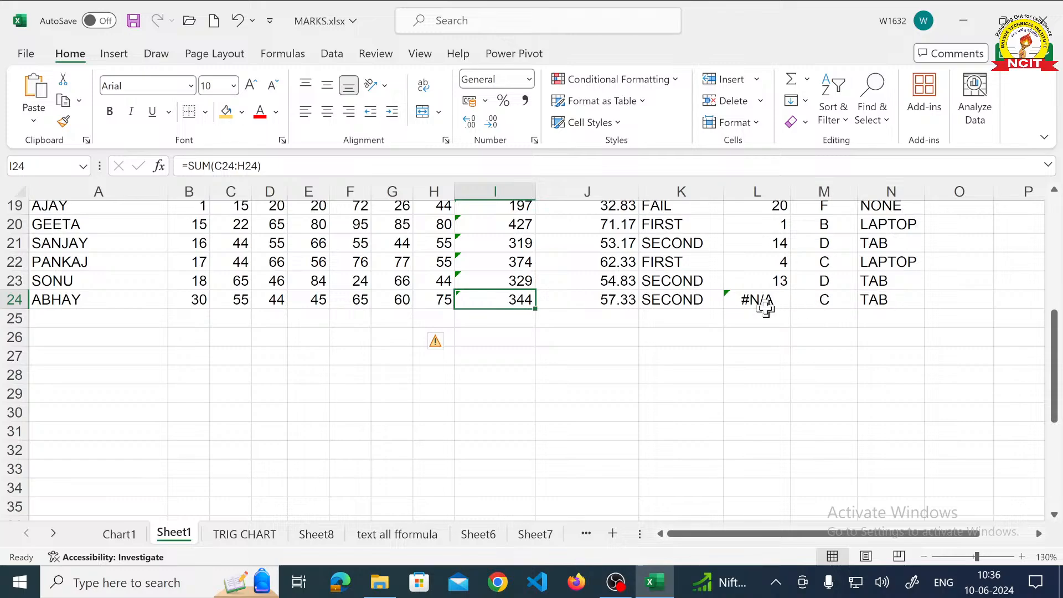
# - Examine the new student's RANK formula in L24 and compare its reference range with the percentages in column J
pyautogui.press('Right')
pyautogui.press('Right')
pyautogui.press('Right')
pyautogui.press('Up')
pyautogui.press('Up')
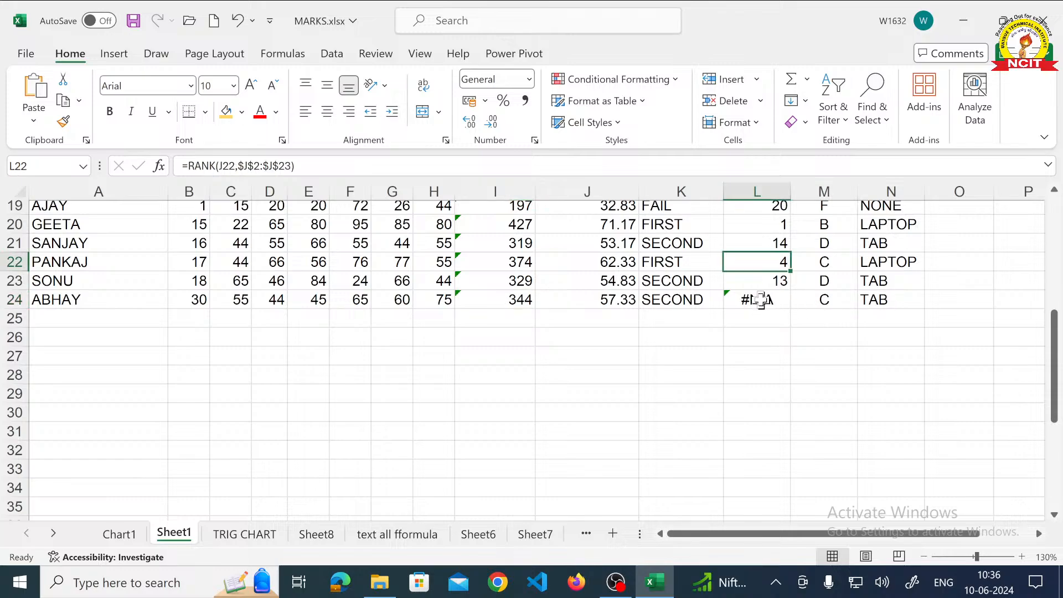
pyautogui.scroll(2, 763, 304)
pyautogui.scroll(5, 761, 299)
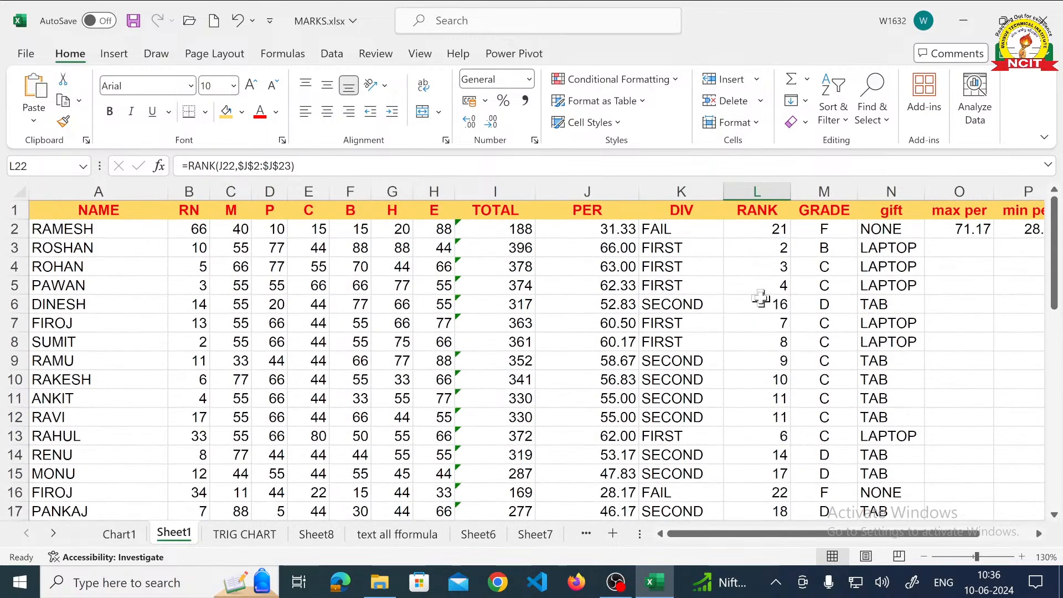
pyautogui.scroll(-3, 771, 323)
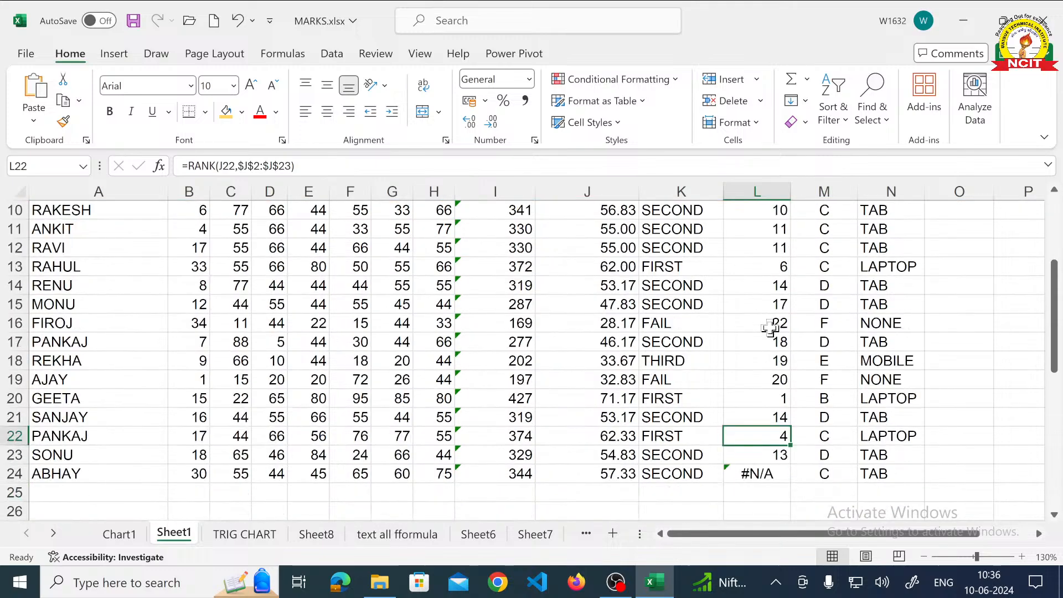
pyautogui.scroll(-1, 771, 328)
pyautogui.doubleClick(767, 416)
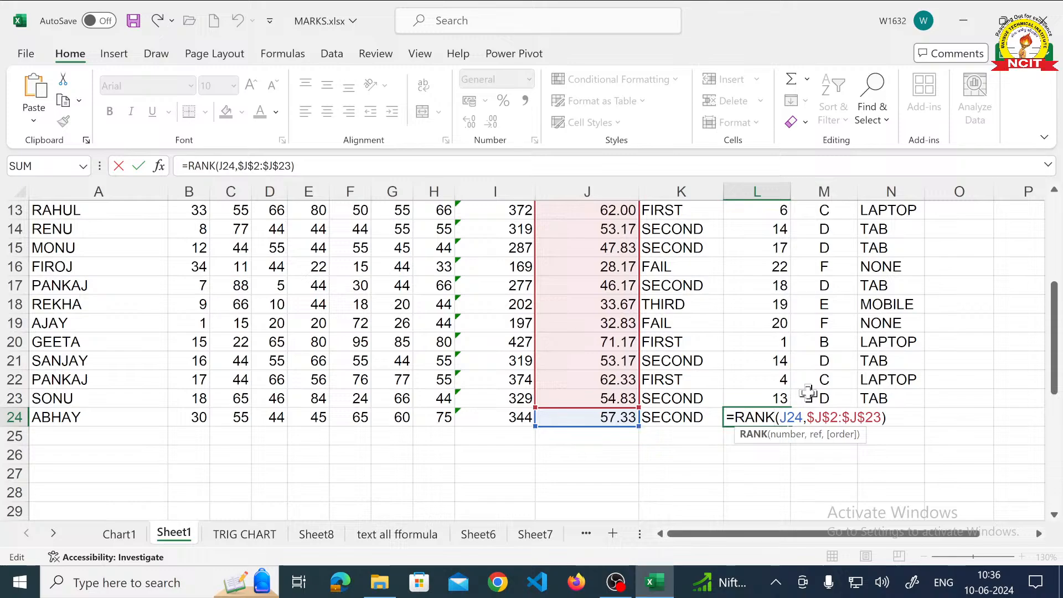
pyautogui.scroll(4, 780, 390)
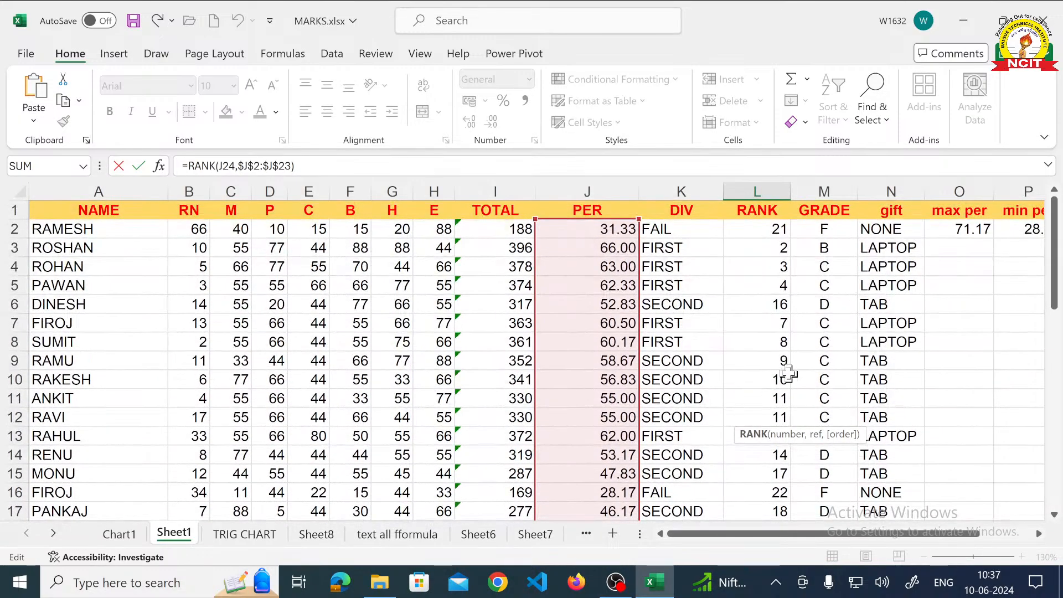
pyautogui.hotkey('ctrl', 'Return')
pyautogui.scroll(3, 769, 310)
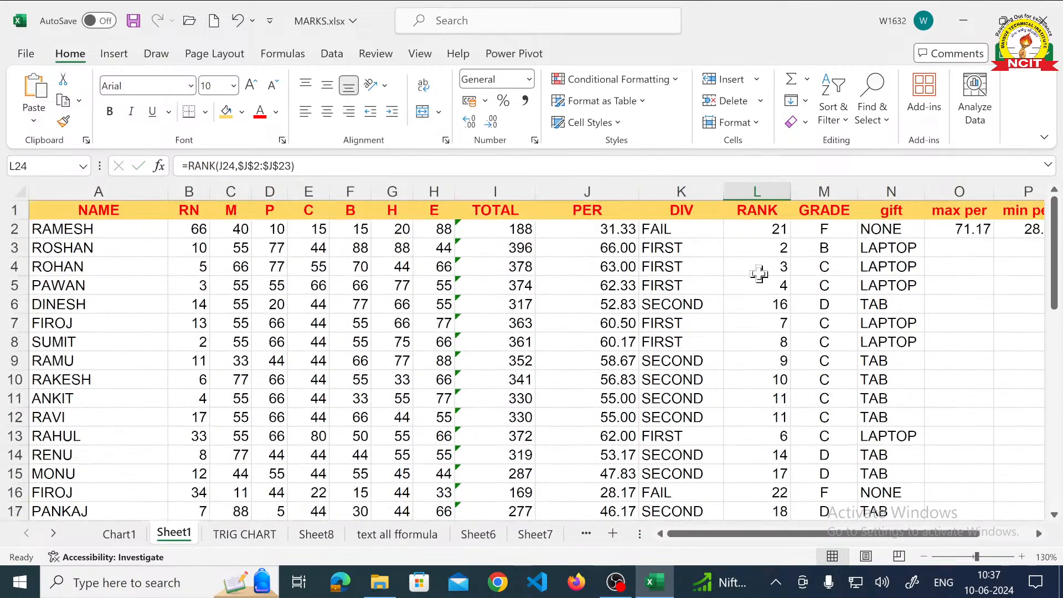
# - Extend the reference range of the RANK formula in L2 through L24 to row 24, using =RANK(J2,$J$2:$J$24), and check the ranks
pyautogui.click(759, 228)
pyautogui.moveTo(760, 249); pyautogui.dragTo(780, 344)
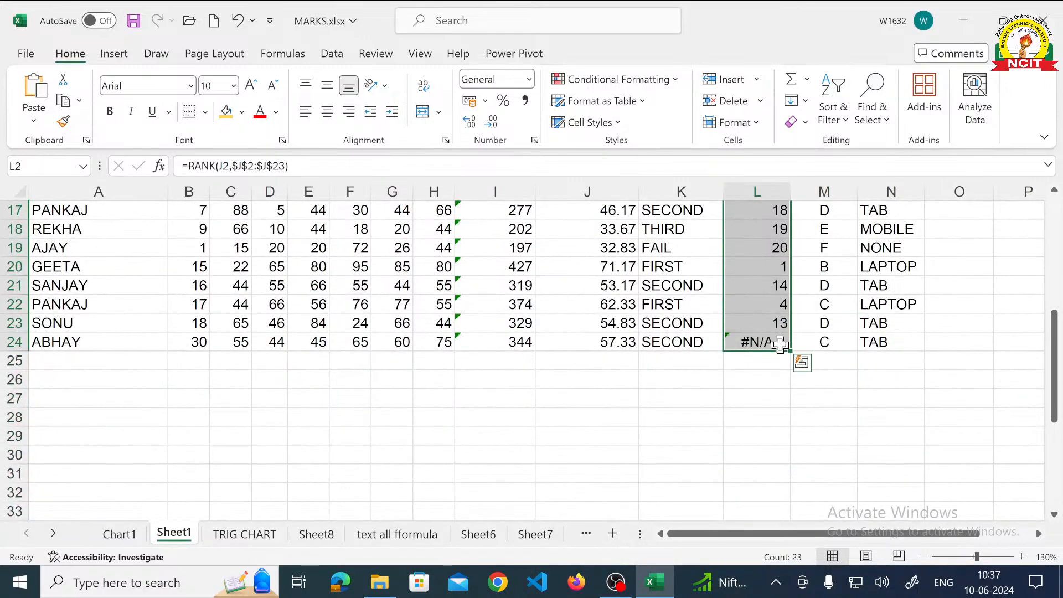
pyautogui.scroll(6, 782, 343)
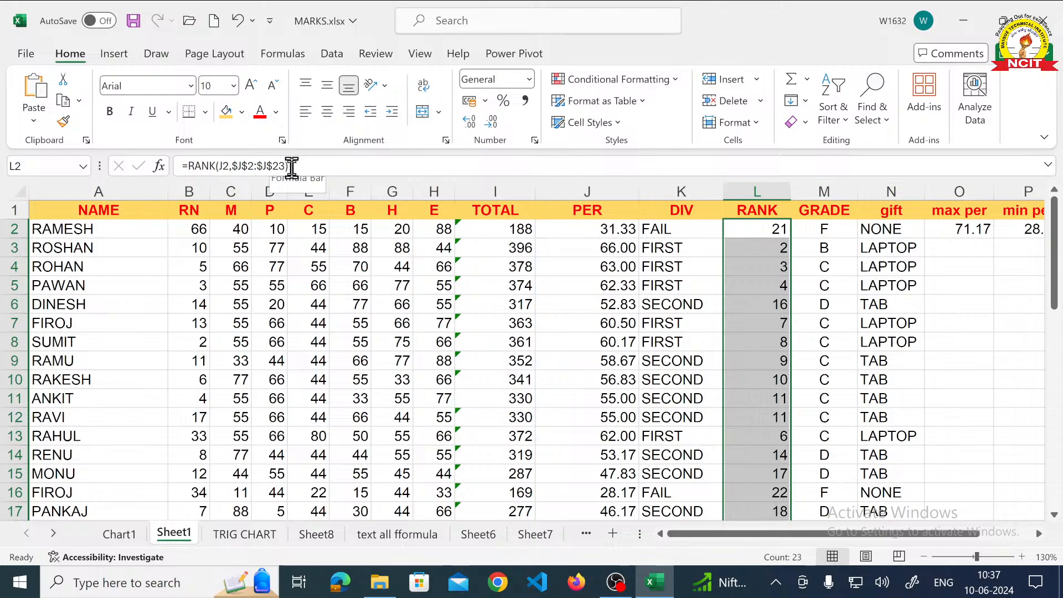
pyautogui.click(287, 167)
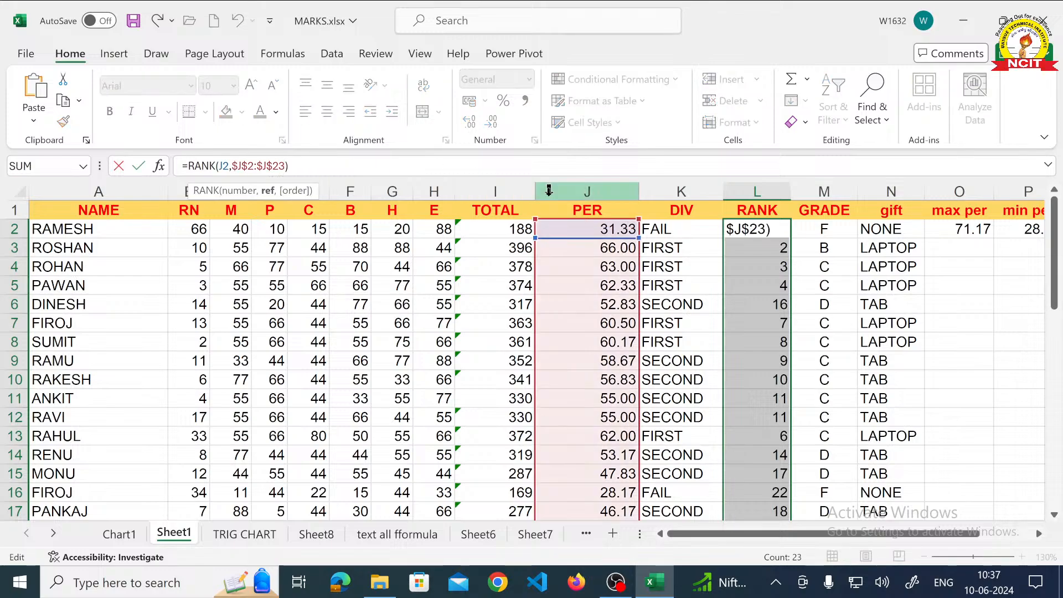
pyautogui.press('BackSpace')
pyautogui.write('4')
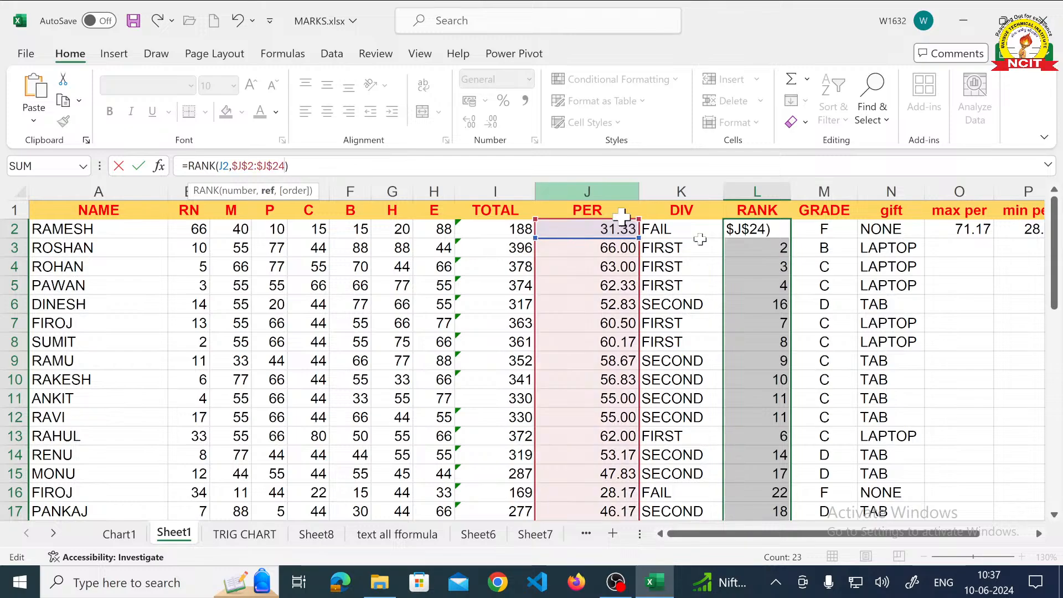
pyautogui.scroll(-5, 576, 244)
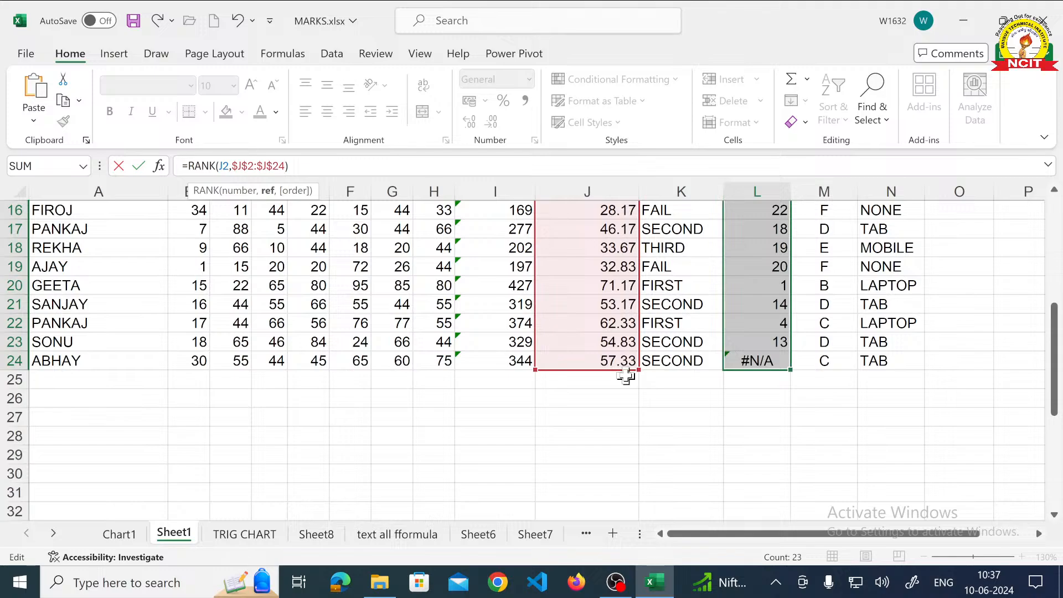
pyautogui.scroll(3, 508, 268)
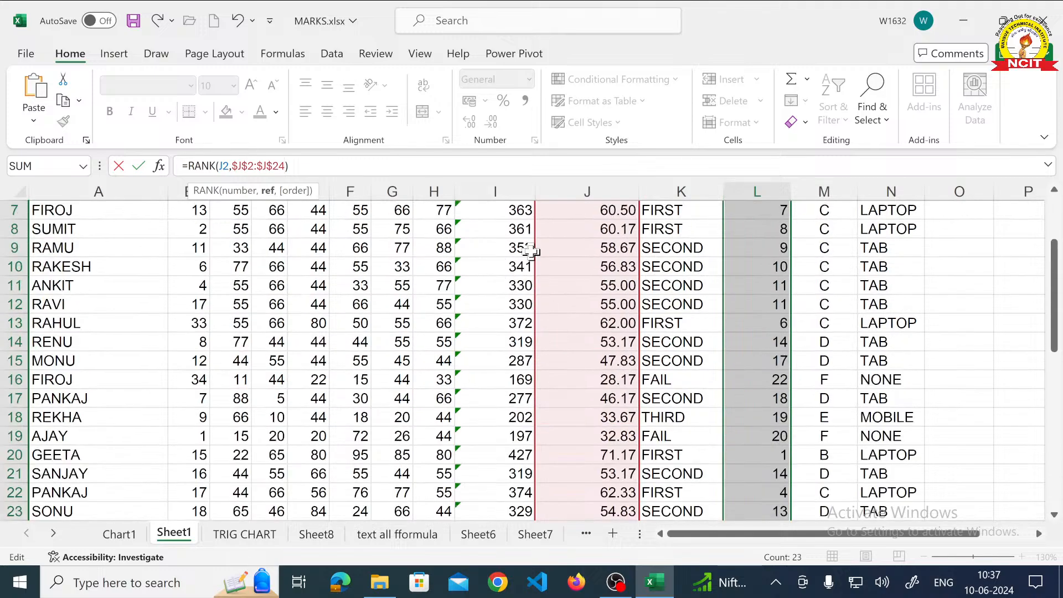
pyautogui.hotkey('ctrl', 'Return')
pyautogui.scroll(-2, 553, 253)
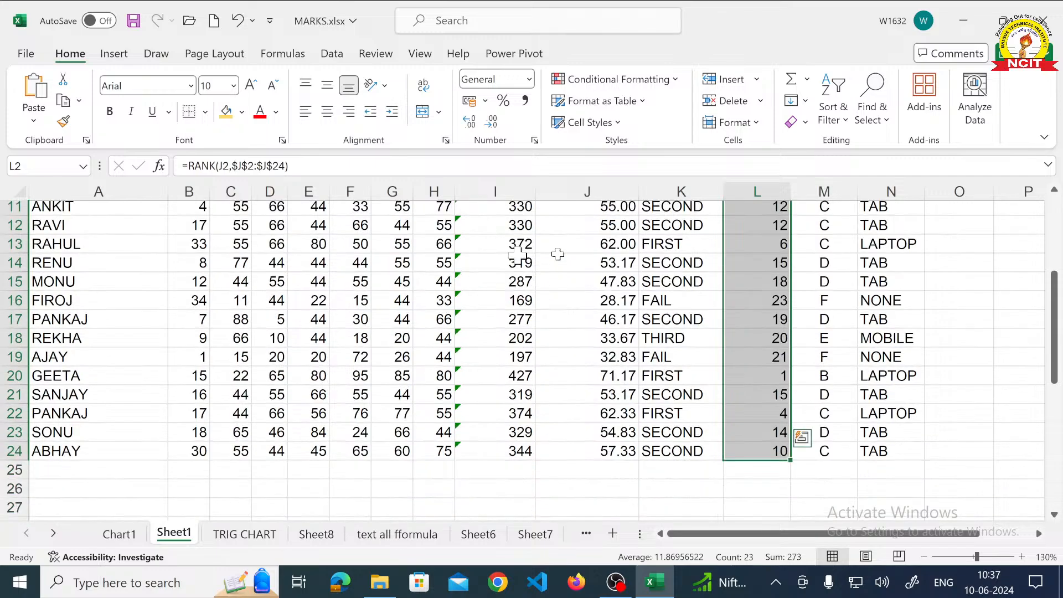
pyautogui.scroll(-2, 554, 232)
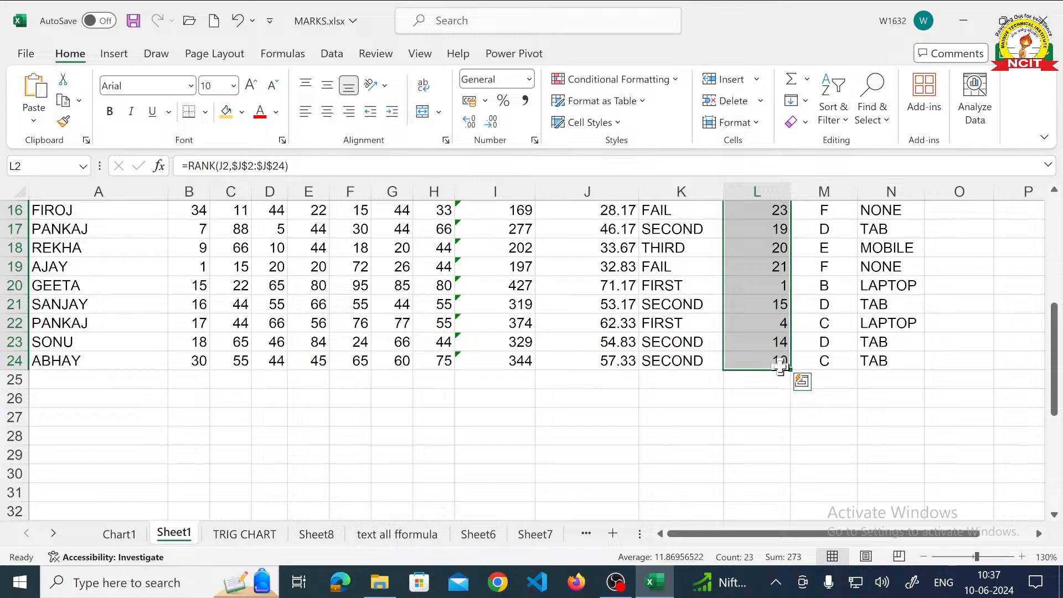
pyautogui.scroll(1, 779, 366)
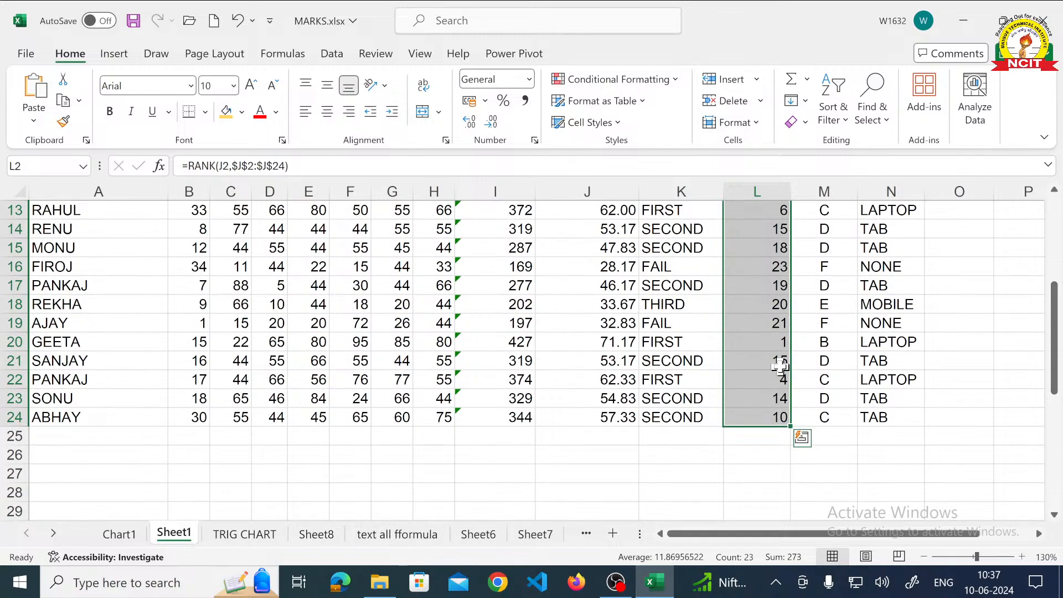
pyautogui.scroll(4, 780, 365)
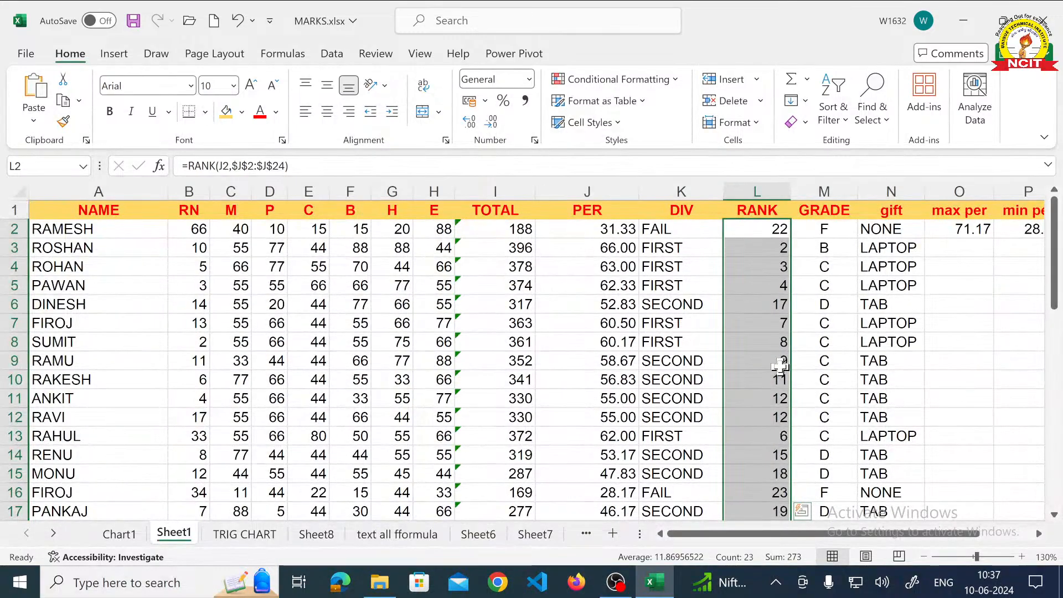